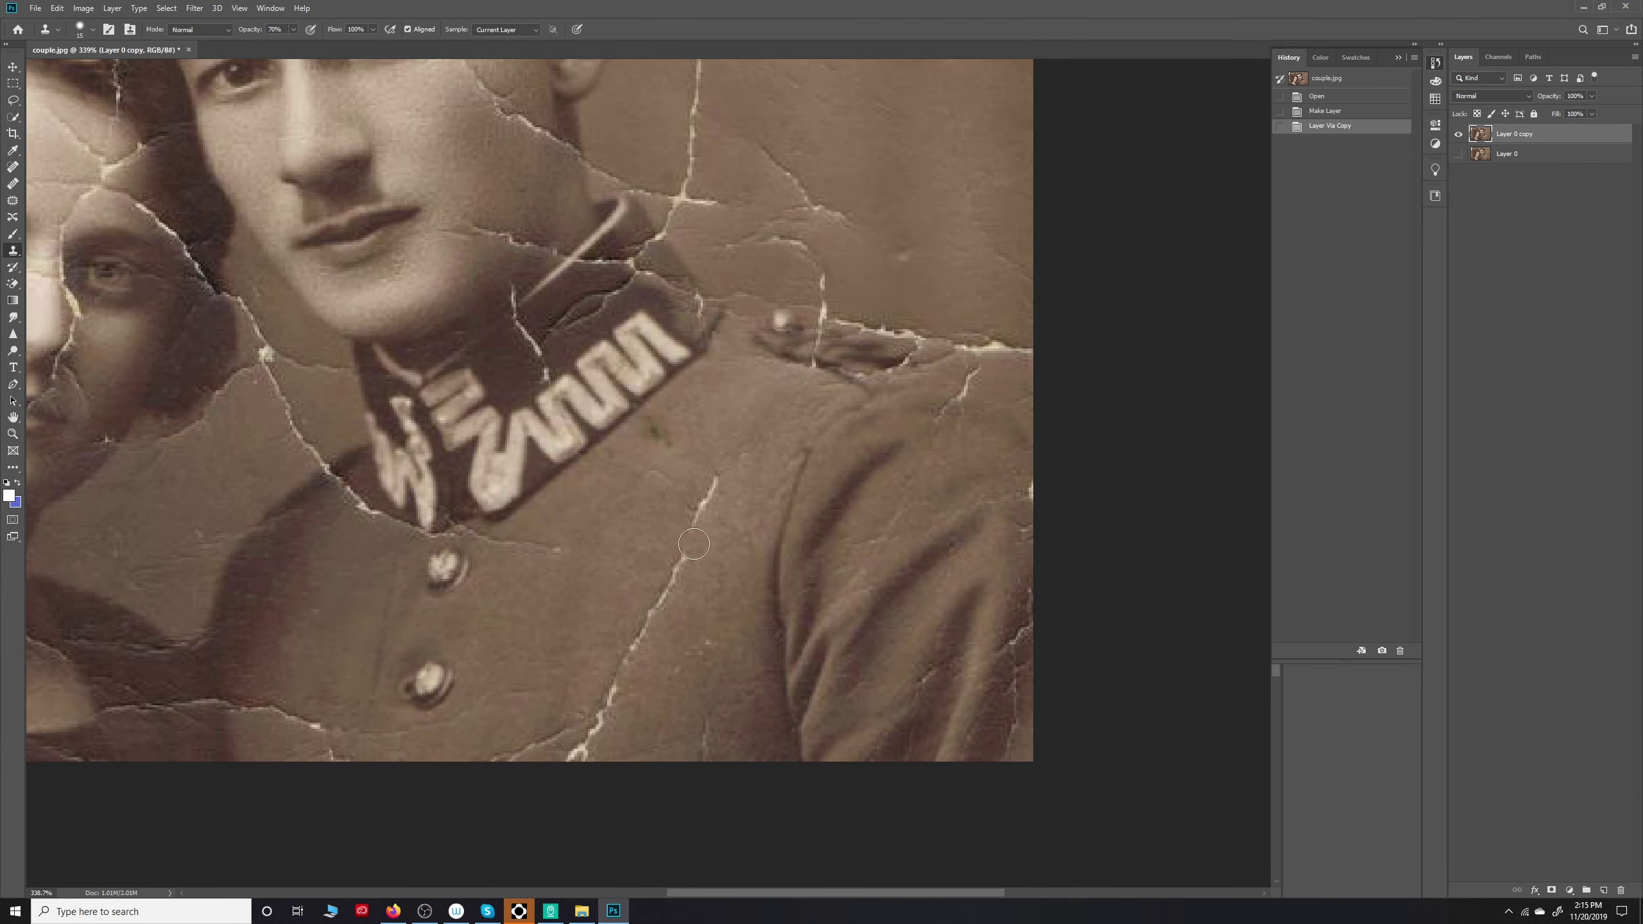
# Step: Clone out the cracks across the man's uniform below the collar with an enlarged brush
pyautogui.moveTo(711, 482)
pyautogui.mouseDown()
pyautogui.moveTo(647, 621)
pyautogui.moveTo(687, 535)
pyautogui.moveTo(738, 615)
pyautogui.mouseUp()
pyautogui.hotkey('ctrl', '+')
pyautogui.hotkey('ctrl', '+')
pyautogui.moveTo(712, 712); pyautogui.dragTo(814, 644)
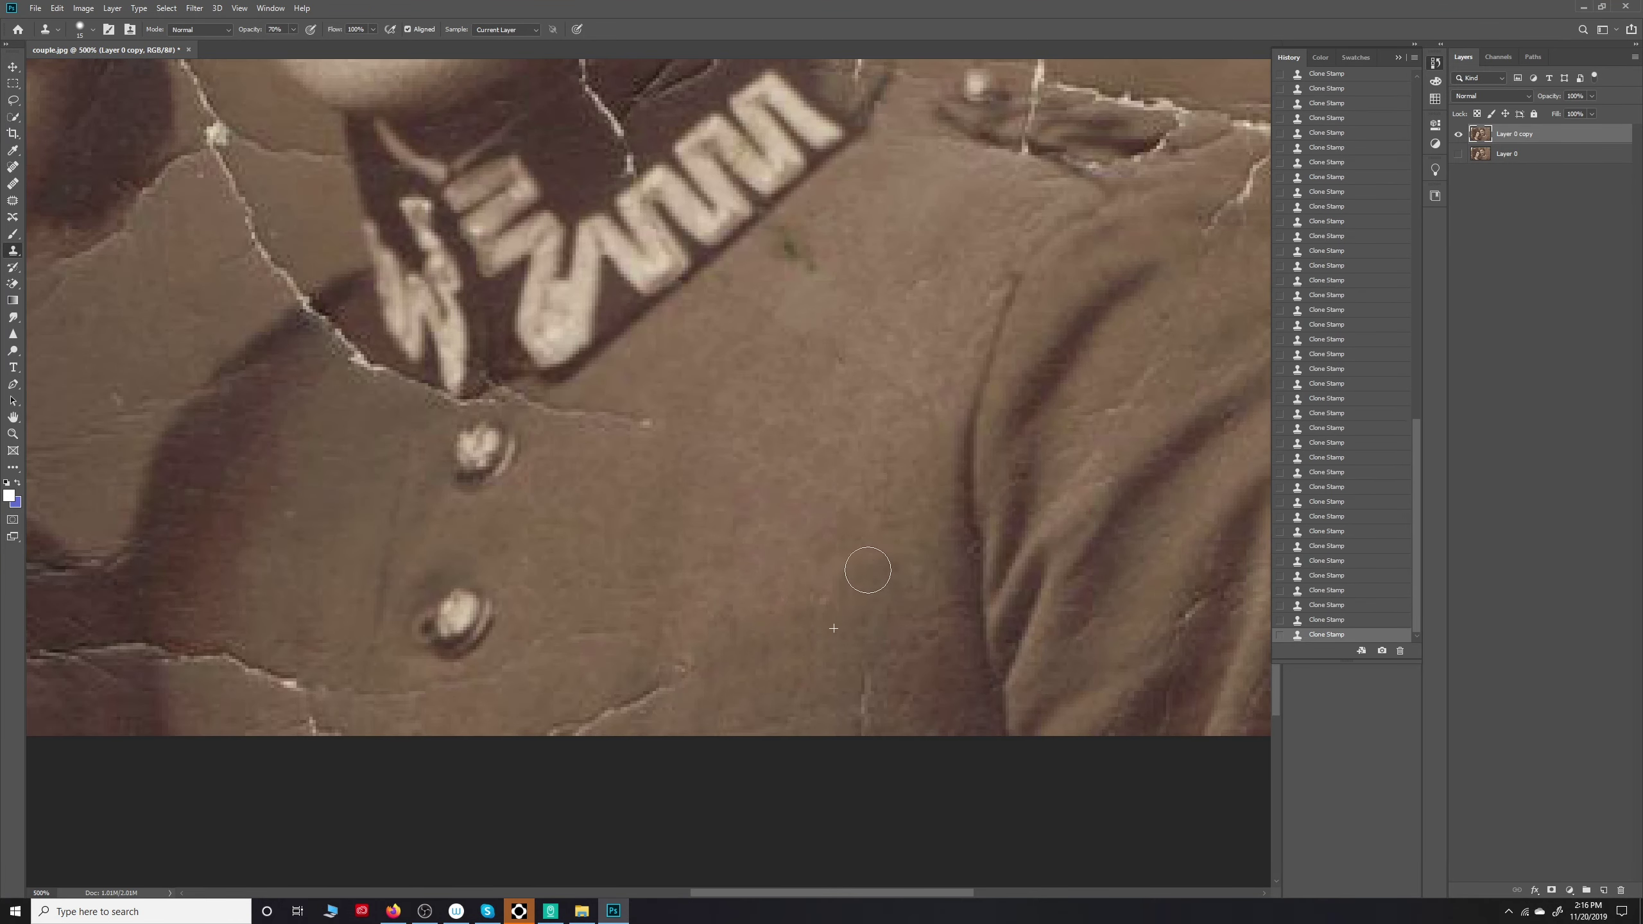
pyautogui.scroll(-2, 809, 618)
pyautogui.moveTo(837, 715); pyautogui.dragTo(893, 569)
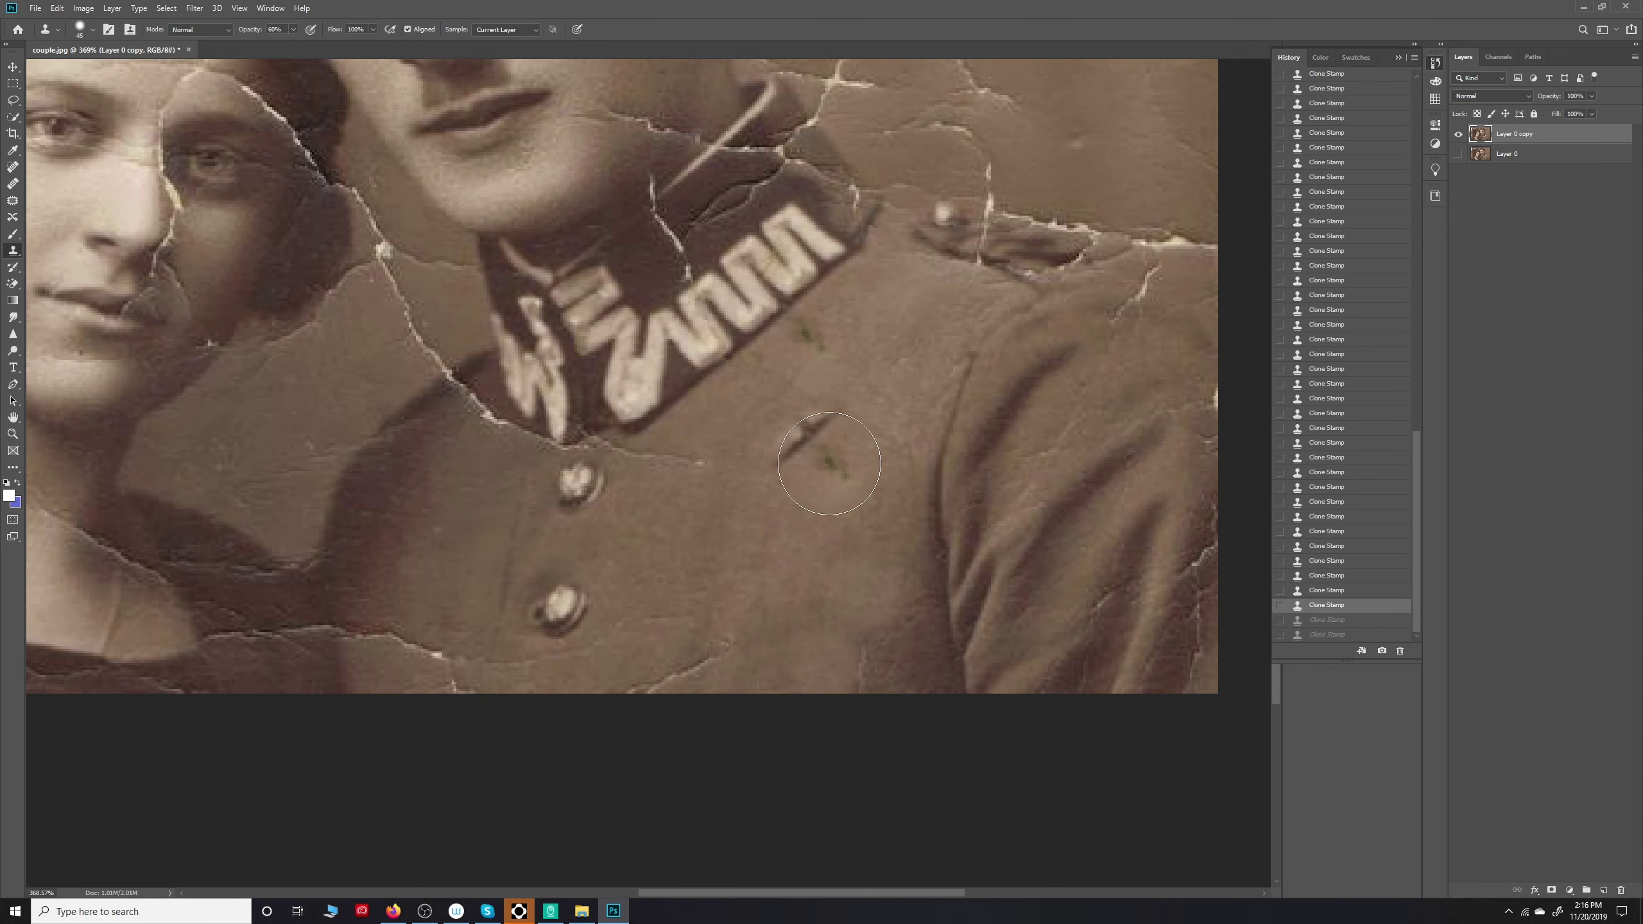
pyautogui.moveTo(815, 466); pyautogui.dragTo(782, 598)
# Step: Touch up the remaining uniform and collar cracks, switching opacity between 40% and 70%
pyautogui.press('4')
pyautogui.press(']')
pyautogui.scroll(-2, 850, 621)
pyautogui.scroll(3, 850, 621)
pyautogui.press('[')
pyautogui.press('[')
pyautogui.press('[')
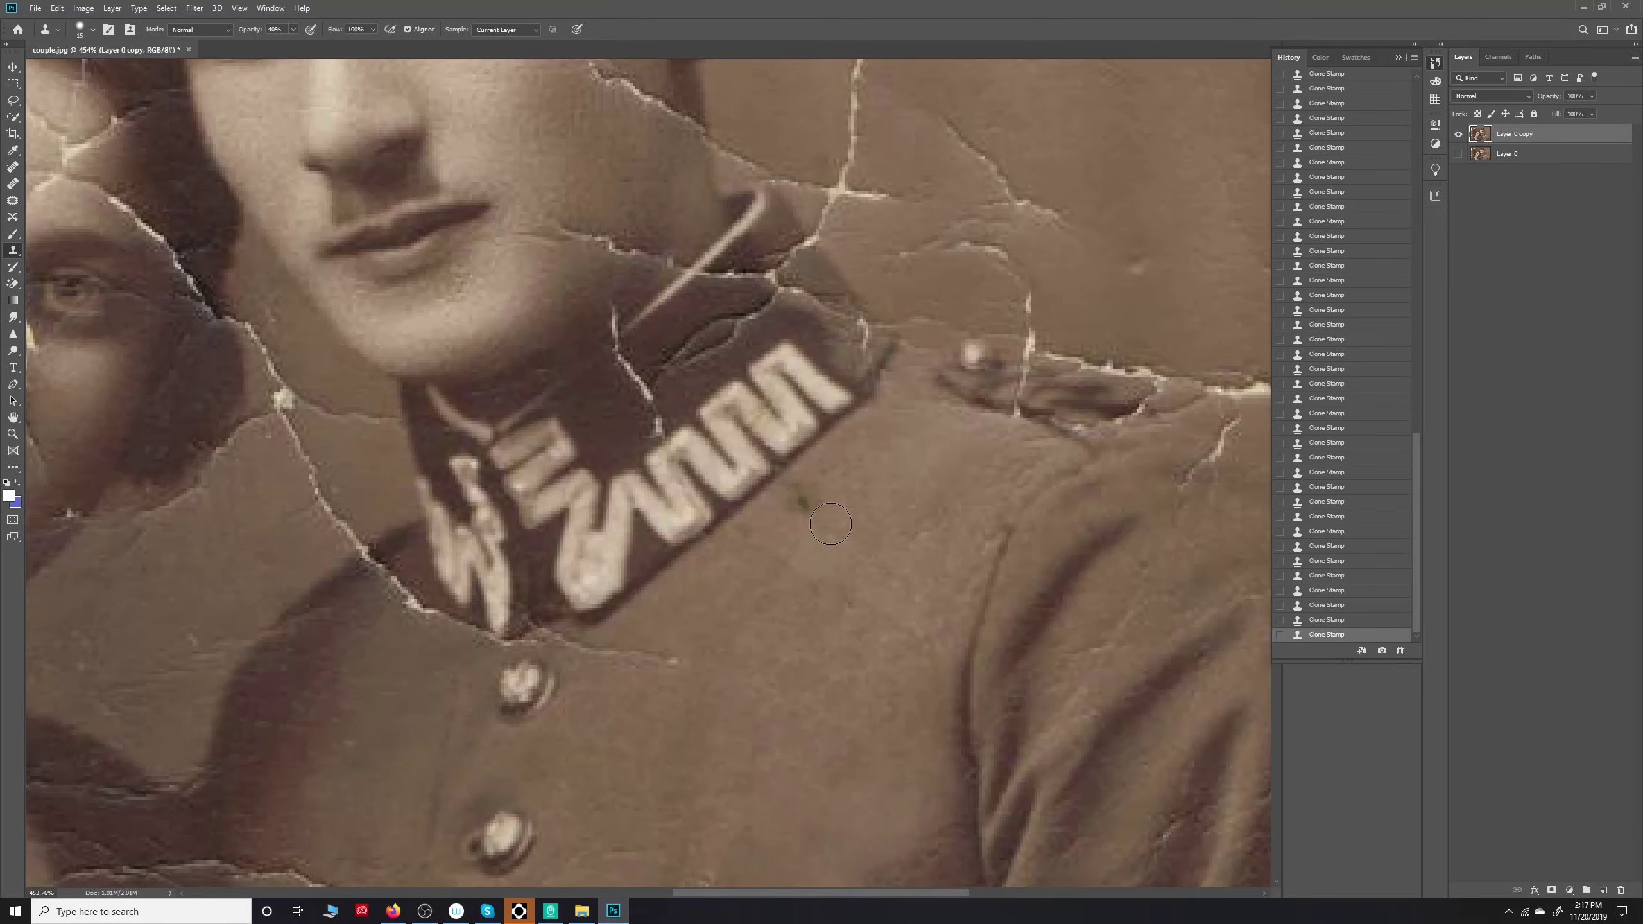
pyautogui.scroll(-5, 827, 599)
pyautogui.scroll(5, 776, 518)
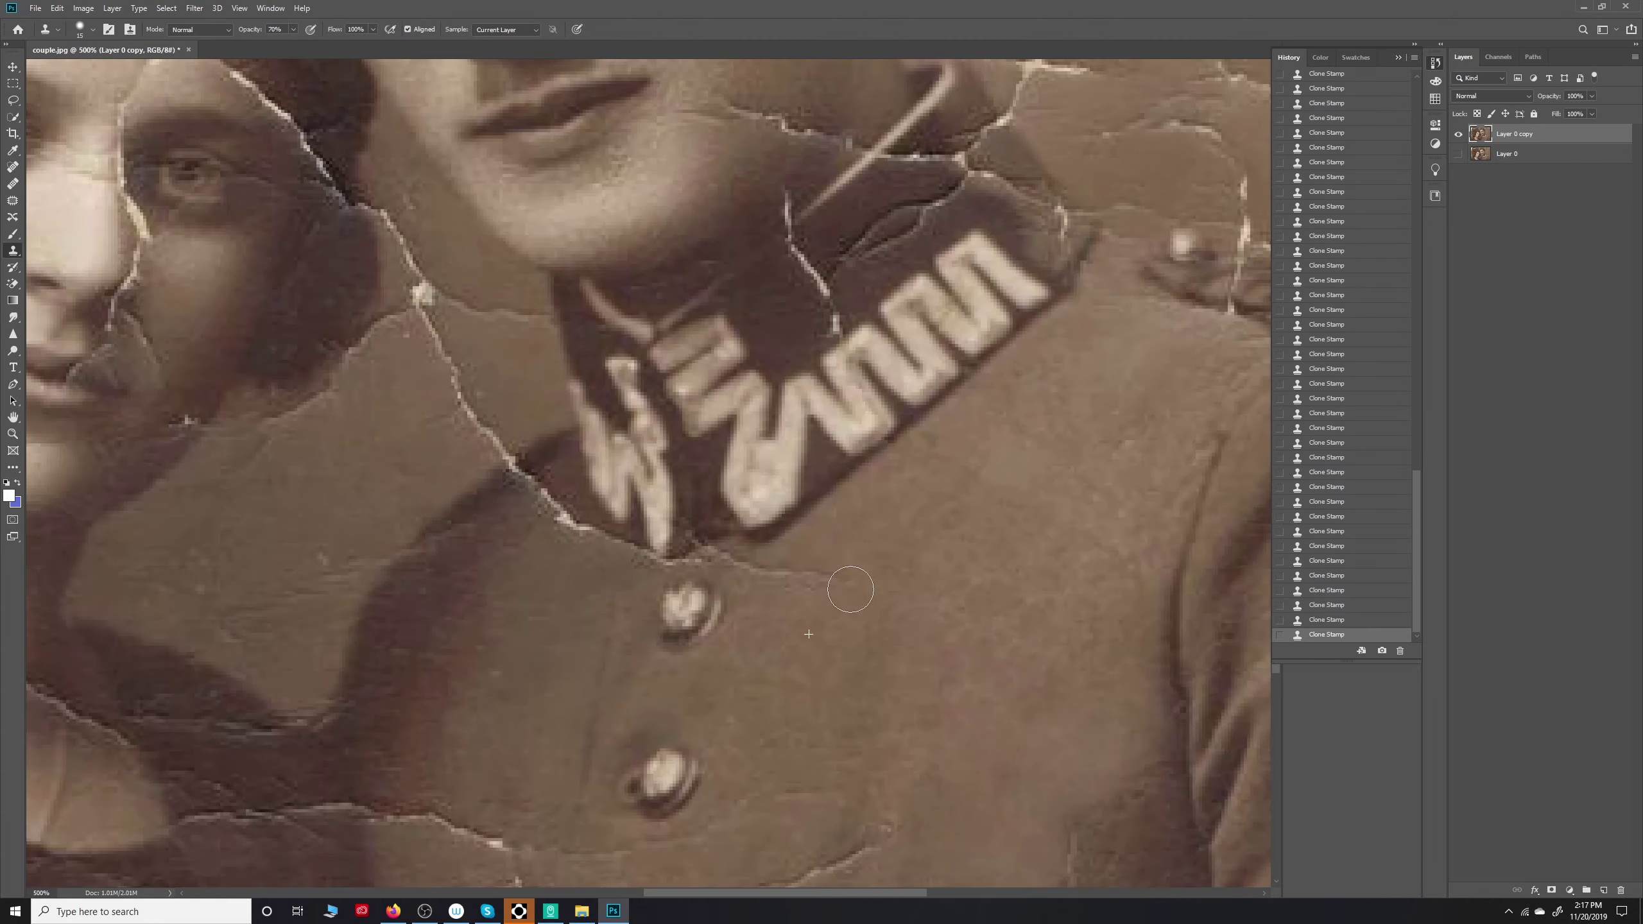
pyautogui.press('7')
pyautogui.scroll(3, 761, 441)
pyautogui.scroll(-3, 761, 441)
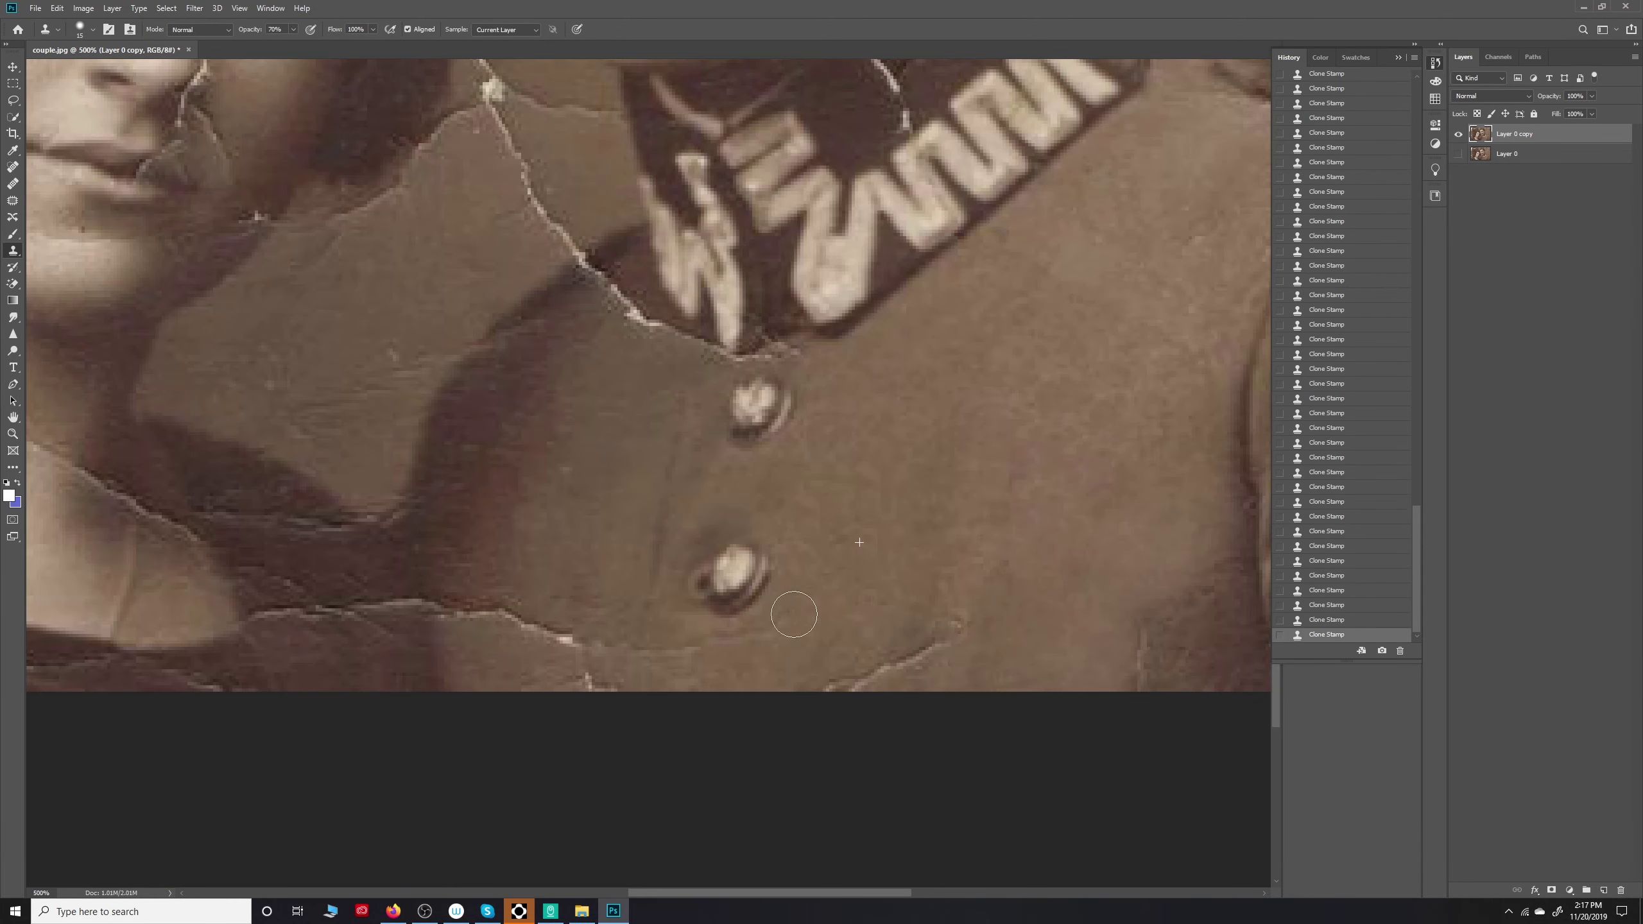
pyautogui.scroll(-5, 917, 624)
pyautogui.scroll(3, 953, 635)
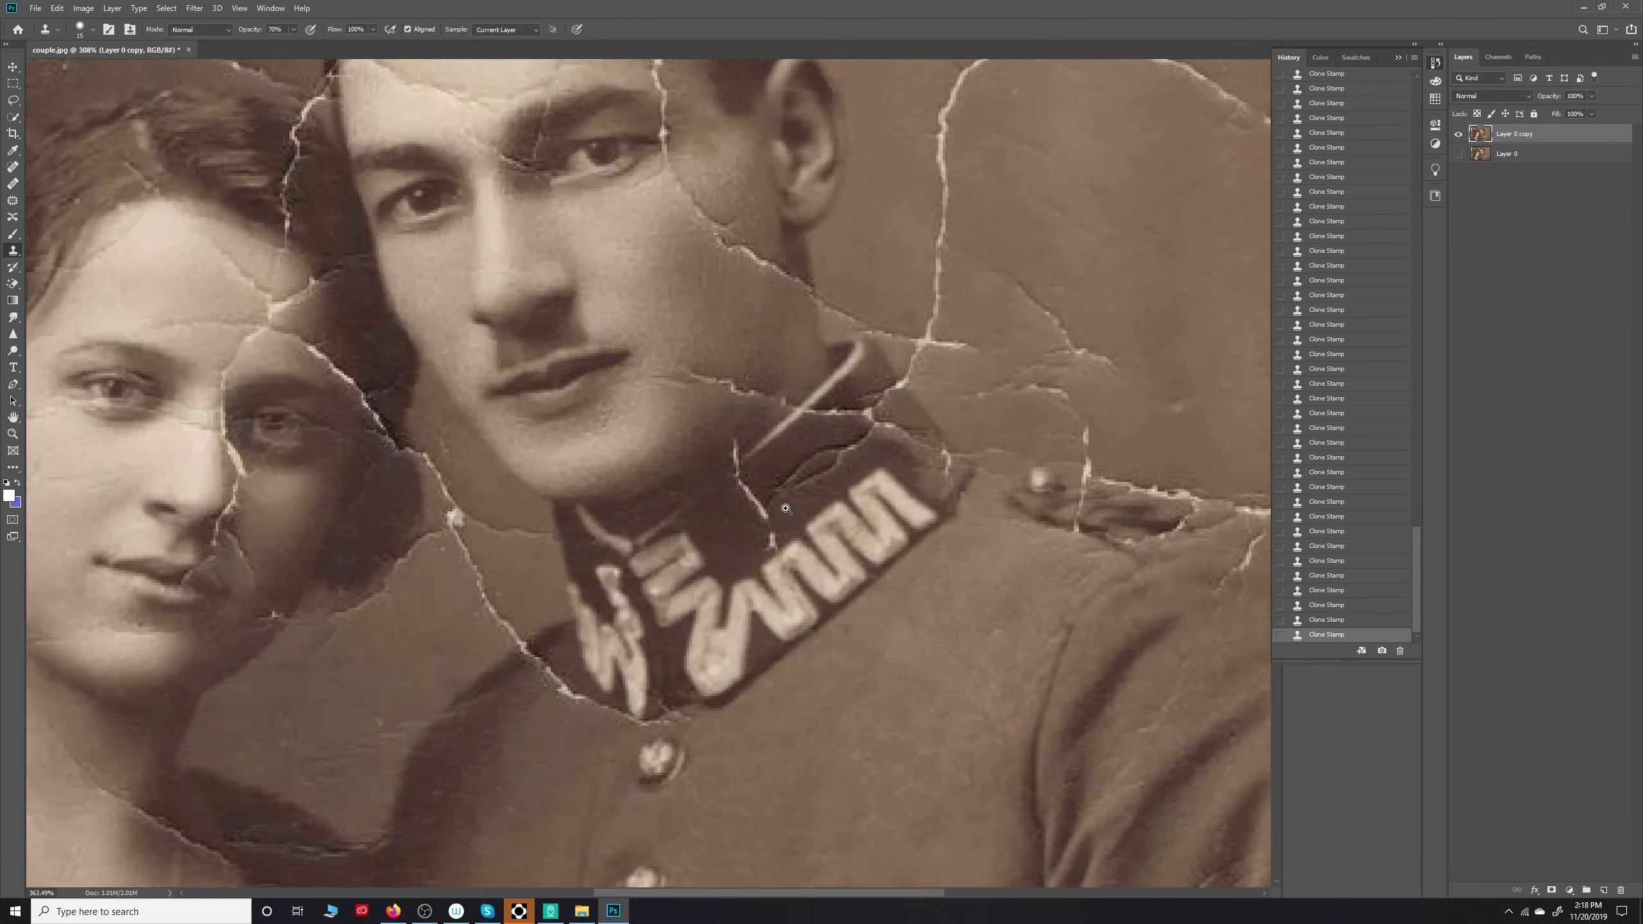
pyautogui.scroll(1, 767, 495)
pyautogui.moveTo(767, 495); pyautogui.dragTo(750, 540)
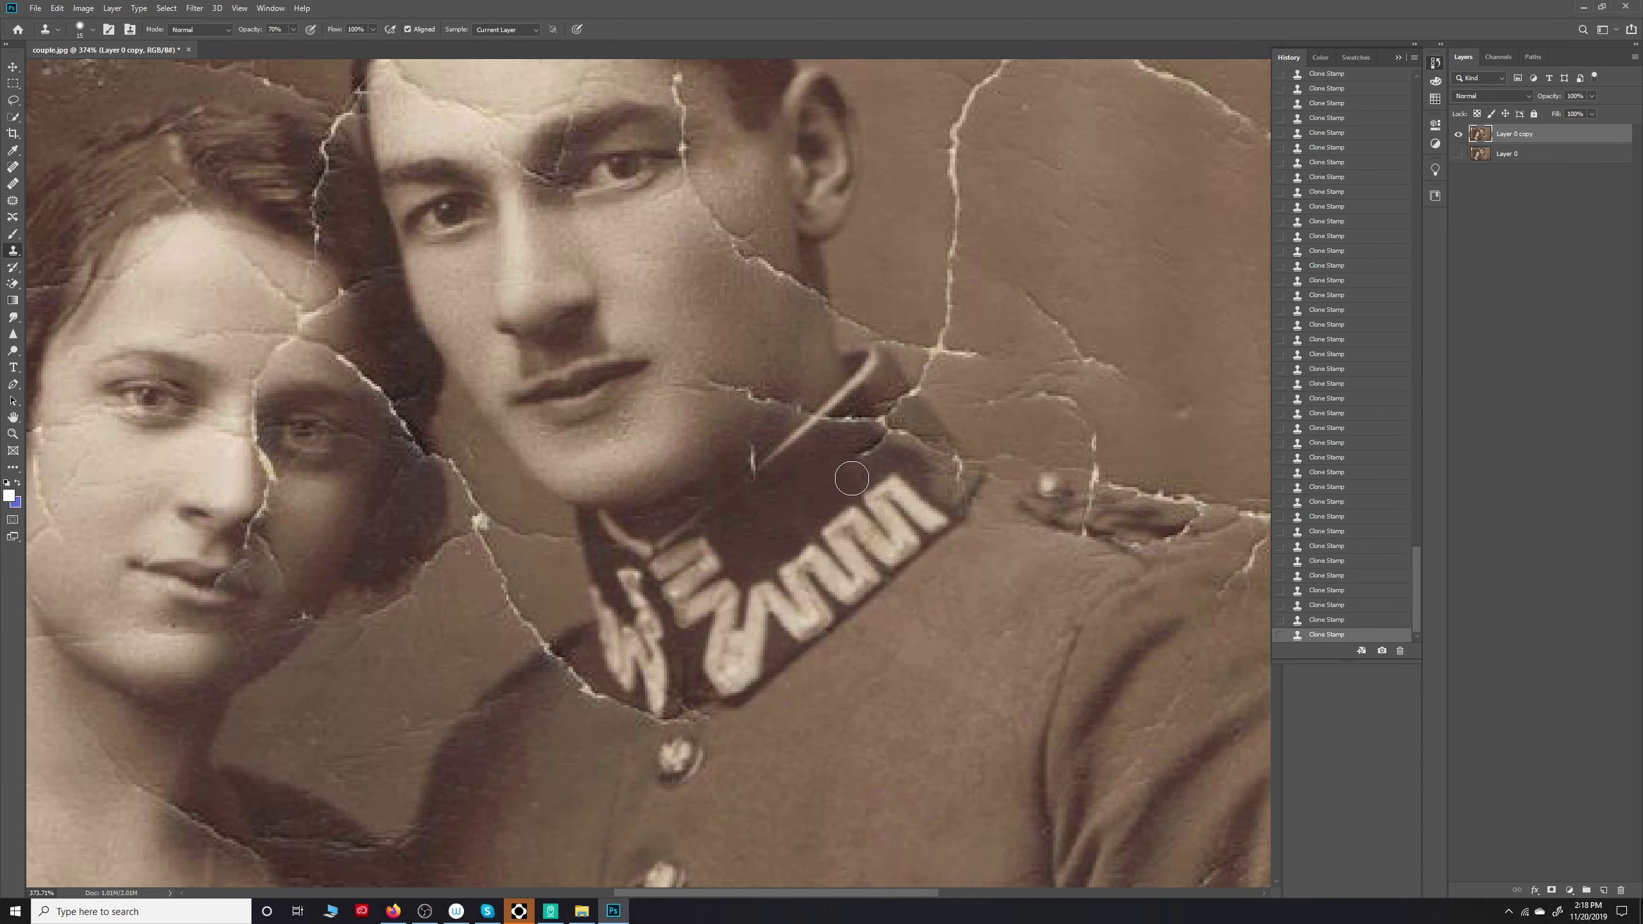
pyautogui.scroll(-1, 883, 469)
pyautogui.scroll(2, 606, 406)
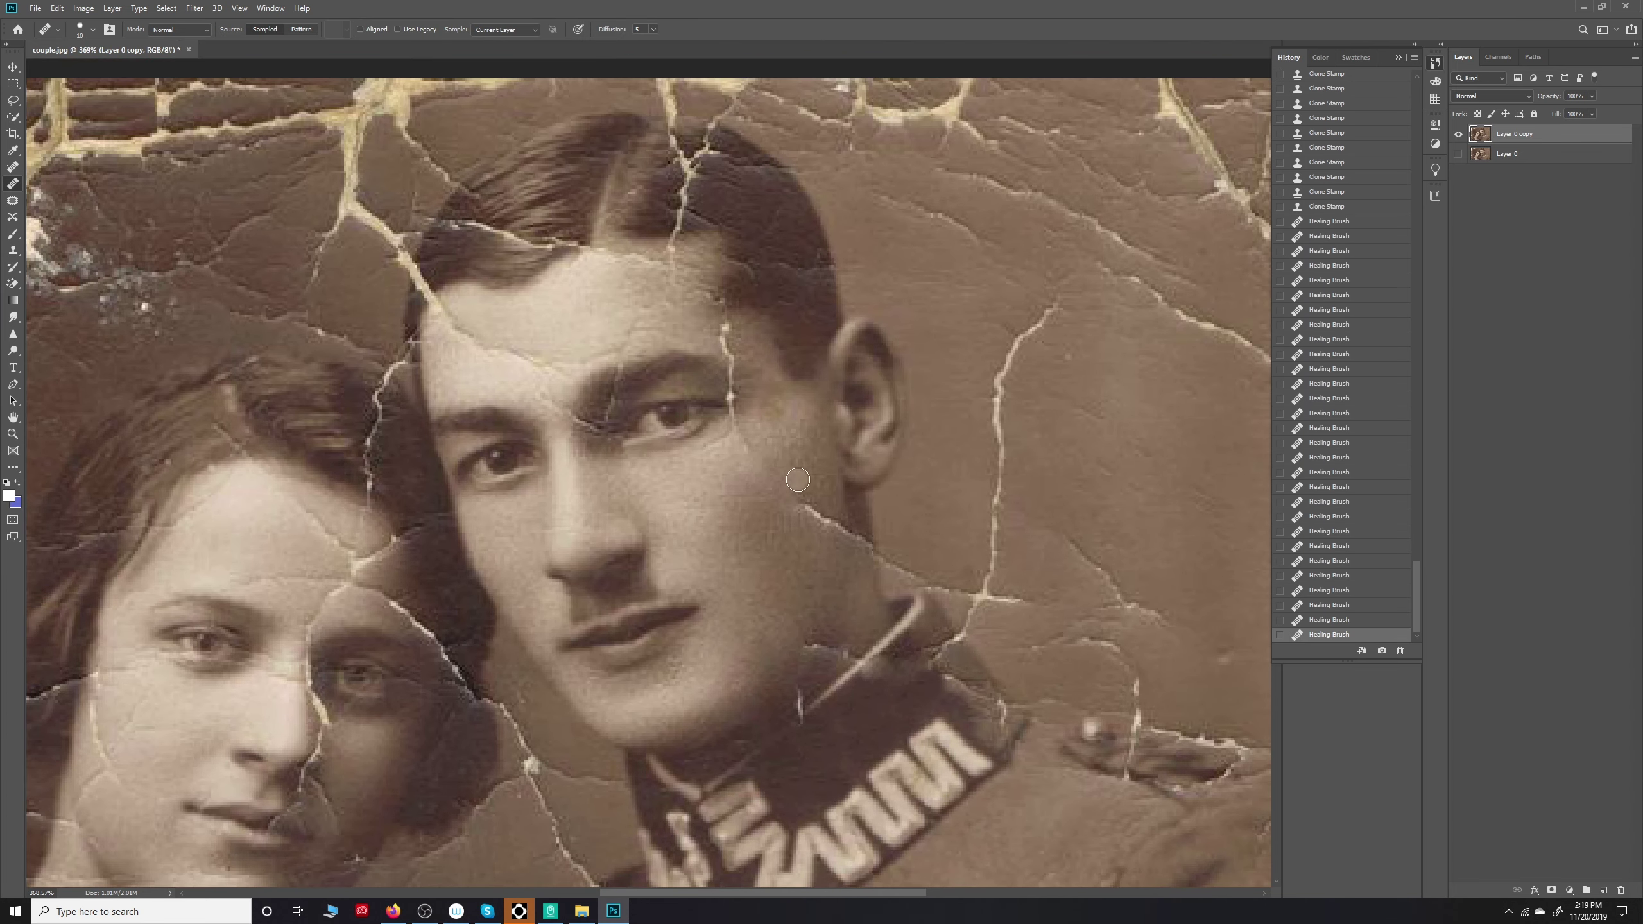
# Step: Clone Stamp away the small white crack marks and the crack right of the man's ear
pyautogui.scroll(-1, 816, 502)
pyautogui.press('s')
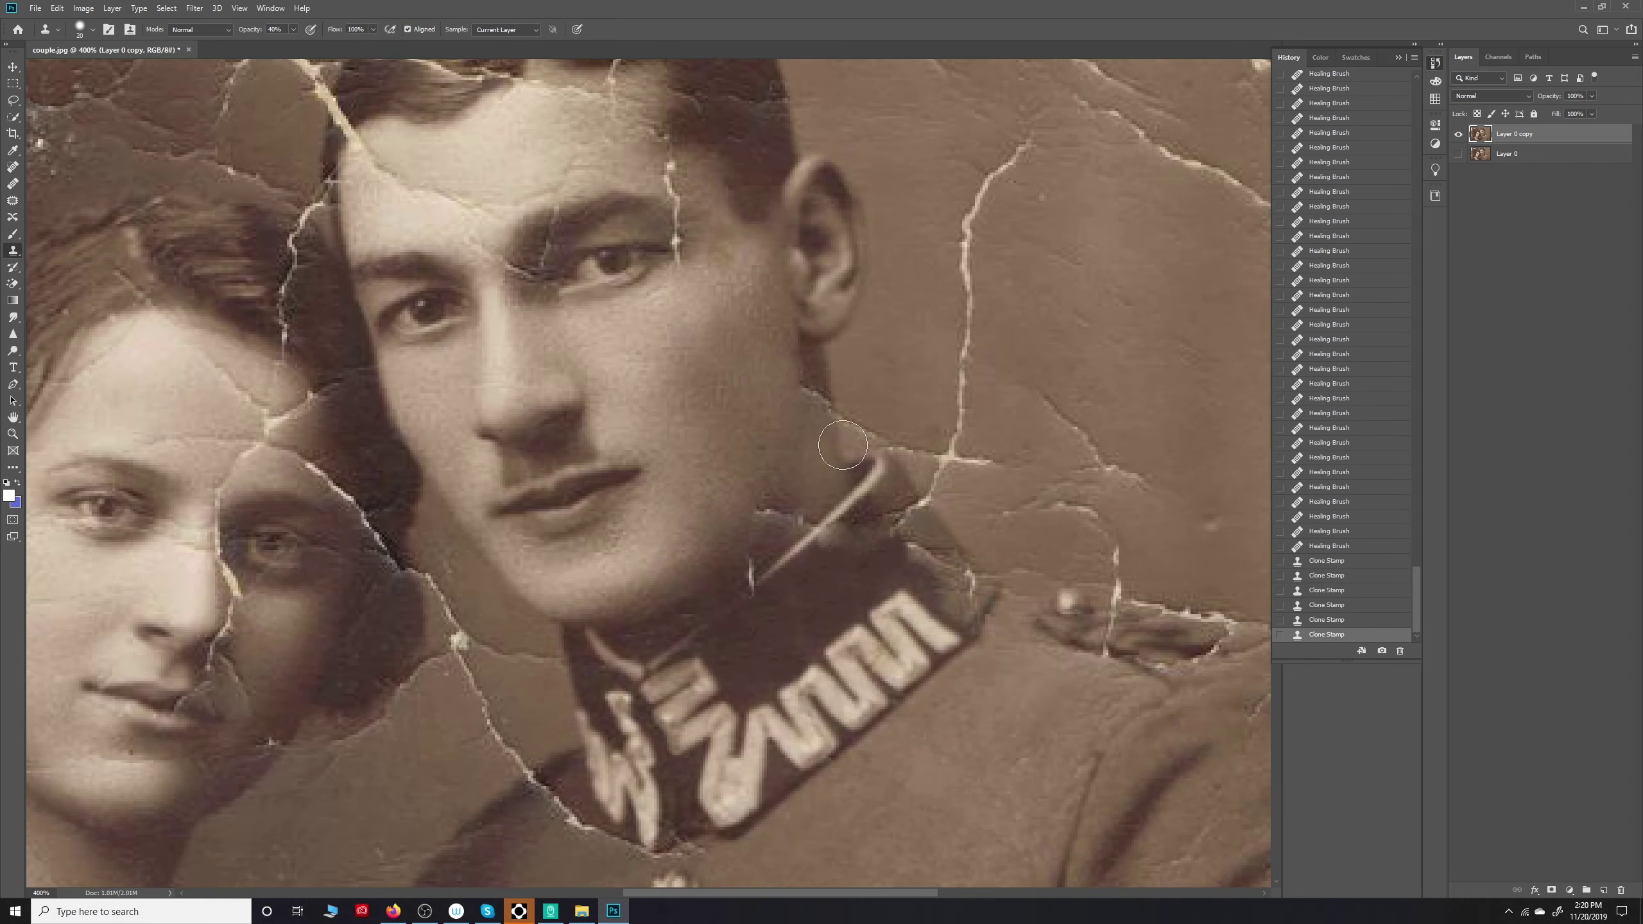
pyautogui.click(778, 513)
pyautogui.click(754, 568)
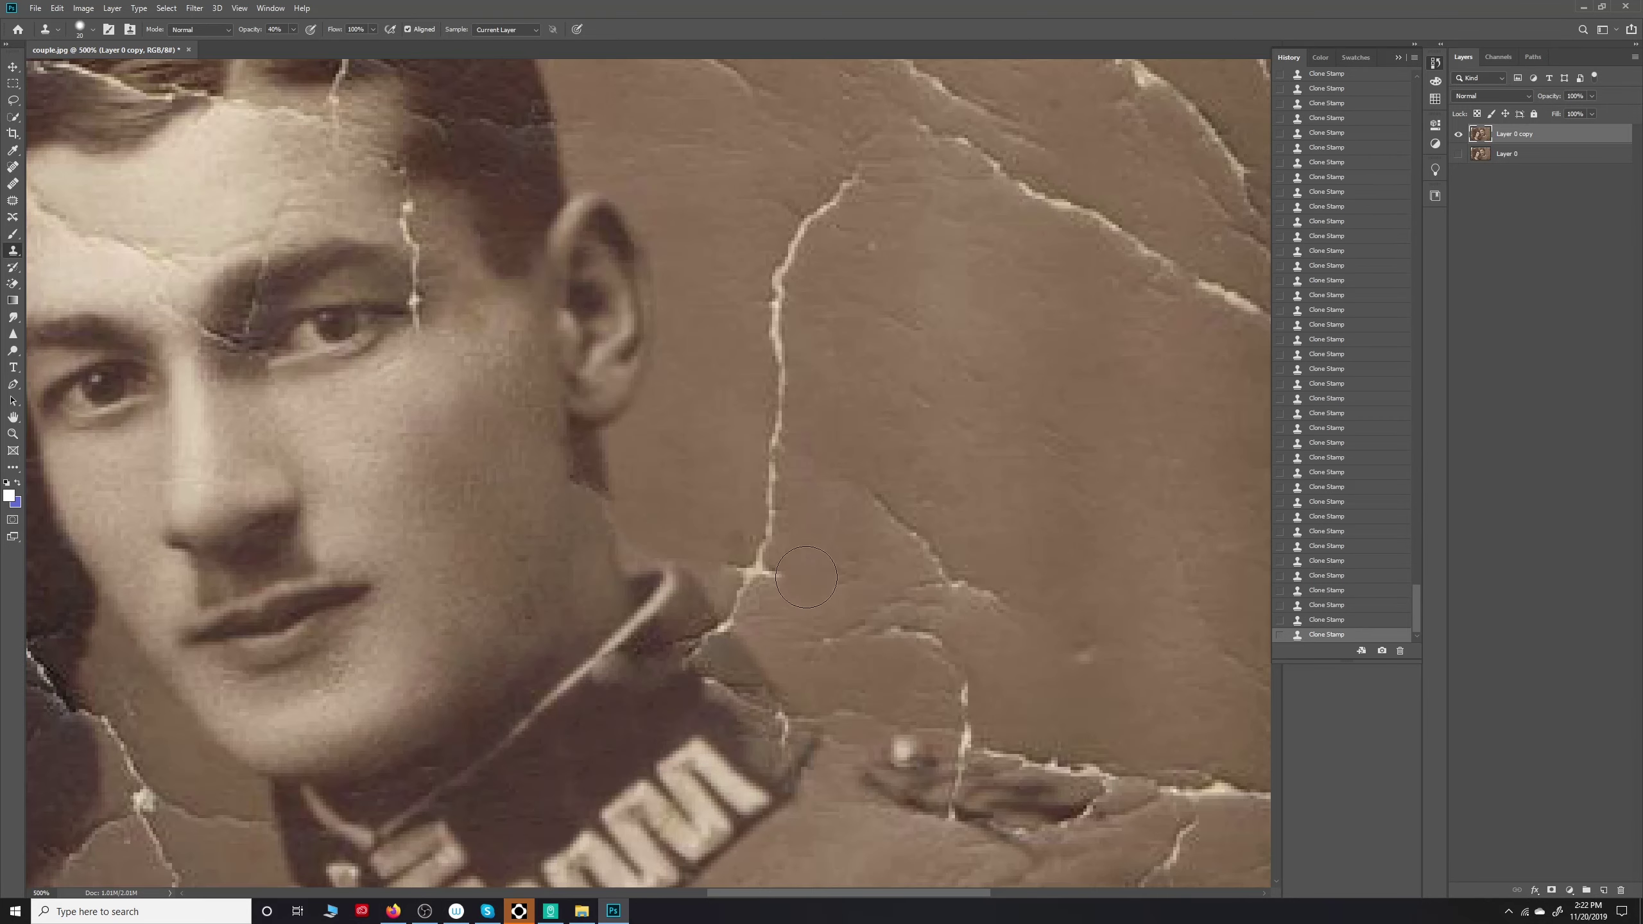
pyautogui.moveTo(776, 569)
pyautogui.mouseDown()
pyautogui.moveTo(773, 395)
pyautogui.moveTo(750, 604)
pyautogui.mouseUp()
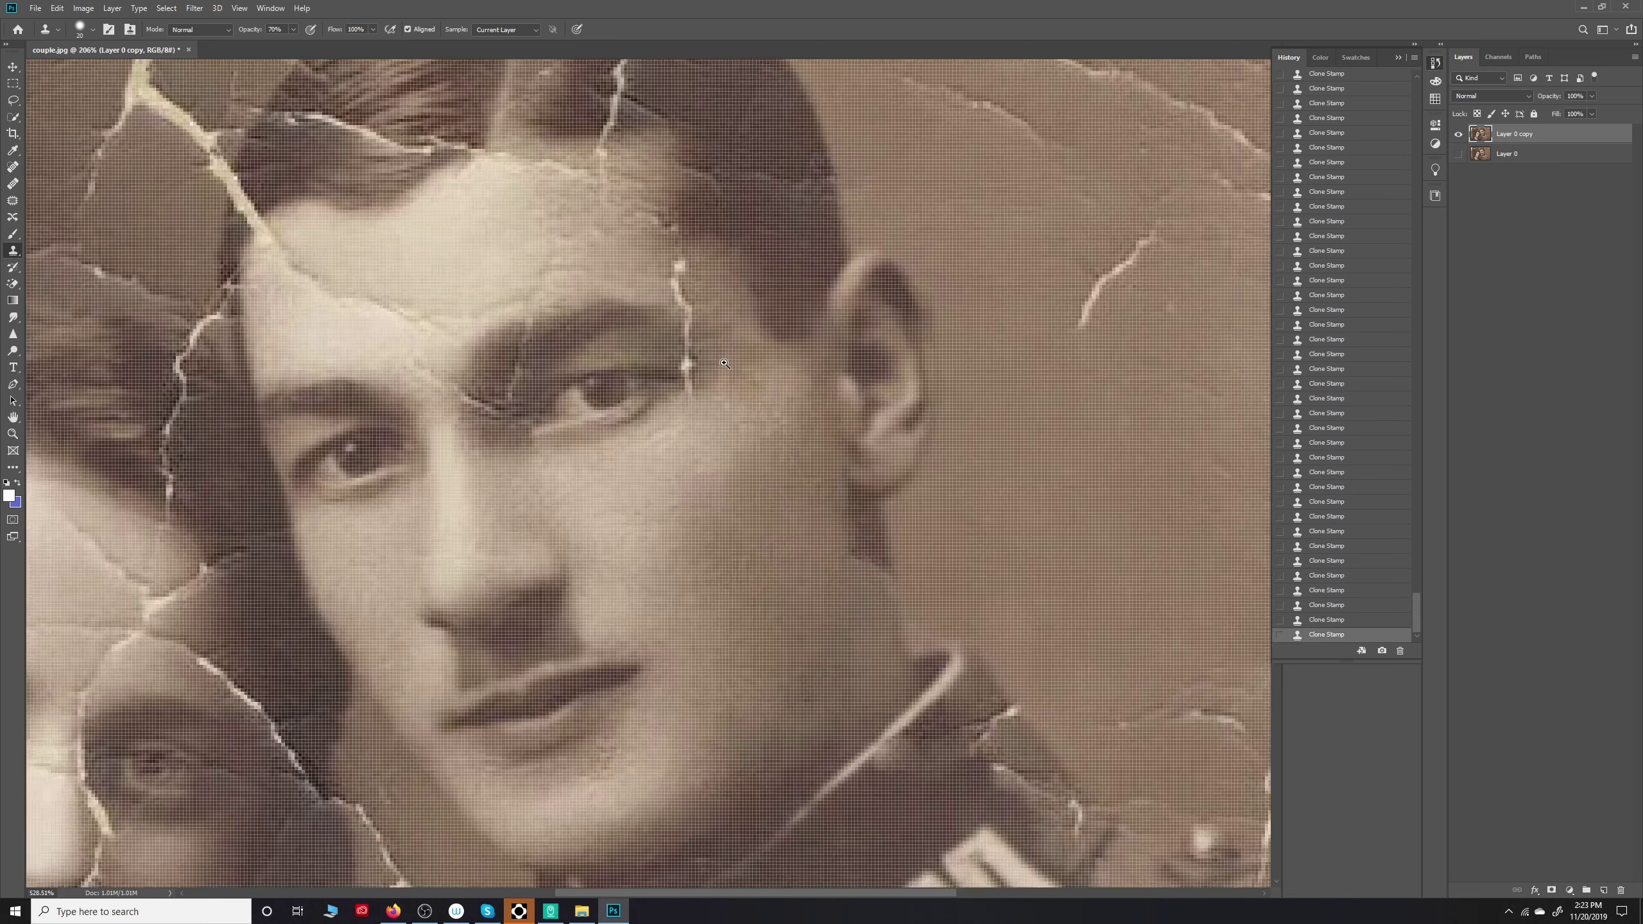
pyautogui.press('[')
pyautogui.press('[')
pyautogui.press('[')
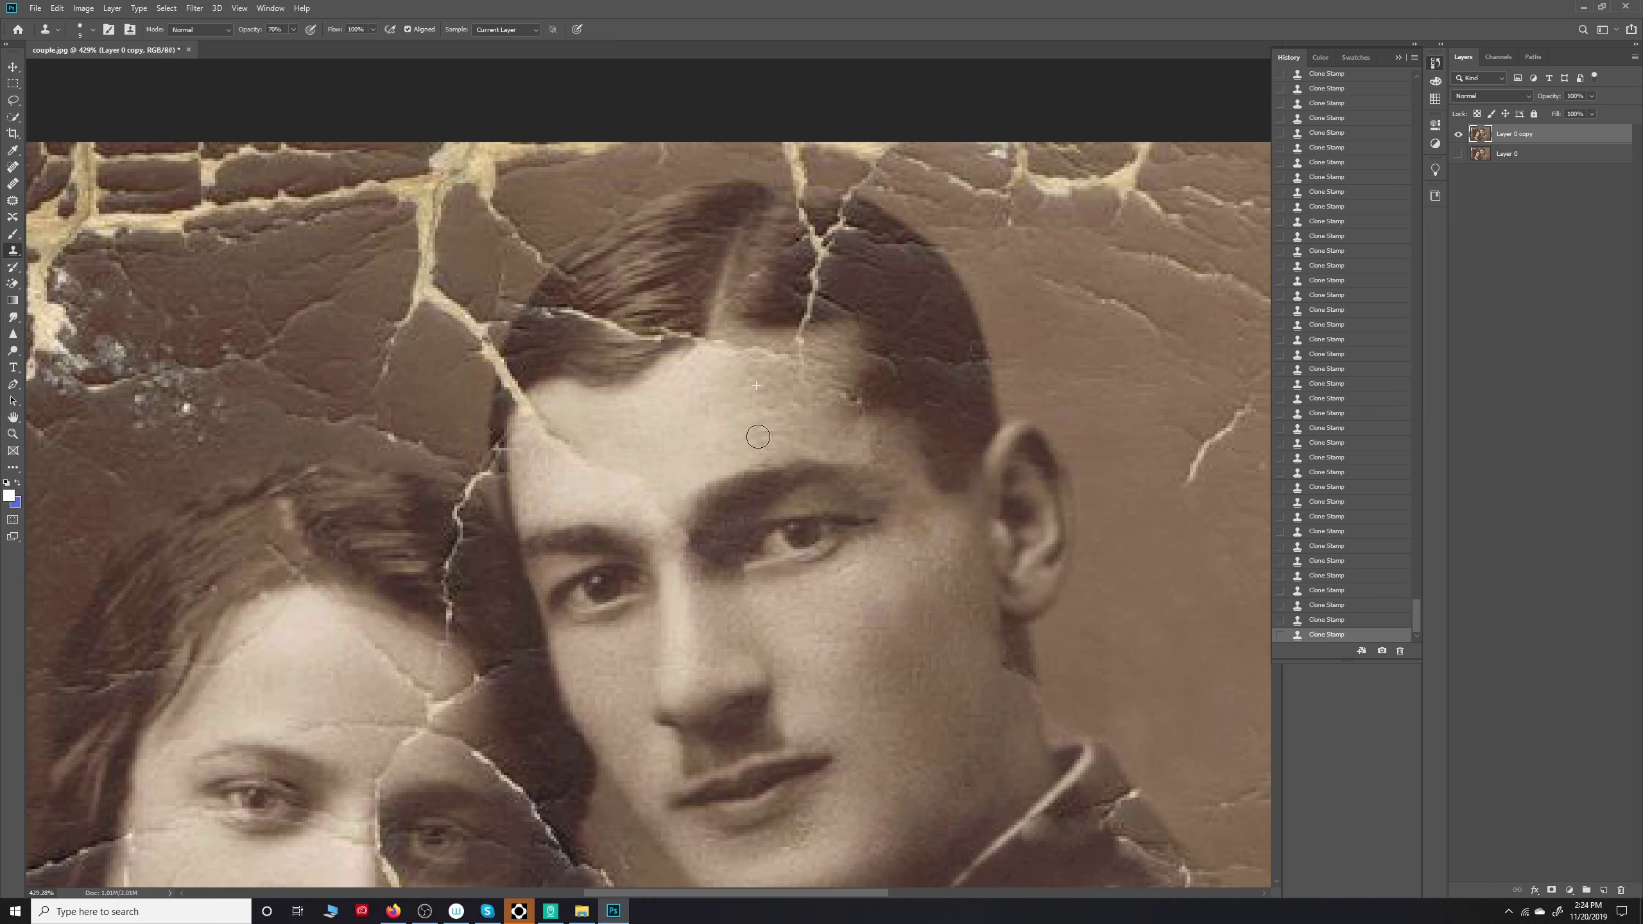
# Step: Clone out the crack across the man's forehead, framing both faces
pyautogui.moveTo(556, 431); pyautogui.dragTo(633, 470)
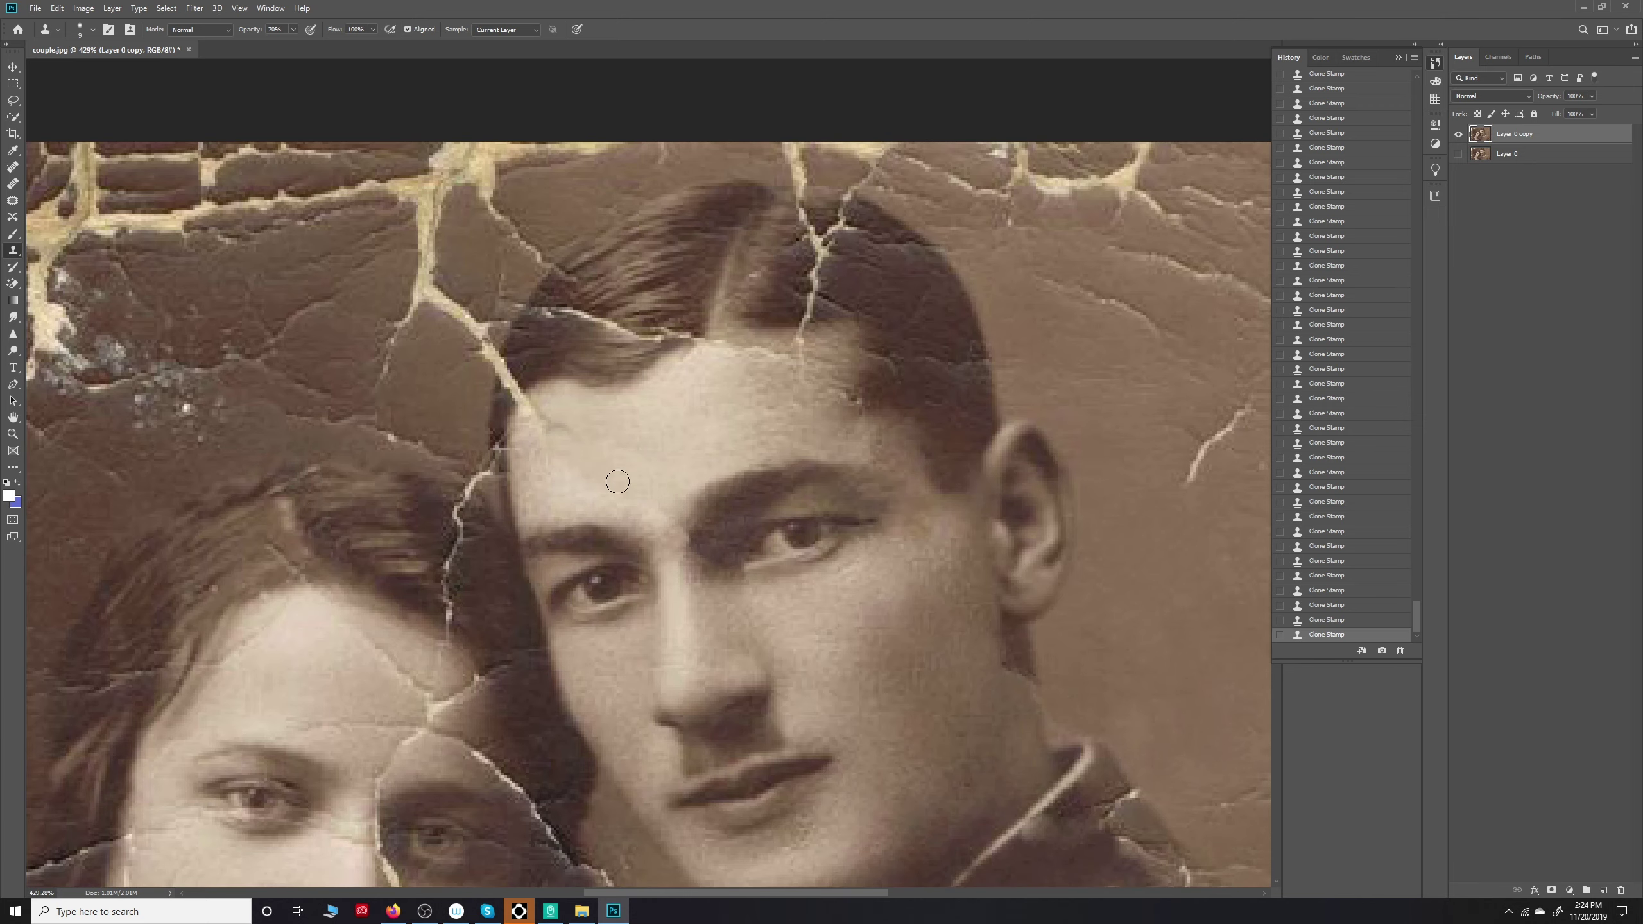
pyautogui.scroll(3, 686, 476)
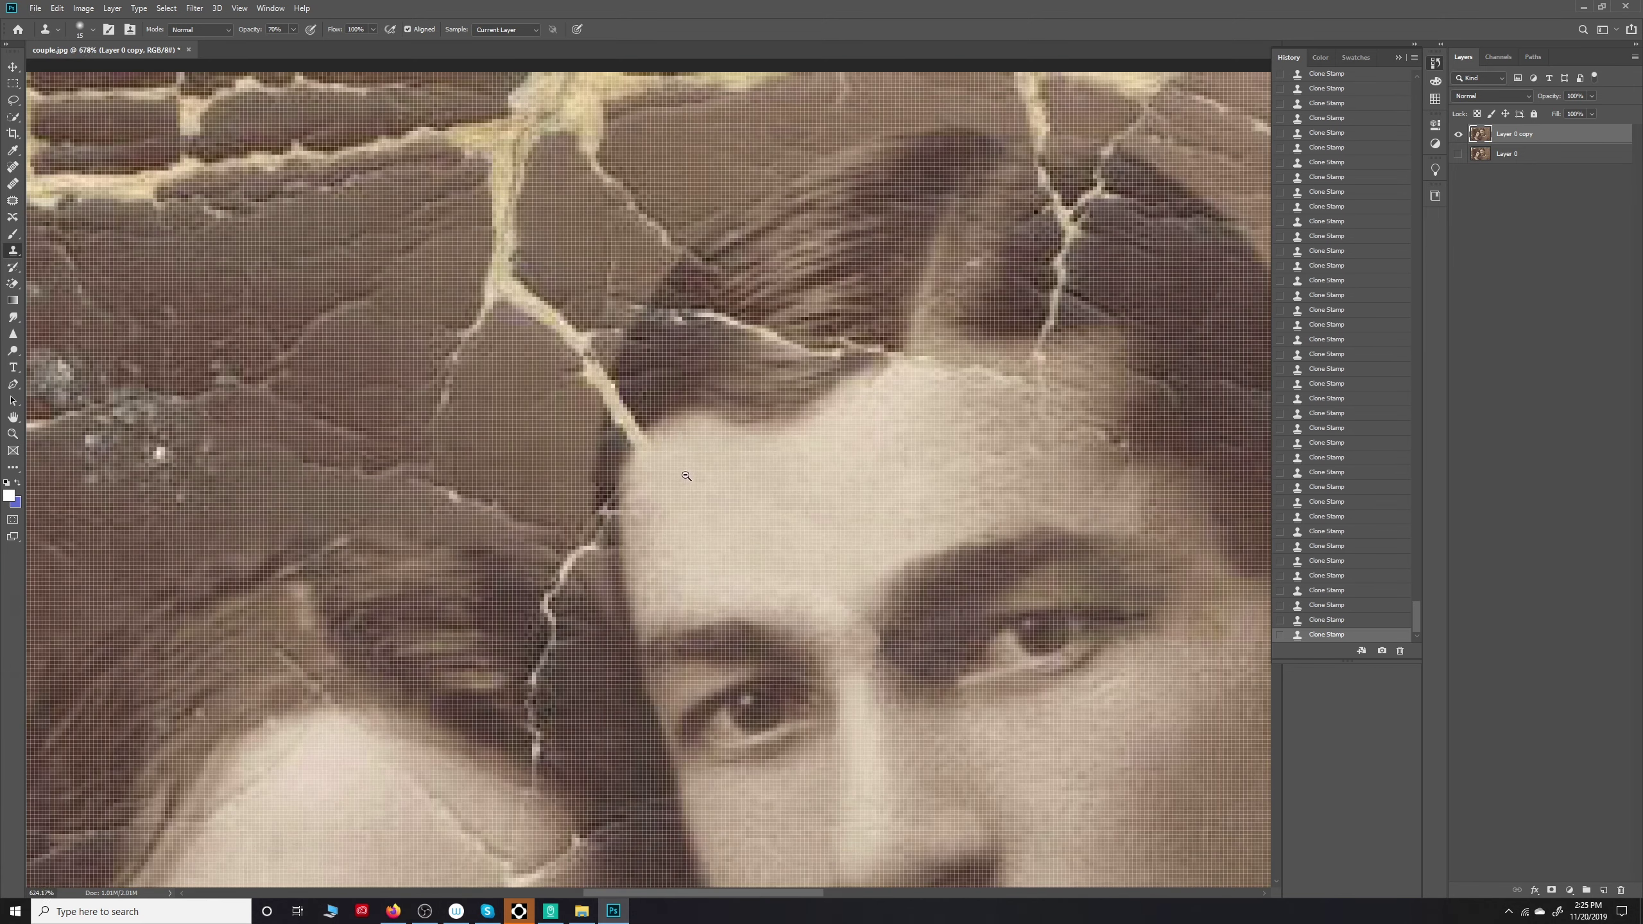
pyautogui.scroll(-3, 686, 476)
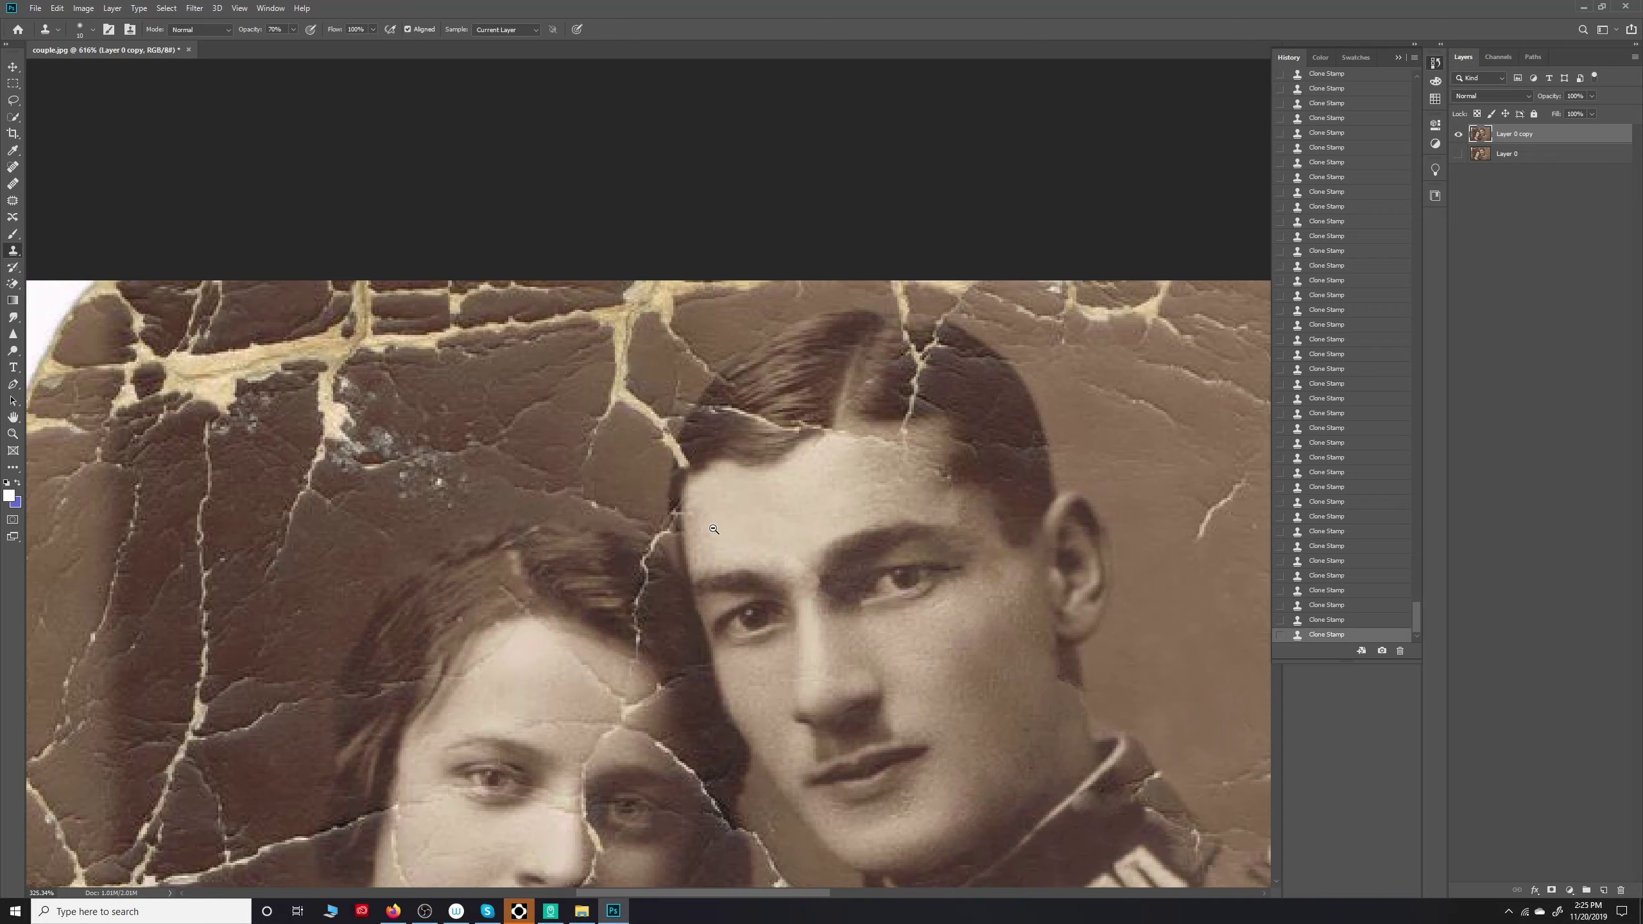
pyautogui.moveTo(752, 560)
pyautogui.mouseDown()
pyautogui.moveTo(751, 301)
pyautogui.moveTo(751, 398)
pyautogui.mouseUp()
pyautogui.scroll(2, 751, 399)
pyautogui.scroll(-1, 751, 399)
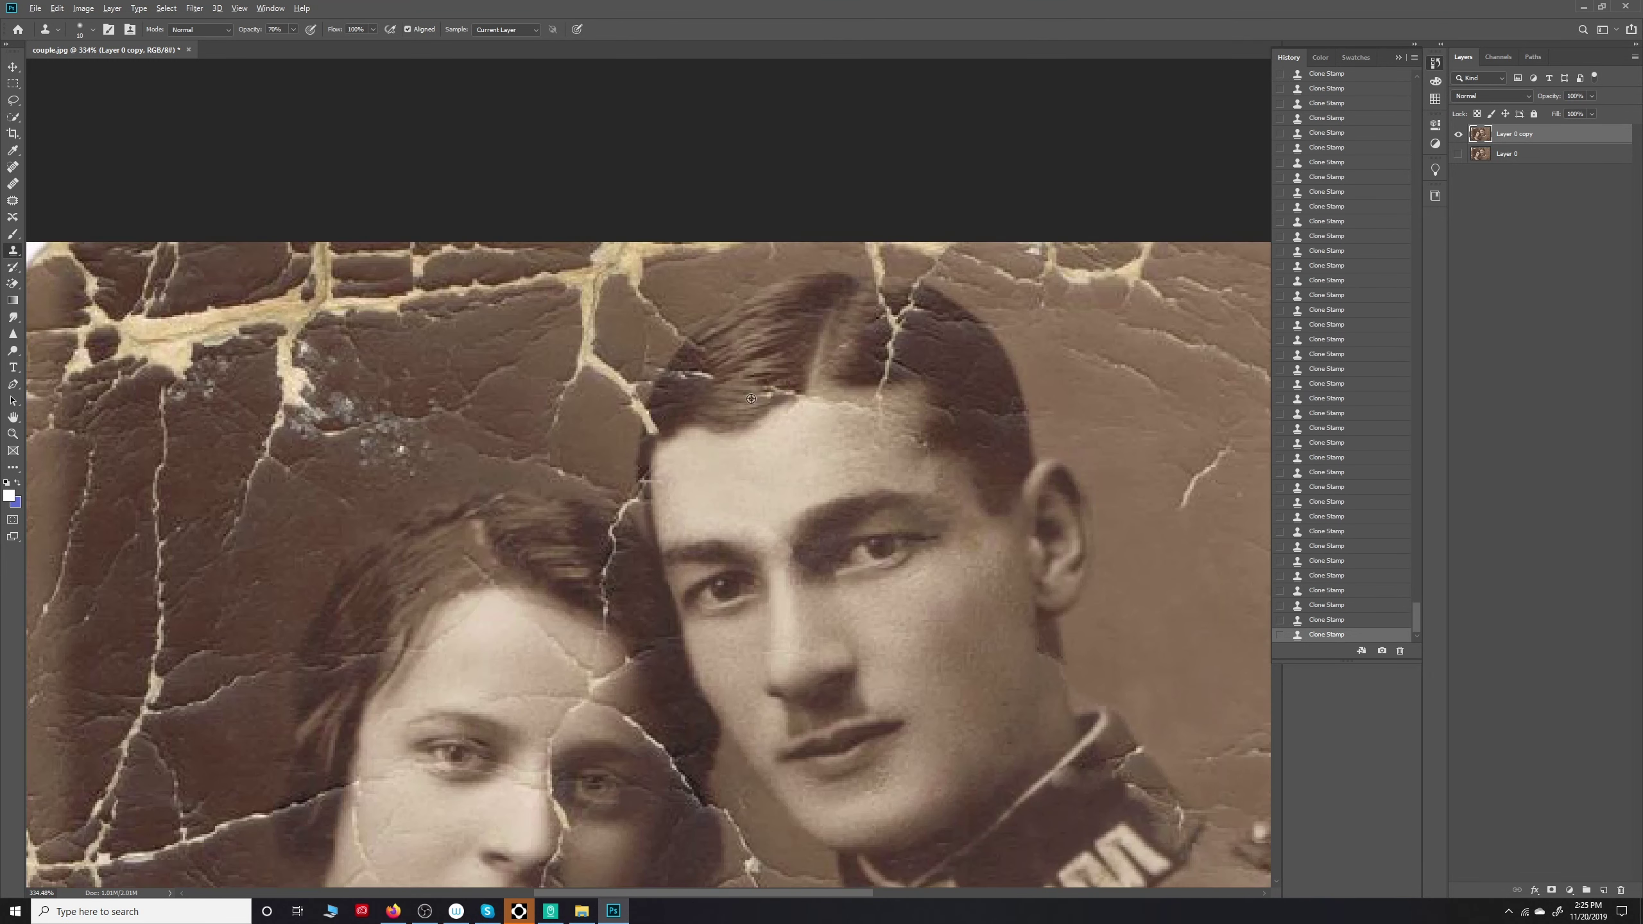
pyautogui.scroll(2, 686, 376)
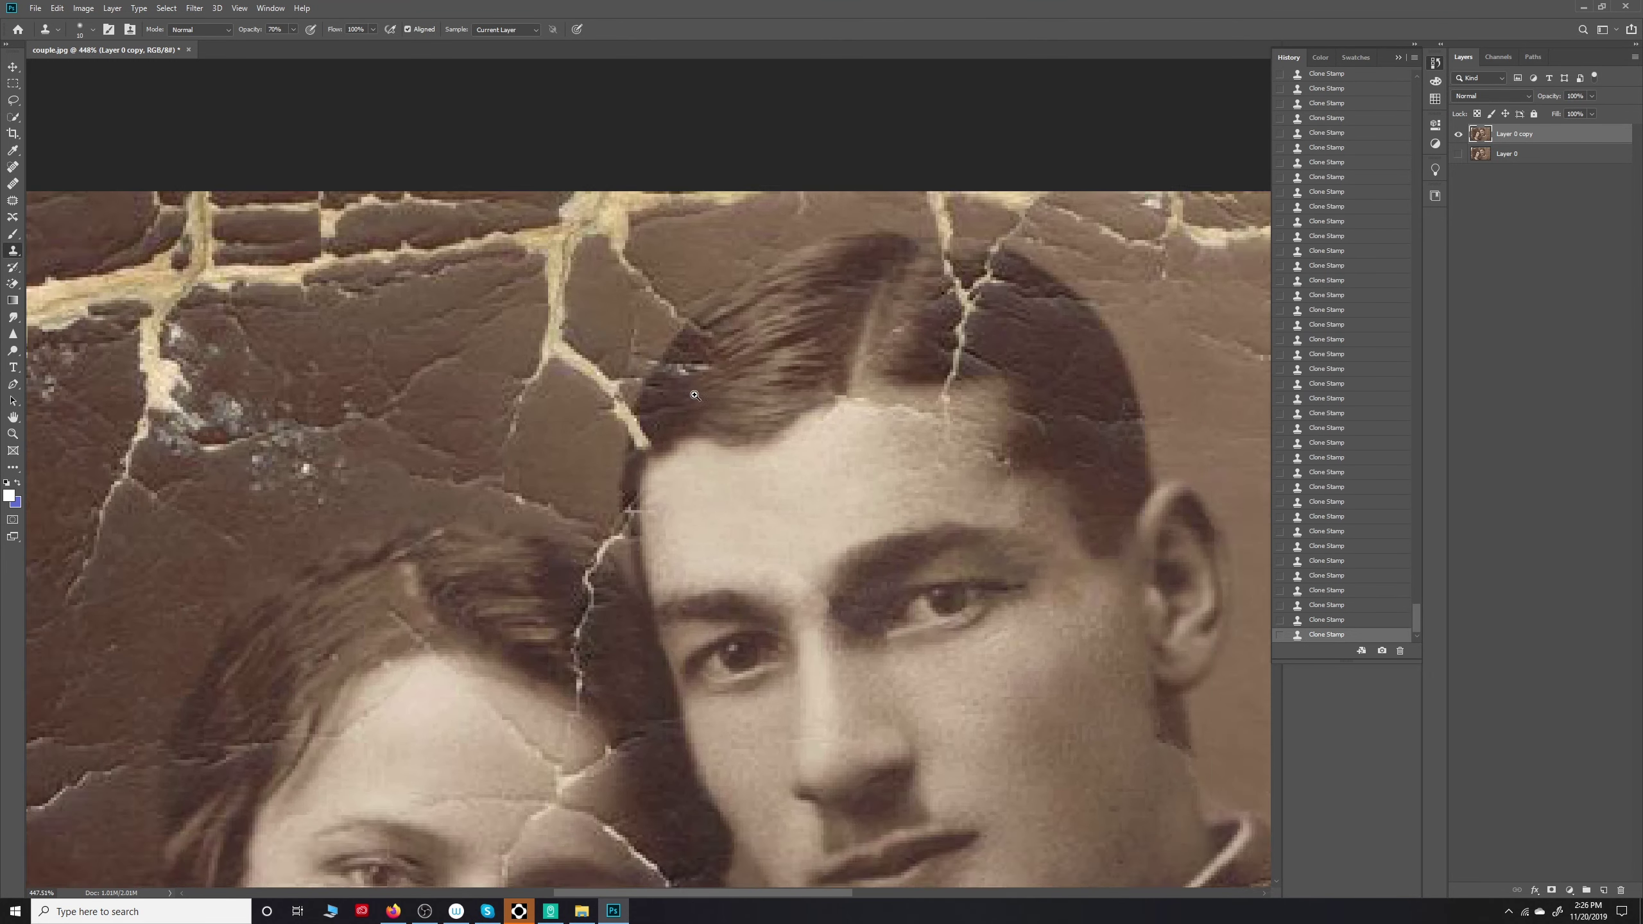
pyautogui.scroll(-1, 776, 356)
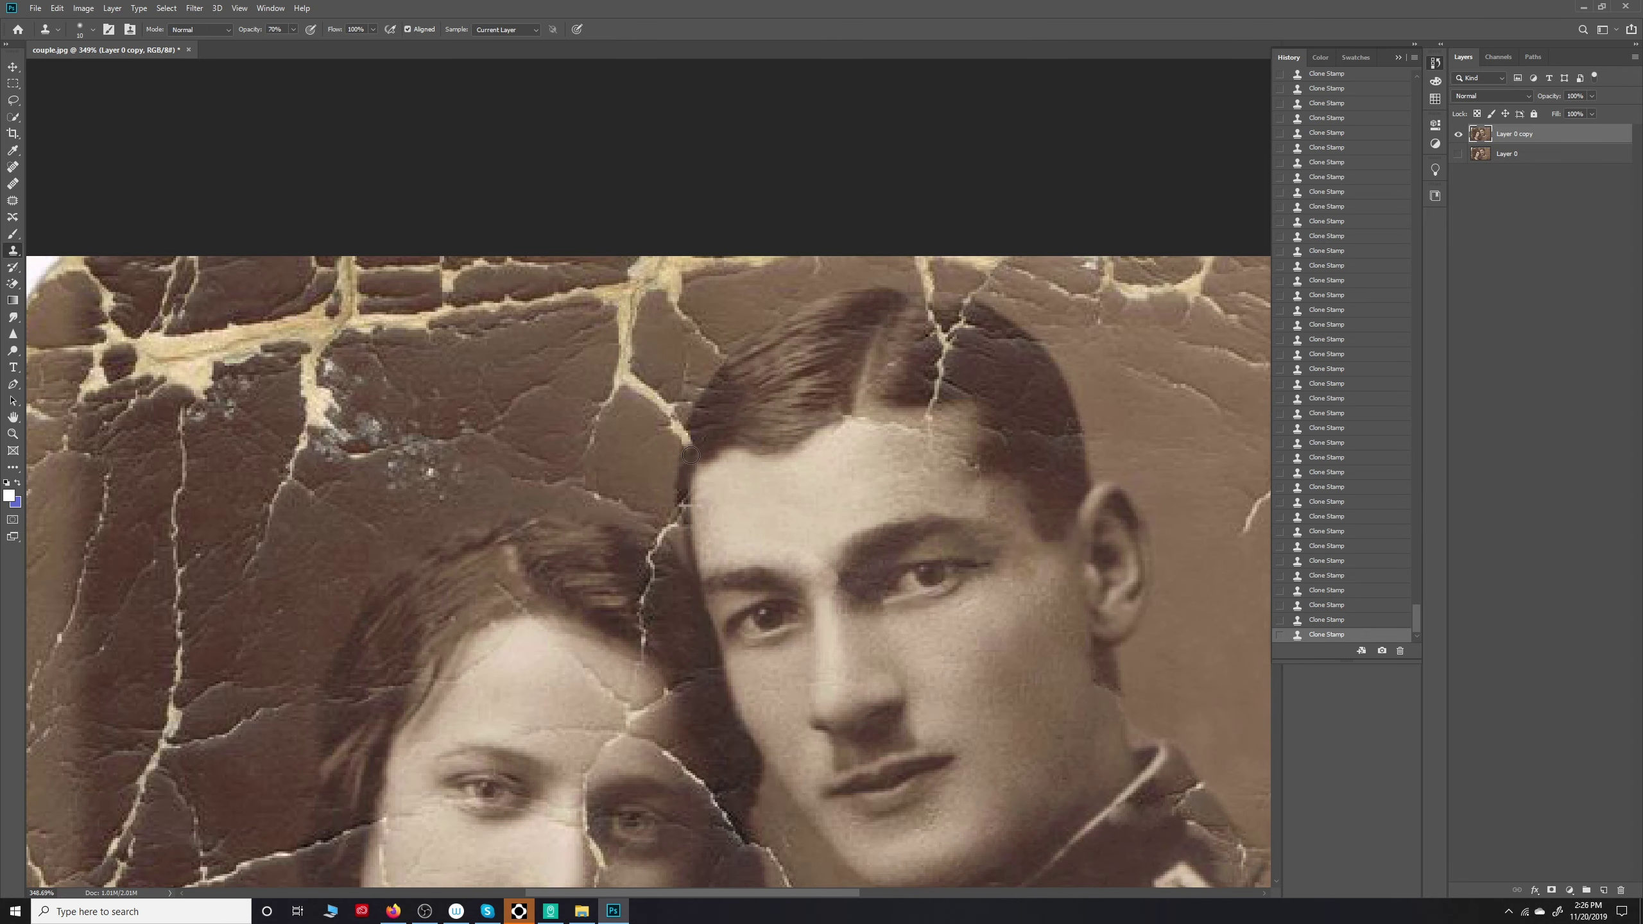
pyautogui.scroll(-5, 690, 456)
pyautogui.scroll(5, 787, 400)
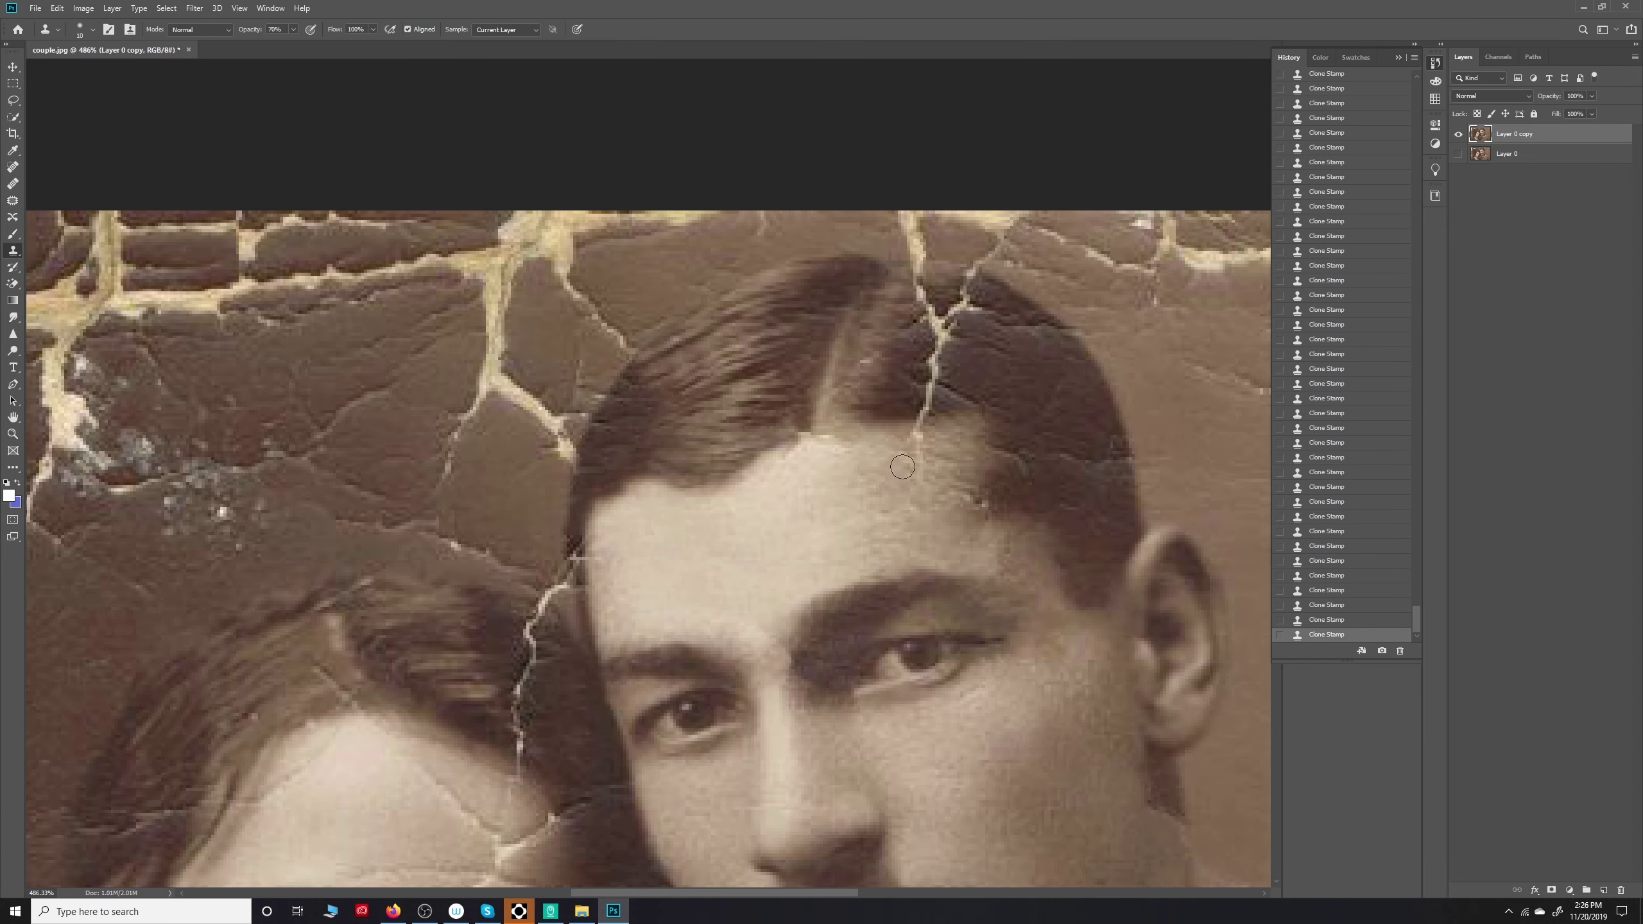
# Step: Remove the bright hairline streak, the crack through the hair and small forehead marks
pyautogui.moveTo(834, 453)
pyautogui.mouseDown()
pyautogui.moveTo(807, 433)
pyautogui.moveTo(831, 421)
pyautogui.mouseUp()
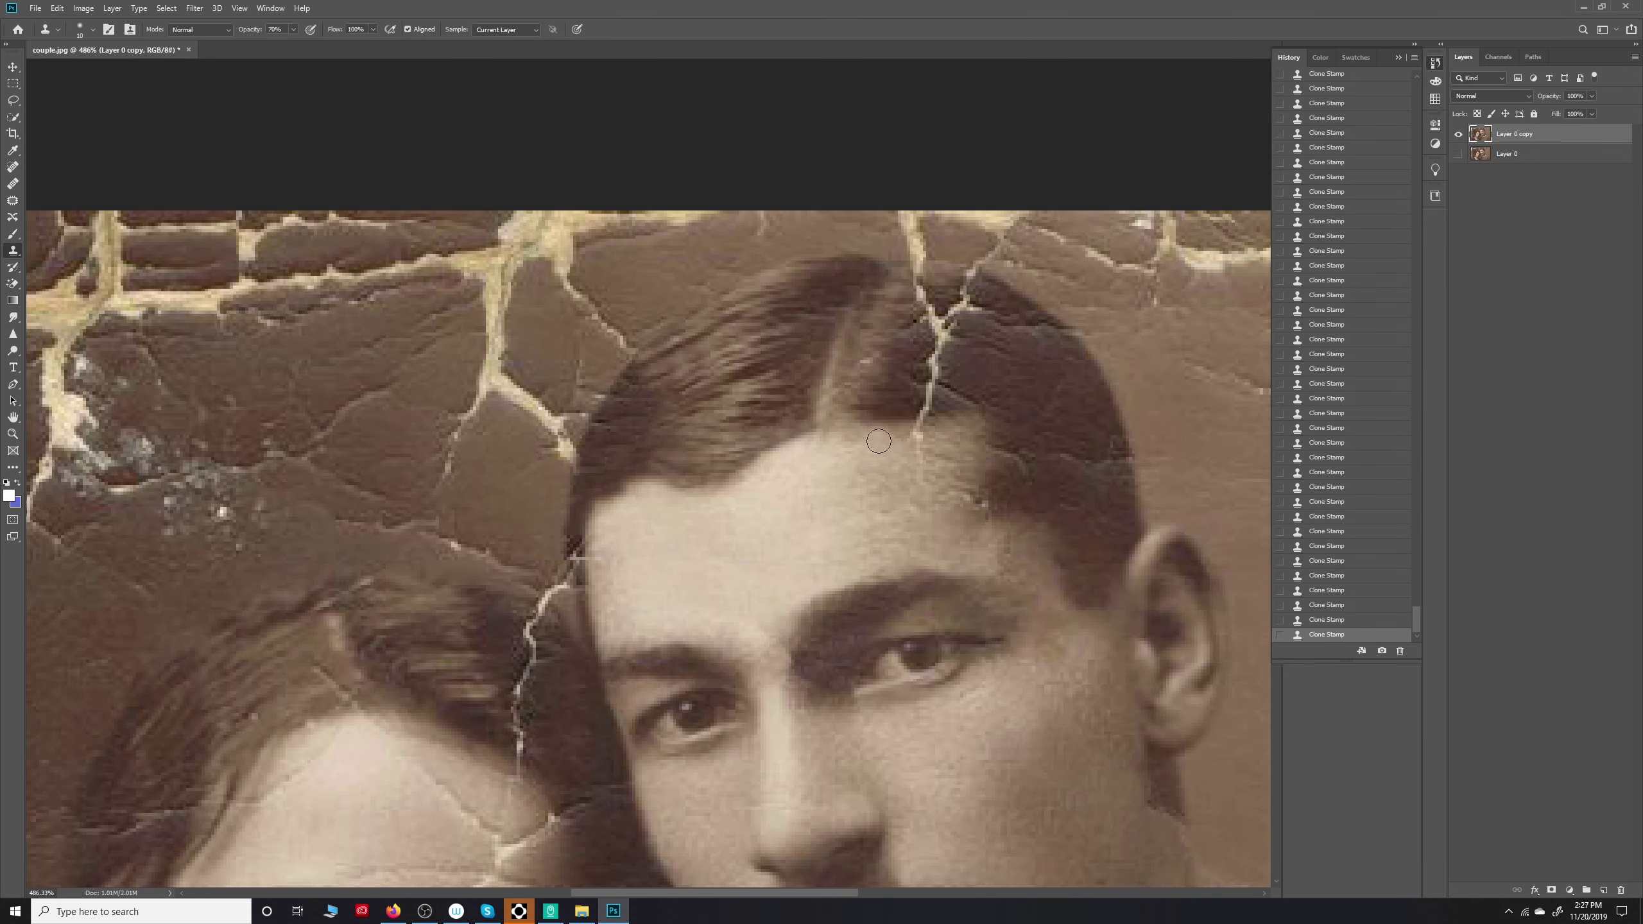
pyautogui.moveTo(890, 507); pyautogui.dragTo(803, 506)
pyautogui.moveTo(835, 382)
pyautogui.mouseDown()
pyautogui.moveTo(868, 339)
pyautogui.moveTo(853, 320)
pyautogui.mouseUp()
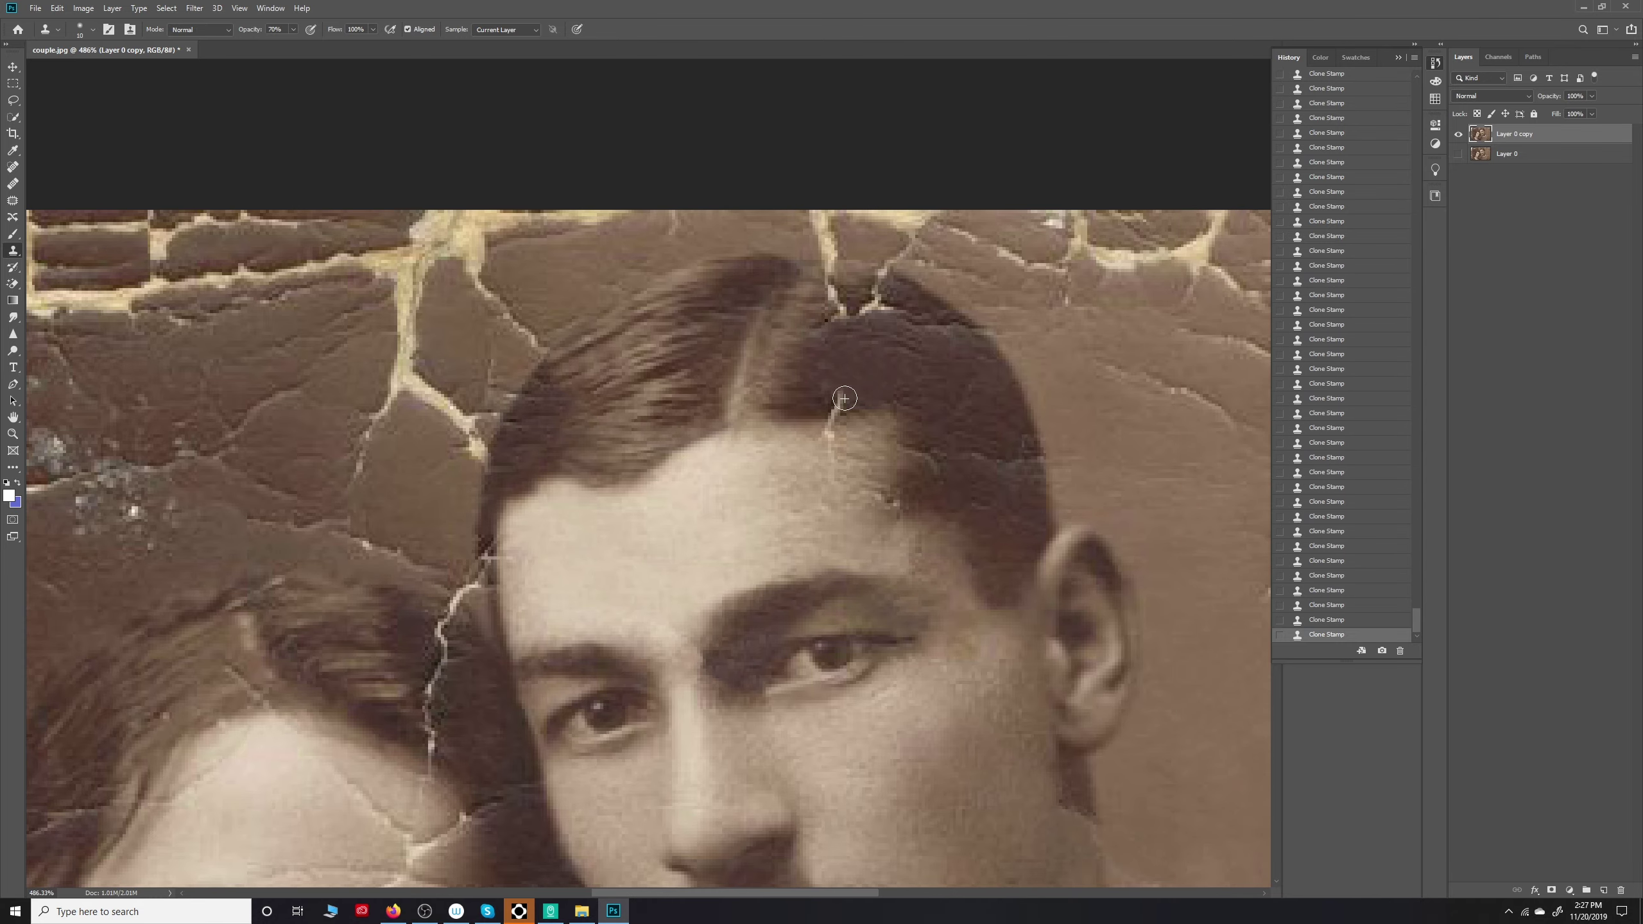
pyautogui.moveTo(862, 445); pyautogui.dragTo(880, 511)
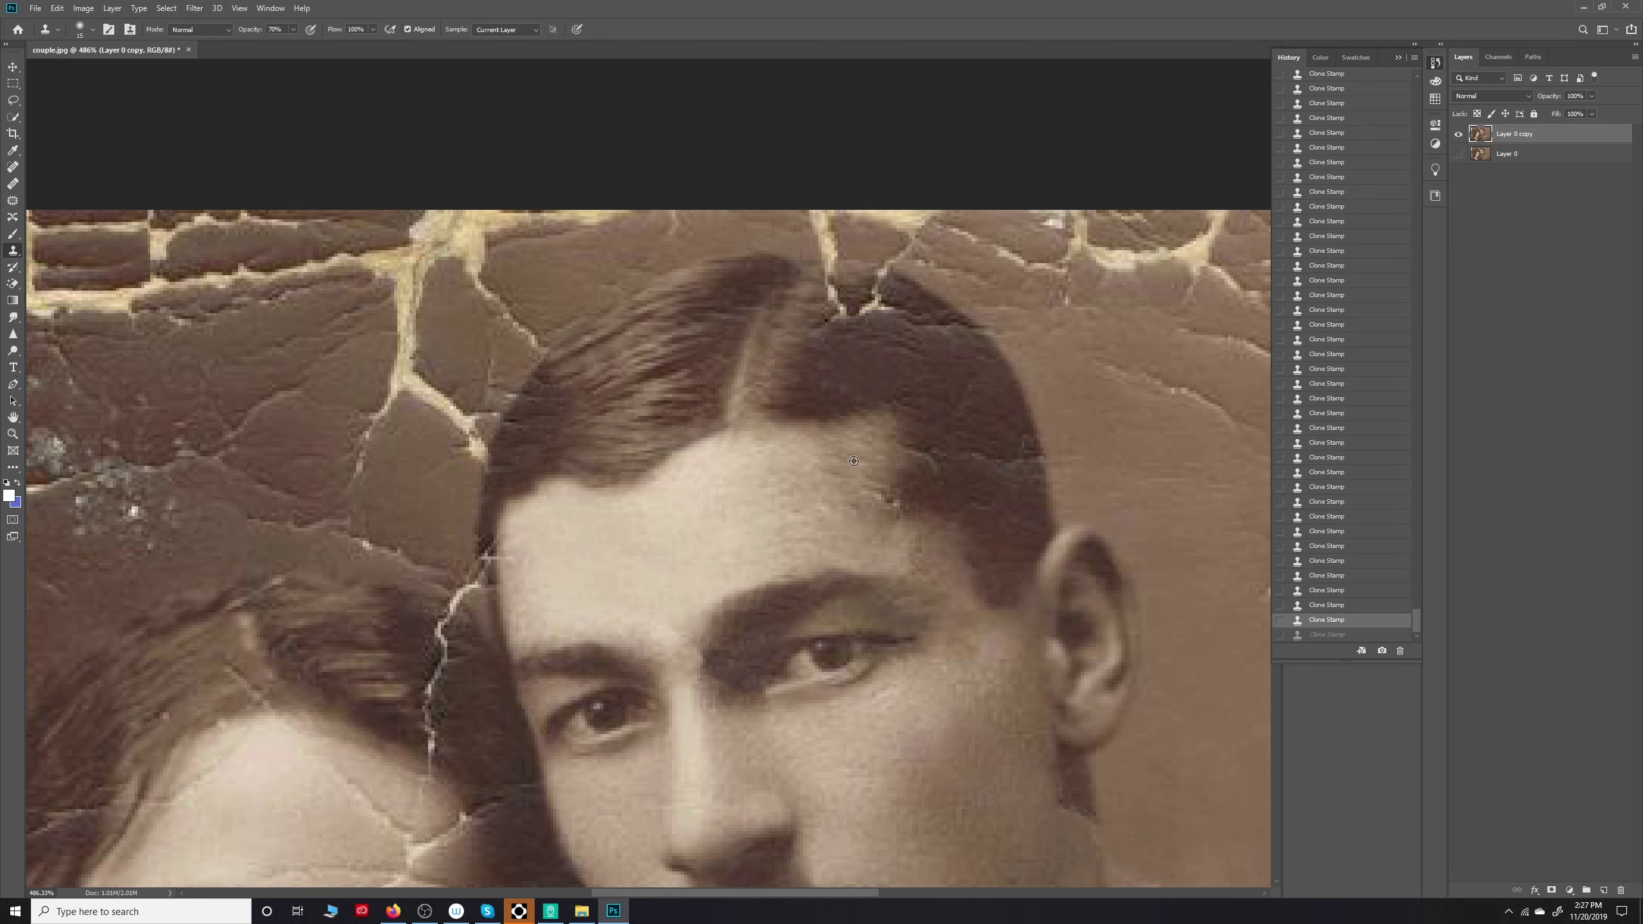
pyautogui.moveTo(1036, 560); pyautogui.dragTo(1042, 592)
pyautogui.scroll(-5, 992, 590)
pyautogui.scroll(5, 906, 435)
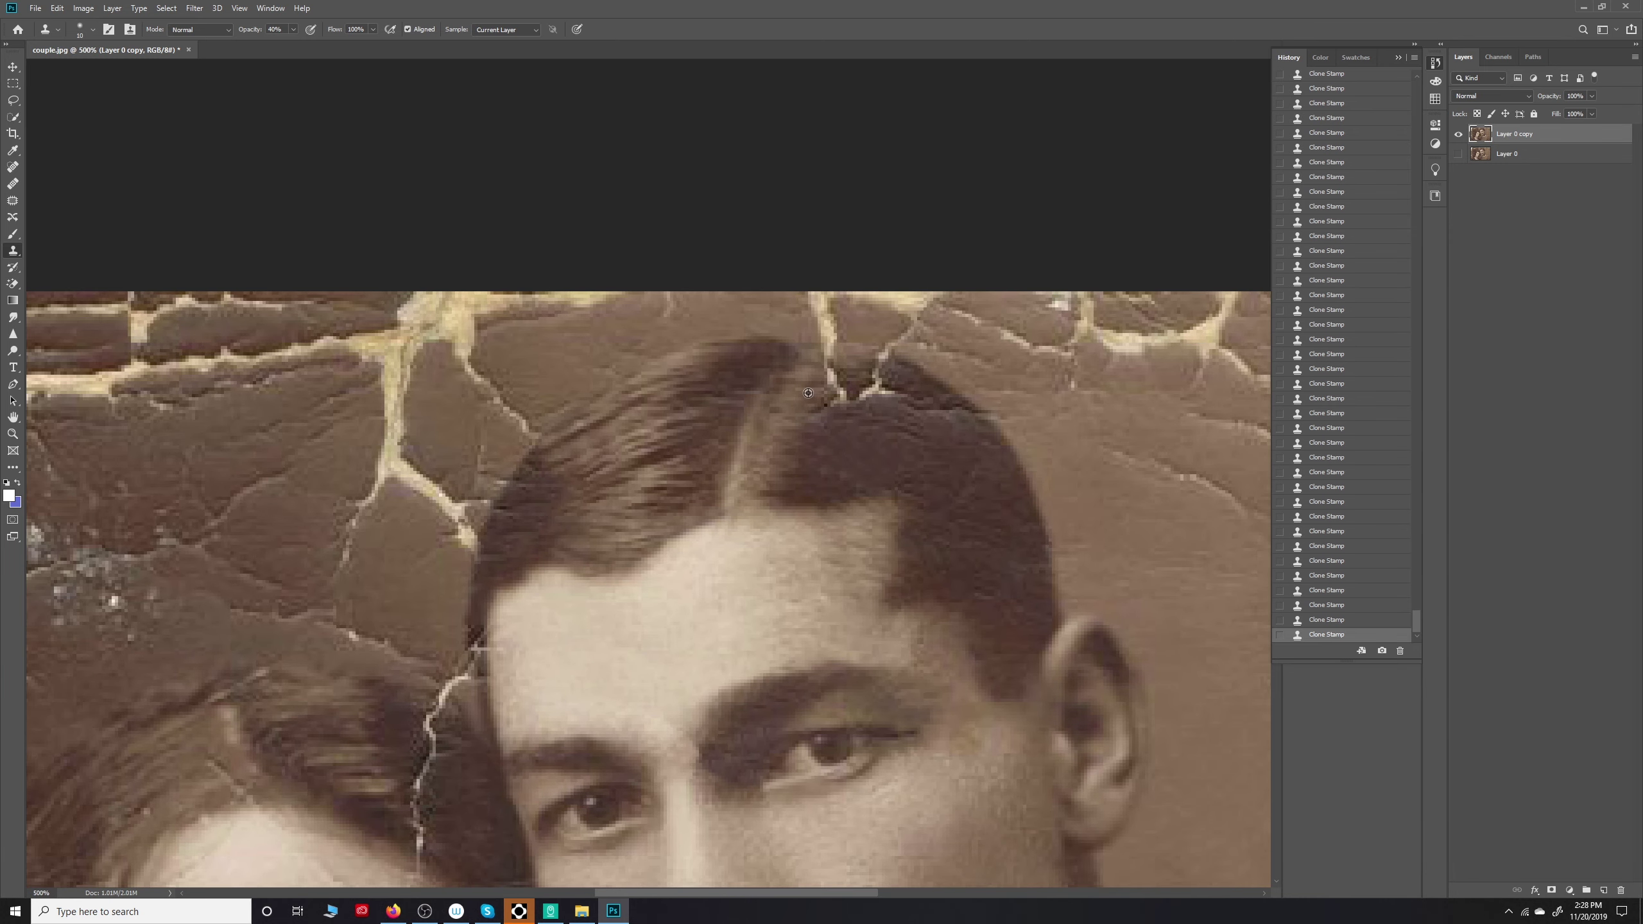
pyautogui.moveTo(970, 385); pyautogui.dragTo(1032, 538)
# Step: Clone the light collar-edge crack at brush size 30 and compare earlier History states
pyautogui.scroll(-5, 860, 376)
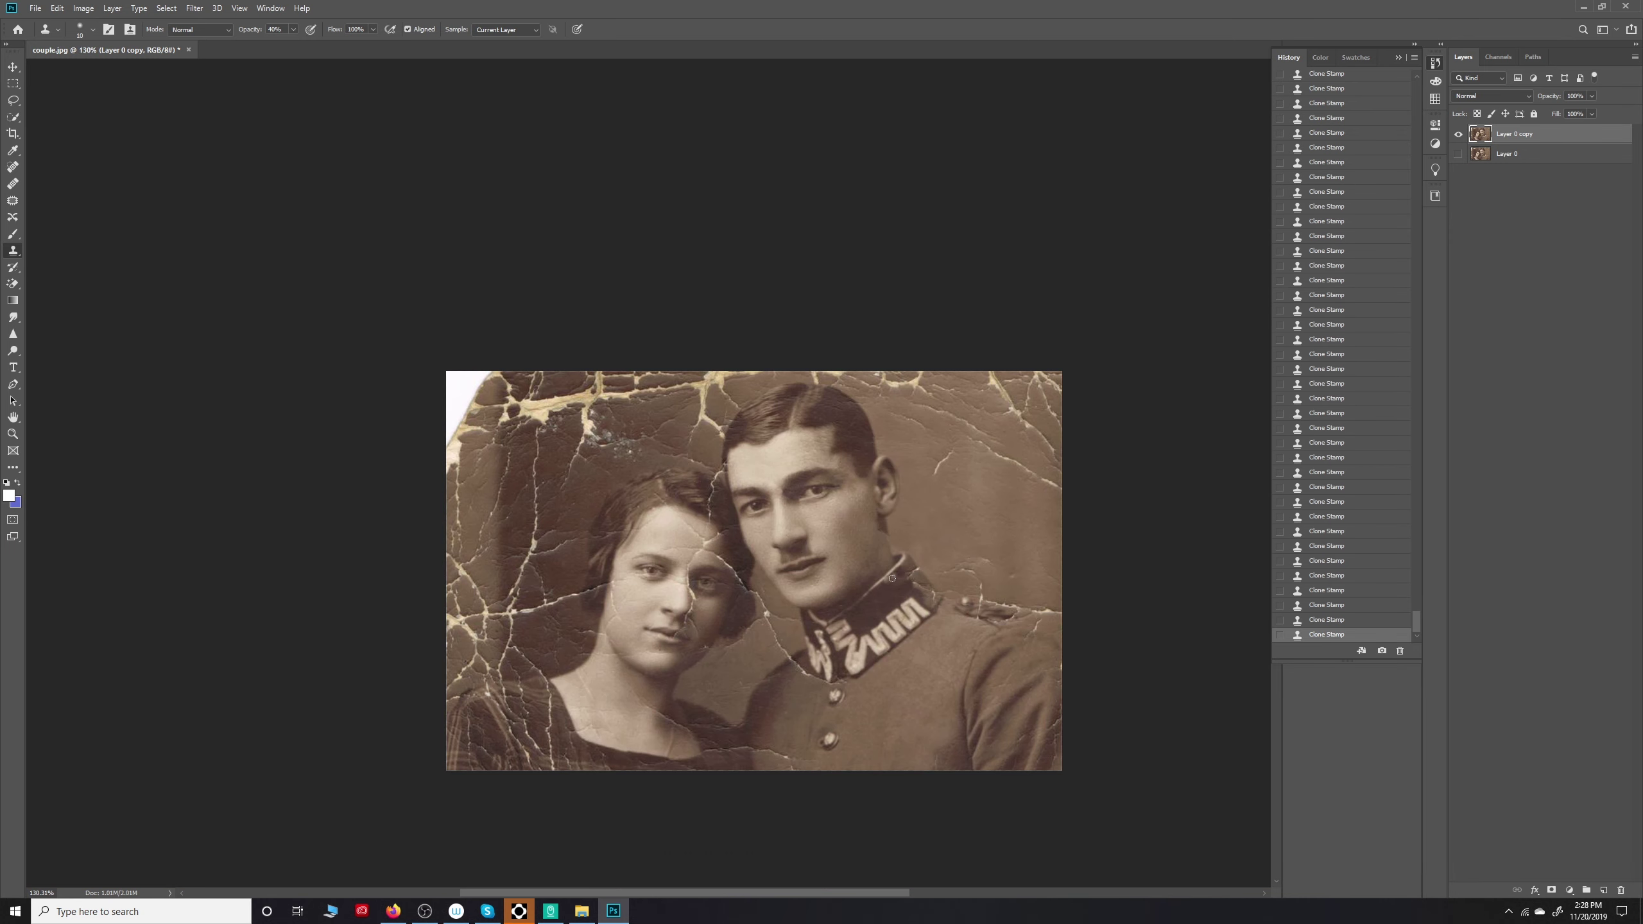
pyautogui.scroll(5, 916, 605)
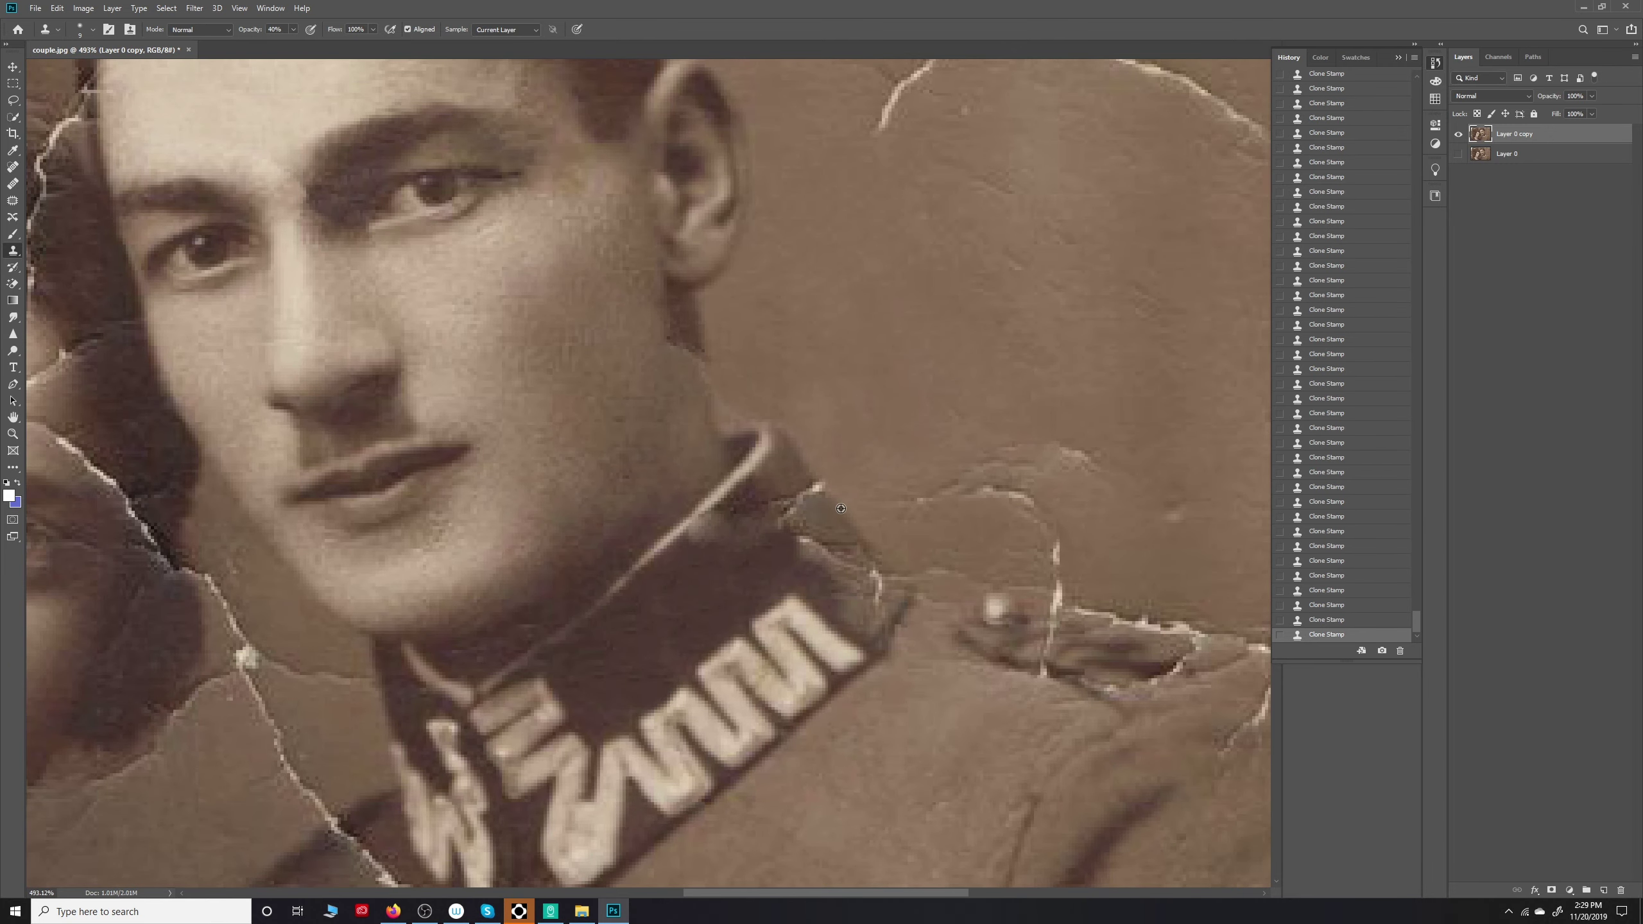
pyautogui.moveTo(809, 540); pyautogui.dragTo(853, 559)
pyautogui.scroll(-5, 809, 548)
pyautogui.scroll(5, 806, 547)
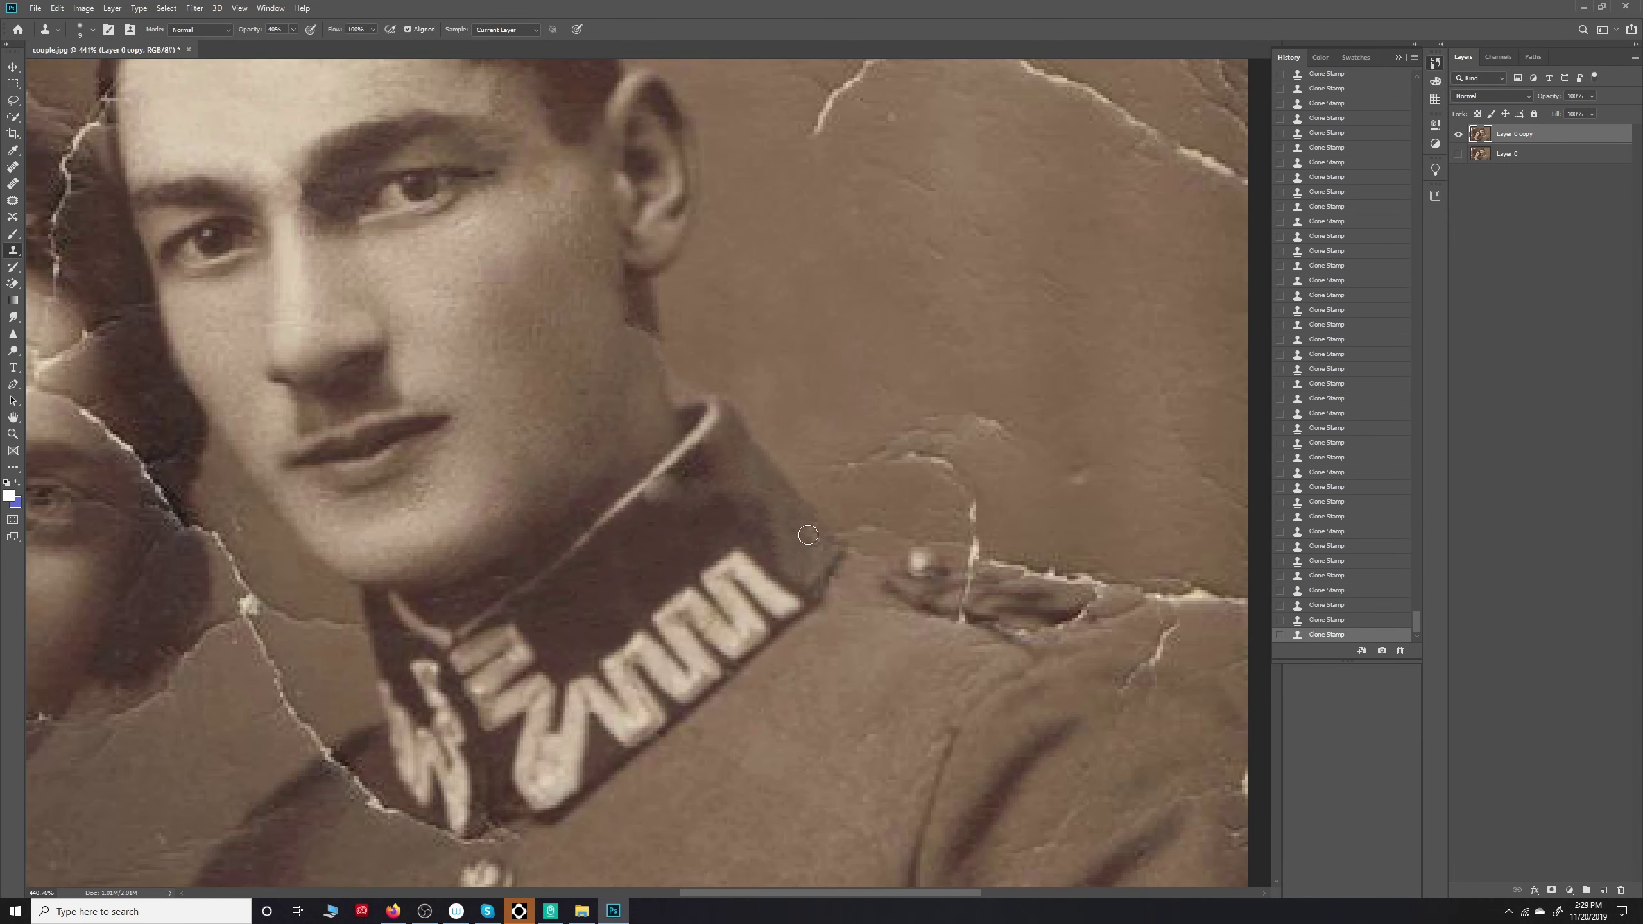
pyautogui.scroll(-1, 808, 535)
pyautogui.press(']')
pyautogui.press(']')
pyautogui.press(']')
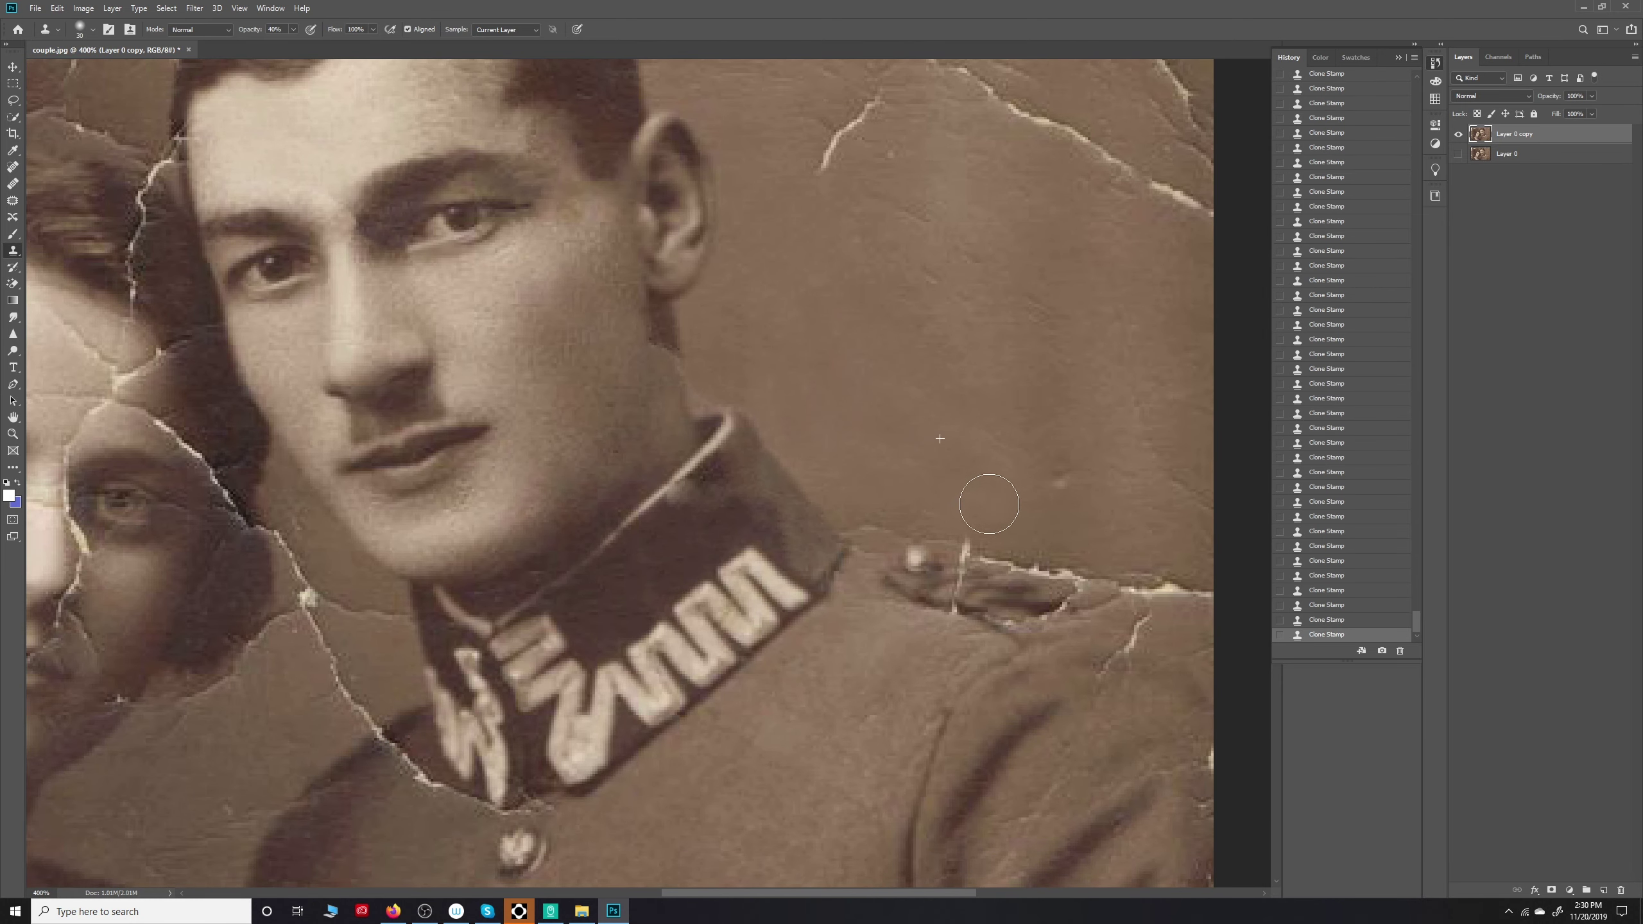
pyautogui.scroll(-4, 965, 428)
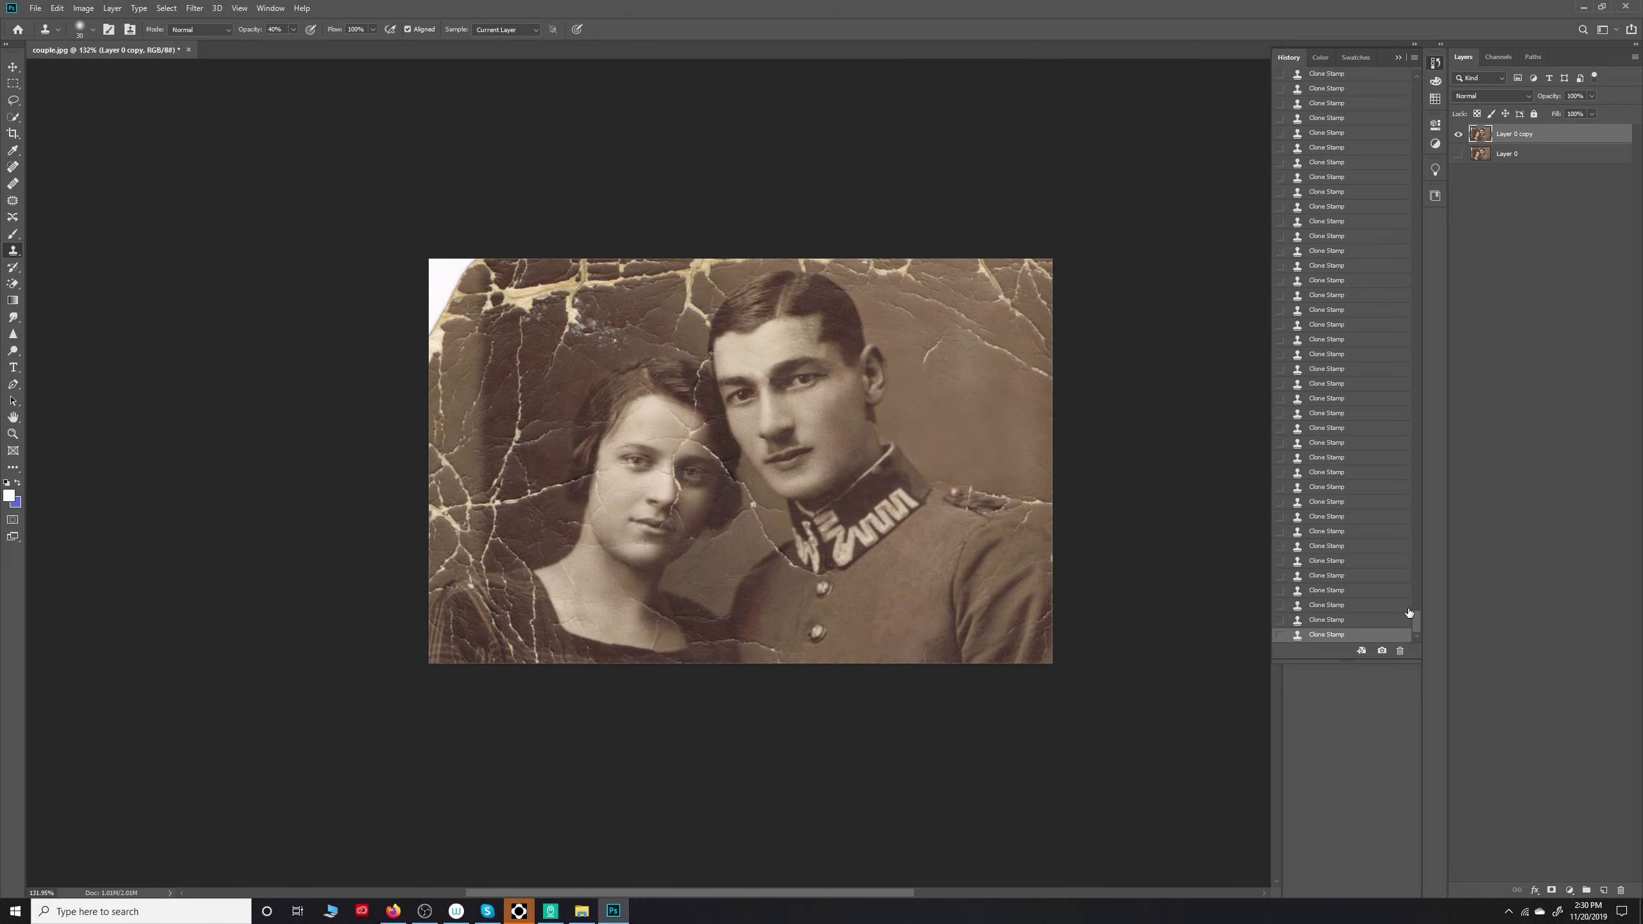
pyautogui.click(1327, 73)
pyautogui.moveTo(1417, 622)
pyautogui.mouseDown()
pyautogui.moveTo(1416, 74)
pyautogui.moveTo(1416, 634)
pyautogui.mouseUp()
pyautogui.click(1356, 636)
pyautogui.scroll(3, 947, 466)
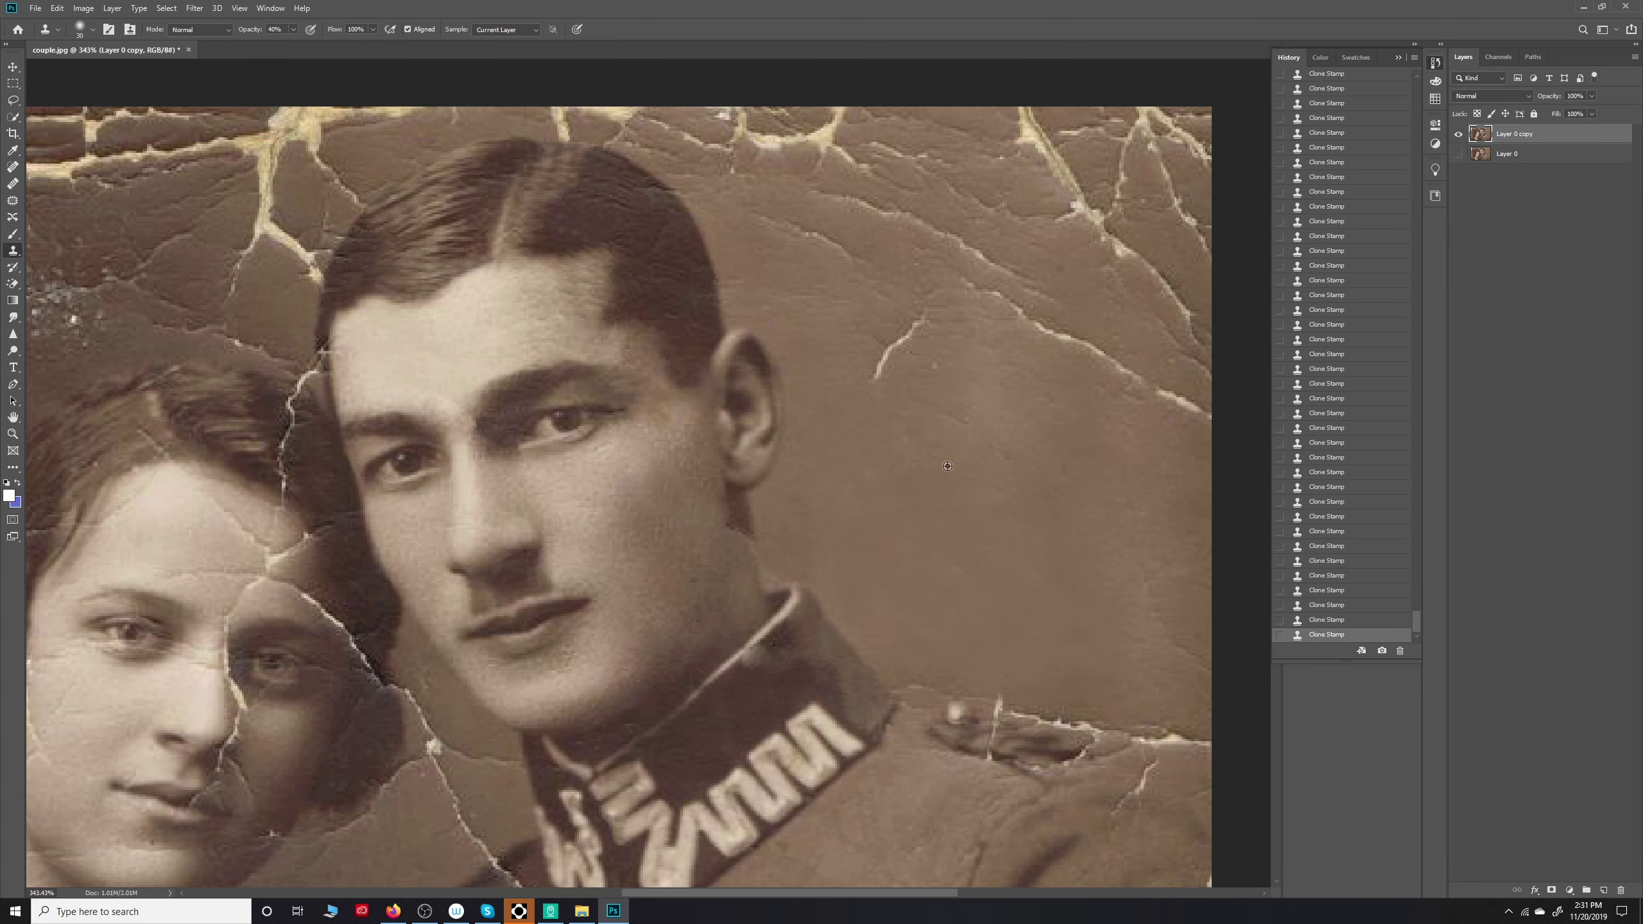
# Step: Heal background cracks above and beside the man's head and along the top edge at size 20
pyautogui.click(13, 183)
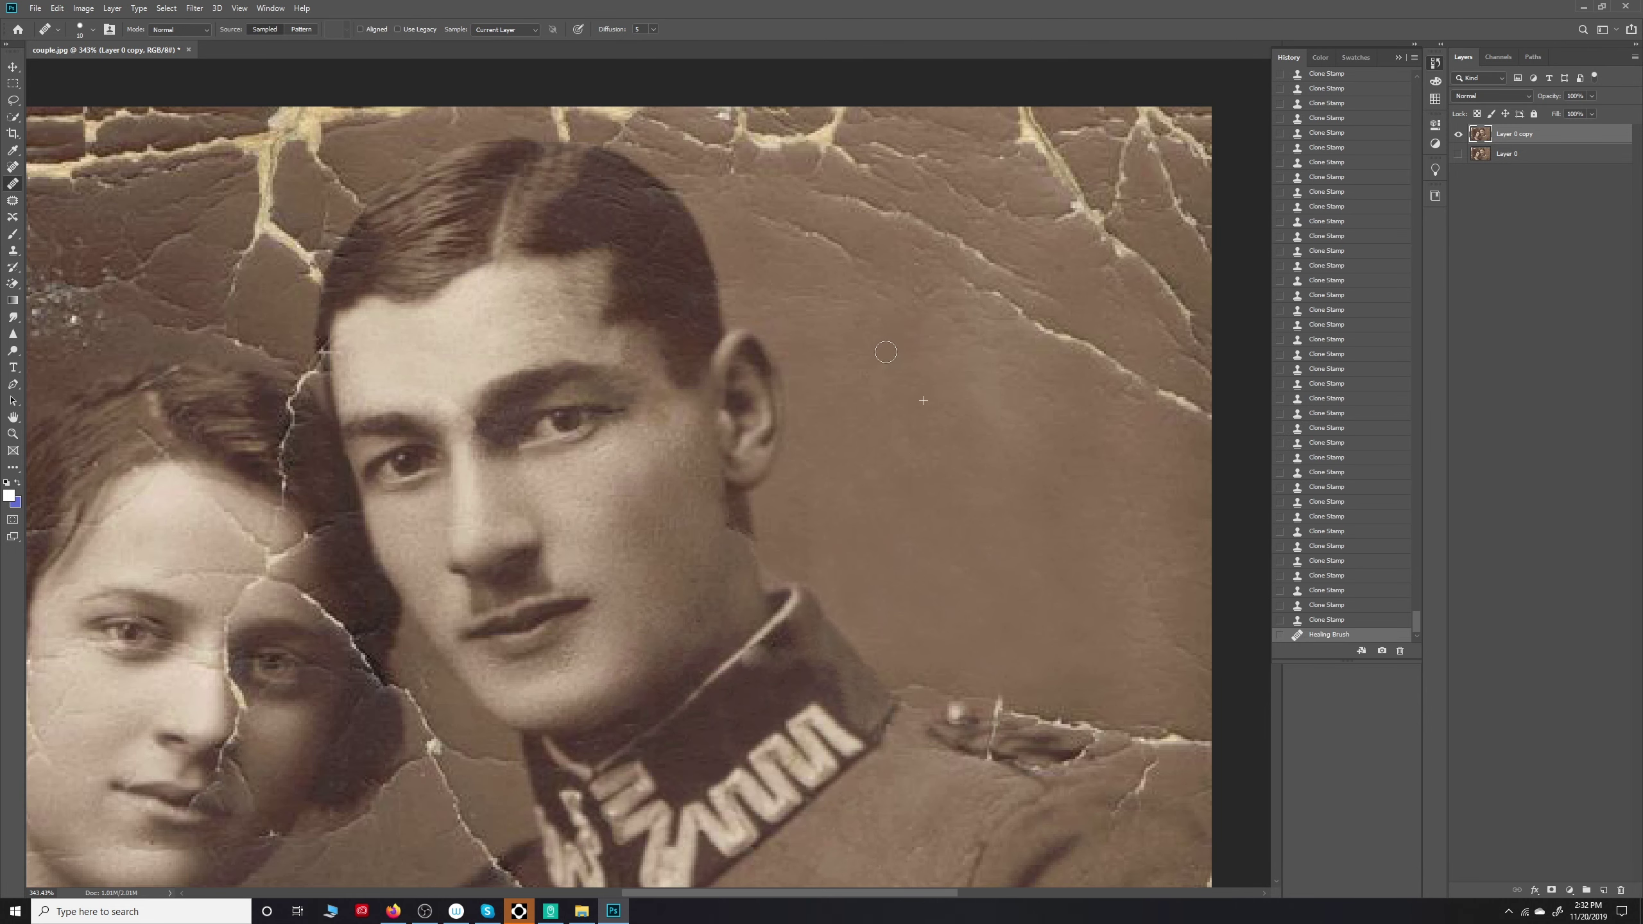
pyautogui.moveTo(886, 351); pyautogui.dragTo(970, 353)
pyautogui.press(']')
pyautogui.moveTo(841, 310)
pyautogui.mouseDown()
pyautogui.moveTo(906, 350)
pyautogui.moveTo(800, 358)
pyautogui.mouseUp()
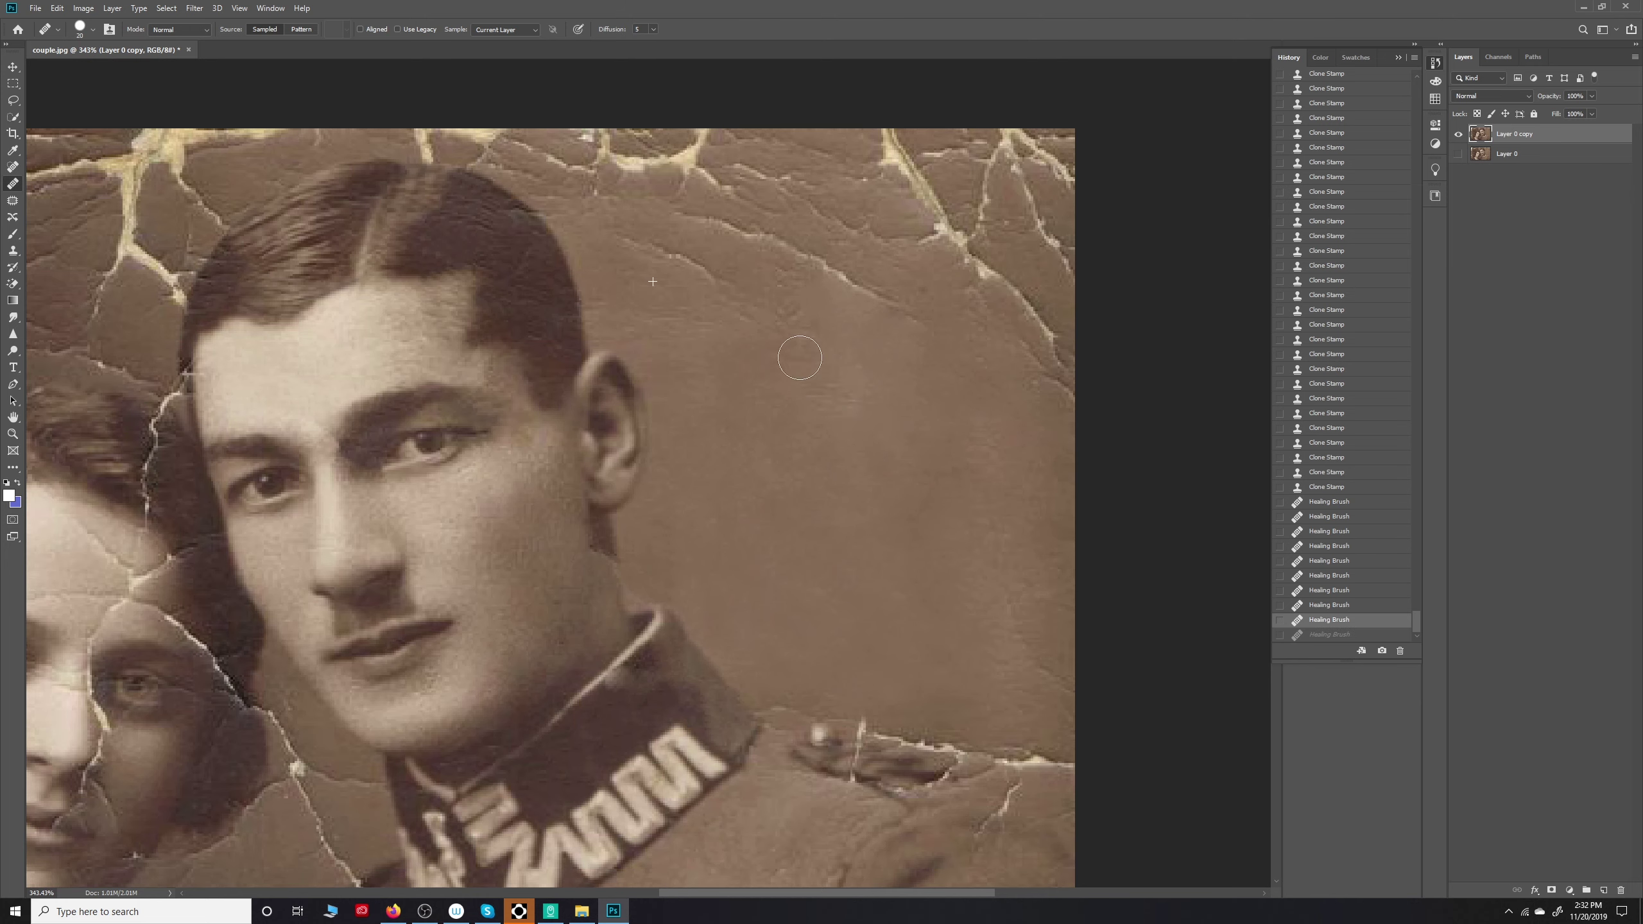
pyautogui.scroll(2, 972, 580)
pyautogui.hscroll(-1, 972, 580)
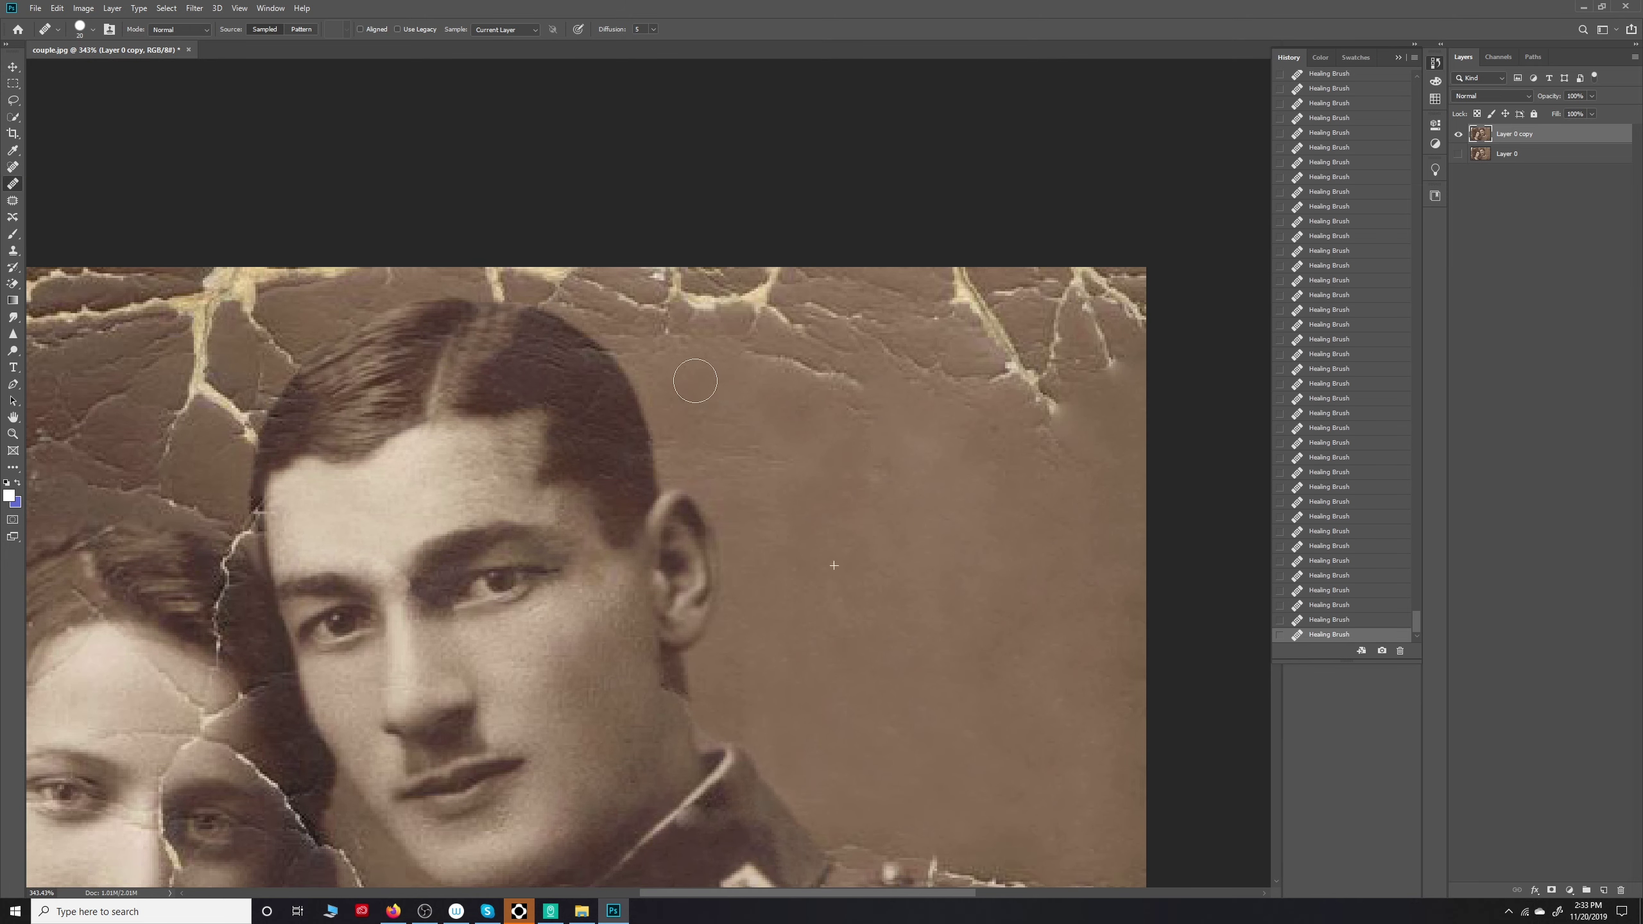
pyautogui.moveTo(695, 381)
pyautogui.mouseDown()
pyautogui.moveTo(1036, 407)
pyautogui.moveTo(970, 279)
pyautogui.moveTo(1126, 311)
pyautogui.mouseUp()
pyautogui.moveTo(809, 305); pyautogui.dragTo(621, 278)
pyautogui.press('s')
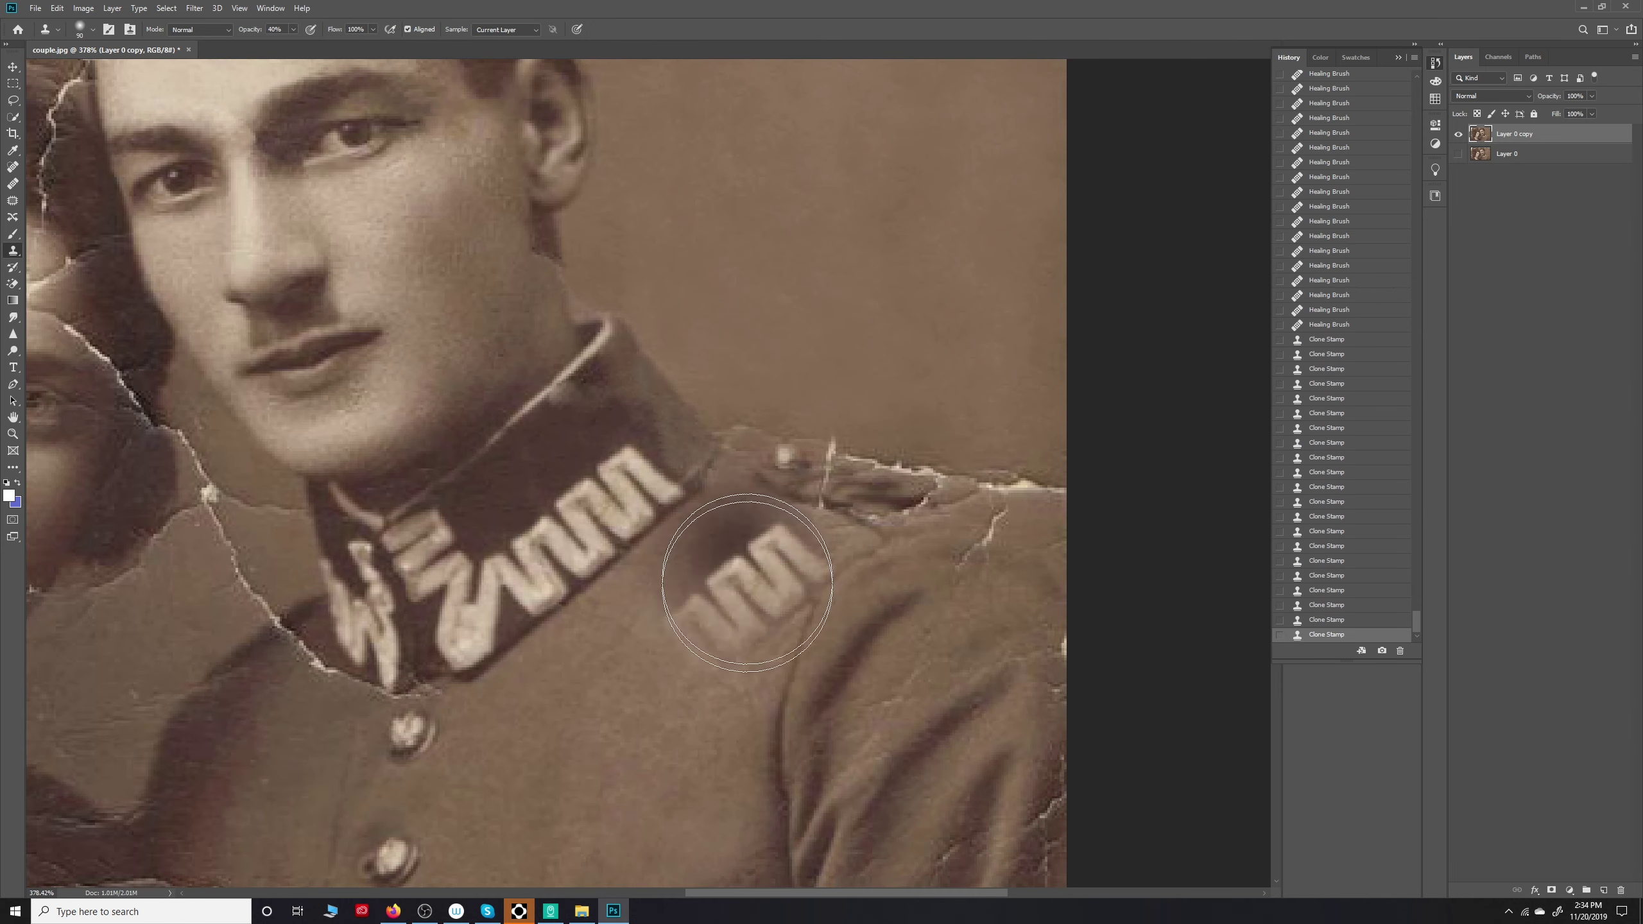
# Step: Clone the shoulder cracks, heal two damaged spots, and view the whole photo
pyautogui.moveTo(734, 550); pyautogui.dragTo(796, 615)
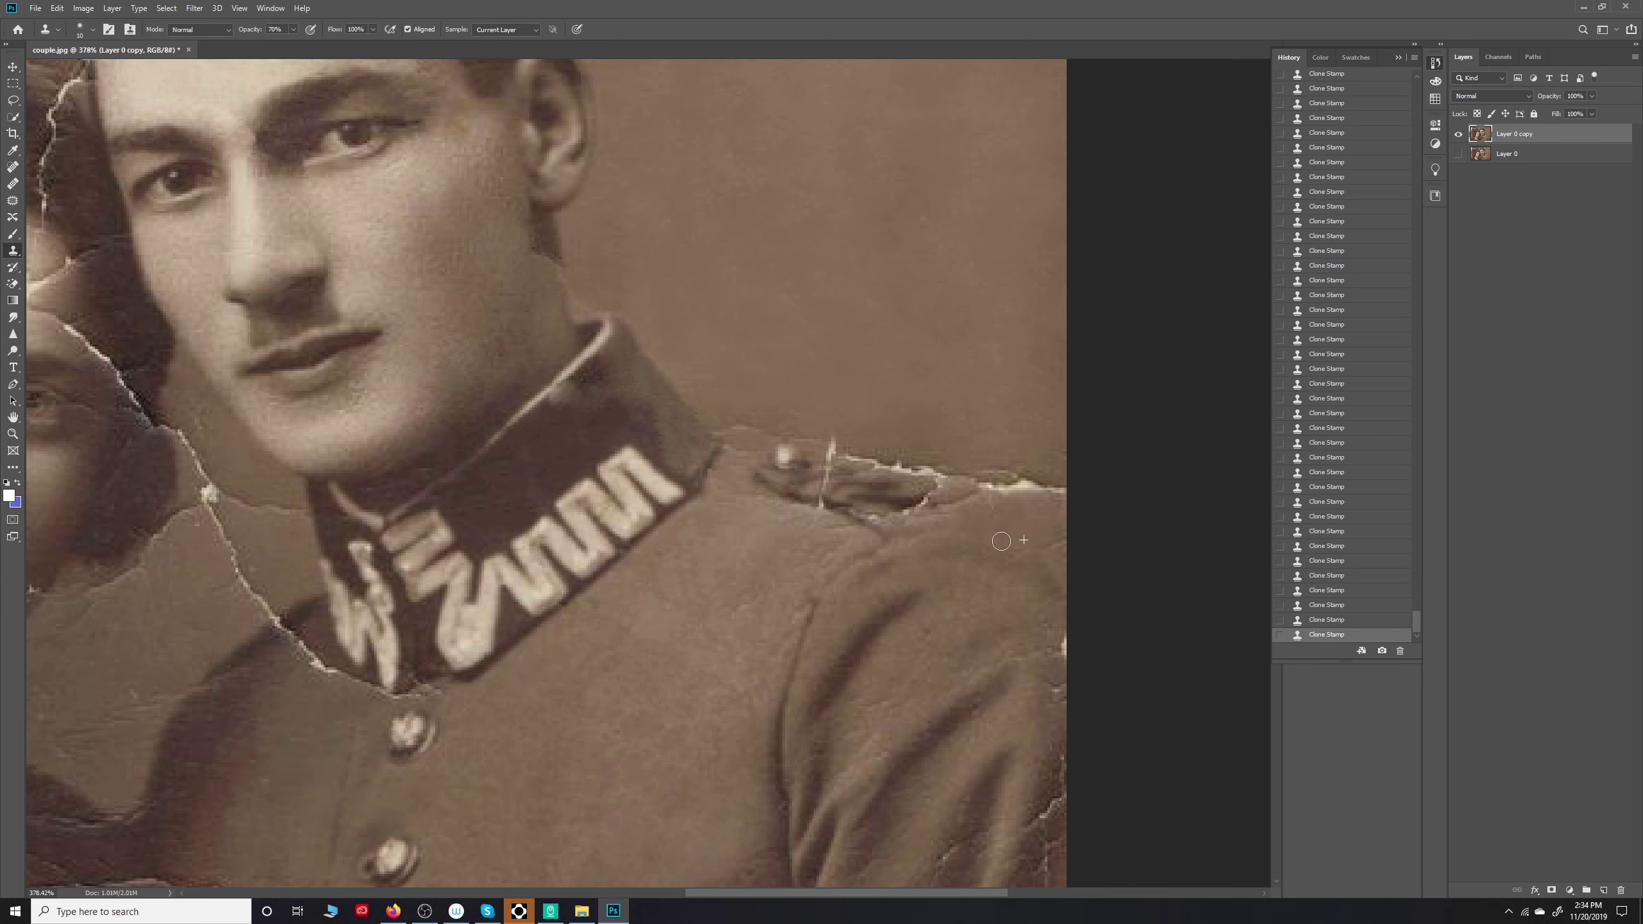
pyautogui.scroll(-3, 1061, 699)
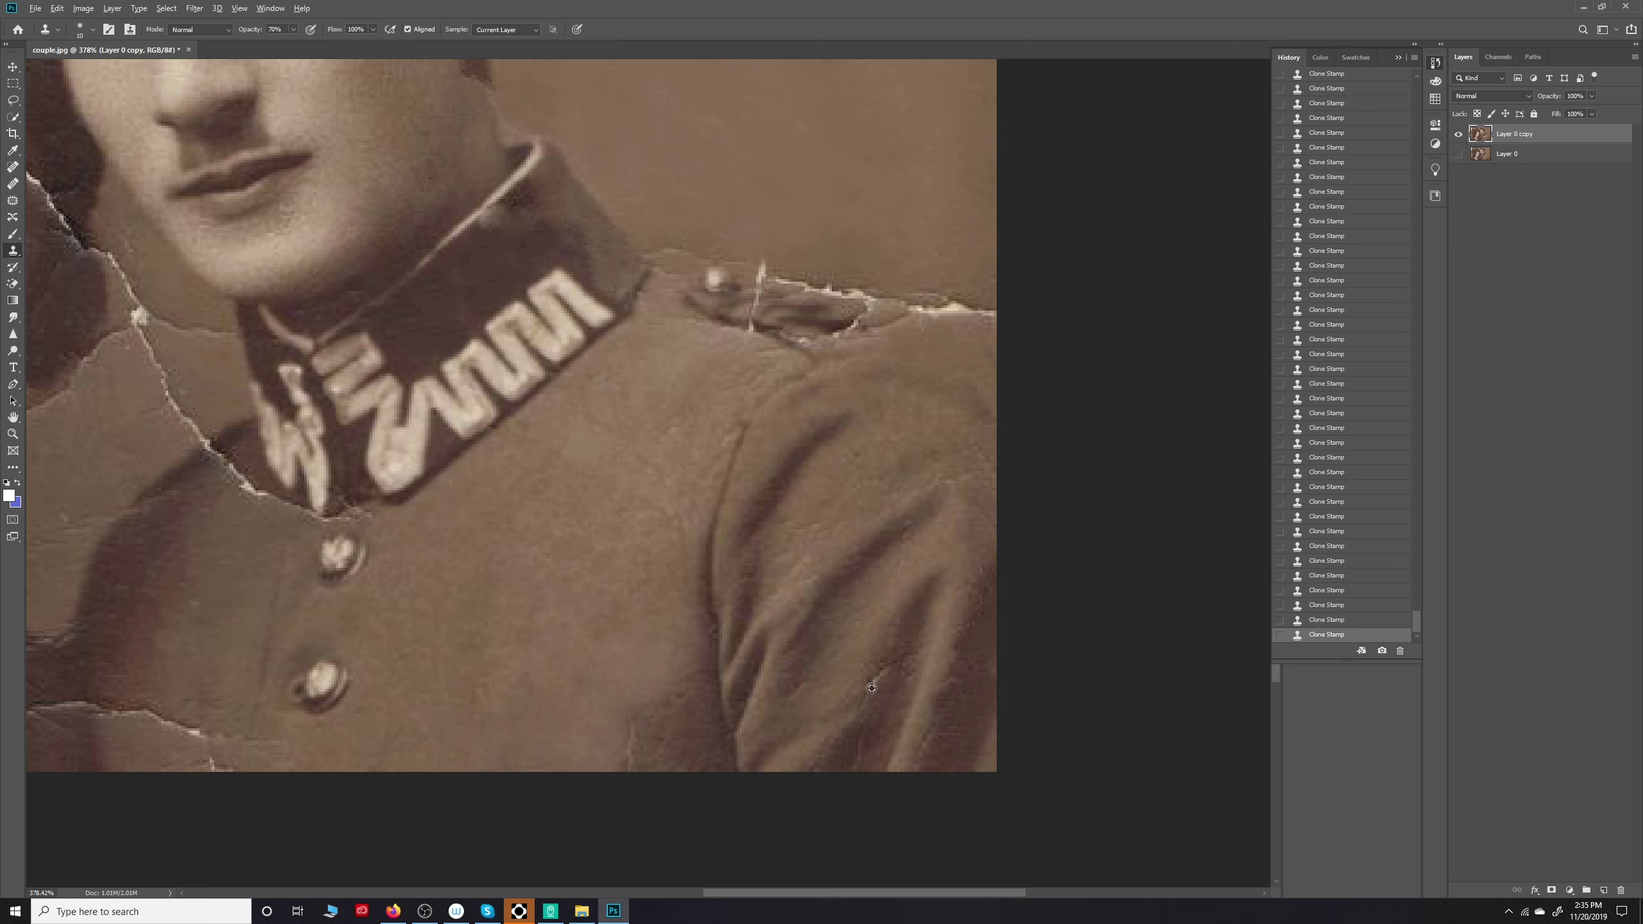
pyautogui.press('j')
pyautogui.click(887, 673)
pyautogui.click(970, 676)
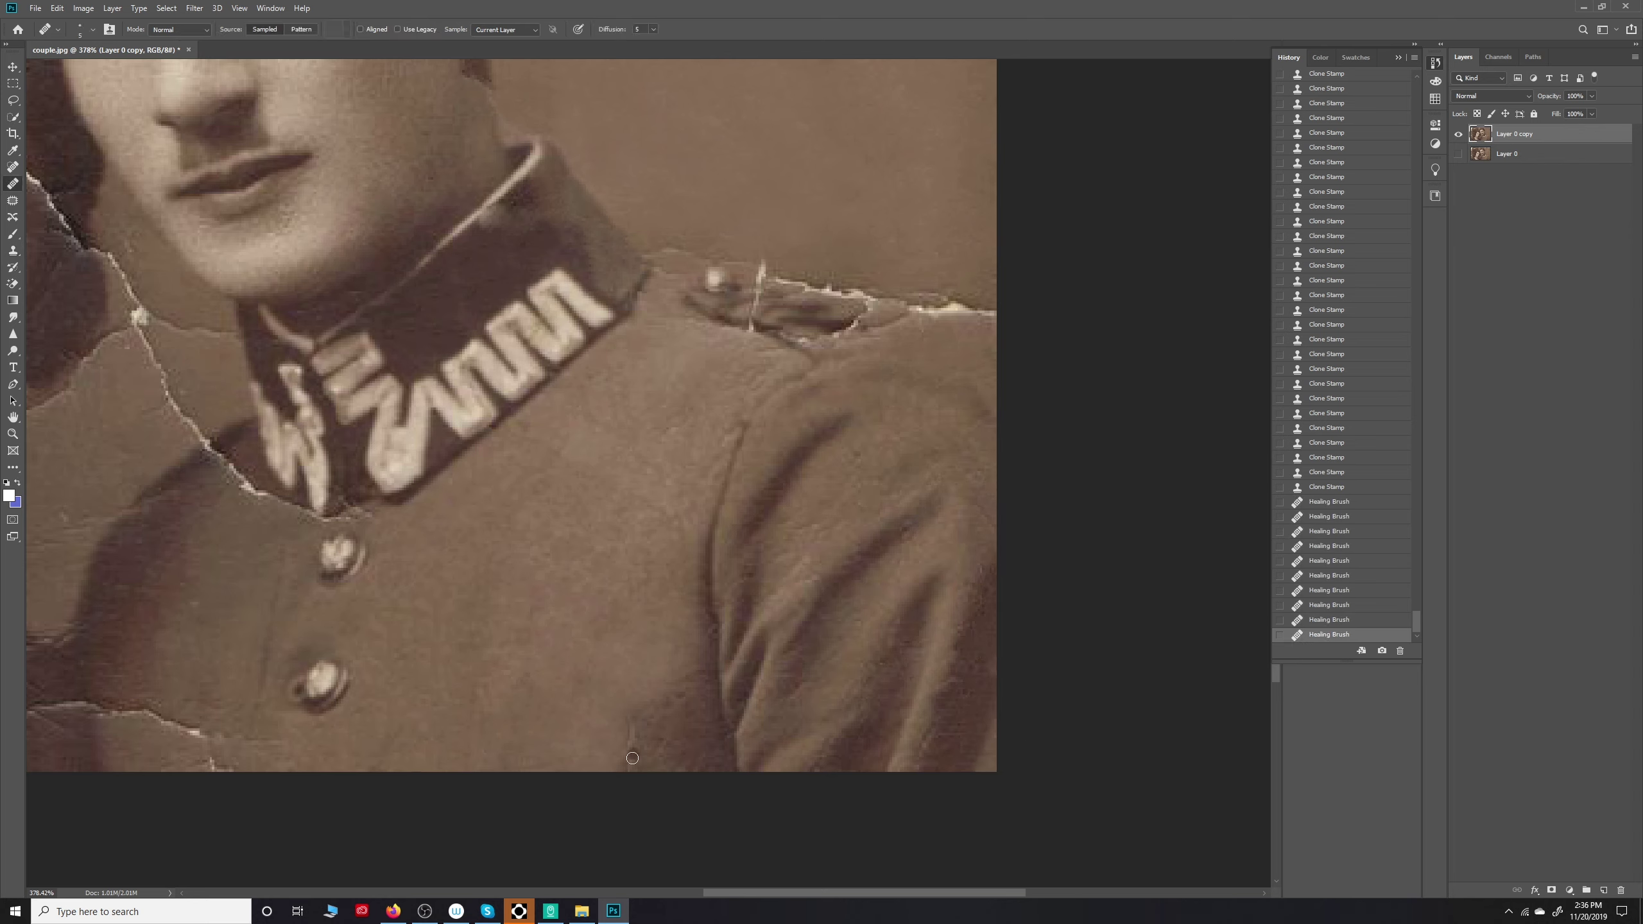
pyautogui.hotkey('ctrl', '0')
pyautogui.scroll(5, 671, 532)
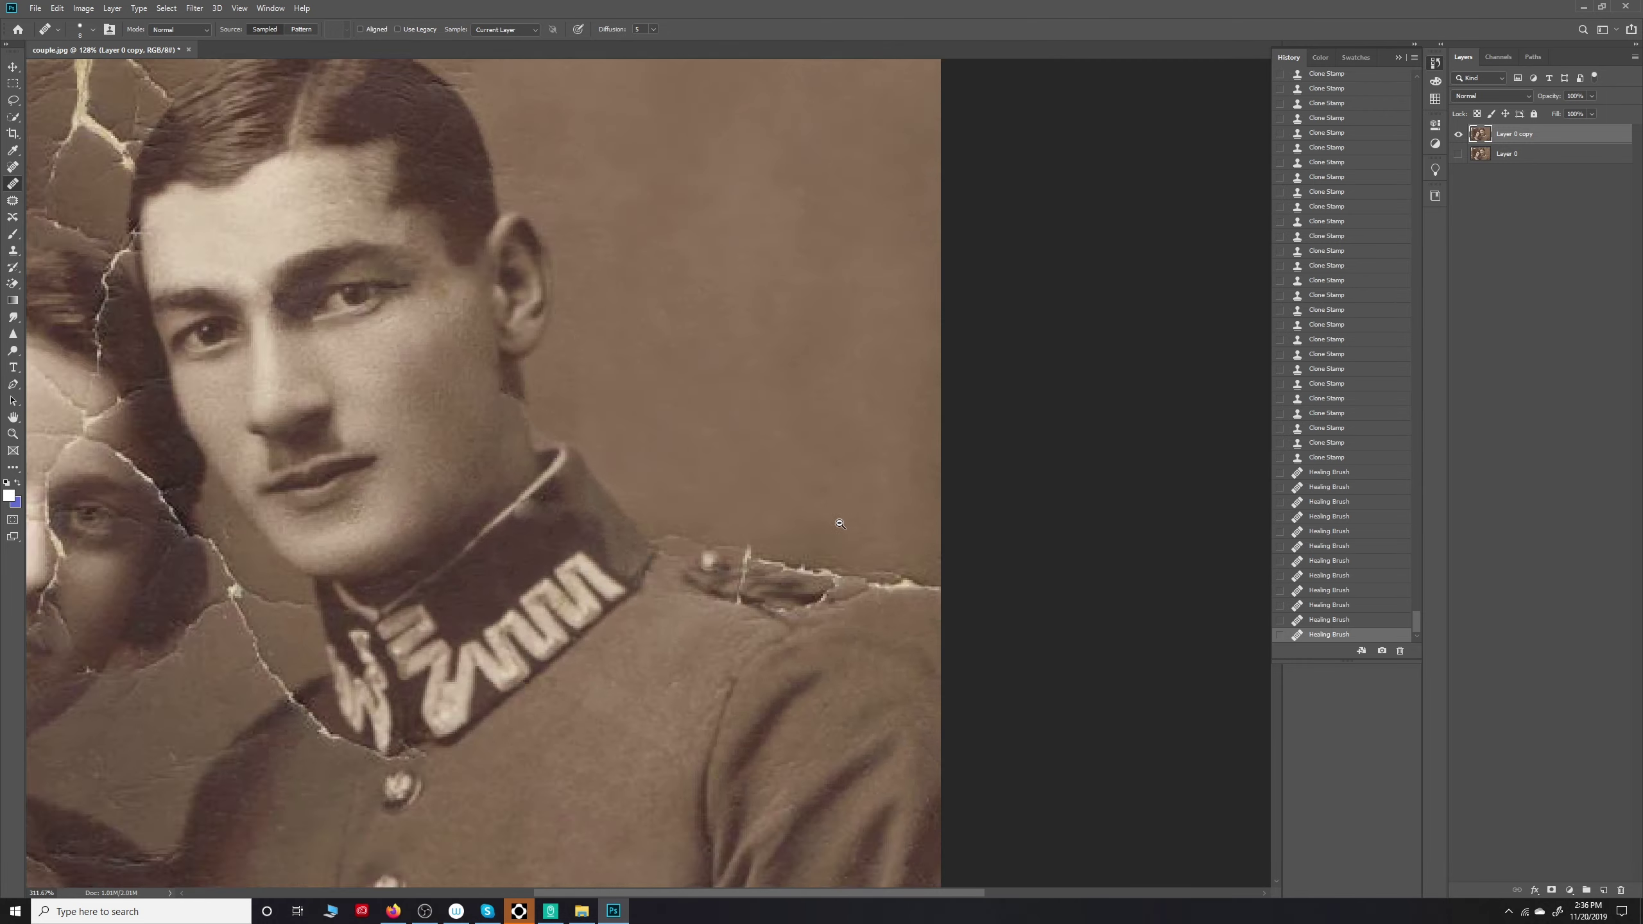
# Step: Clone the vertical crack near the shoulder and heal the crack along the man's shoulder
pyautogui.press('s')
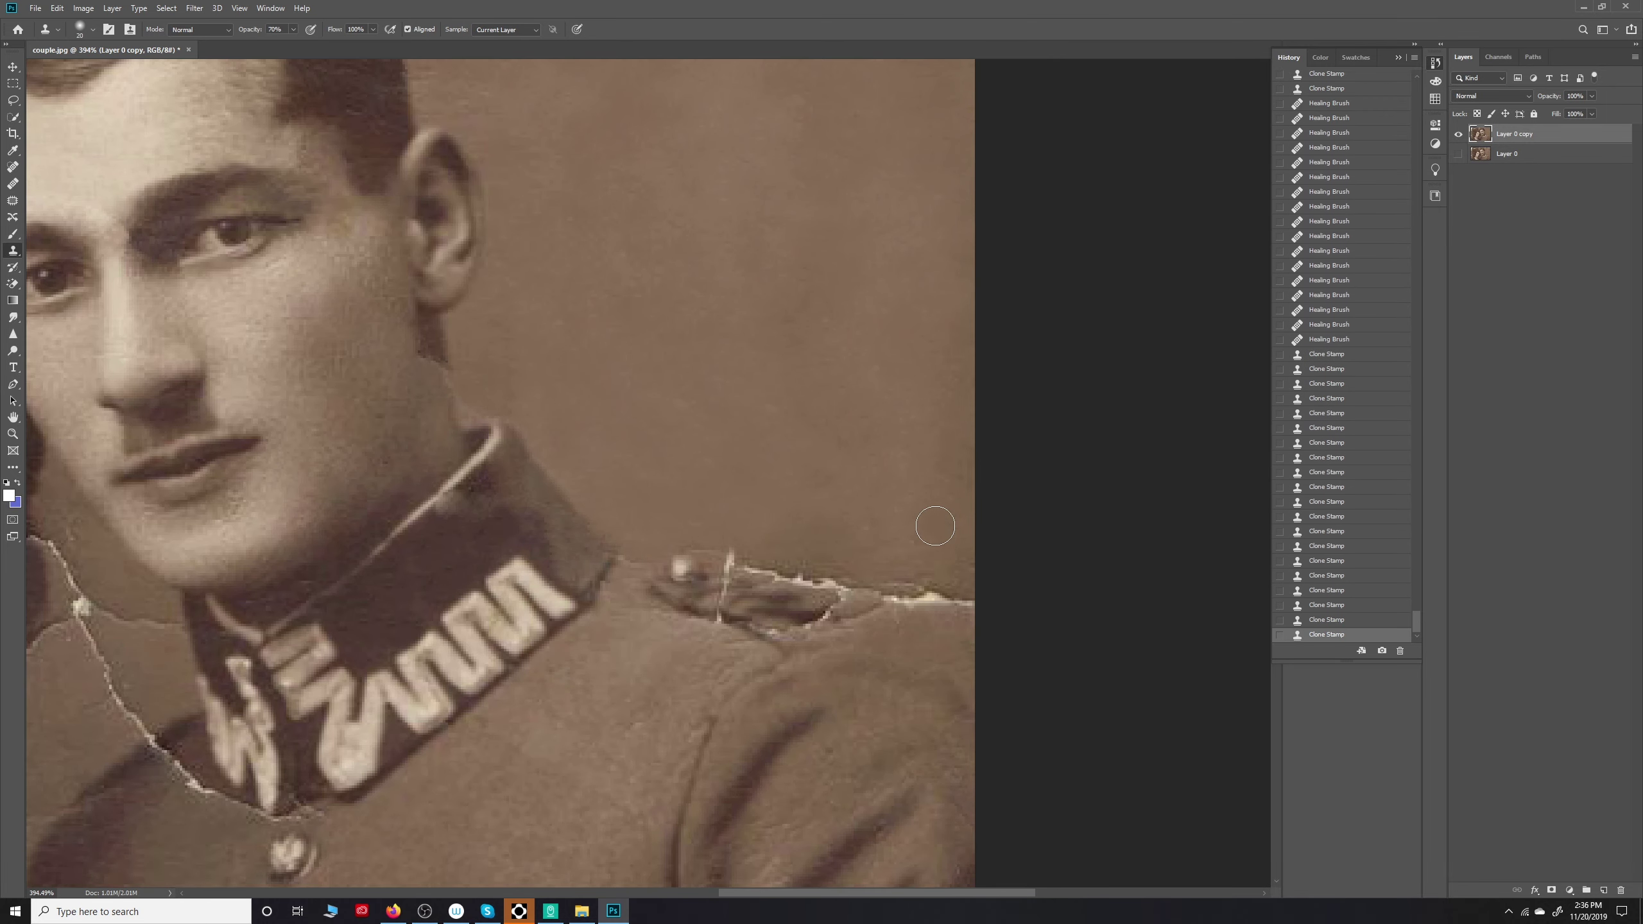
pyautogui.moveTo(723, 601); pyautogui.dragTo(729, 568)
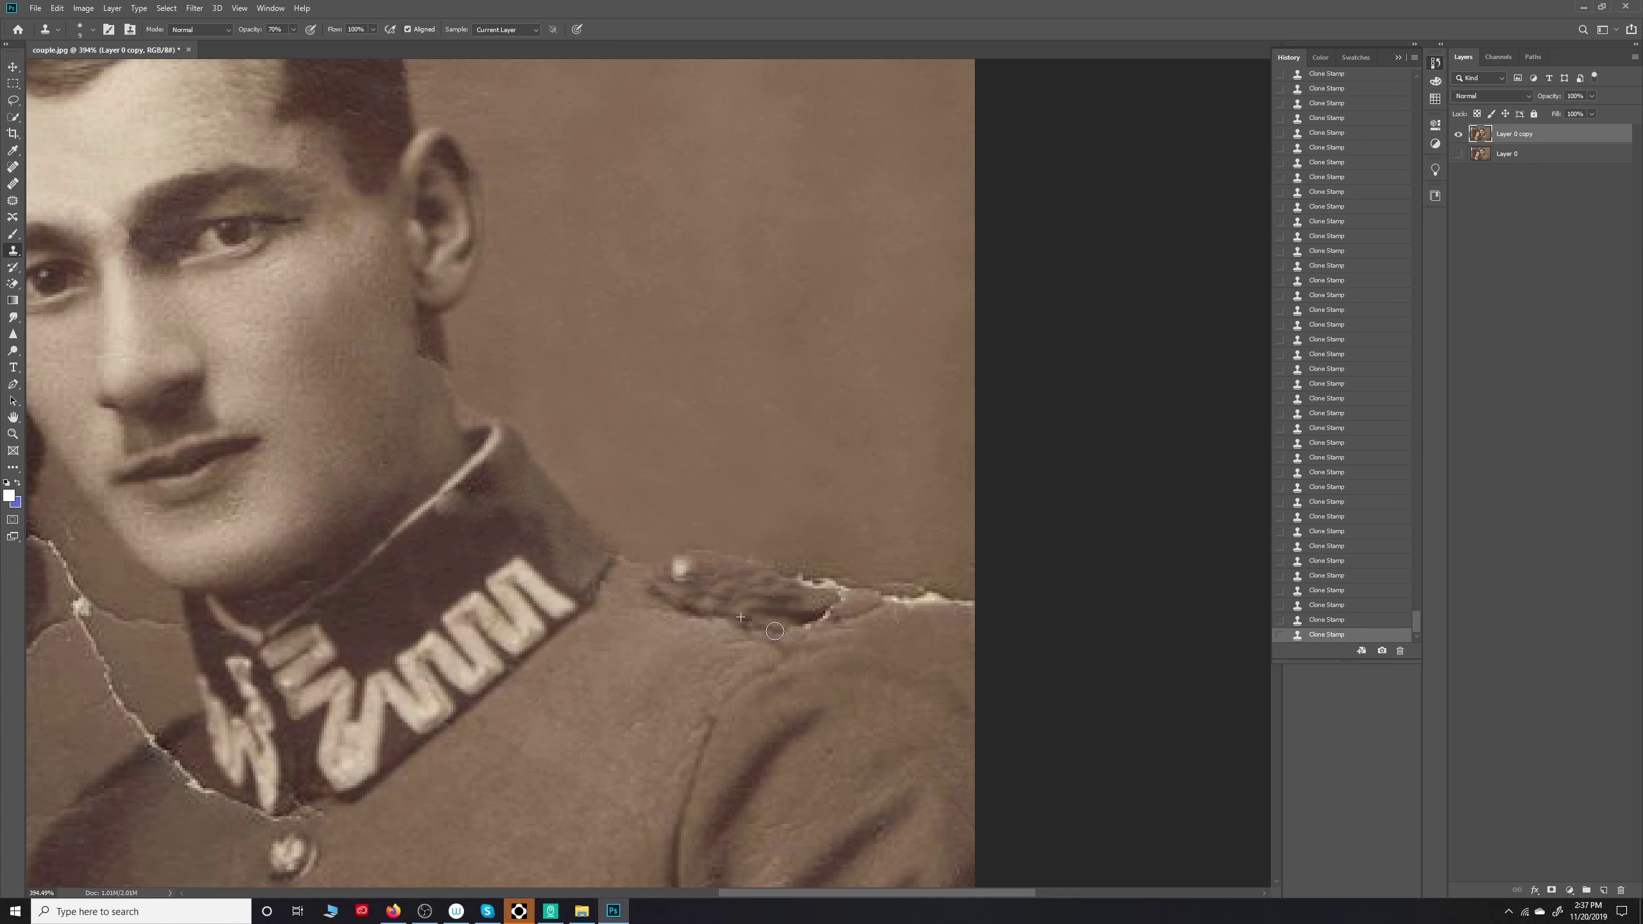
pyautogui.scroll(-2, 746, 650)
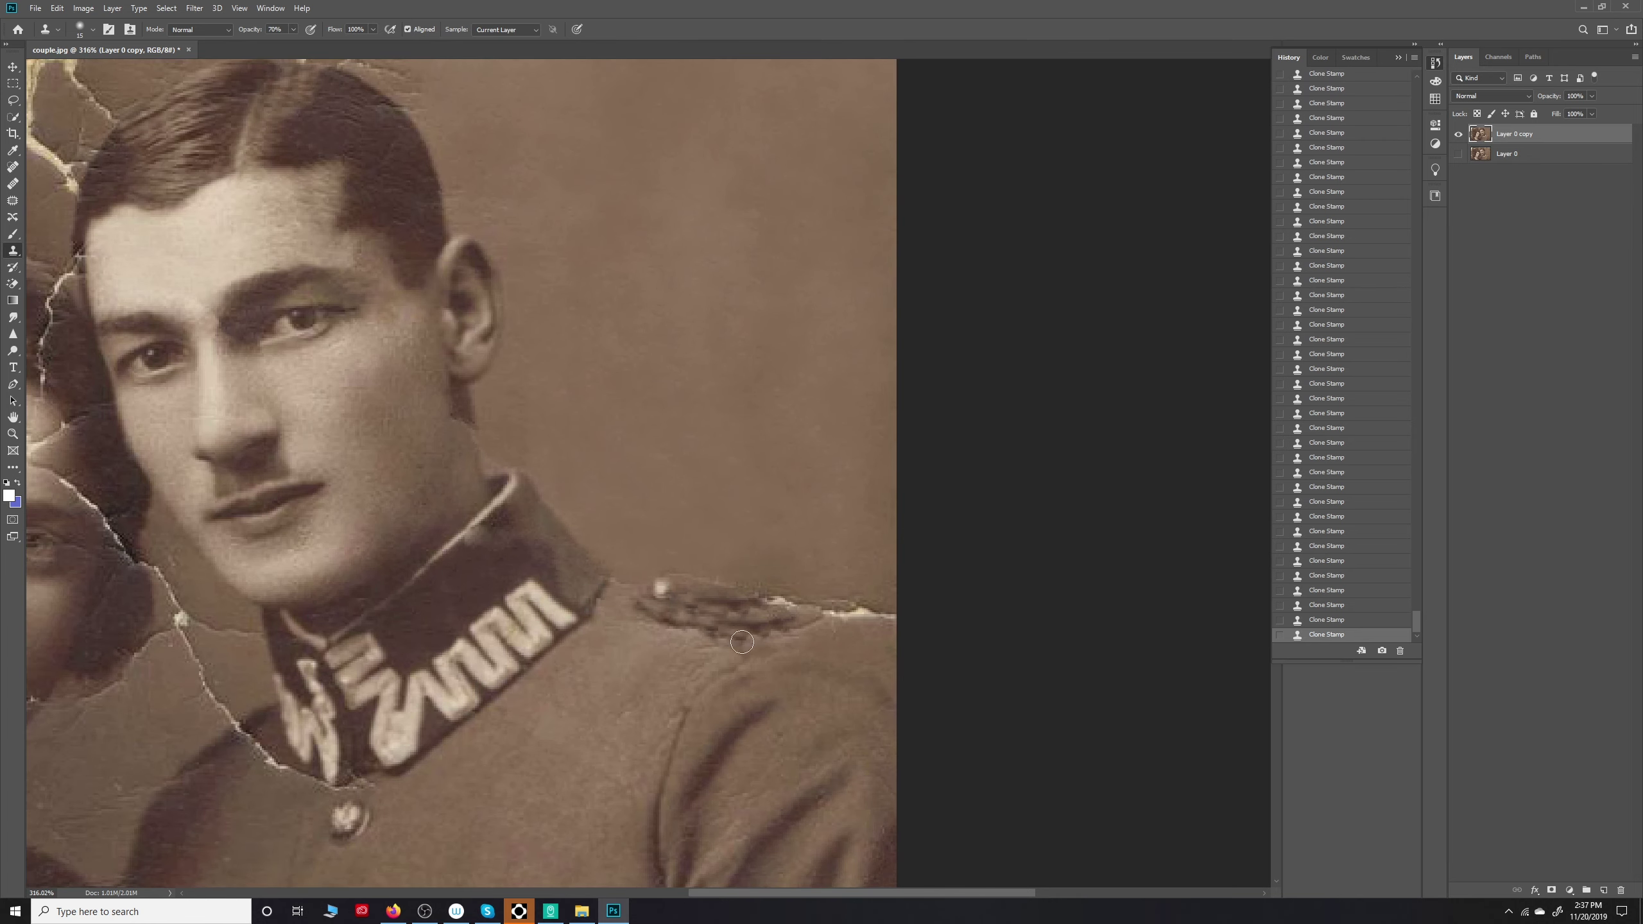
pyautogui.scroll(-1, 731, 622)
pyautogui.press('j')
pyautogui.moveTo(715, 627); pyautogui.dragTo(877, 615)
pyautogui.press('s')
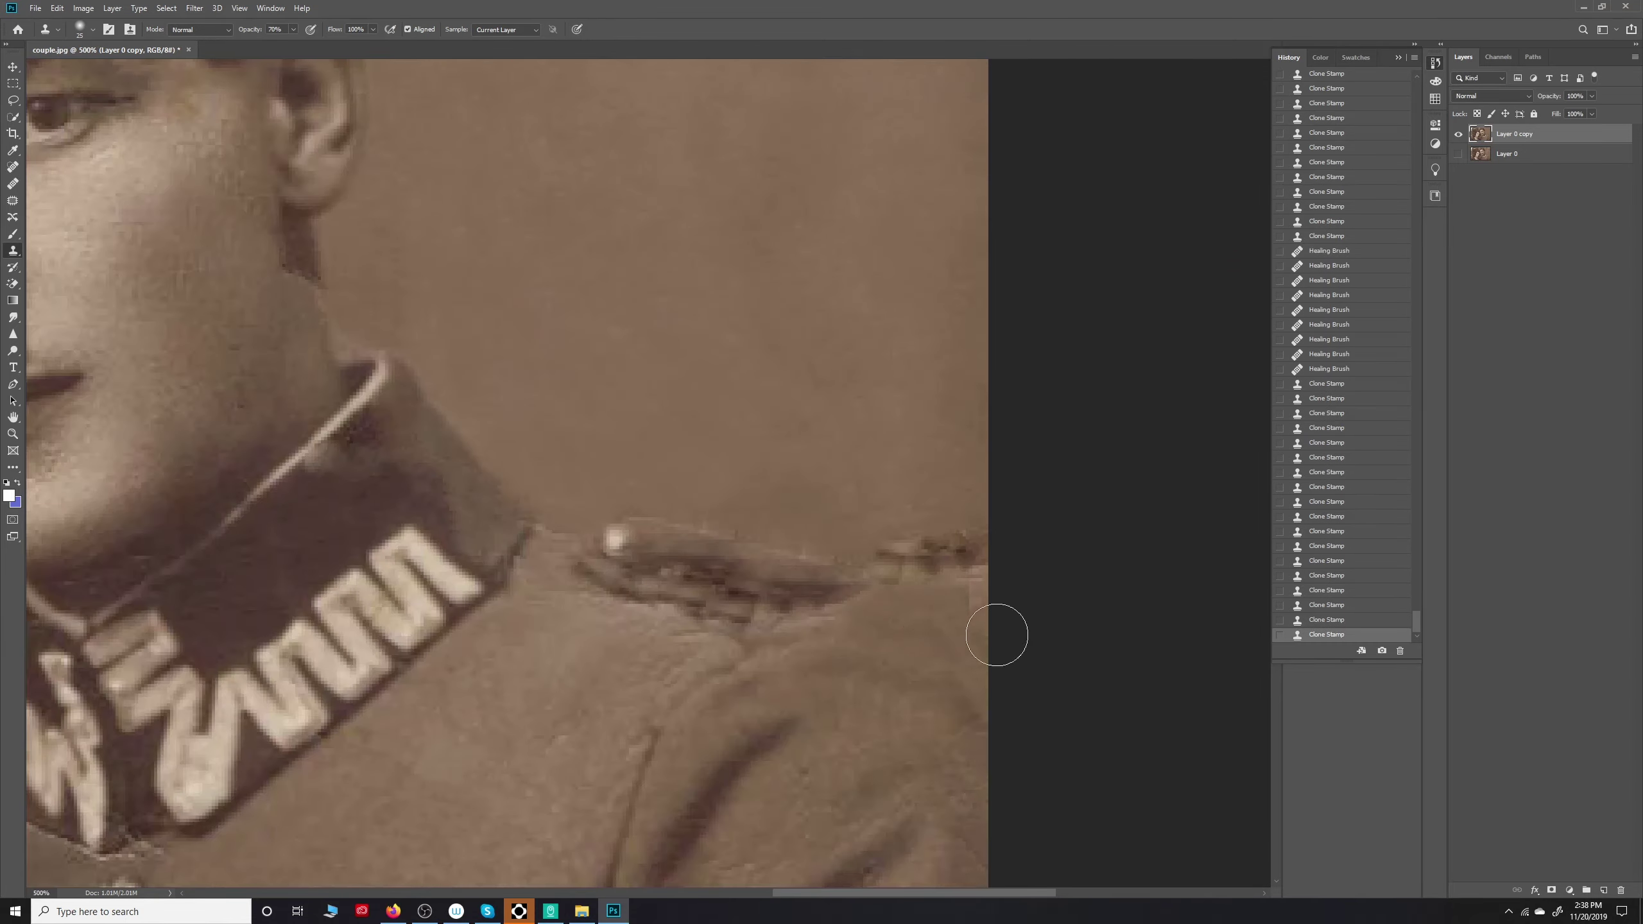
pyautogui.scroll(-5, 989, 647)
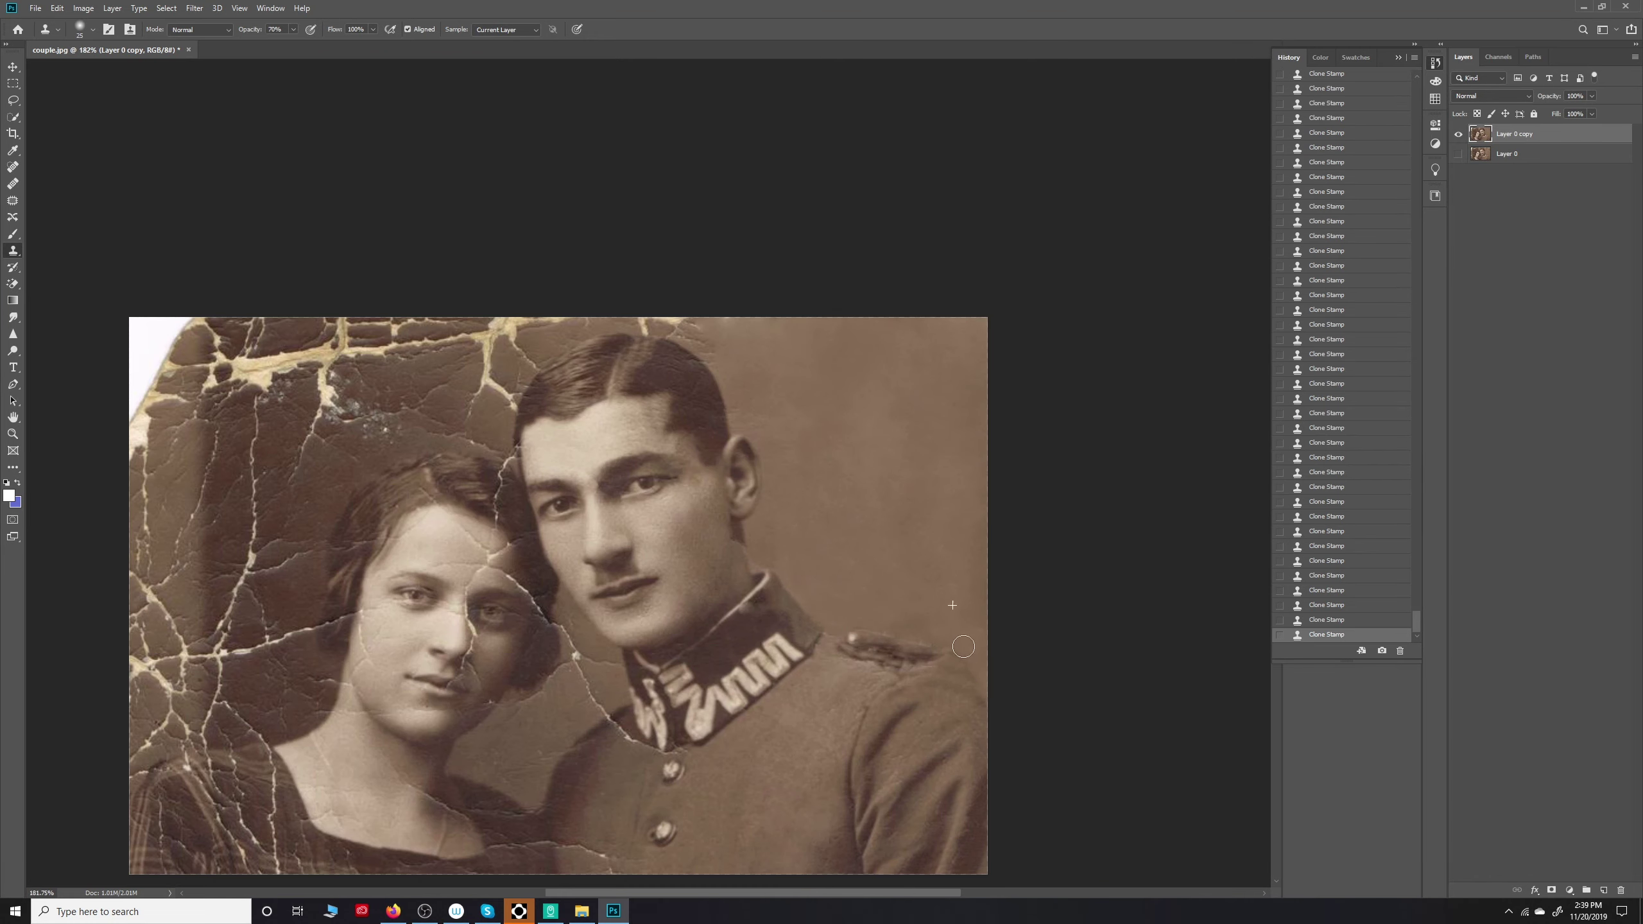
# Step: Clone out the crack along the man's collar edge and the one between the woman and collar
pyautogui.scroll(-2, 964, 646)
pyautogui.scroll(5, 854, 378)
pyautogui.scroll(2, 862, 393)
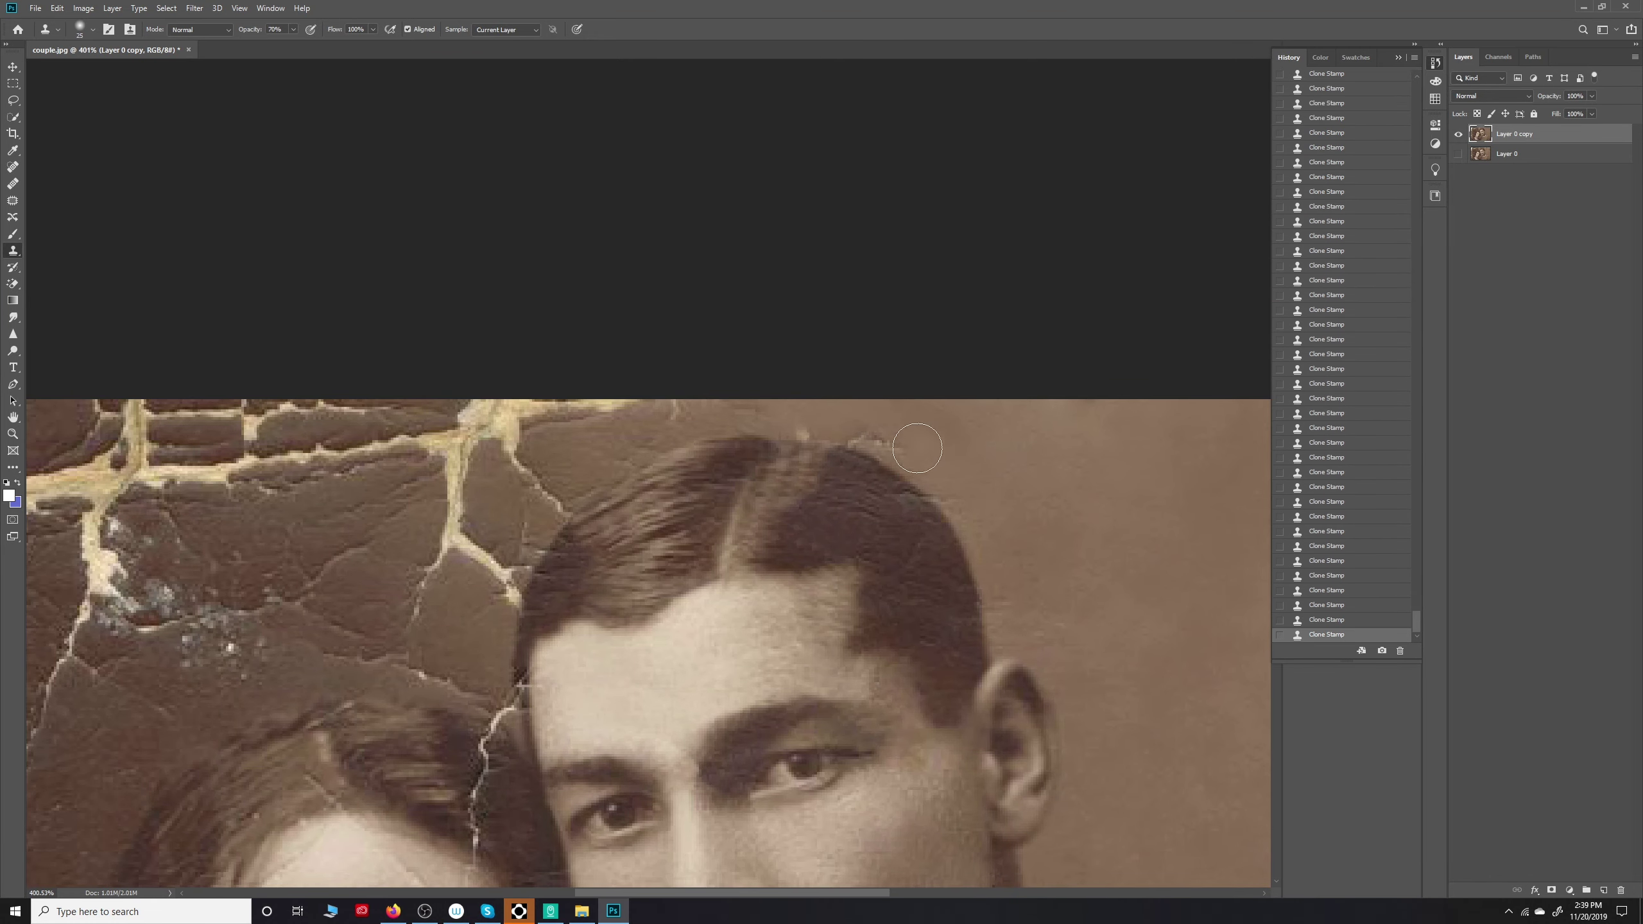
pyautogui.scroll(-5, 1071, 396)
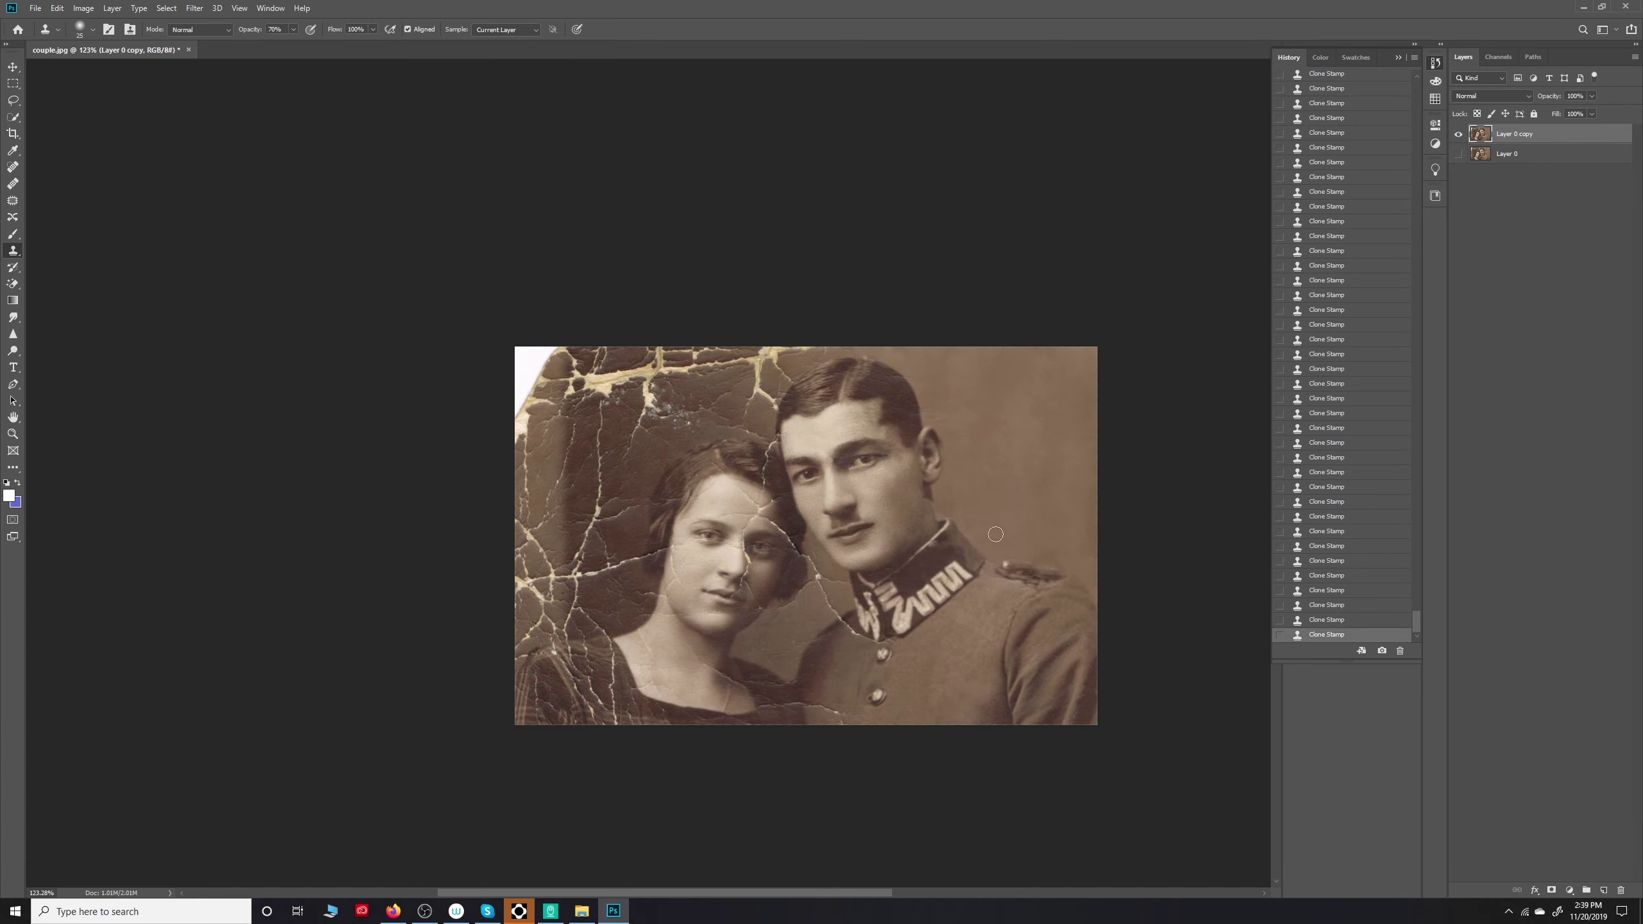
pyautogui.scroll(5, 873, 362)
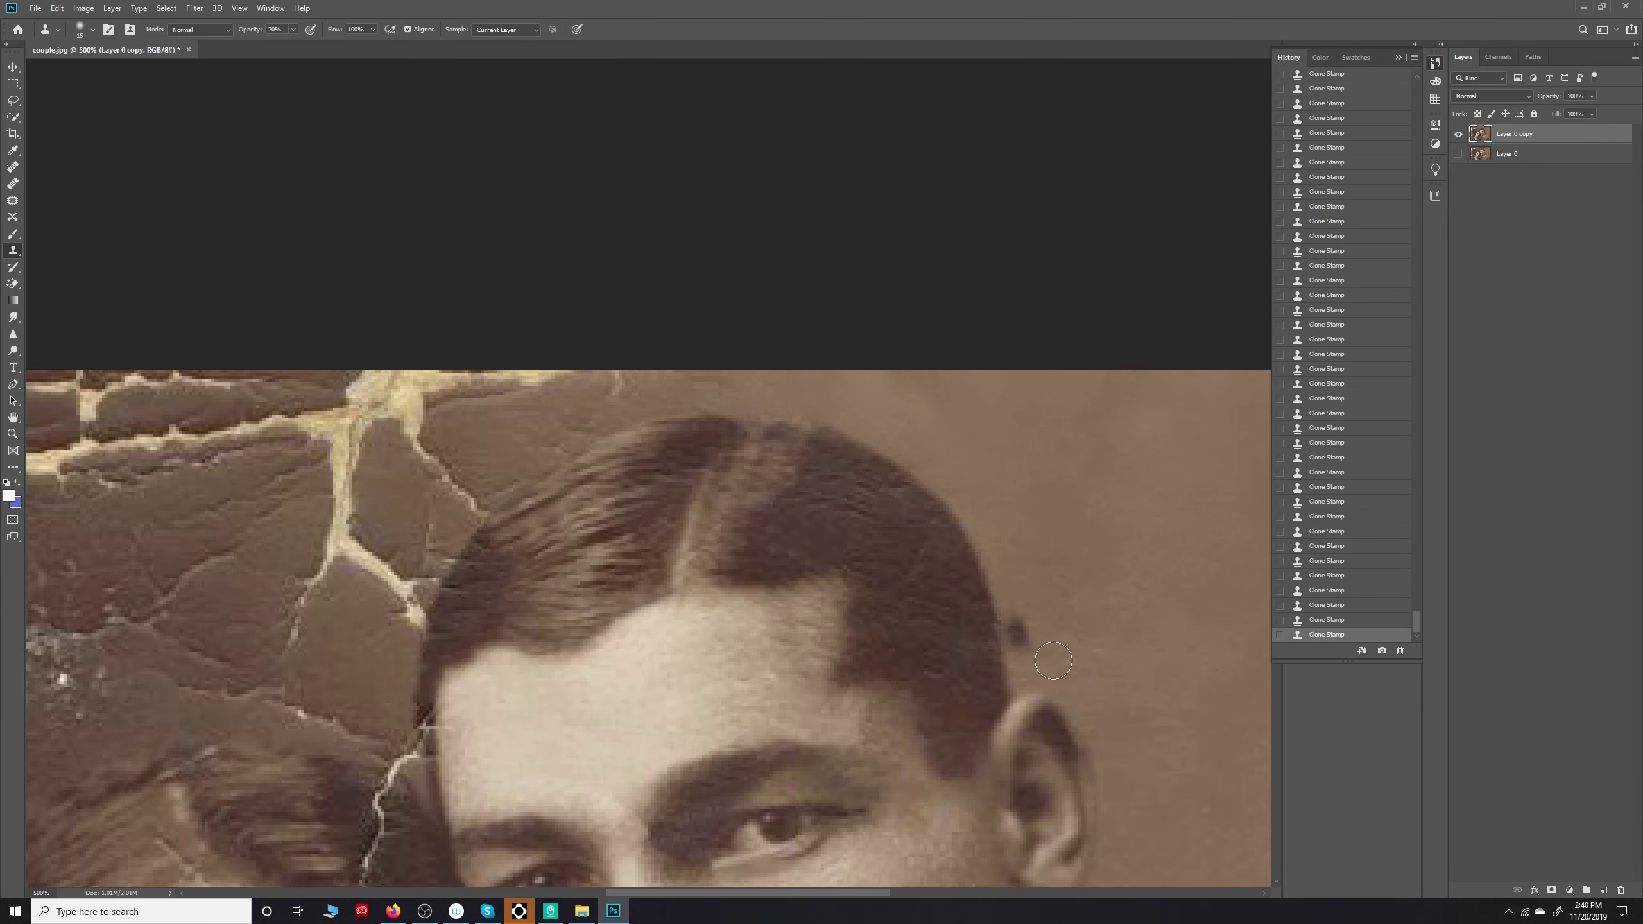
pyautogui.scroll(-5, 1057, 662)
pyautogui.scroll(5, 848, 615)
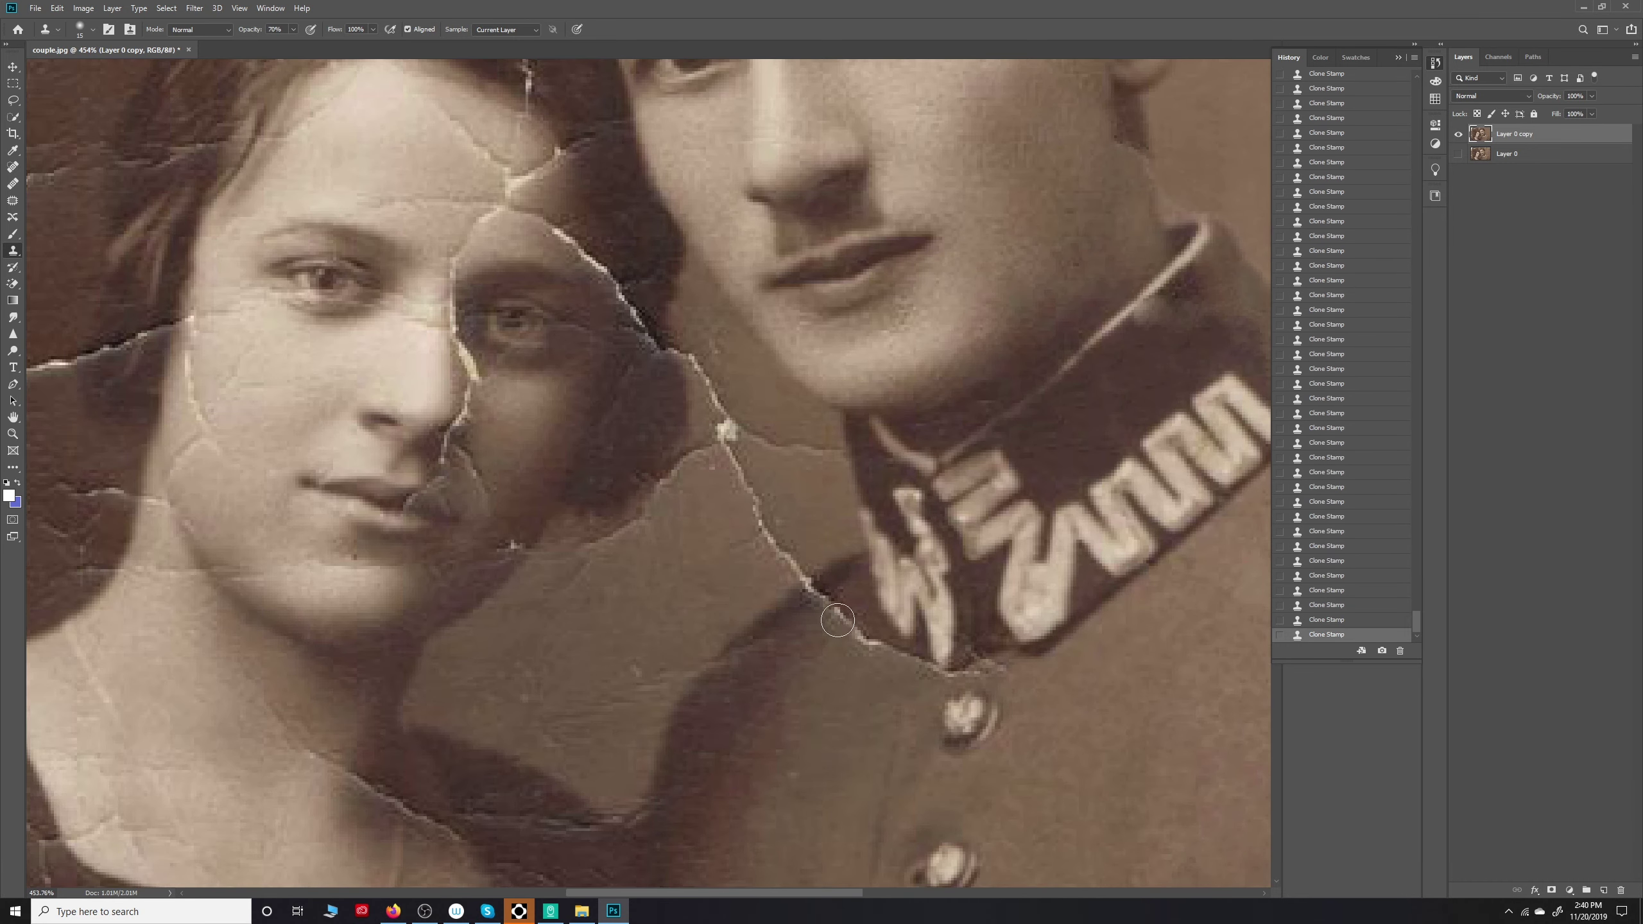
pyautogui.moveTo(837, 569)
pyautogui.mouseDown()
pyautogui.moveTo(763, 609)
pyautogui.moveTo(801, 568)
pyautogui.mouseUp()
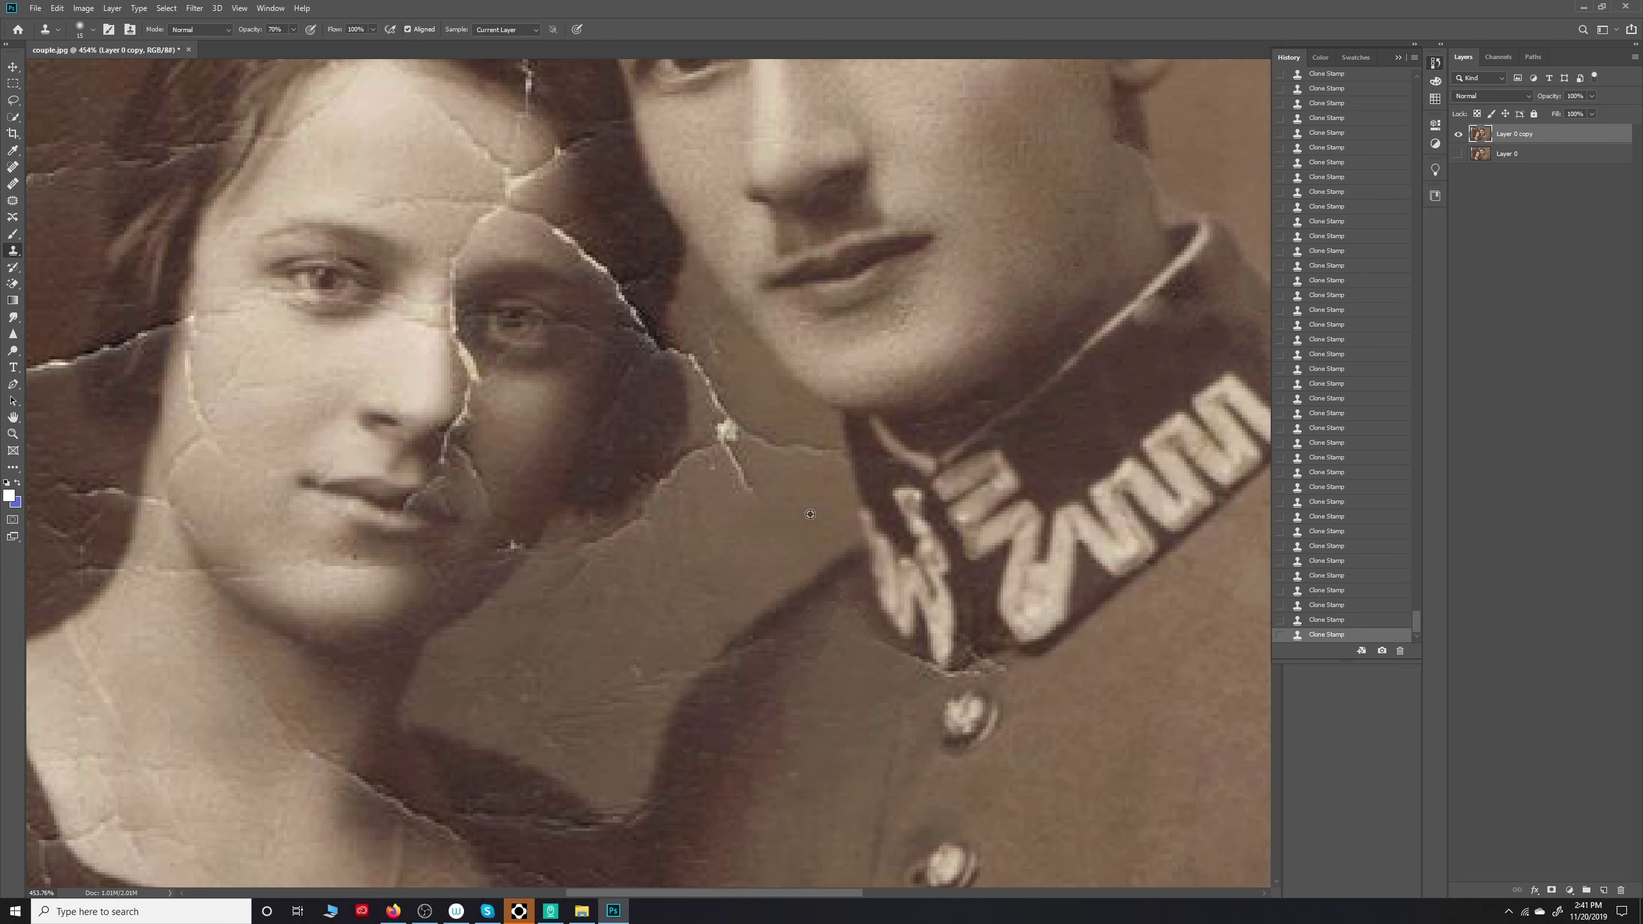
pyautogui.moveTo(750, 492); pyautogui.dragTo(729, 447)
pyautogui.scroll(-3, 583, 582)
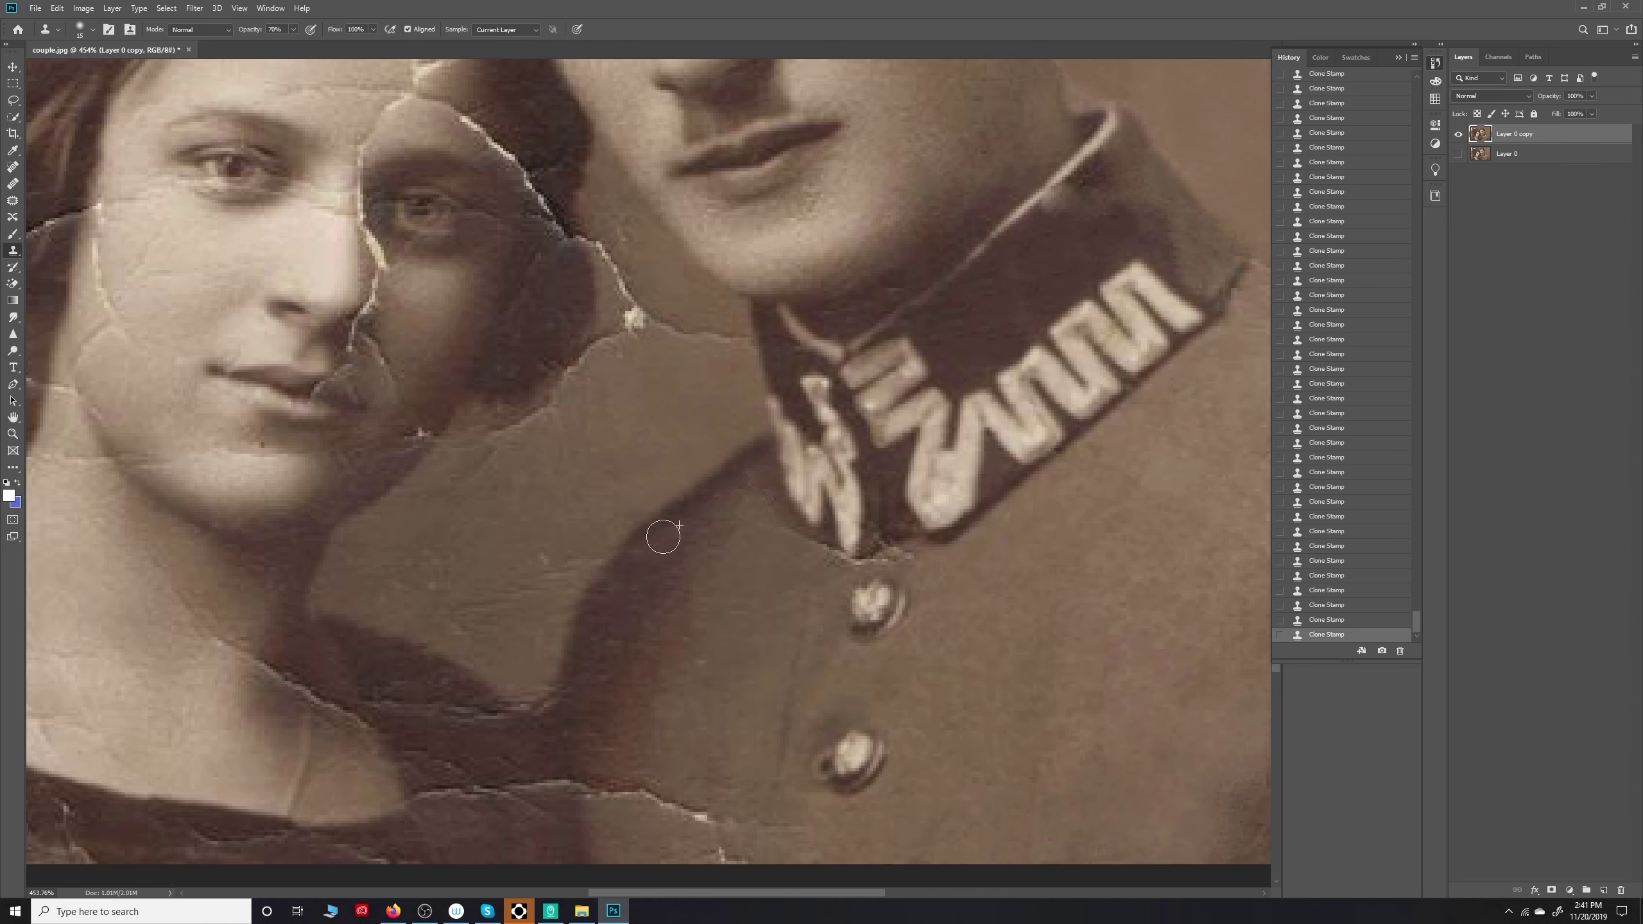
pyautogui.scroll(-3, 663, 536)
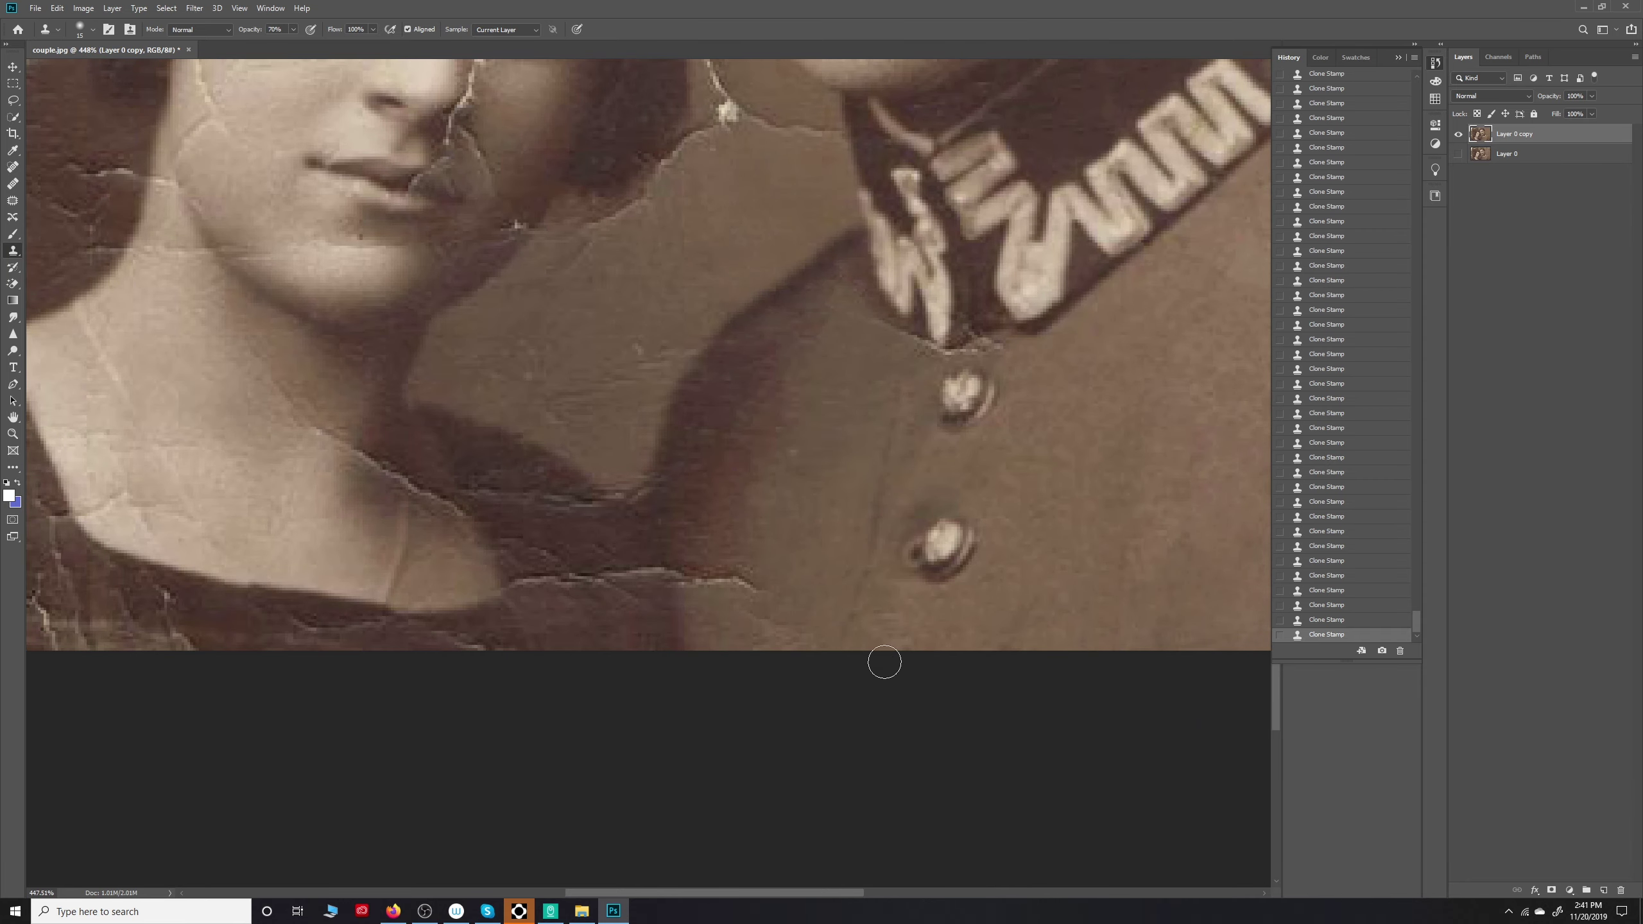
pyautogui.scroll(2, 822, 610)
# Step: Refine the collar-area cloning with a resized brush back to 20, undoing the last stroke
pyautogui.press('[')
pyautogui.press('[')
pyautogui.press('[')
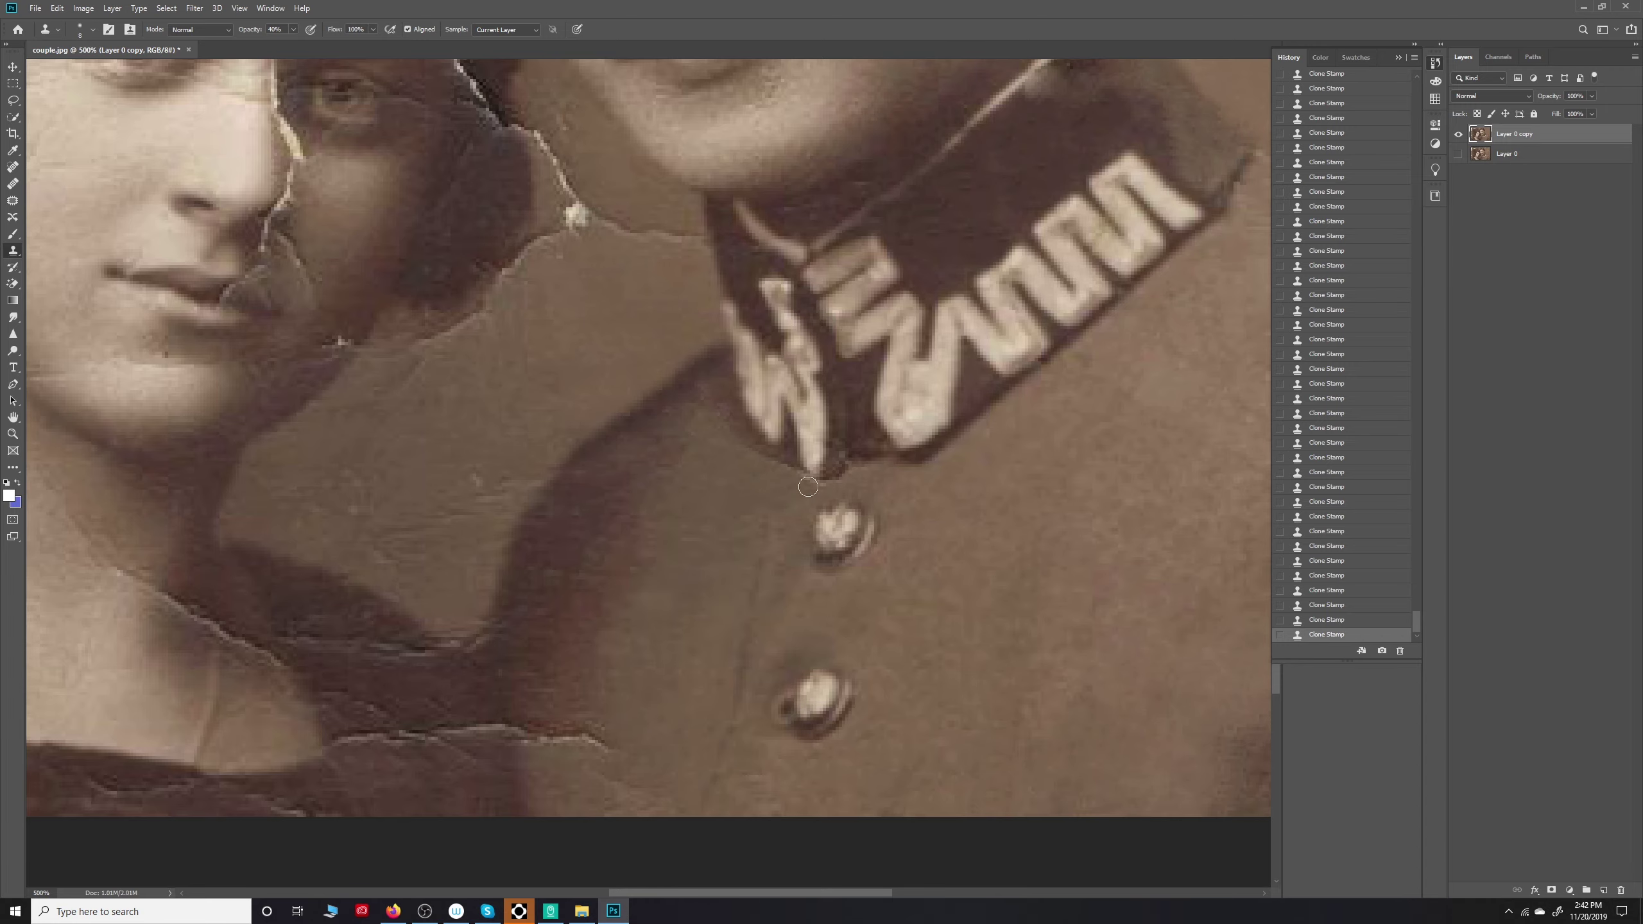
pyautogui.scroll(-10, 808, 486)
pyautogui.scroll(8, 814, 530)
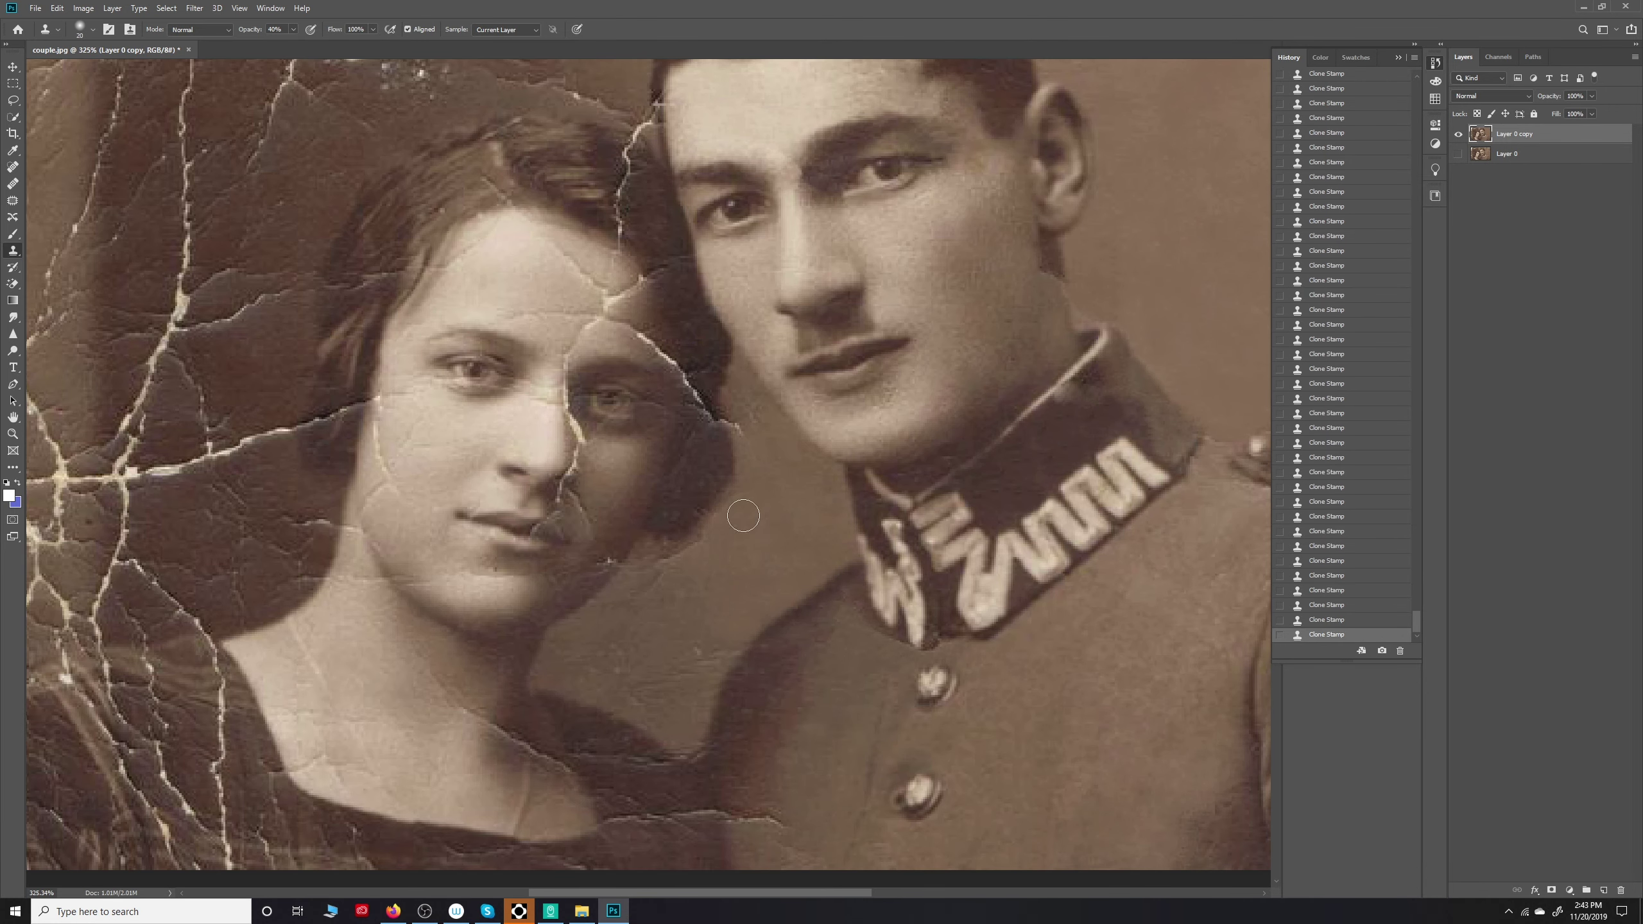
pyautogui.scroll(-5, 777, 583)
pyautogui.scroll(7, 792, 661)
pyautogui.press(']')
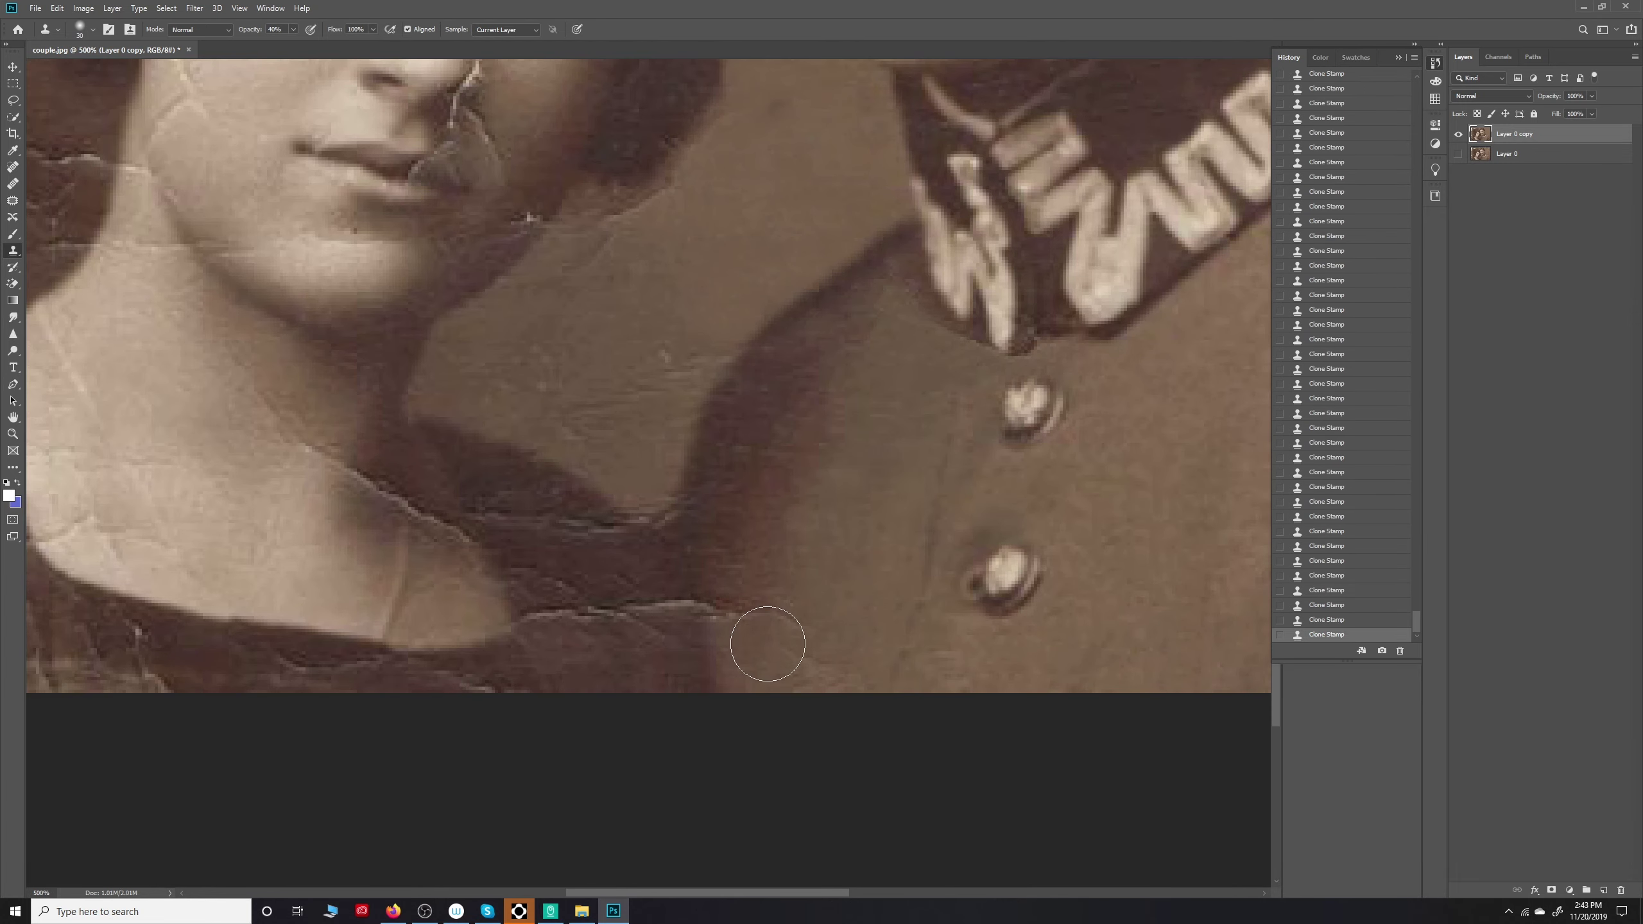
pyautogui.scroll(-4, 744, 518)
pyautogui.press('[')
pyautogui.scroll(-4, 686, 598)
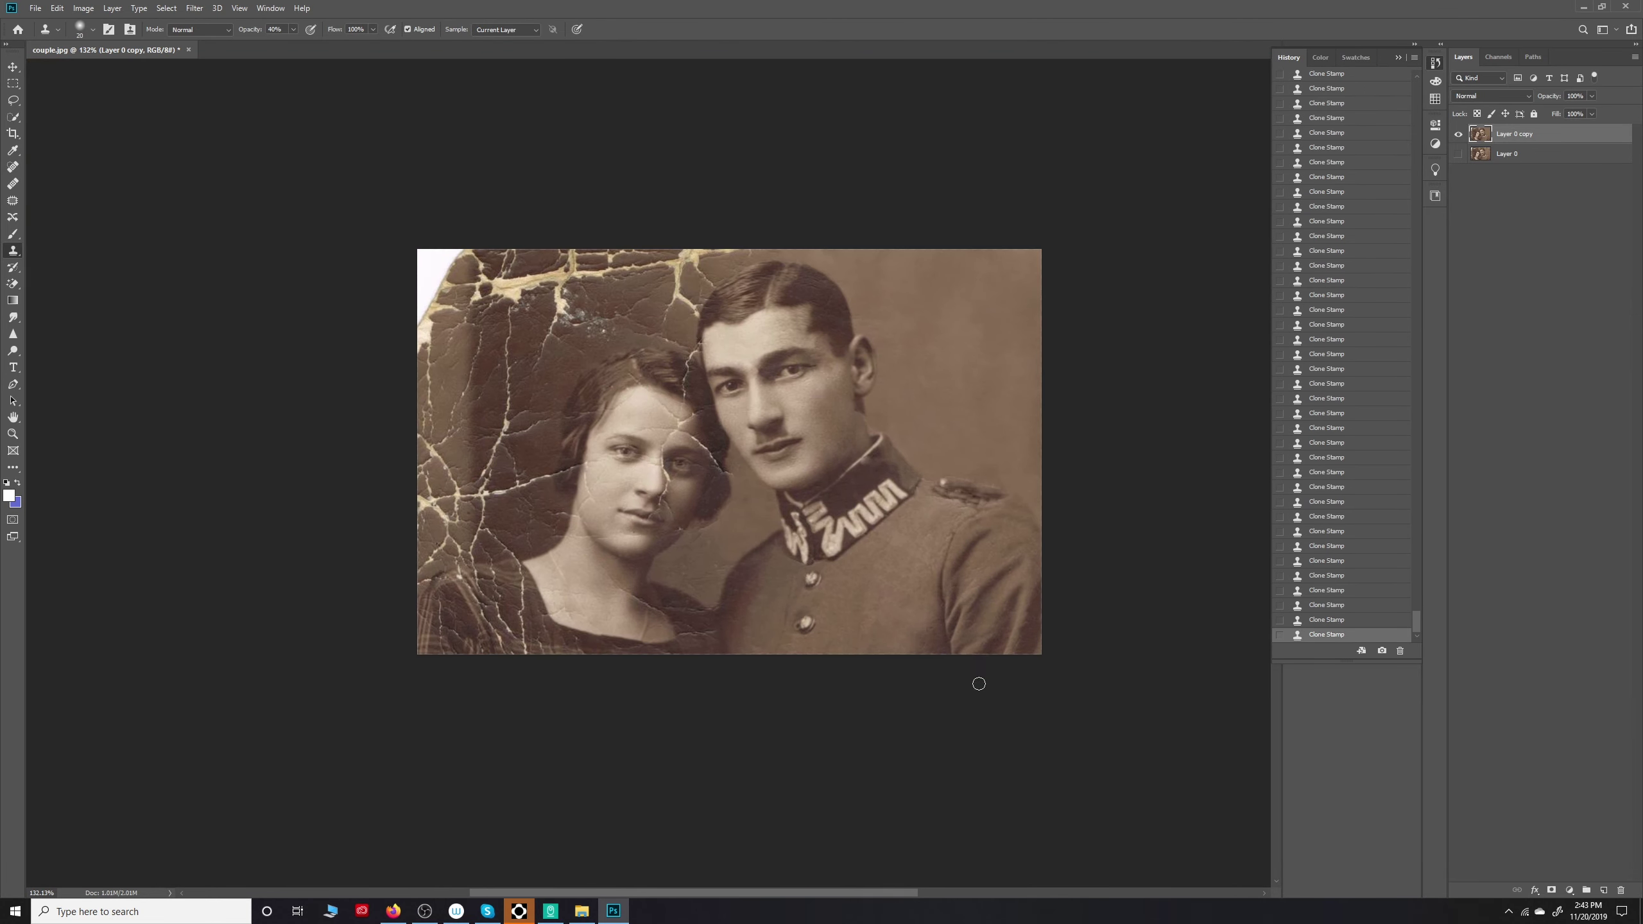
pyautogui.scroll(4, 872, 528)
pyautogui.scroll(2, 841, 492)
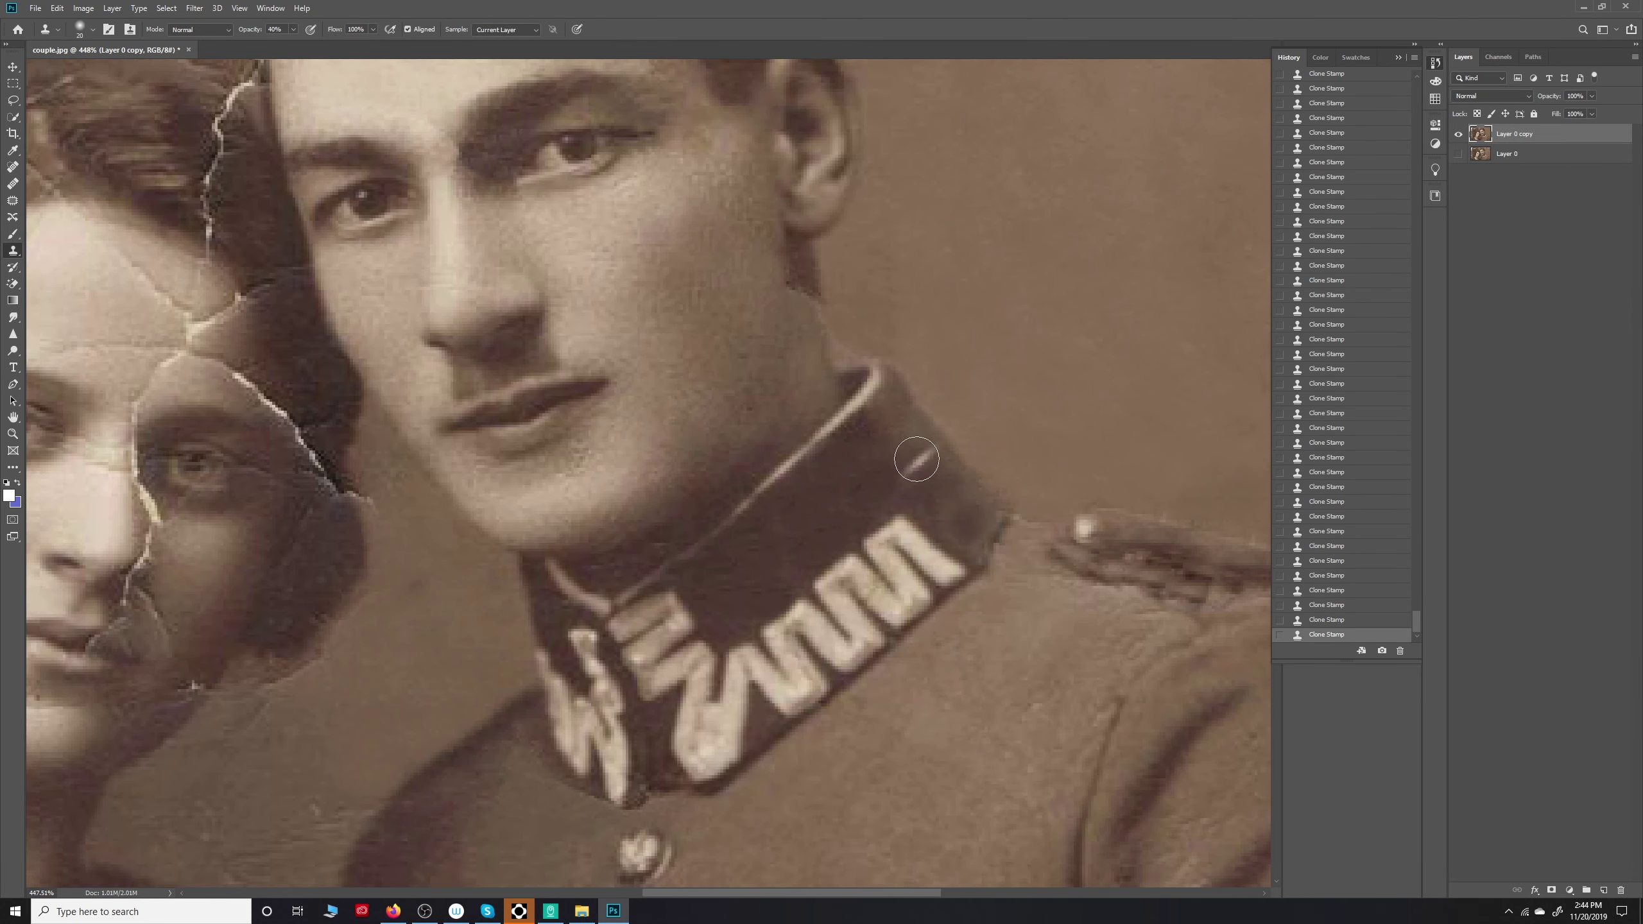
pyautogui.hotkey('ctrl', 'z')
pyautogui.scroll(-5, 839, 587)
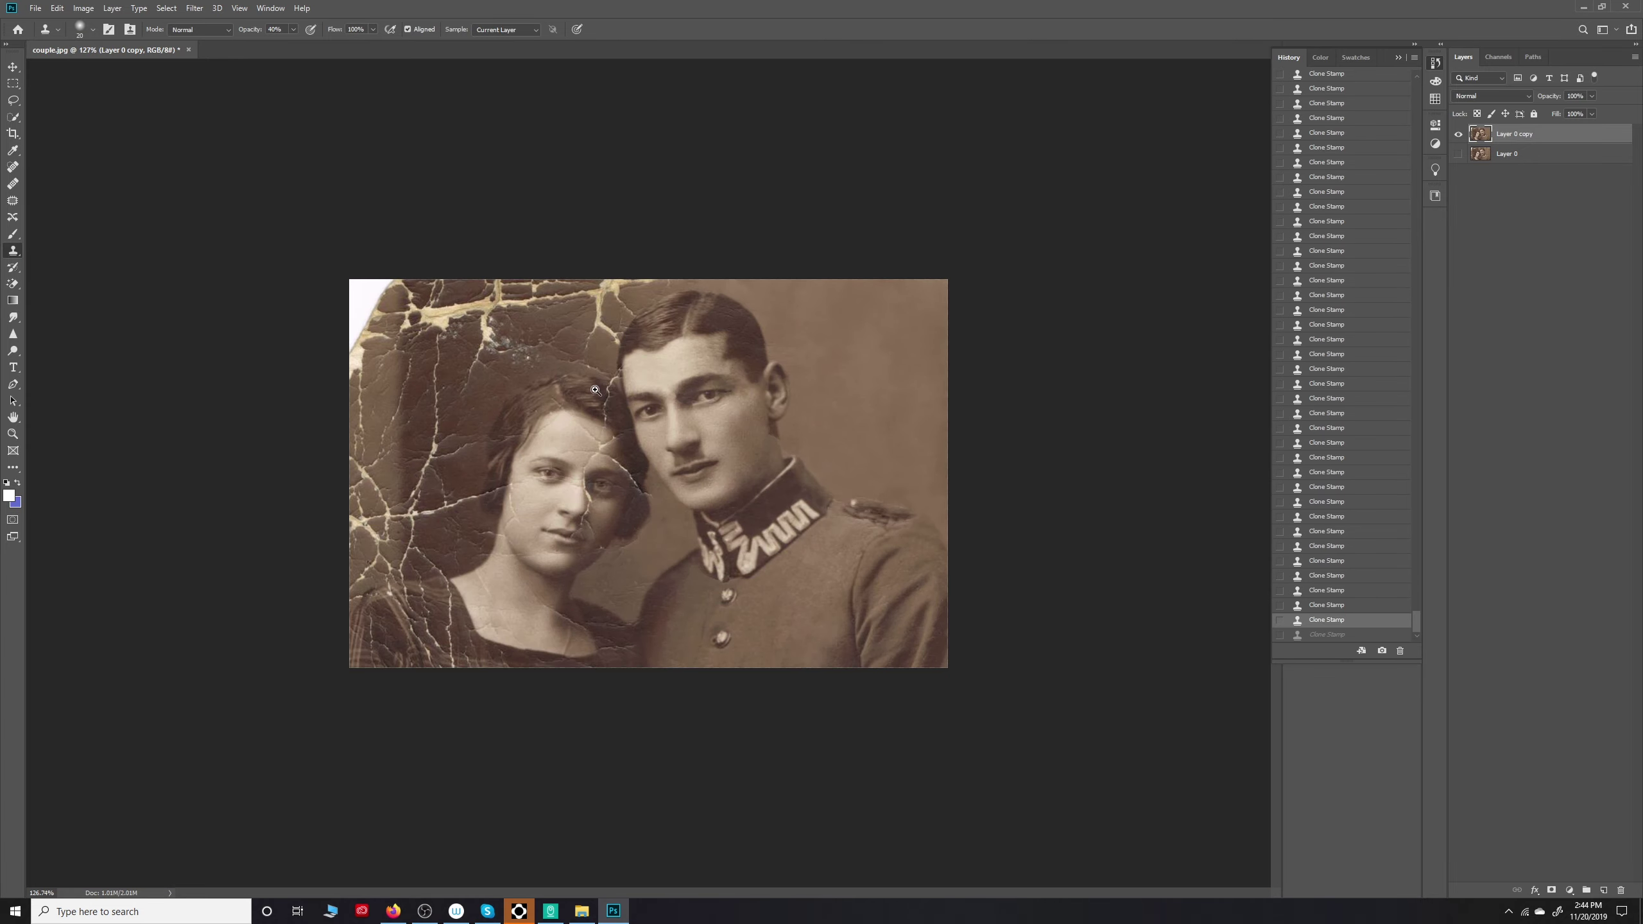
pyautogui.scroll(-1, 595, 391)
pyautogui.scroll(3, 847, 275)
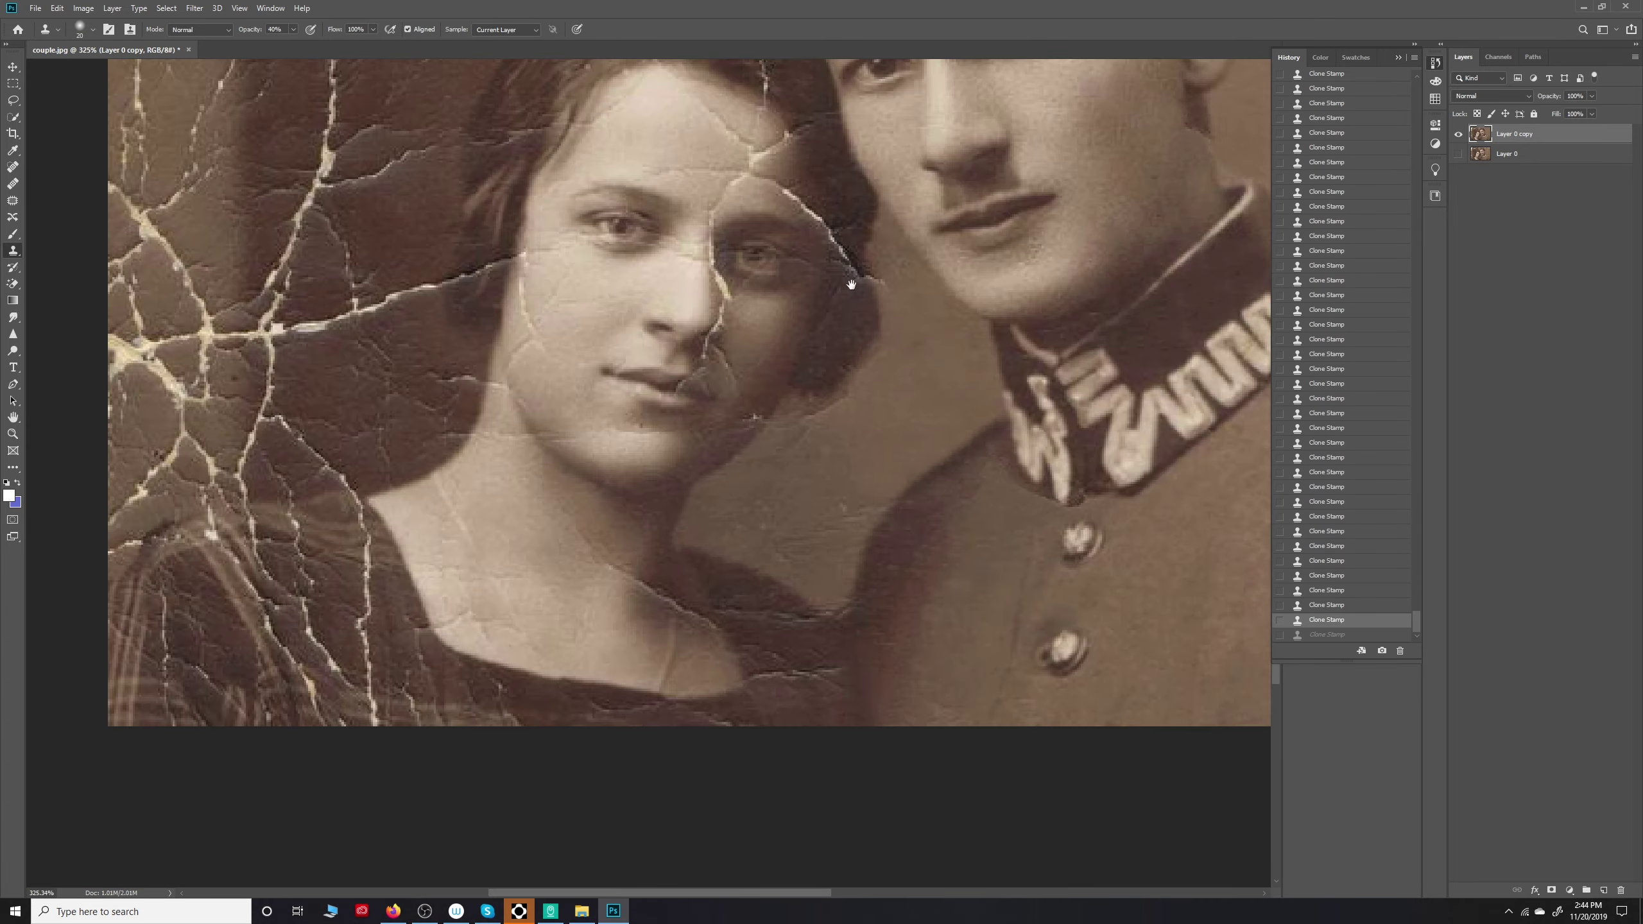
# Step: Heal the crack across the woman's forehead and along her hairline with the Healing Brush
pyautogui.scroll(2, 580, 393)
pyautogui.press('j')
pyautogui.moveTo(580, 393); pyautogui.dragTo(653, 370)
pyautogui.click(710, 401)
pyautogui.click(686, 314)
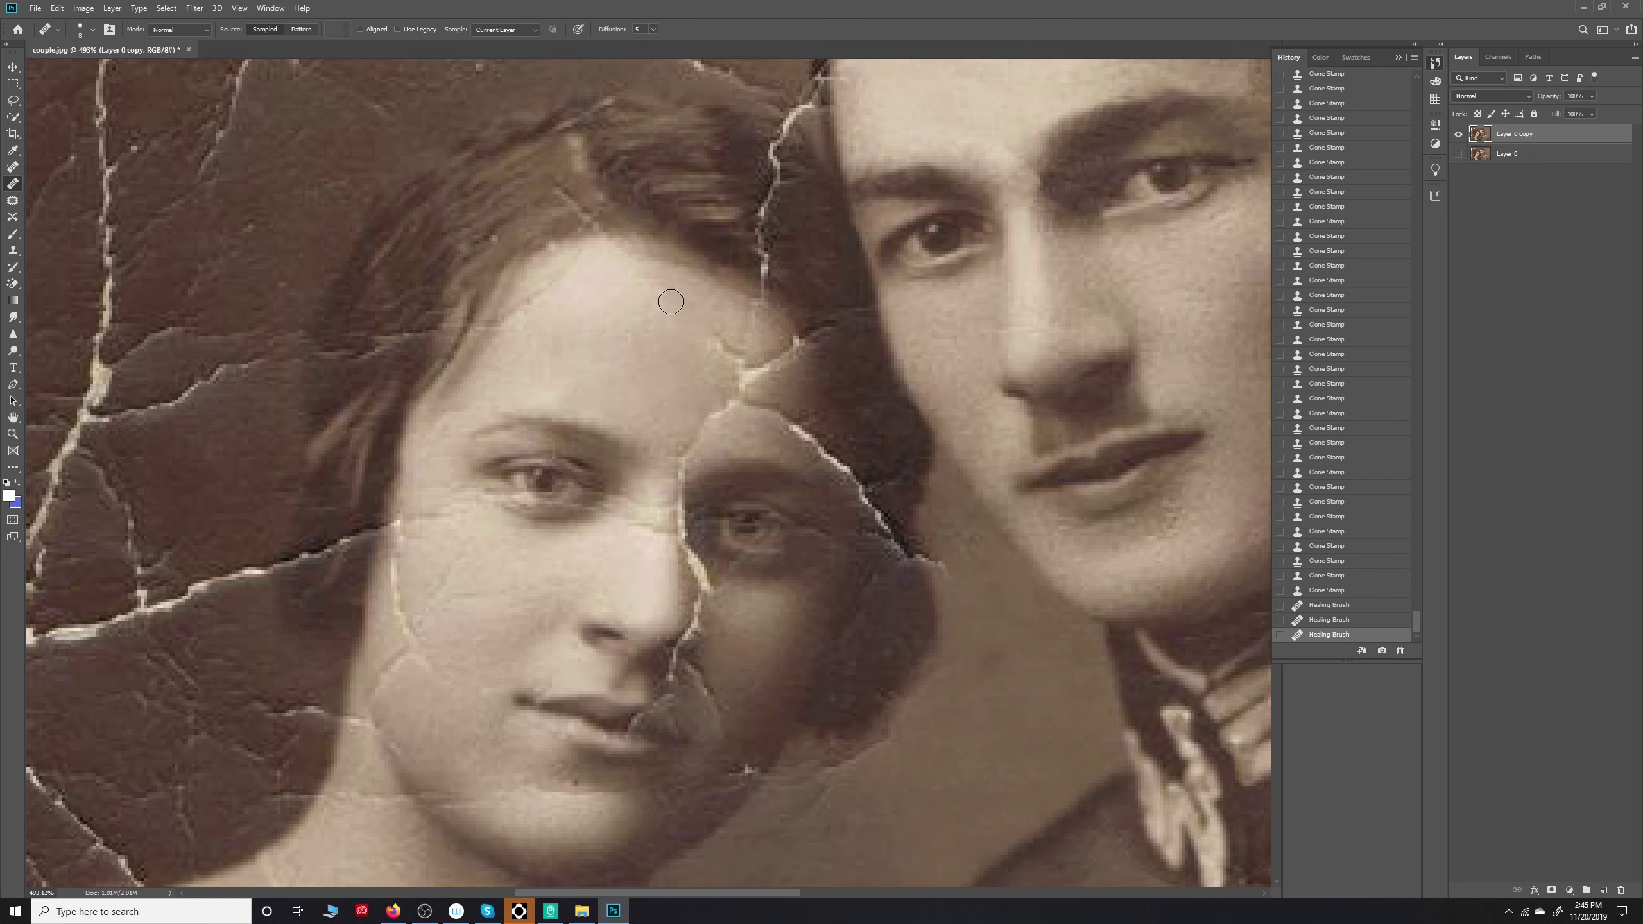
pyautogui.click(576, 259)
pyautogui.click(728, 356)
pyautogui.click(717, 318)
pyautogui.click(744, 382)
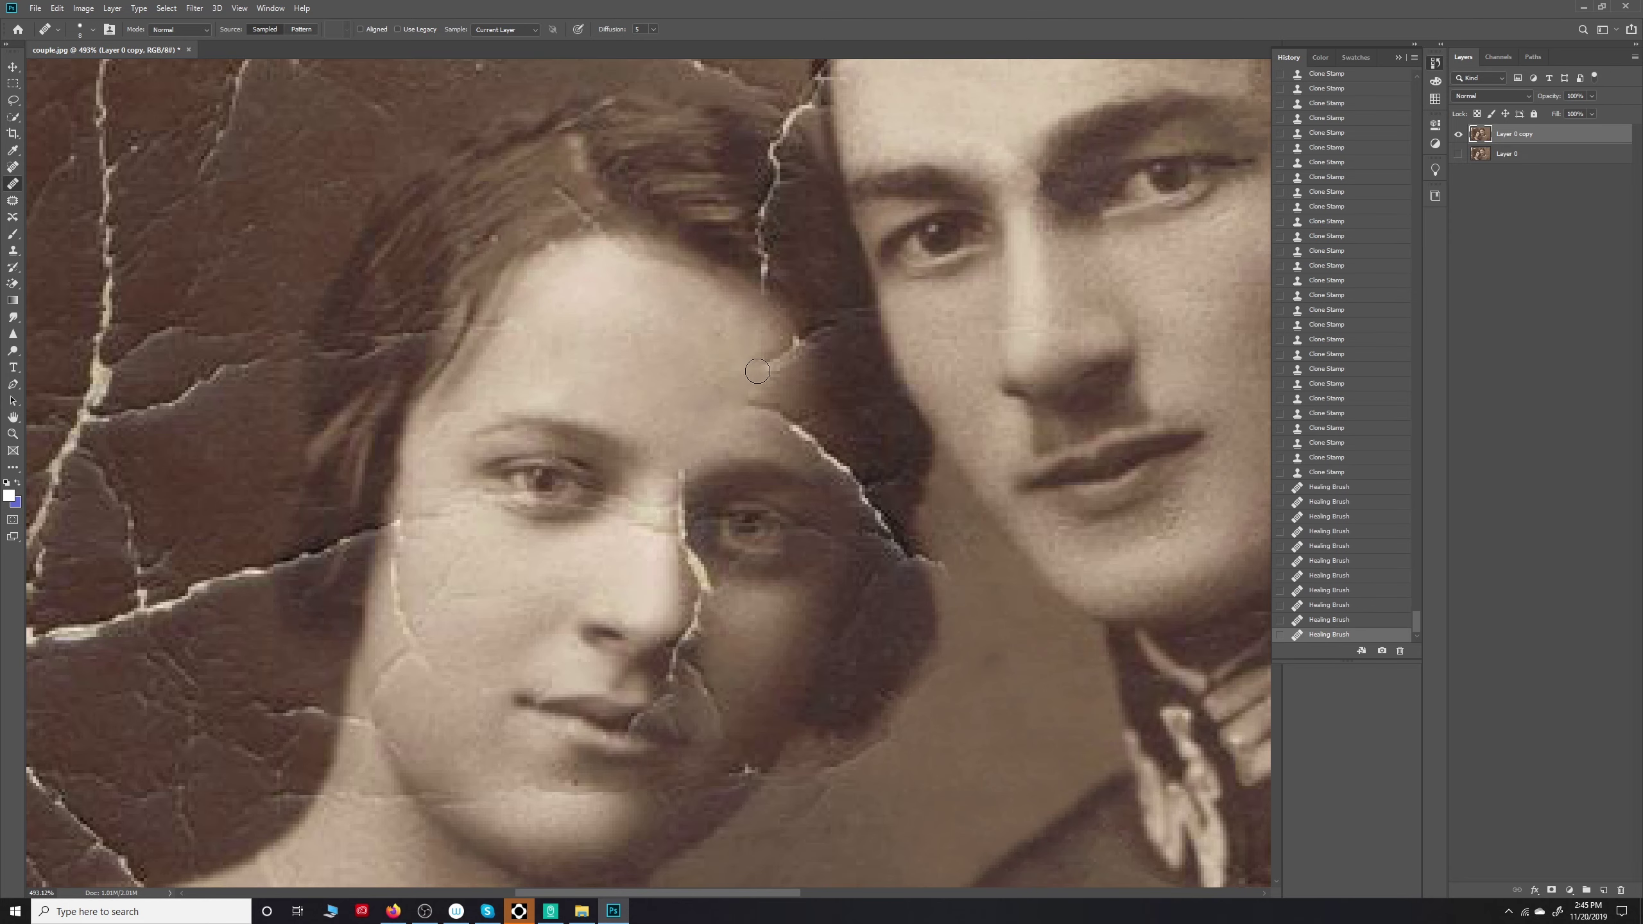
pyautogui.click(769, 414)
pyautogui.click(786, 353)
pyautogui.click(709, 472)
pyautogui.scroll(-5, 798, 549)
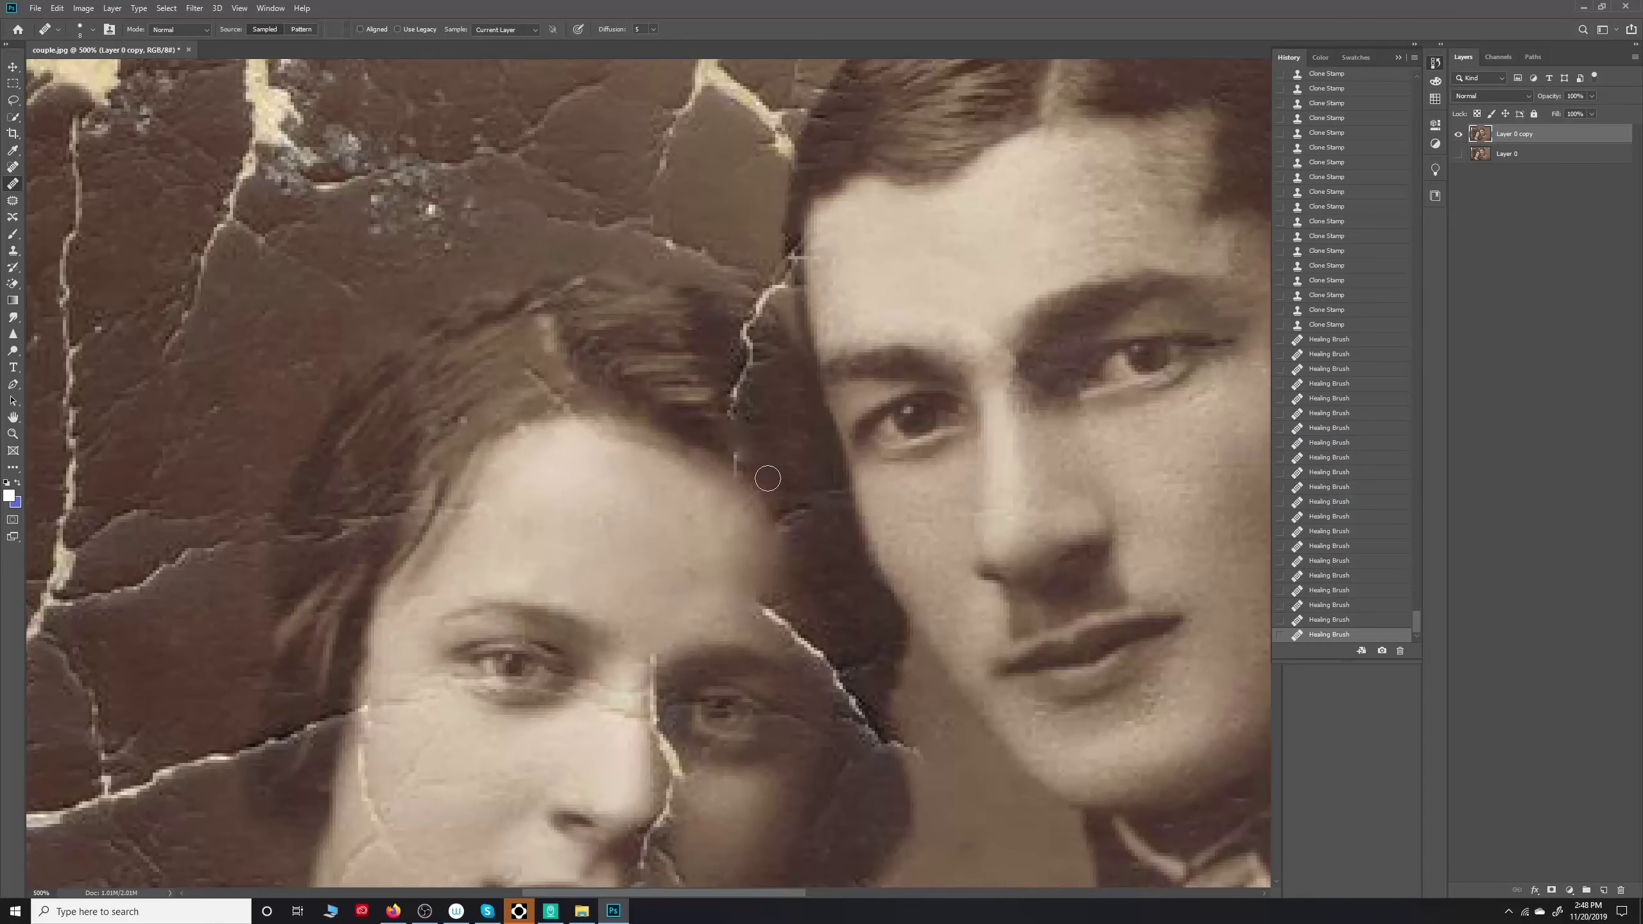
pyautogui.scroll(-2, 767, 479)
pyautogui.scroll(2, 895, 576)
# Step: Heal the small flaws near the woman's eye, beside her nose and along her left cheek
pyautogui.click(624, 569)
pyautogui.click(768, 653)
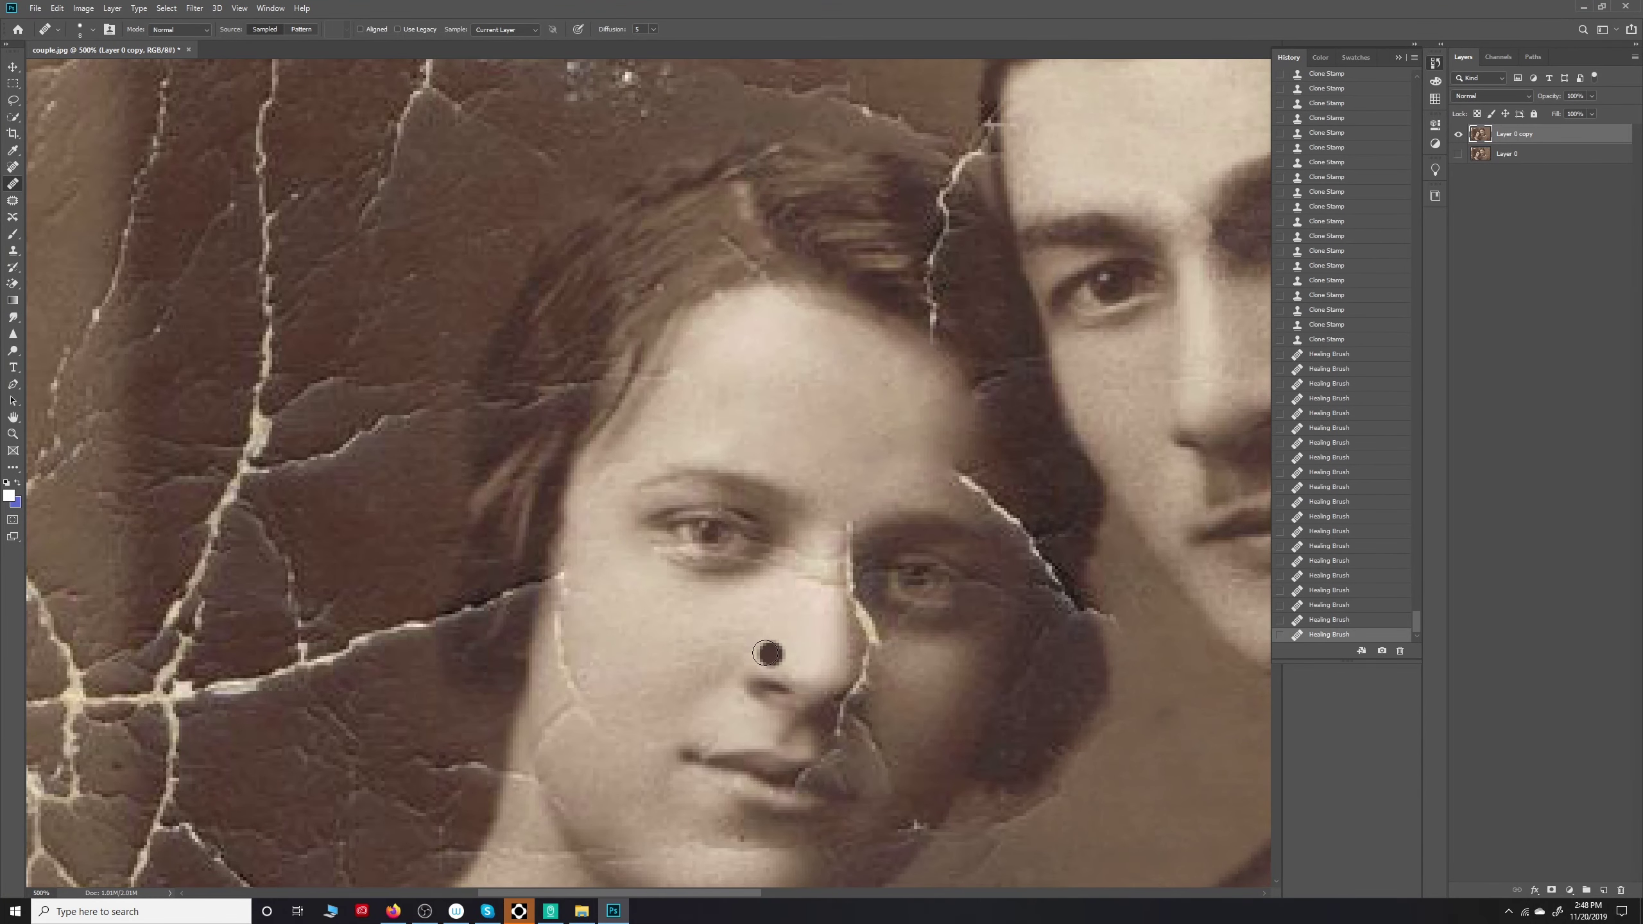
pyautogui.moveTo(578, 592); pyautogui.dragTo(630, 505)
pyautogui.click(624, 551)
pyautogui.click(631, 588)
pyautogui.click(624, 616)
pyautogui.click(665, 557)
pyautogui.click(683, 630)
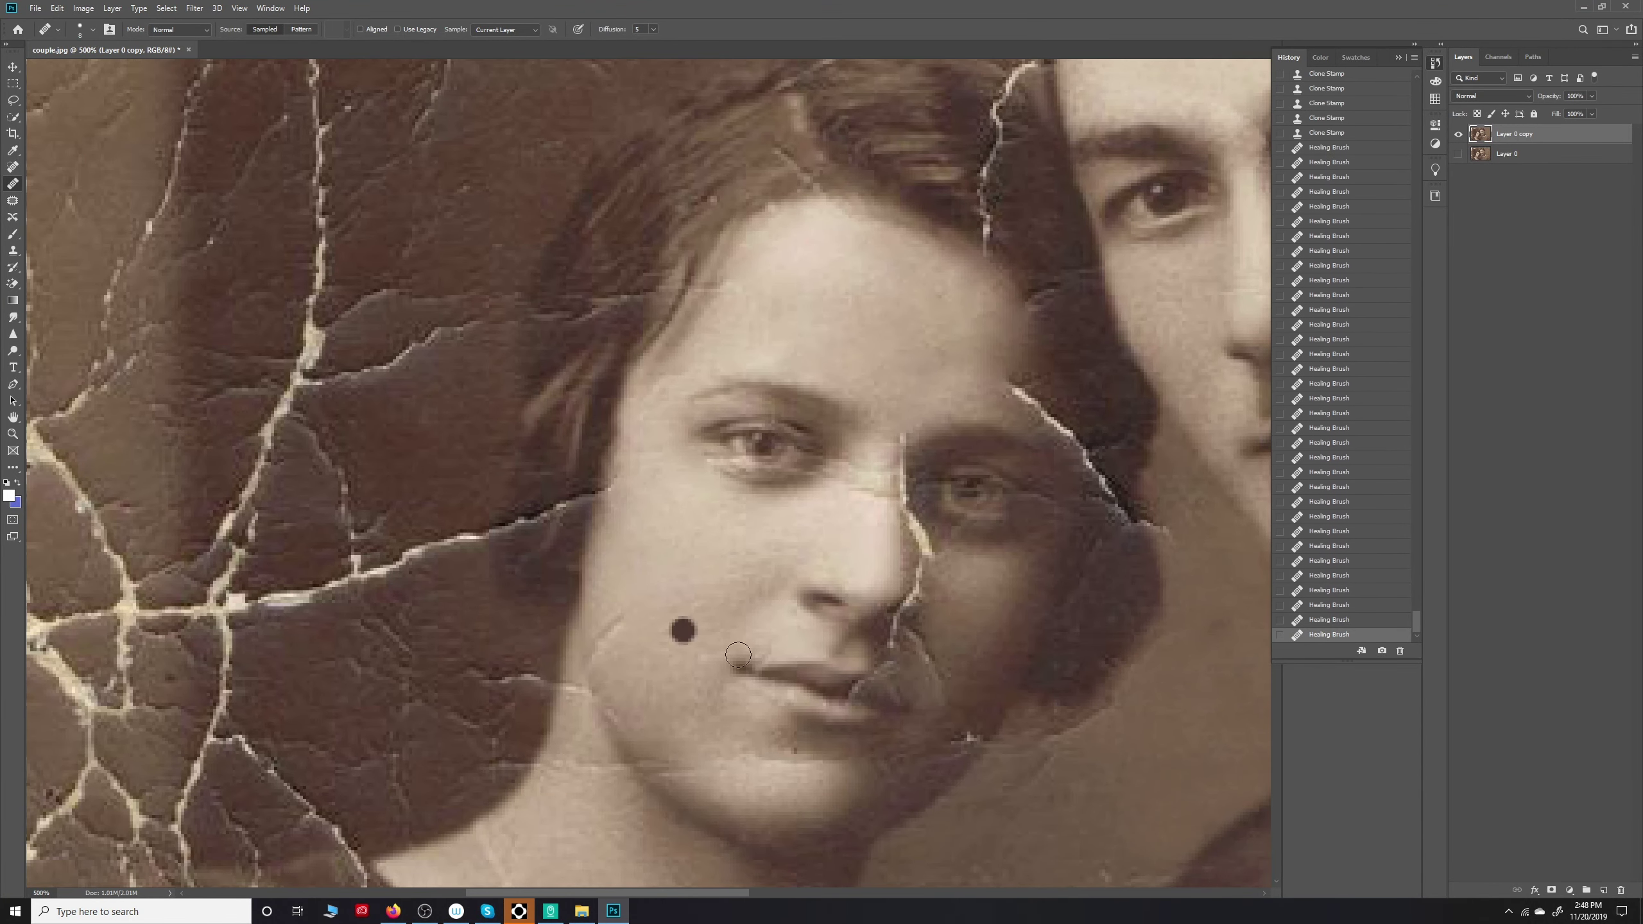
pyautogui.scroll(-5, 738, 656)
pyautogui.scroll(8, 841, 618)
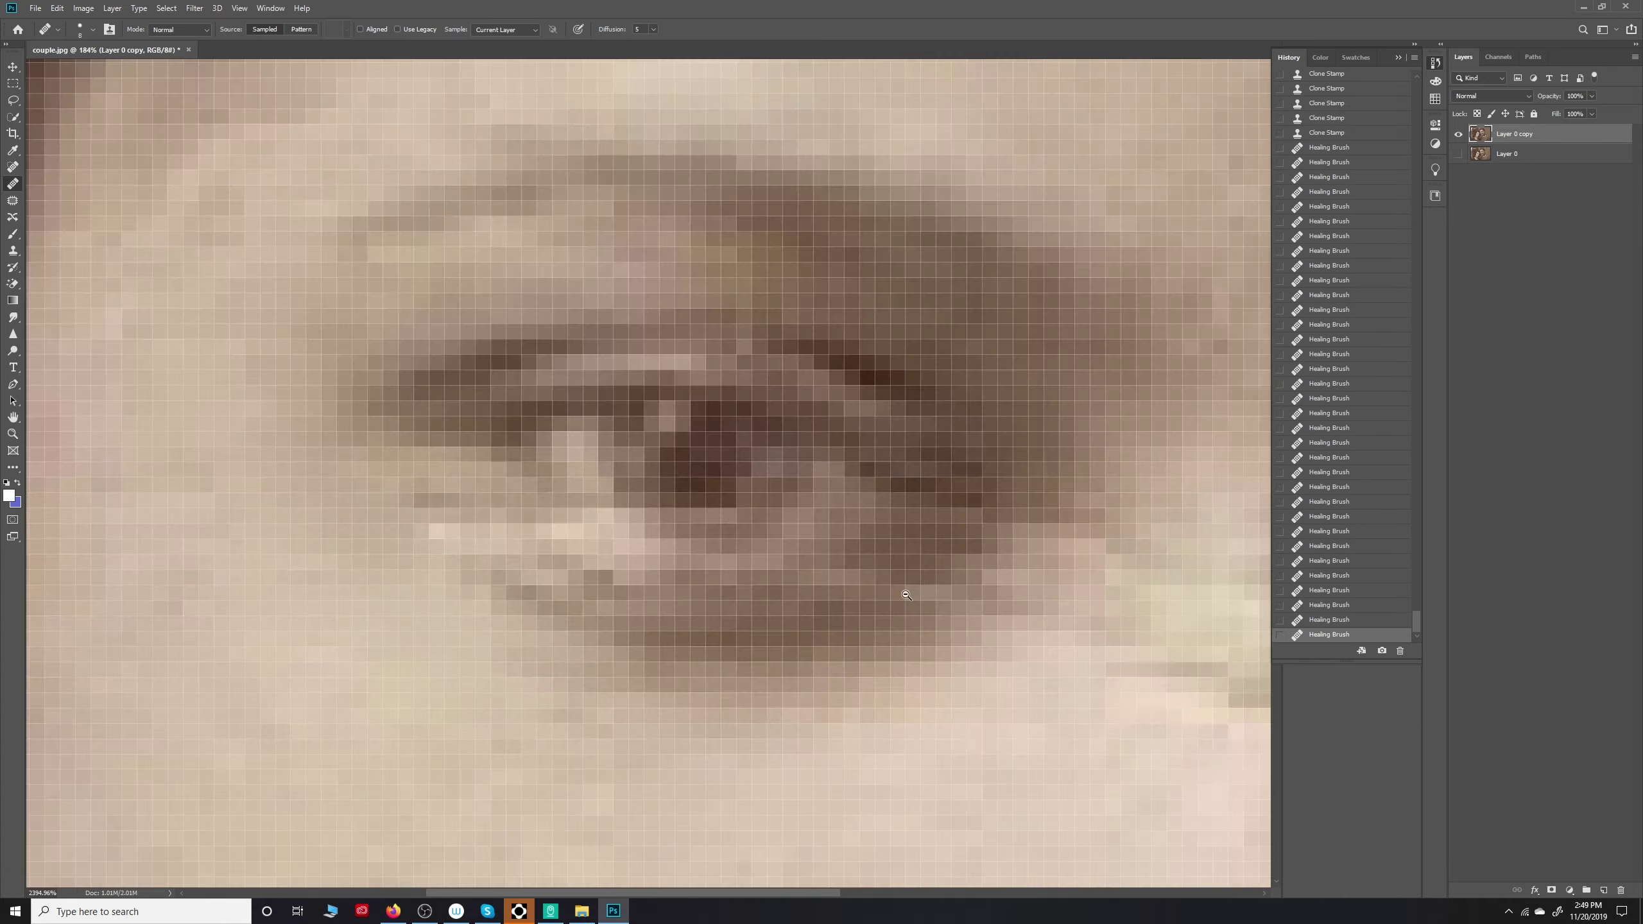
pyautogui.scroll(-1, 844, 631)
pyautogui.scroll(-2, 815, 680)
pyautogui.scroll(-1, 780, 746)
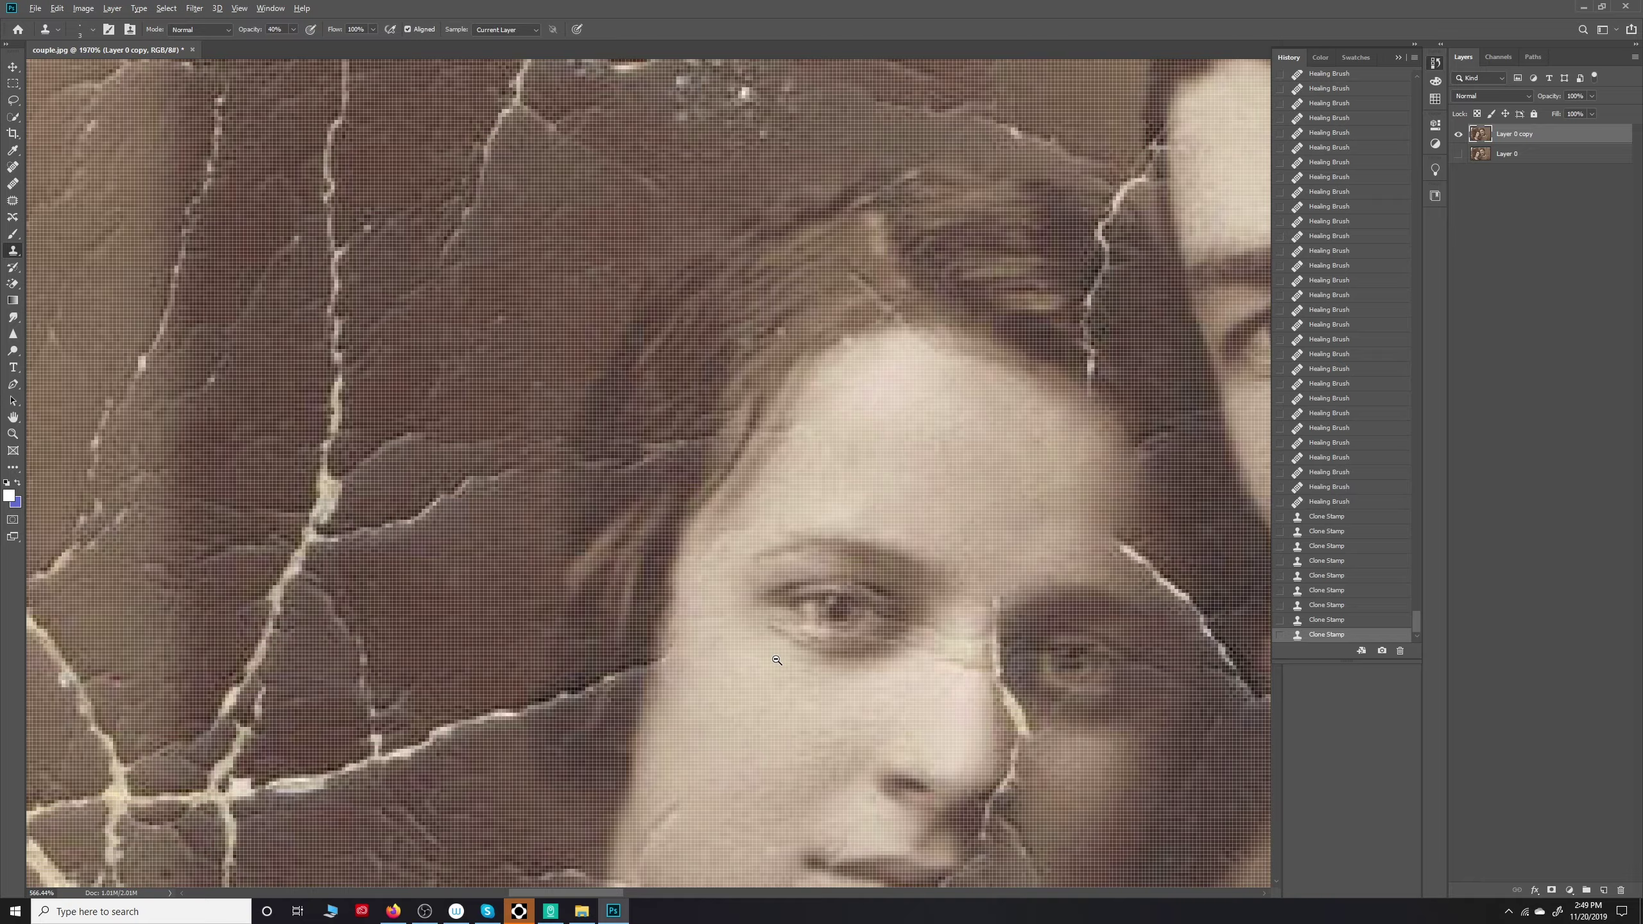
# Step: Clone away the cracks along the woman's jaw, neck and the backdrop beside her chin
pyautogui.scroll(1, 776, 660)
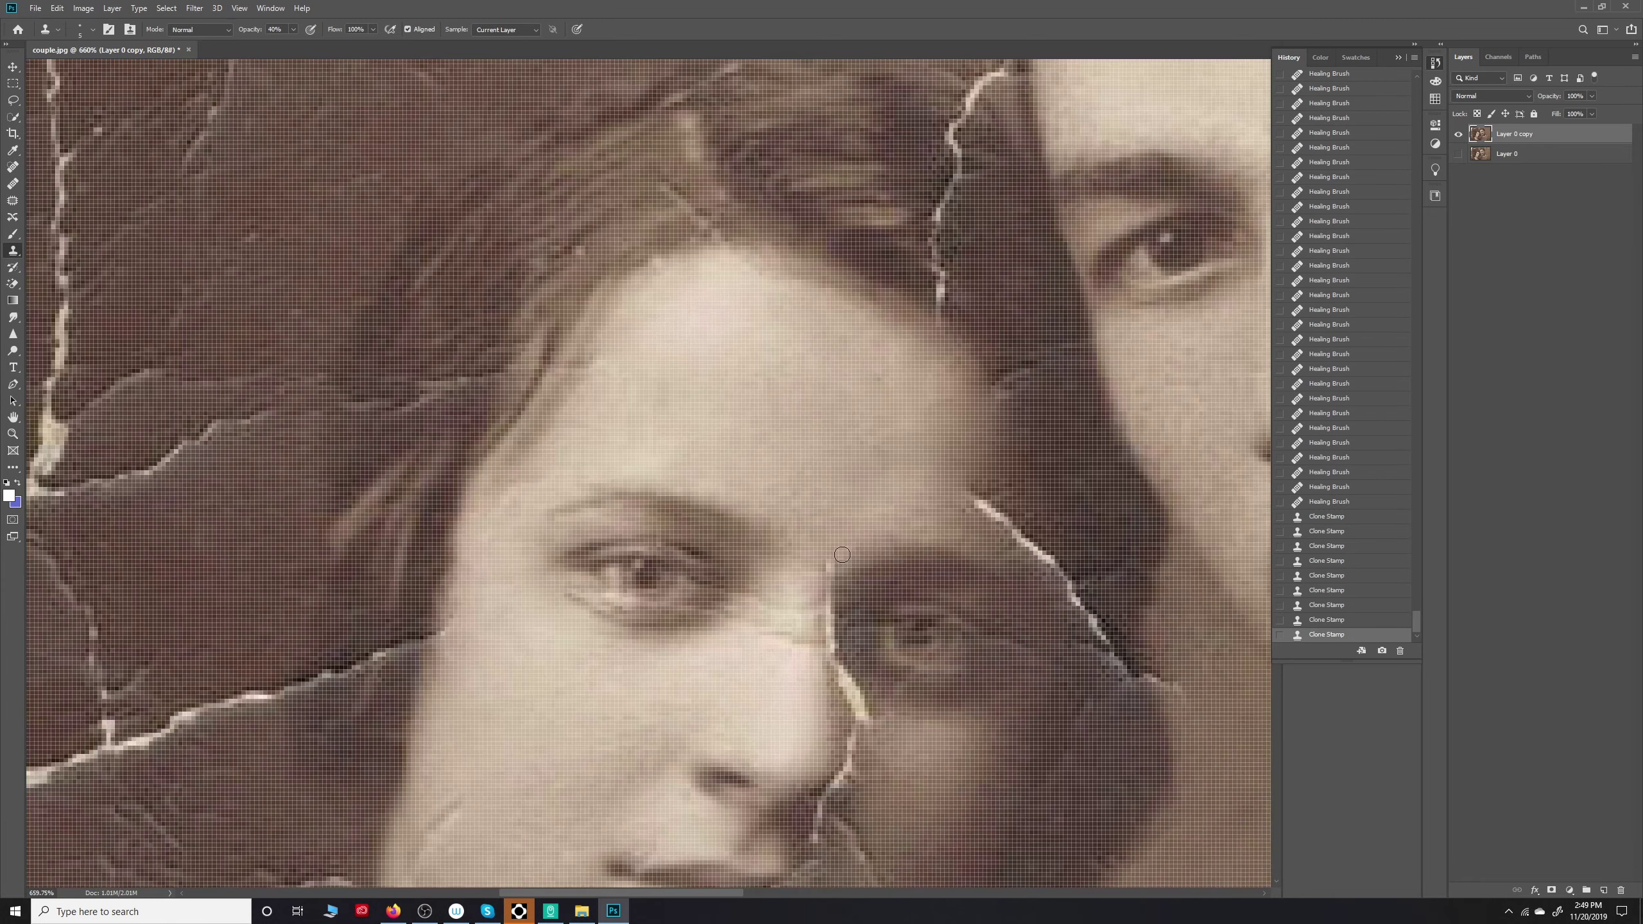
pyautogui.hscroll(3, 763, 480)
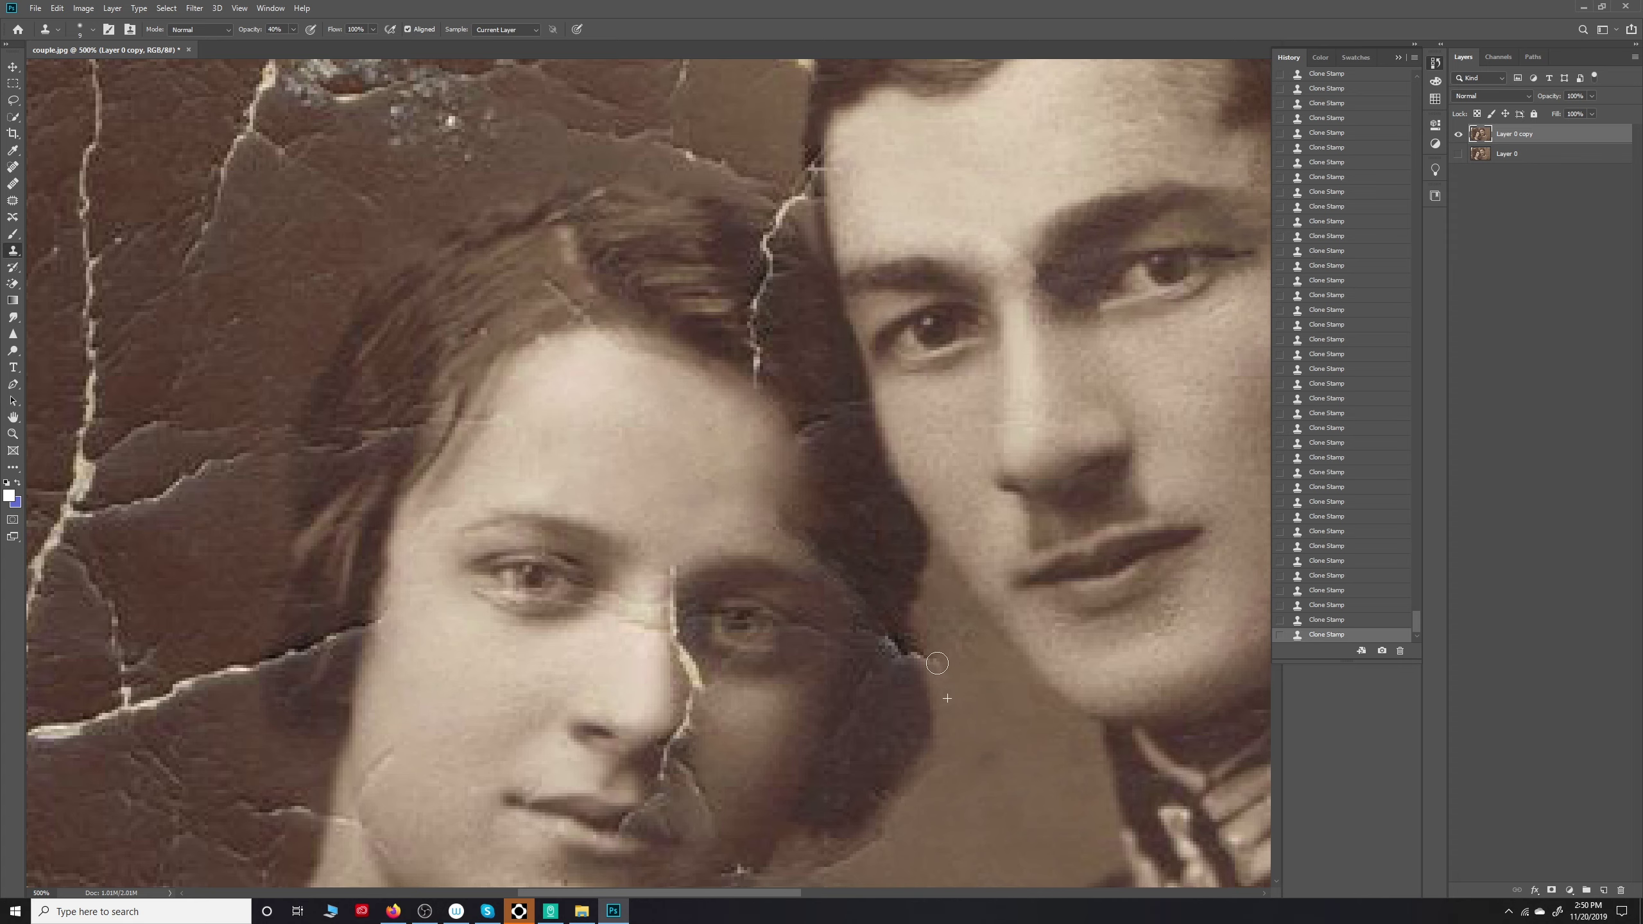
pyautogui.scroll(-1, 827, 628)
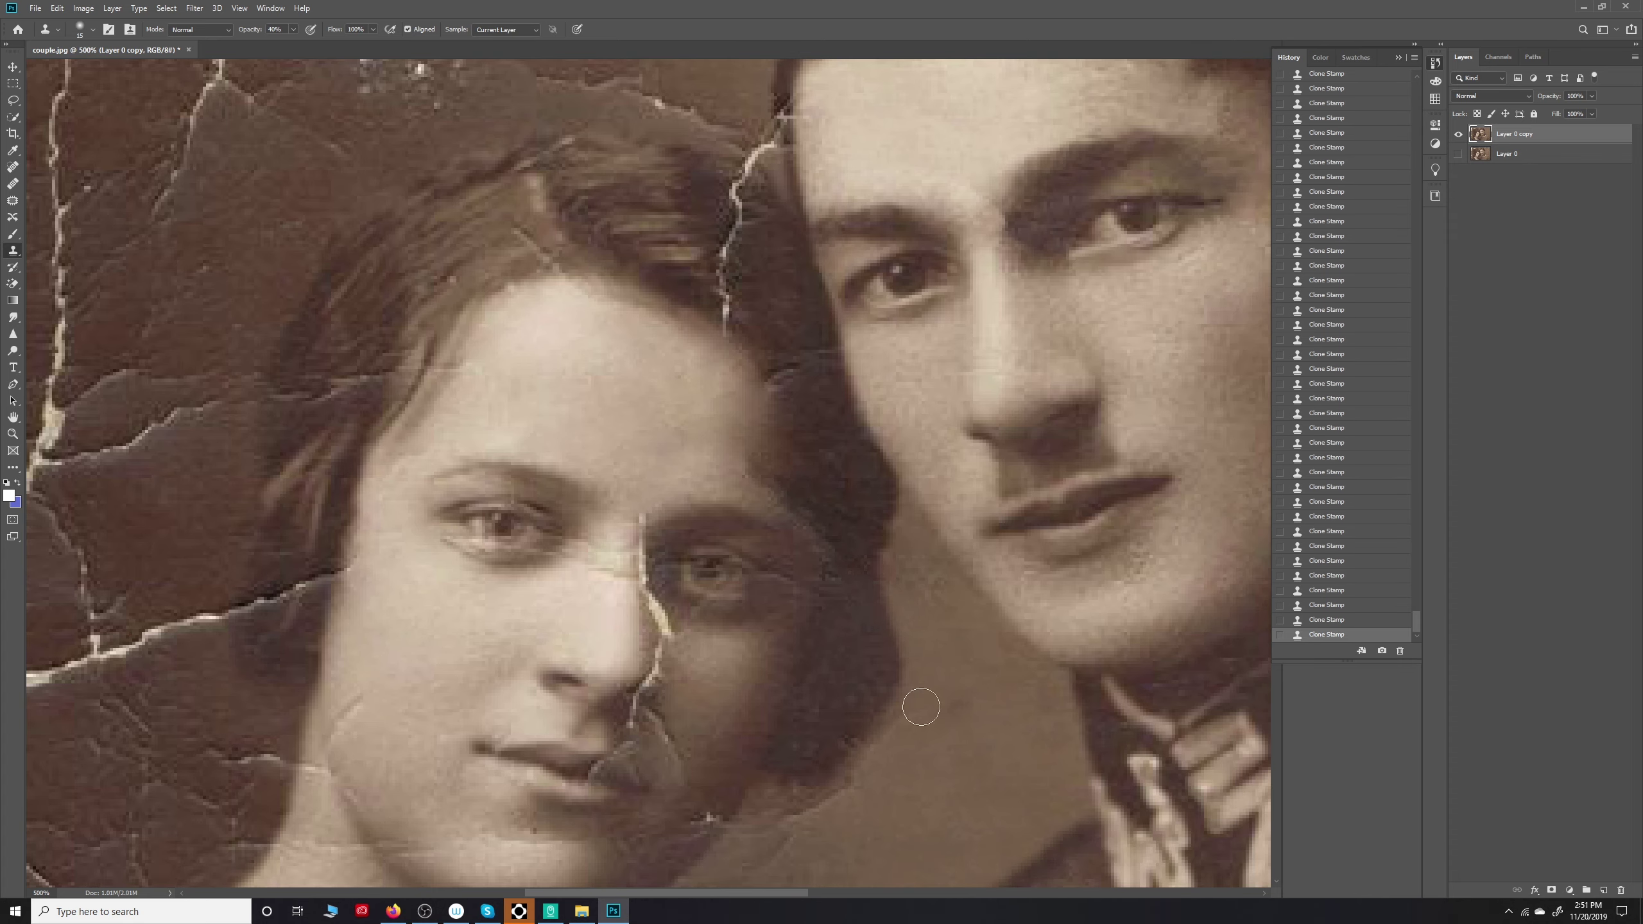
pyautogui.scroll(-1, 944, 725)
pyautogui.moveTo(950, 758); pyautogui.dragTo(1168, 581)
pyautogui.moveTo(532, 557)
pyautogui.mouseDown()
pyautogui.moveTo(751, 635)
pyautogui.moveTo(689, 603)
pyautogui.moveTo(819, 454)
pyautogui.moveTo(729, 570)
pyautogui.mouseUp()
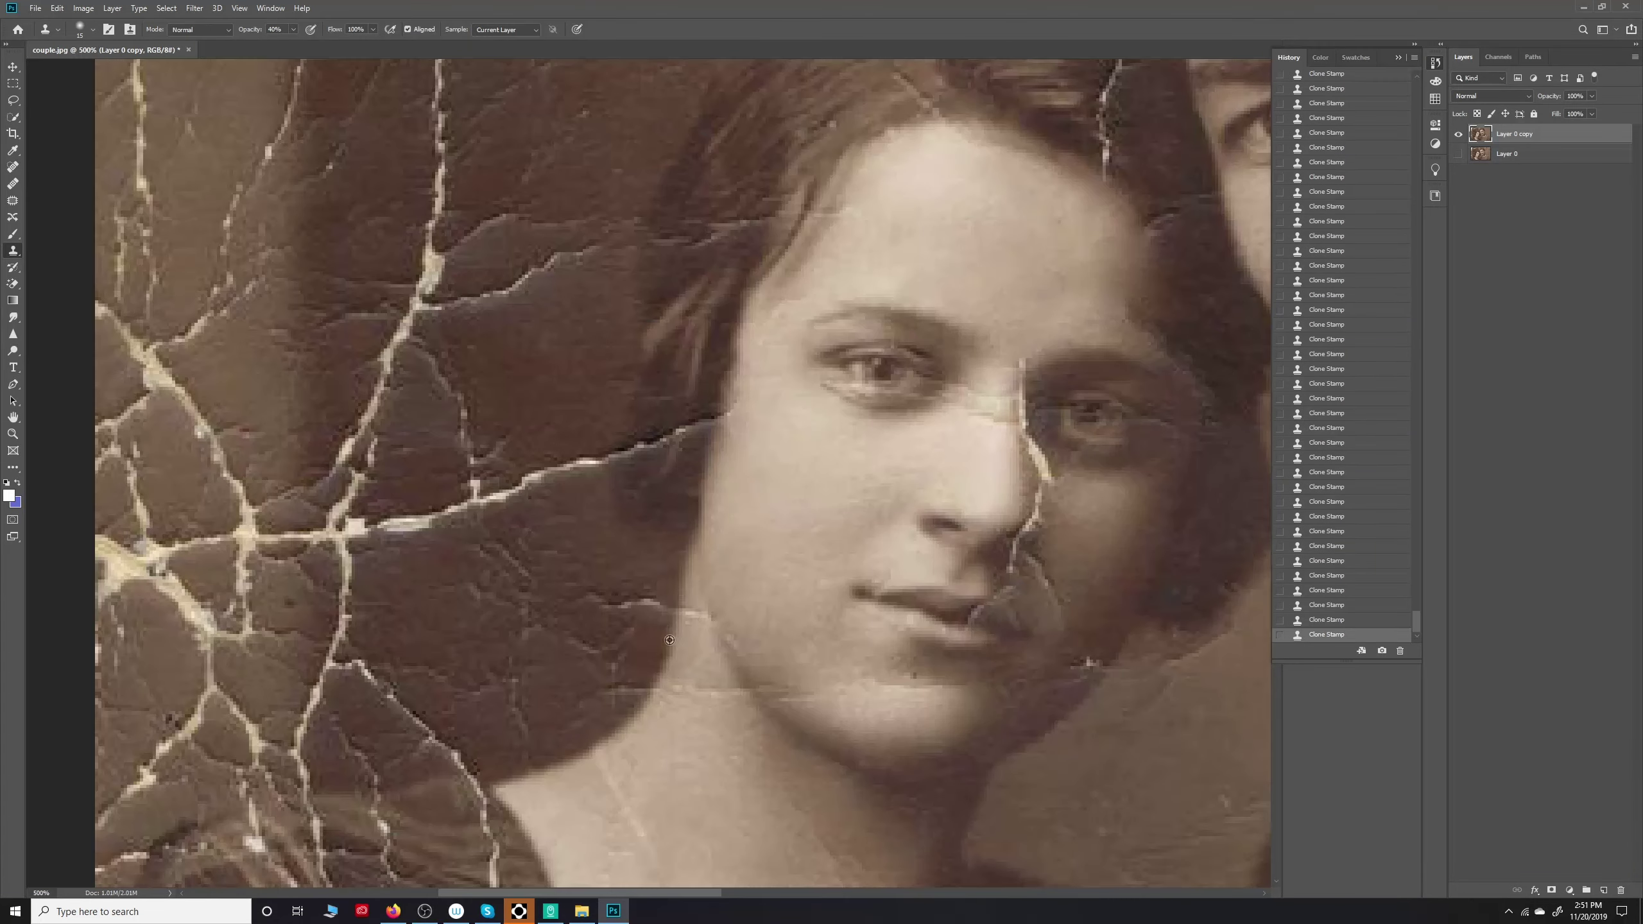
pyautogui.scroll(1, 755, 642)
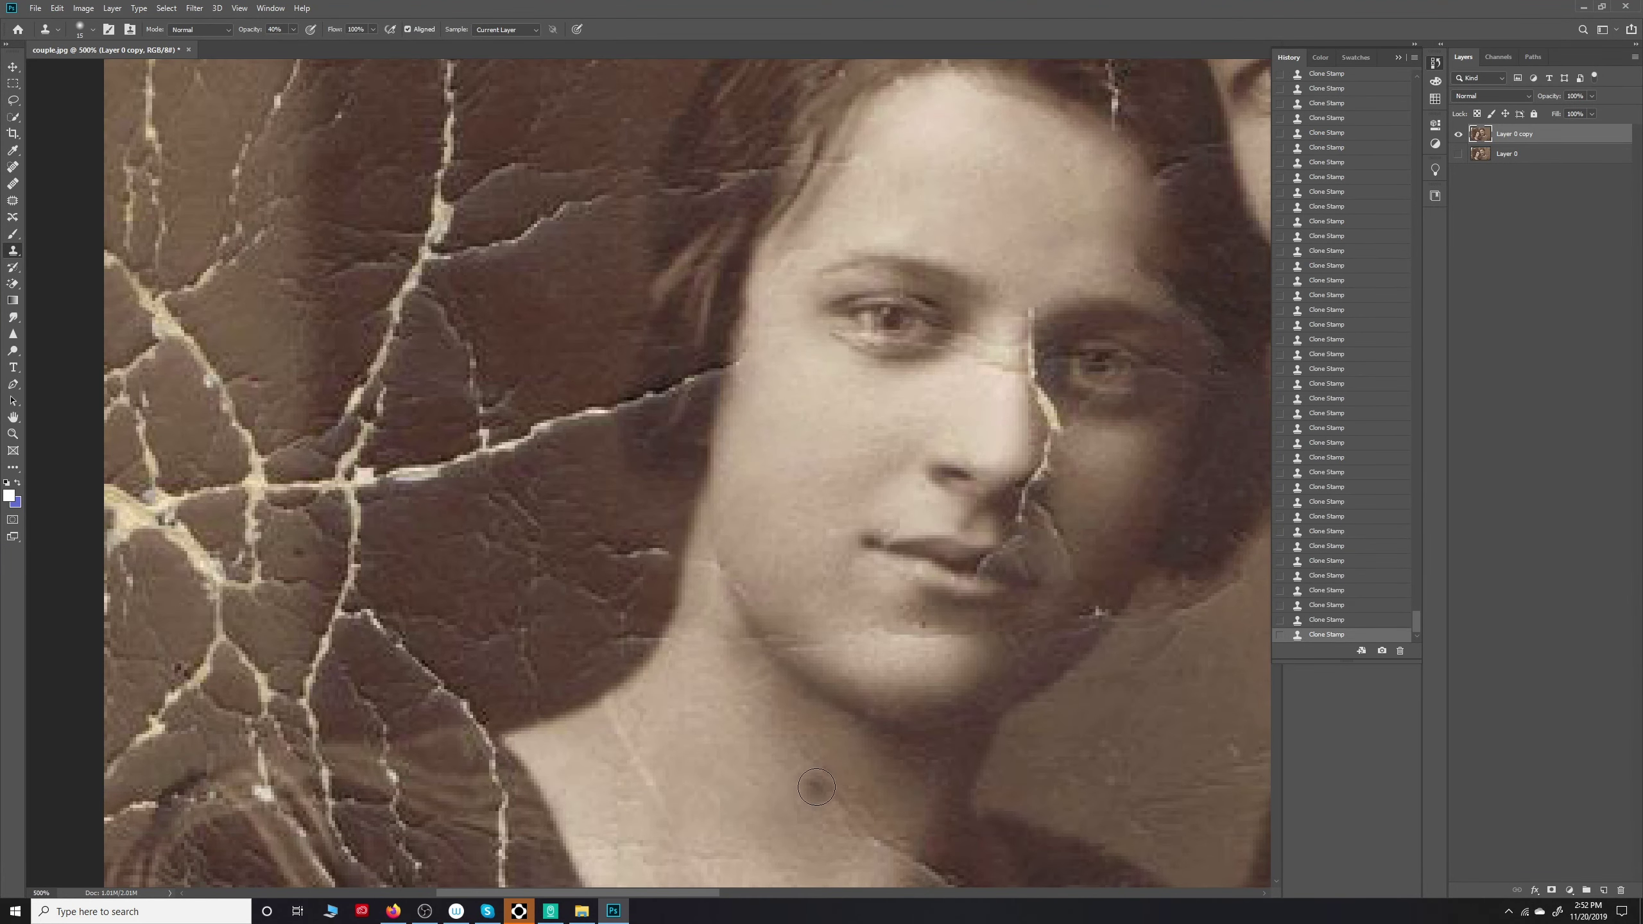
pyautogui.moveTo(738, 598); pyautogui.dragTo(834, 646)
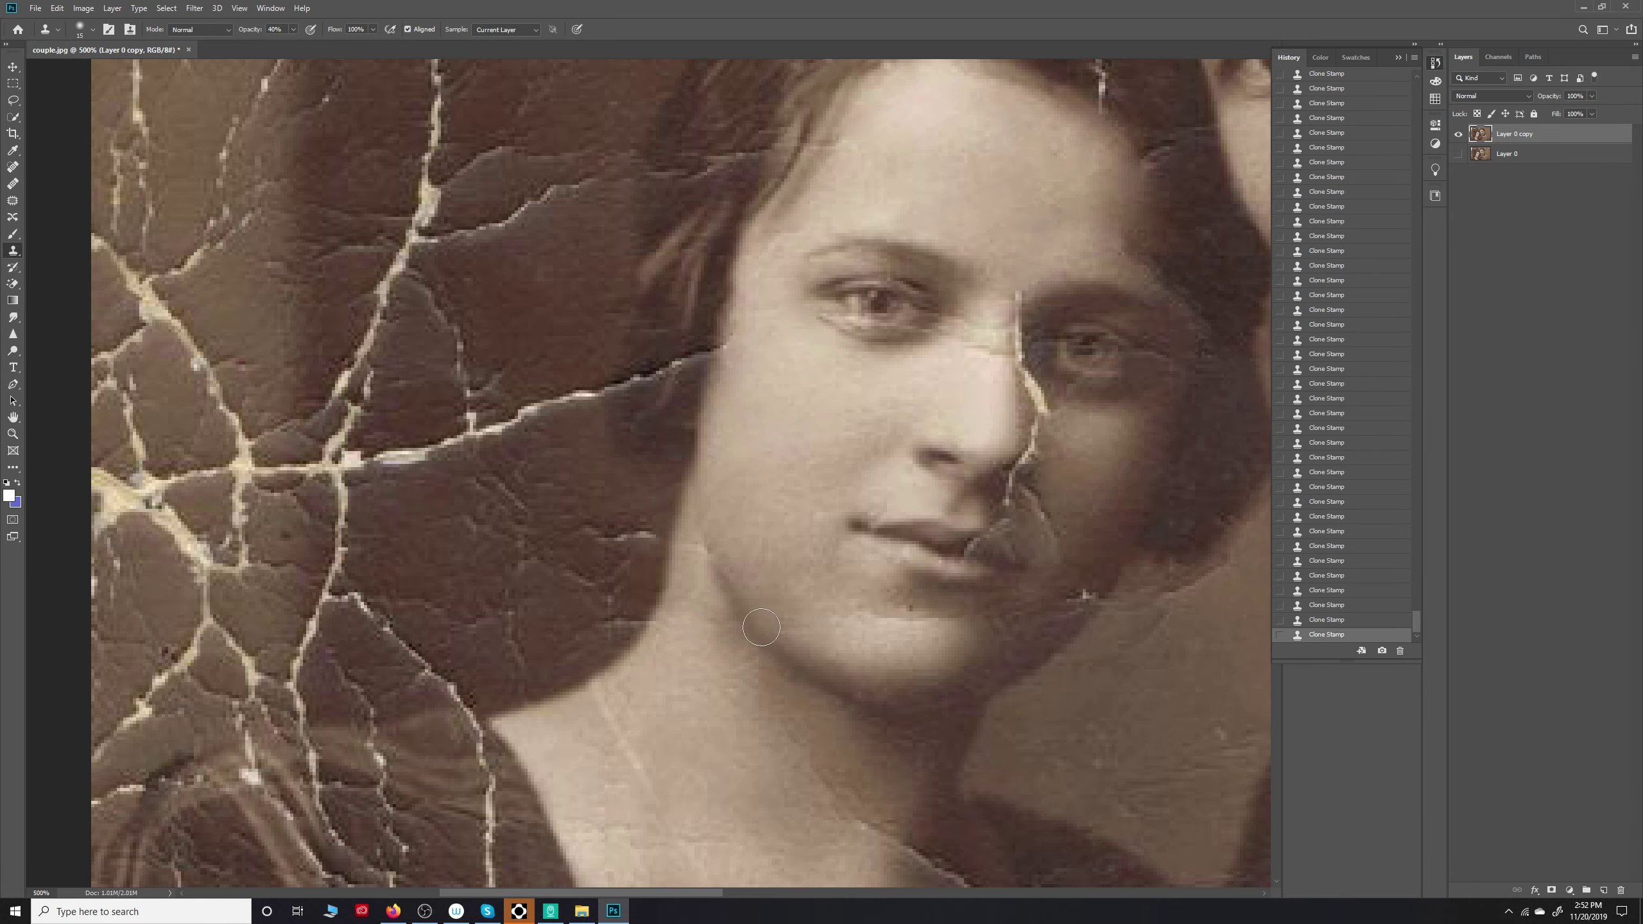
pyautogui.scroll(-5, 876, 673)
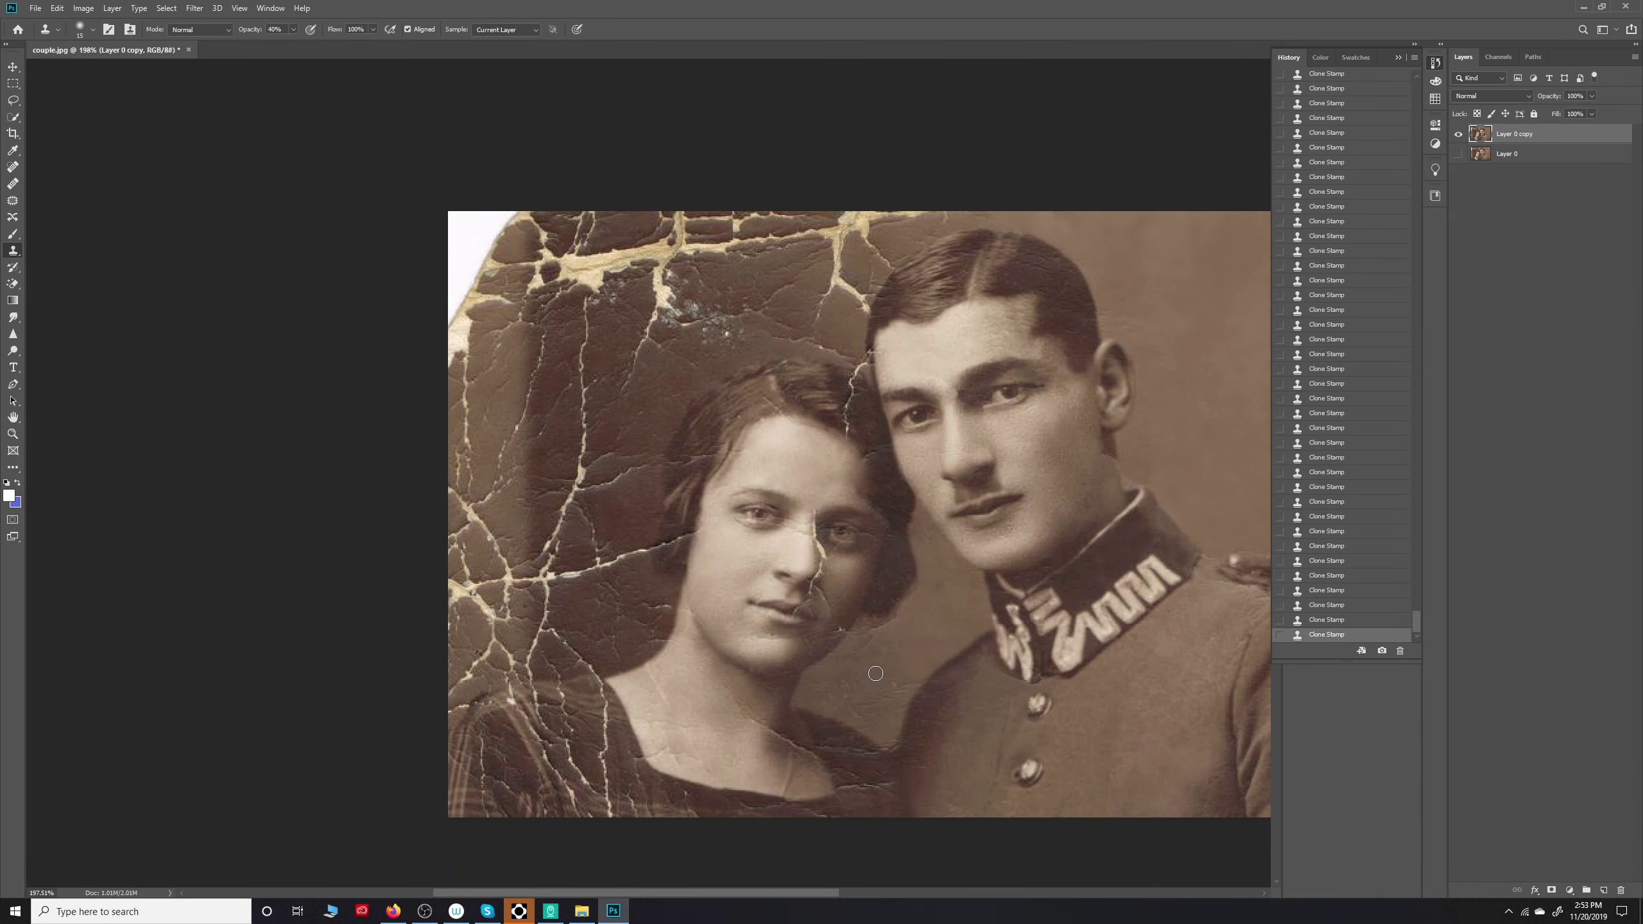
# Step: Undo the poor clone stroke and re-clone over the crack on the woman's nose bridge
pyautogui.scroll(5, 818, 515)
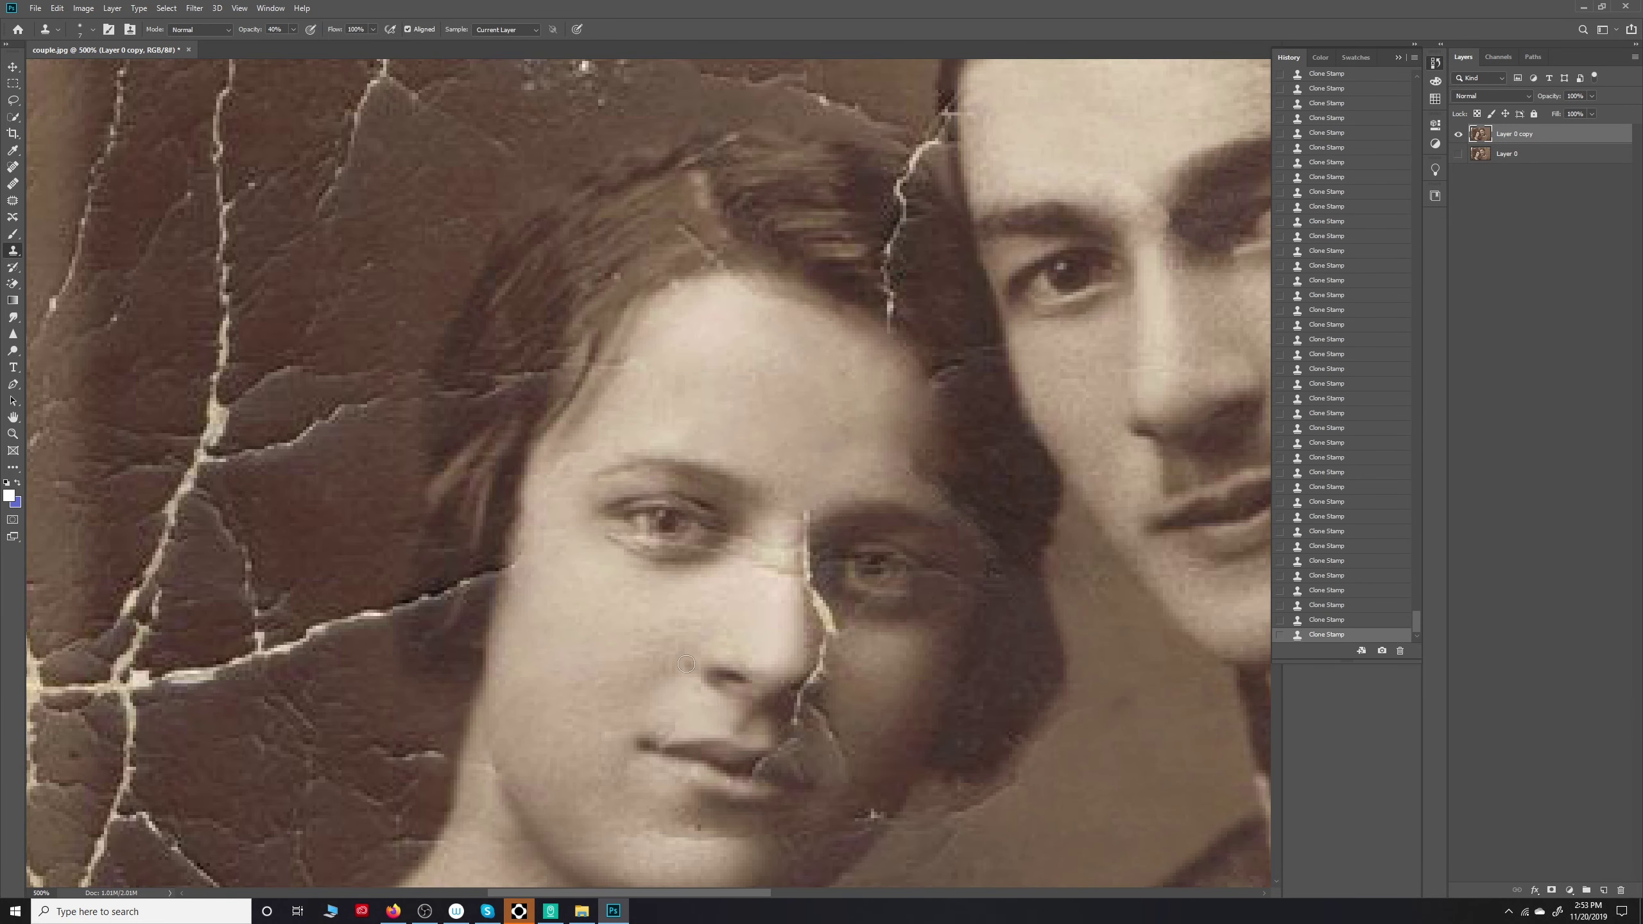
pyautogui.hotkey('ctrl', 'z')
pyautogui.scroll(-1, 626, 525)
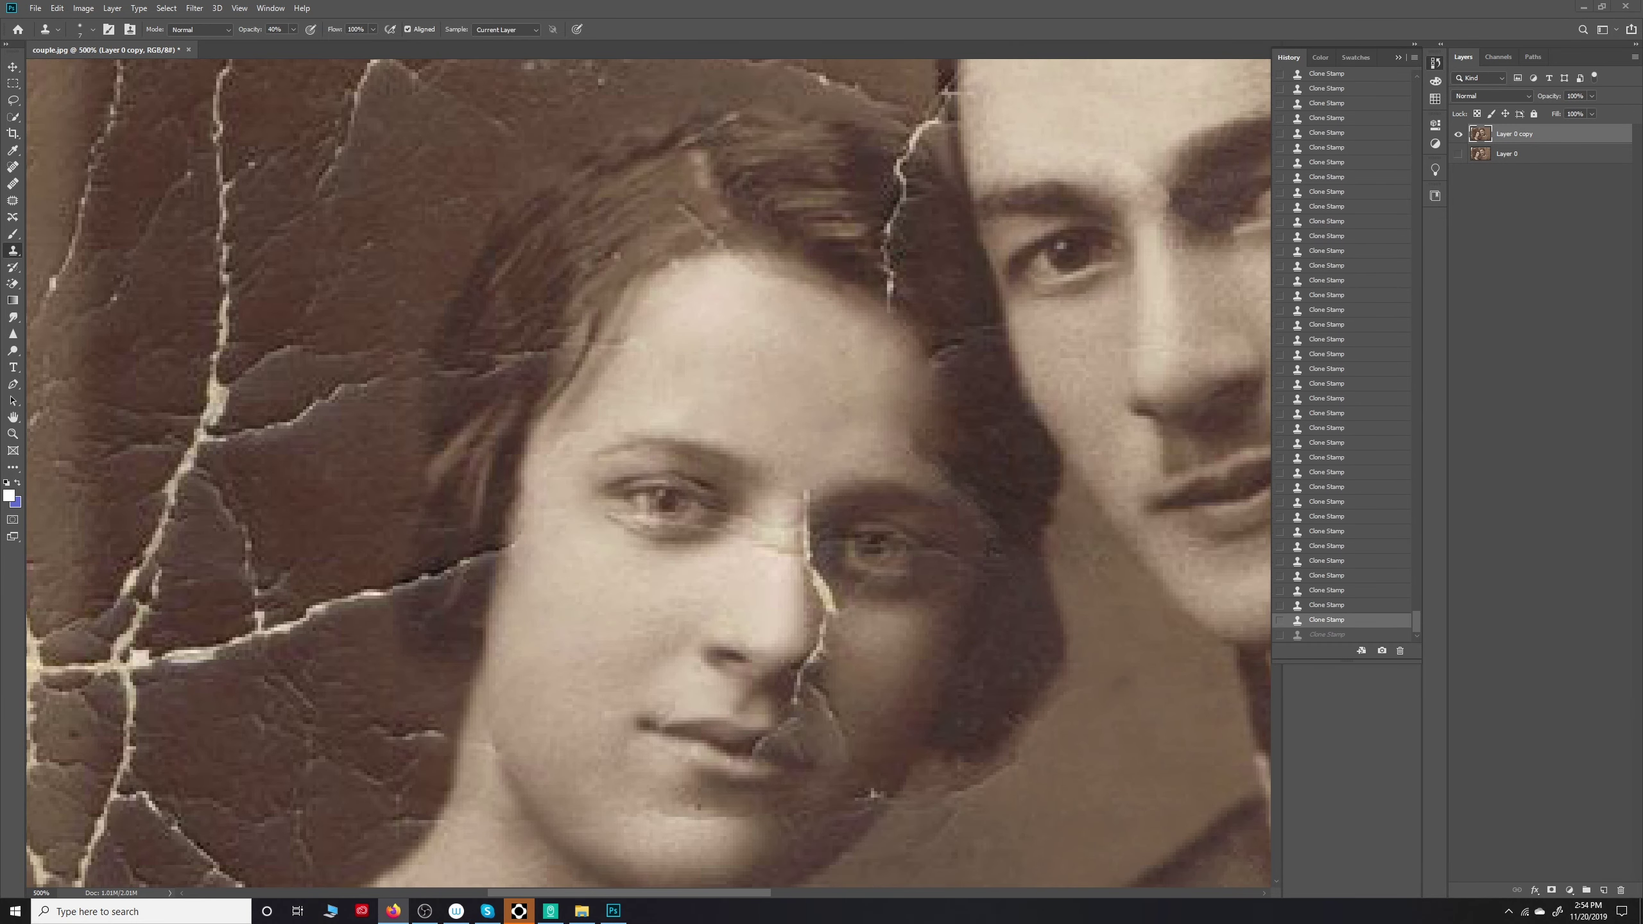
pyautogui.click(788, 556)
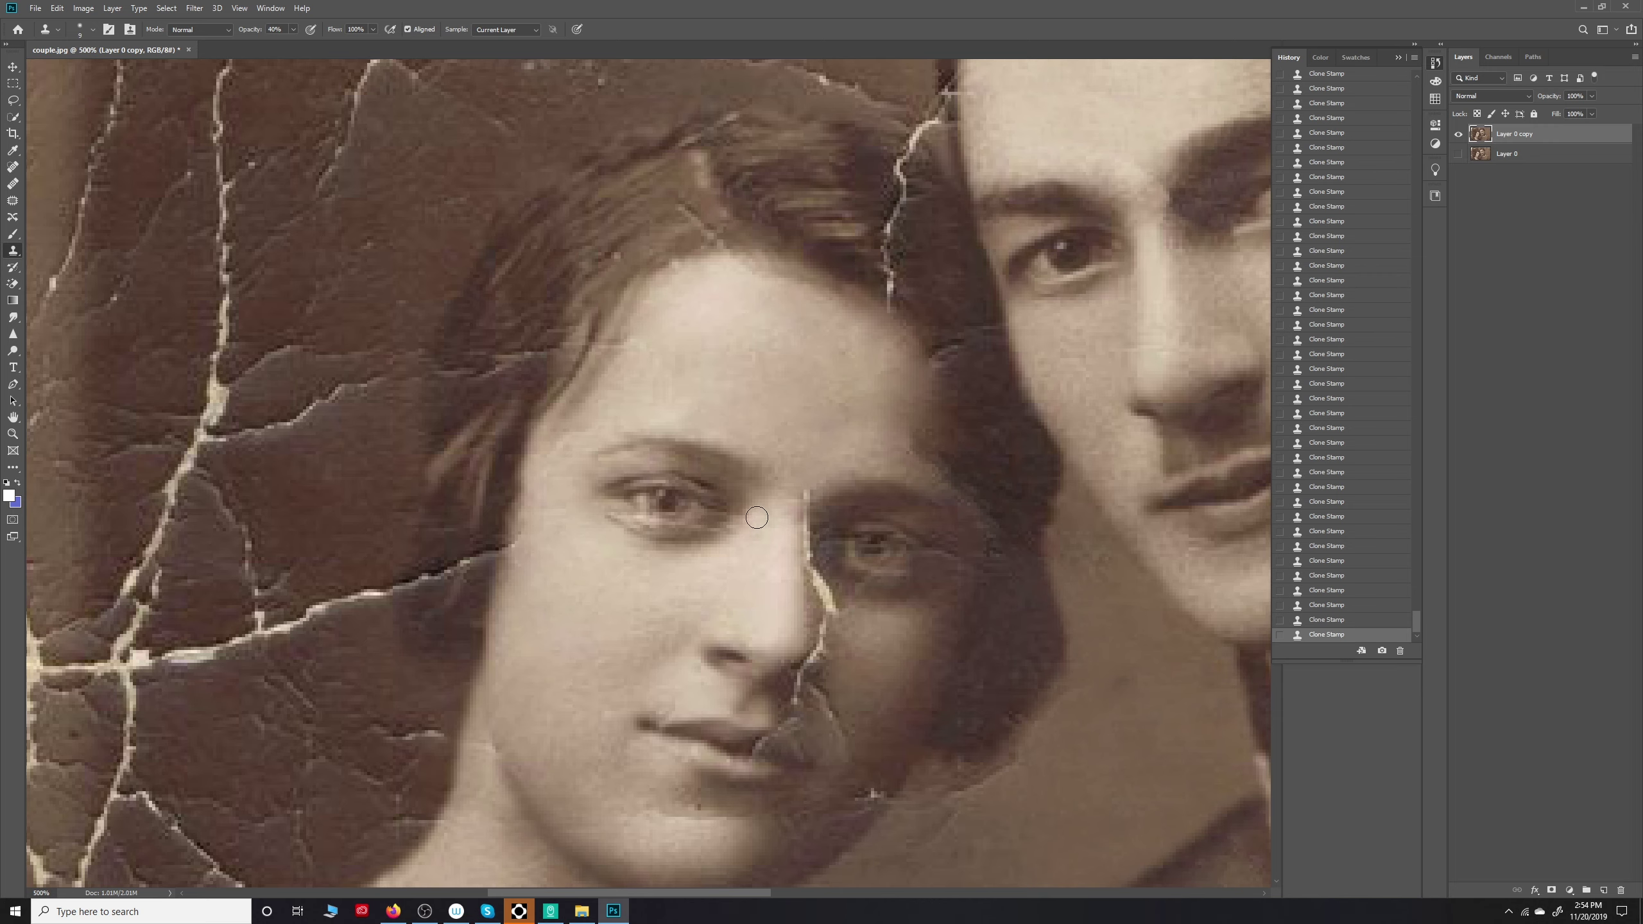
pyautogui.scroll(-3, 790, 631)
# Step: Zoom in and out repeatedly to inspect the cloned area around the woman's face
pyautogui.scroll(3, 748, 587)
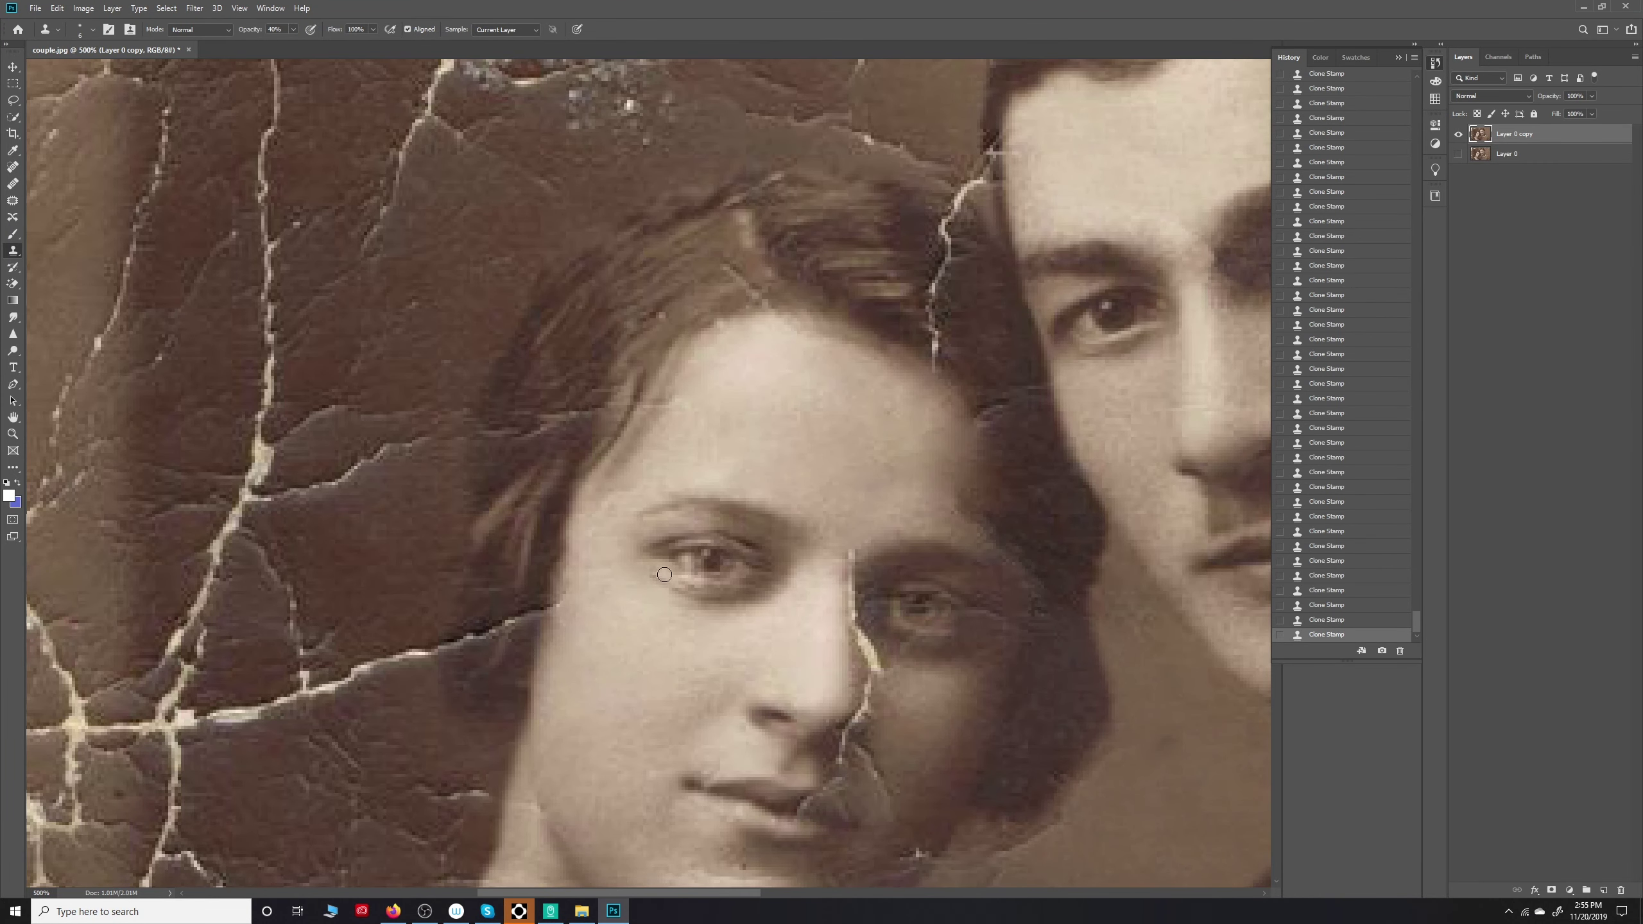
pyautogui.scroll(-4, 656, 617)
pyautogui.scroll(1, 686, 556)
pyautogui.scroll(2, 699, 531)
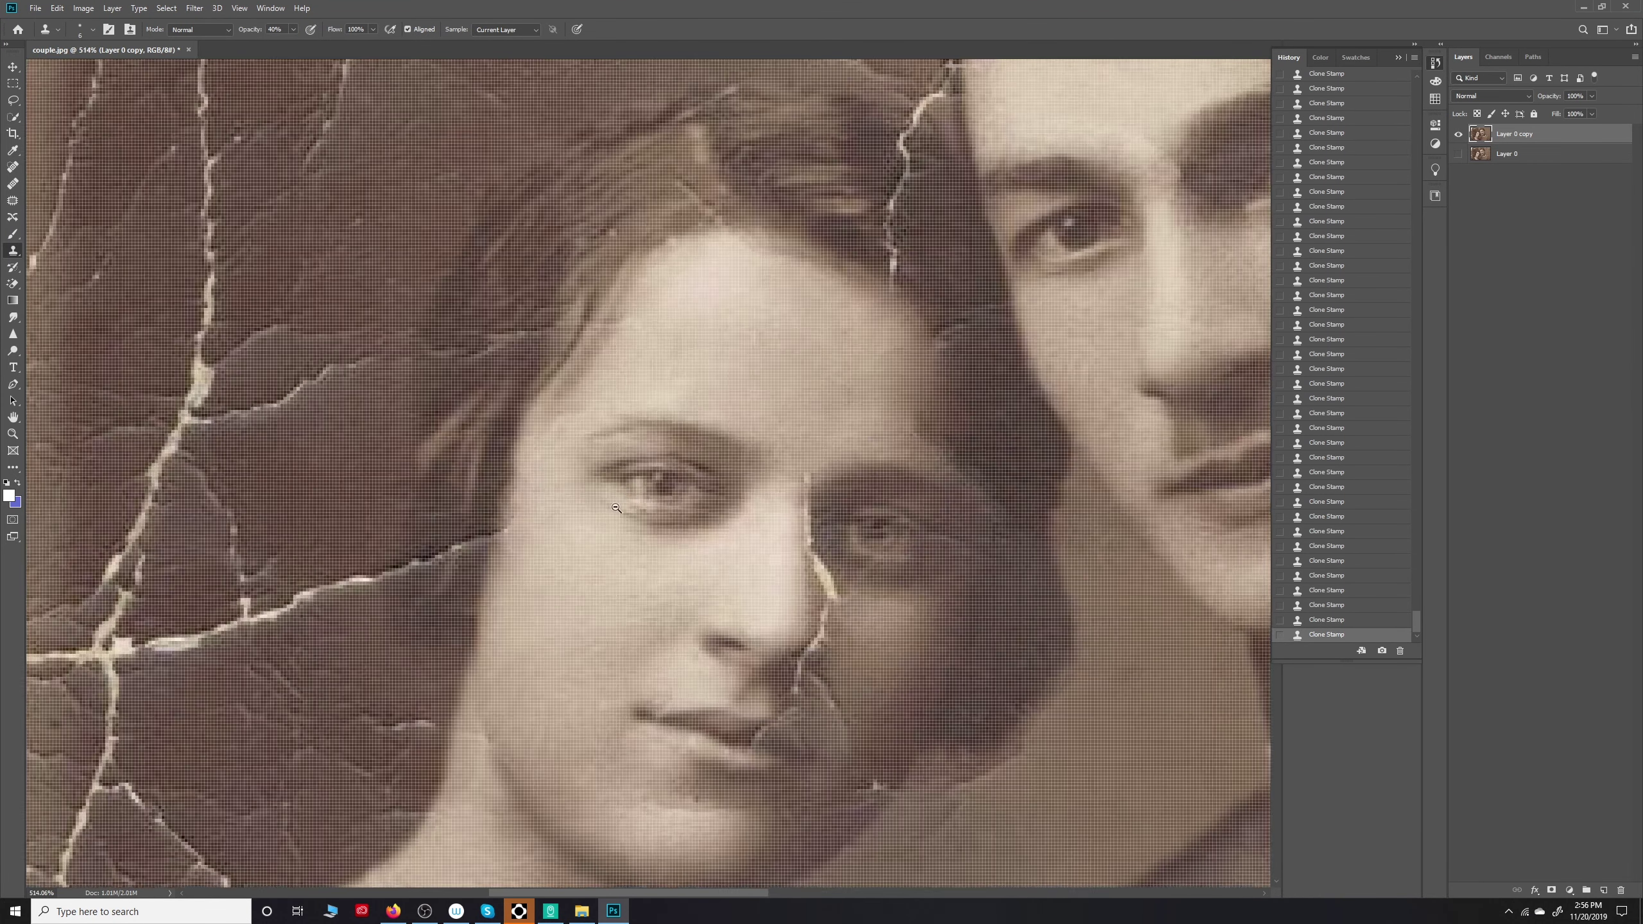
pyautogui.scroll(1, 714, 503)
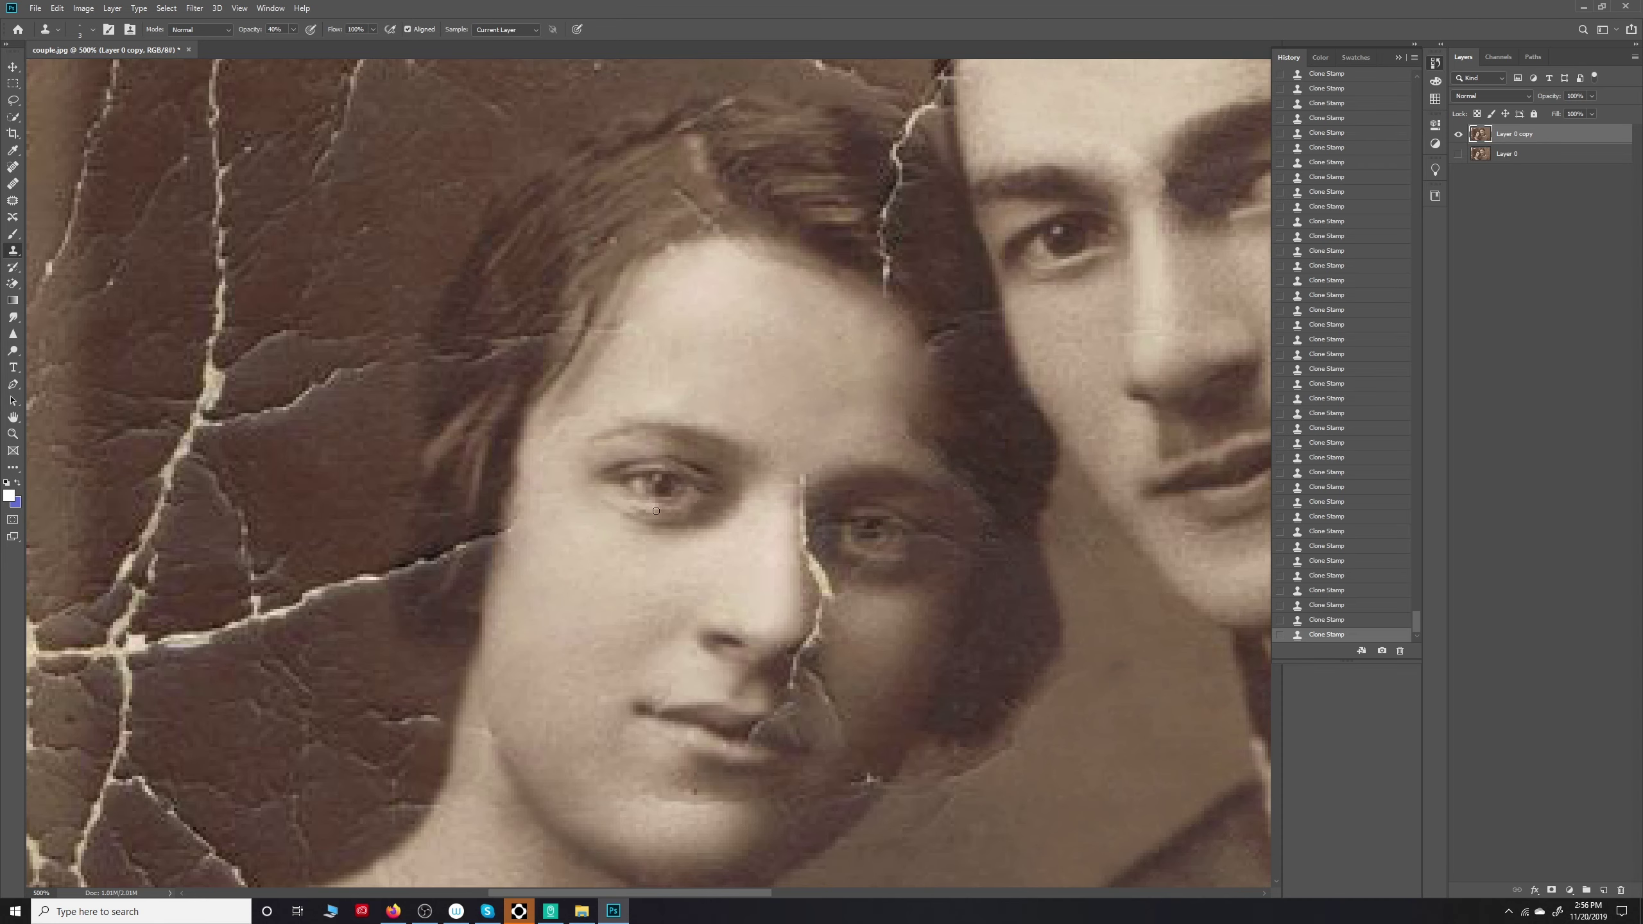
pyautogui.scroll(-1, 656, 511)
pyautogui.scroll(-4, 659, 521)
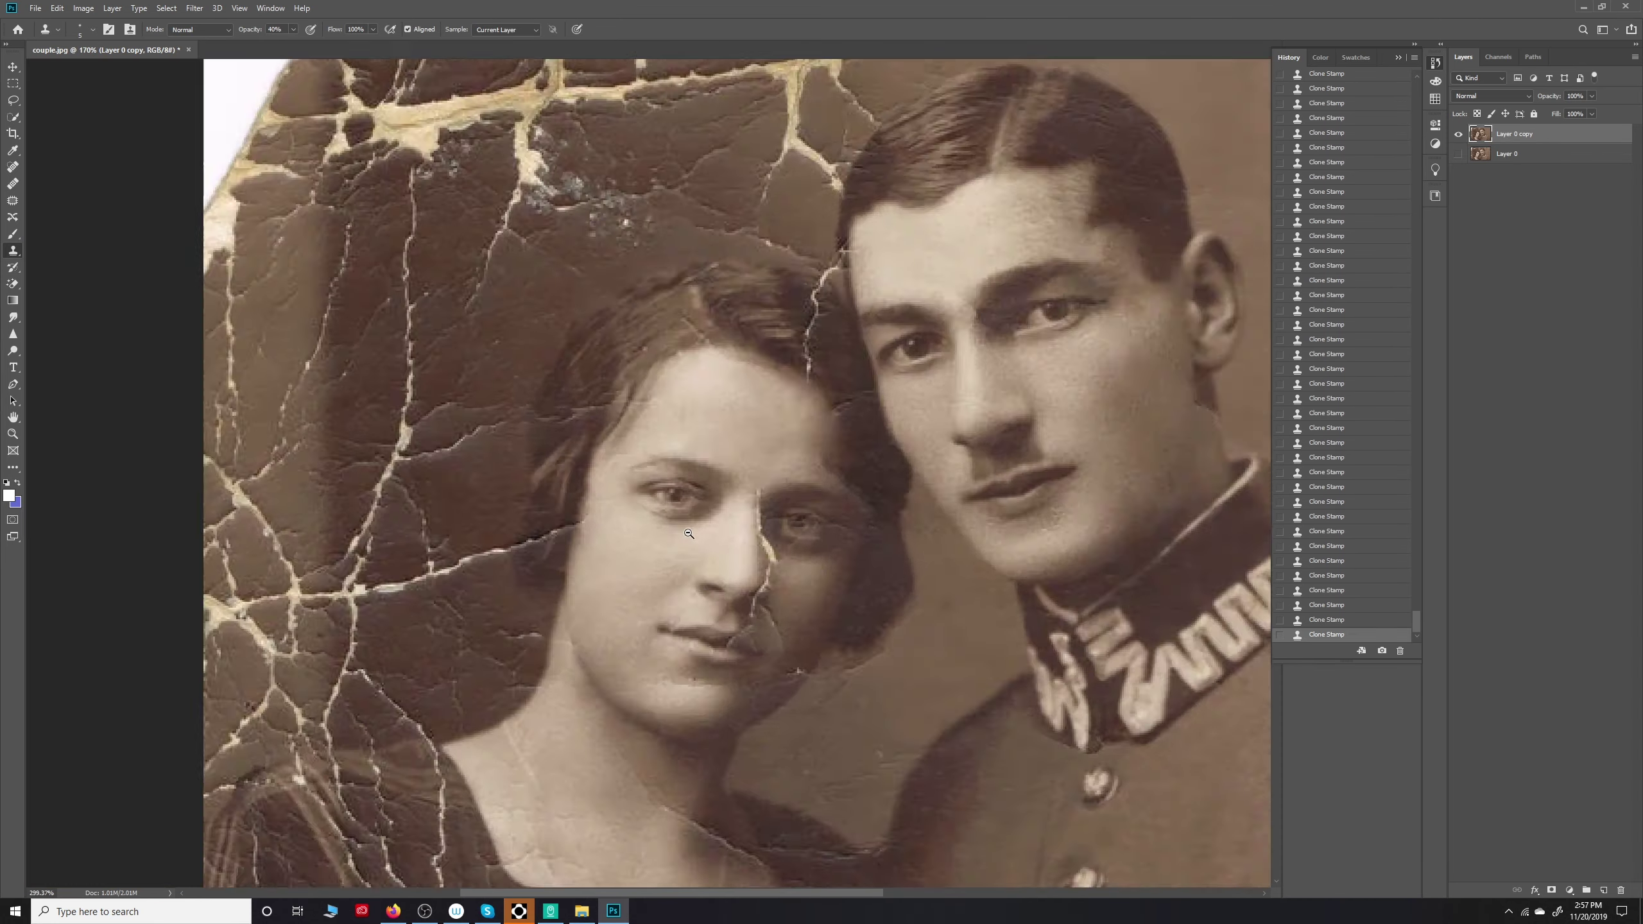
pyautogui.scroll(4, 691, 486)
pyautogui.scroll(-4, 799, 563)
pyautogui.scroll(4, 658, 568)
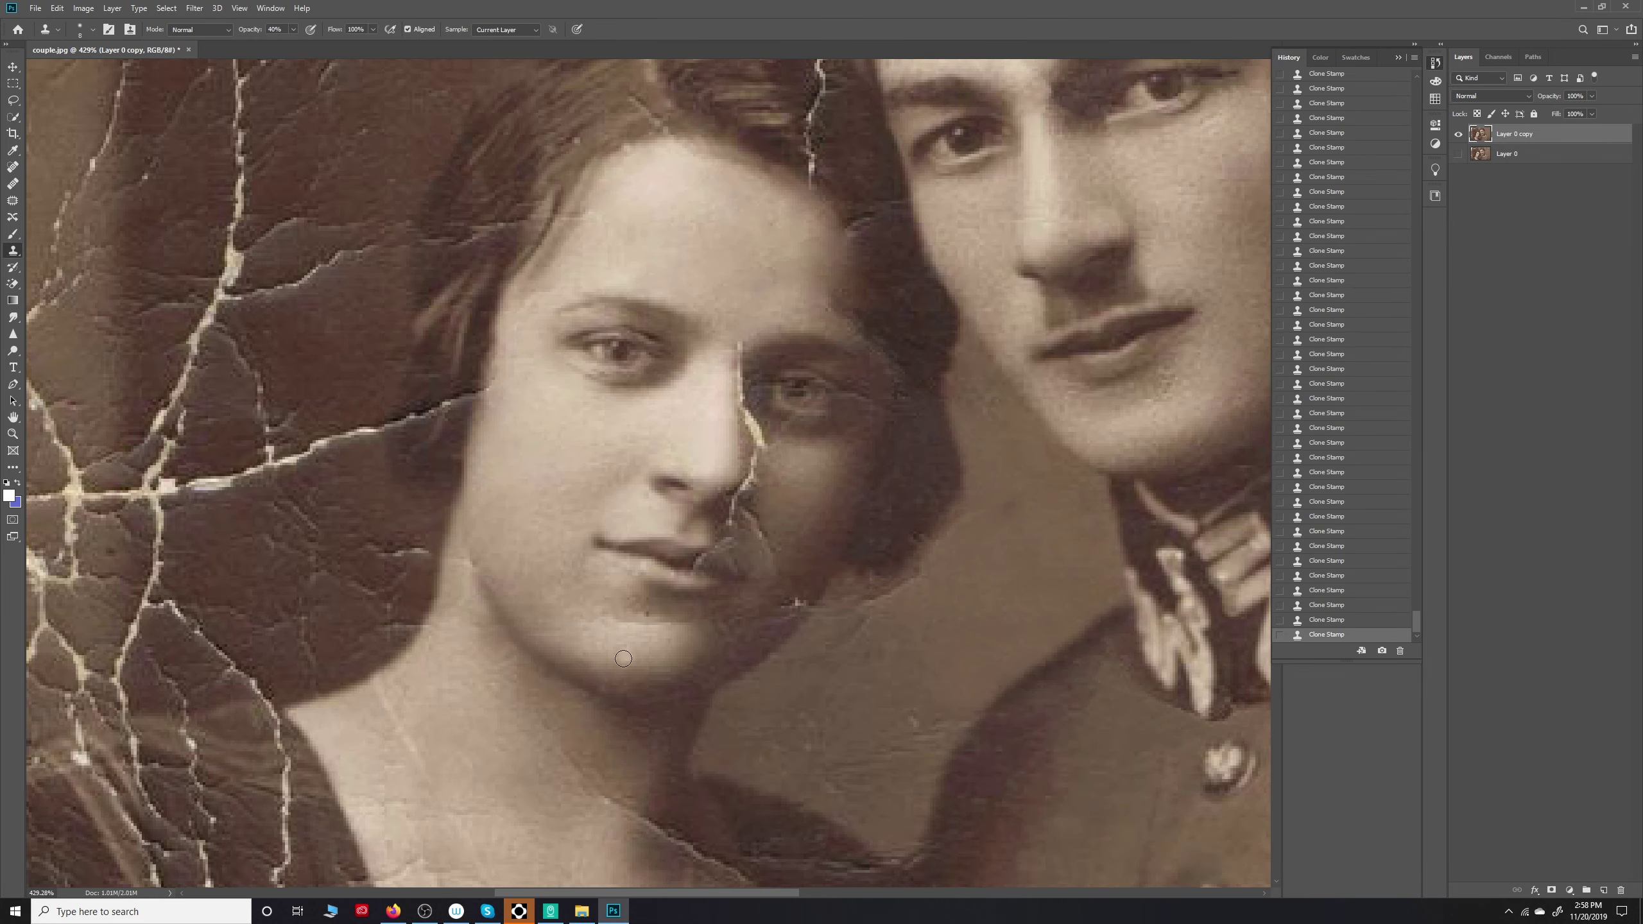
pyautogui.scroll(-4, 624, 658)
pyautogui.scroll(4, 611, 572)
pyautogui.scroll(-4, 665, 656)
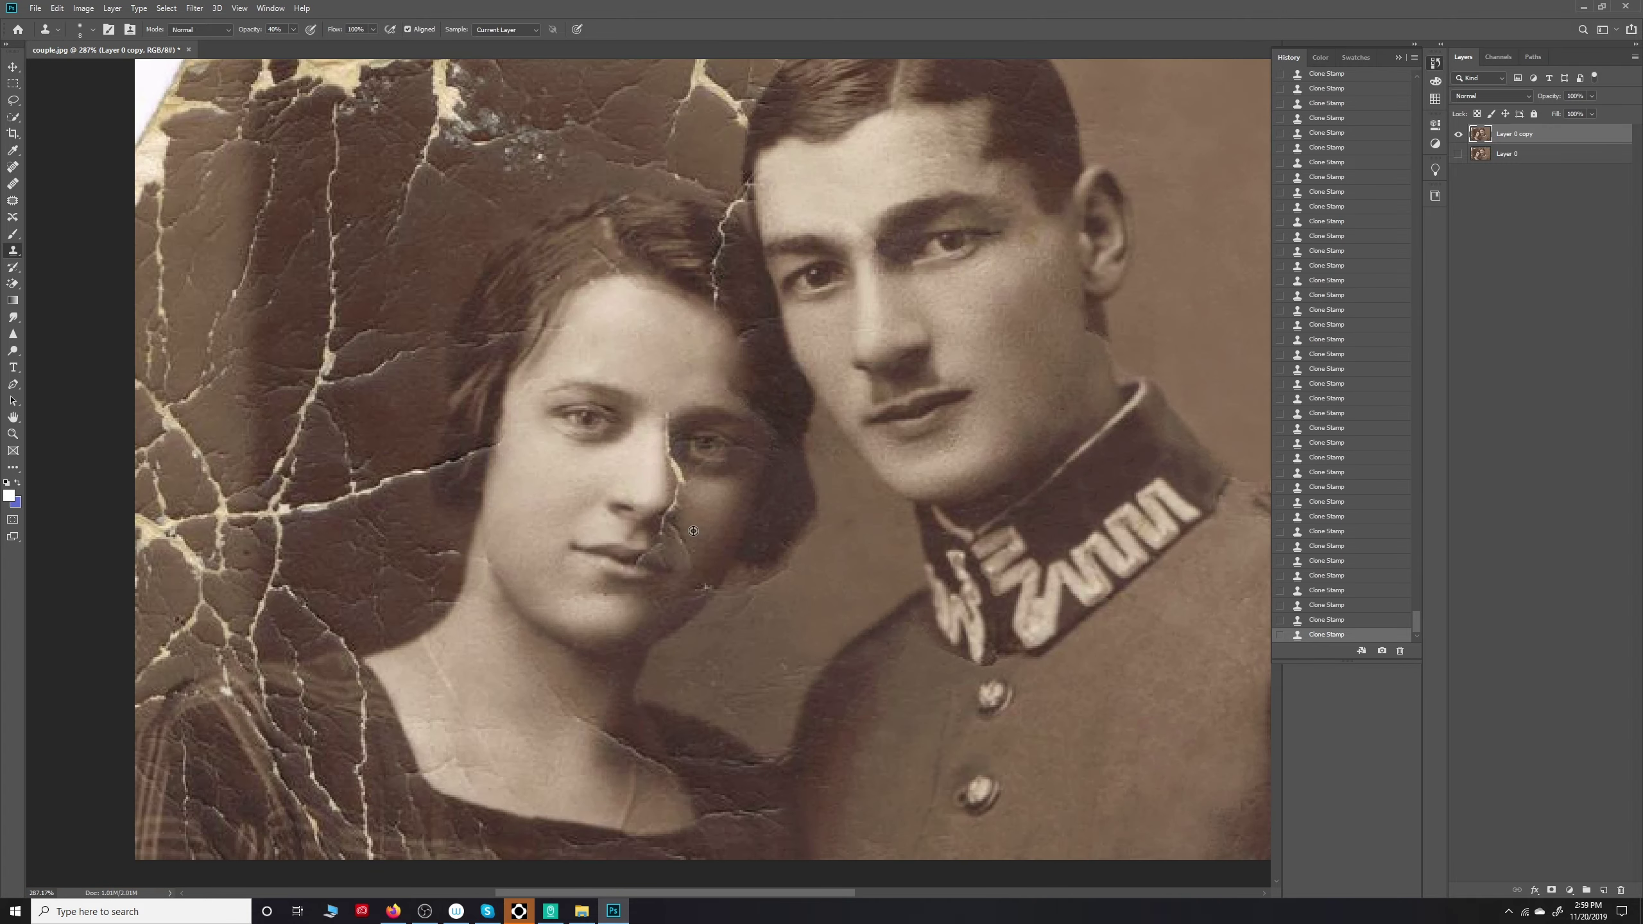
pyautogui.scroll(4, 689, 546)
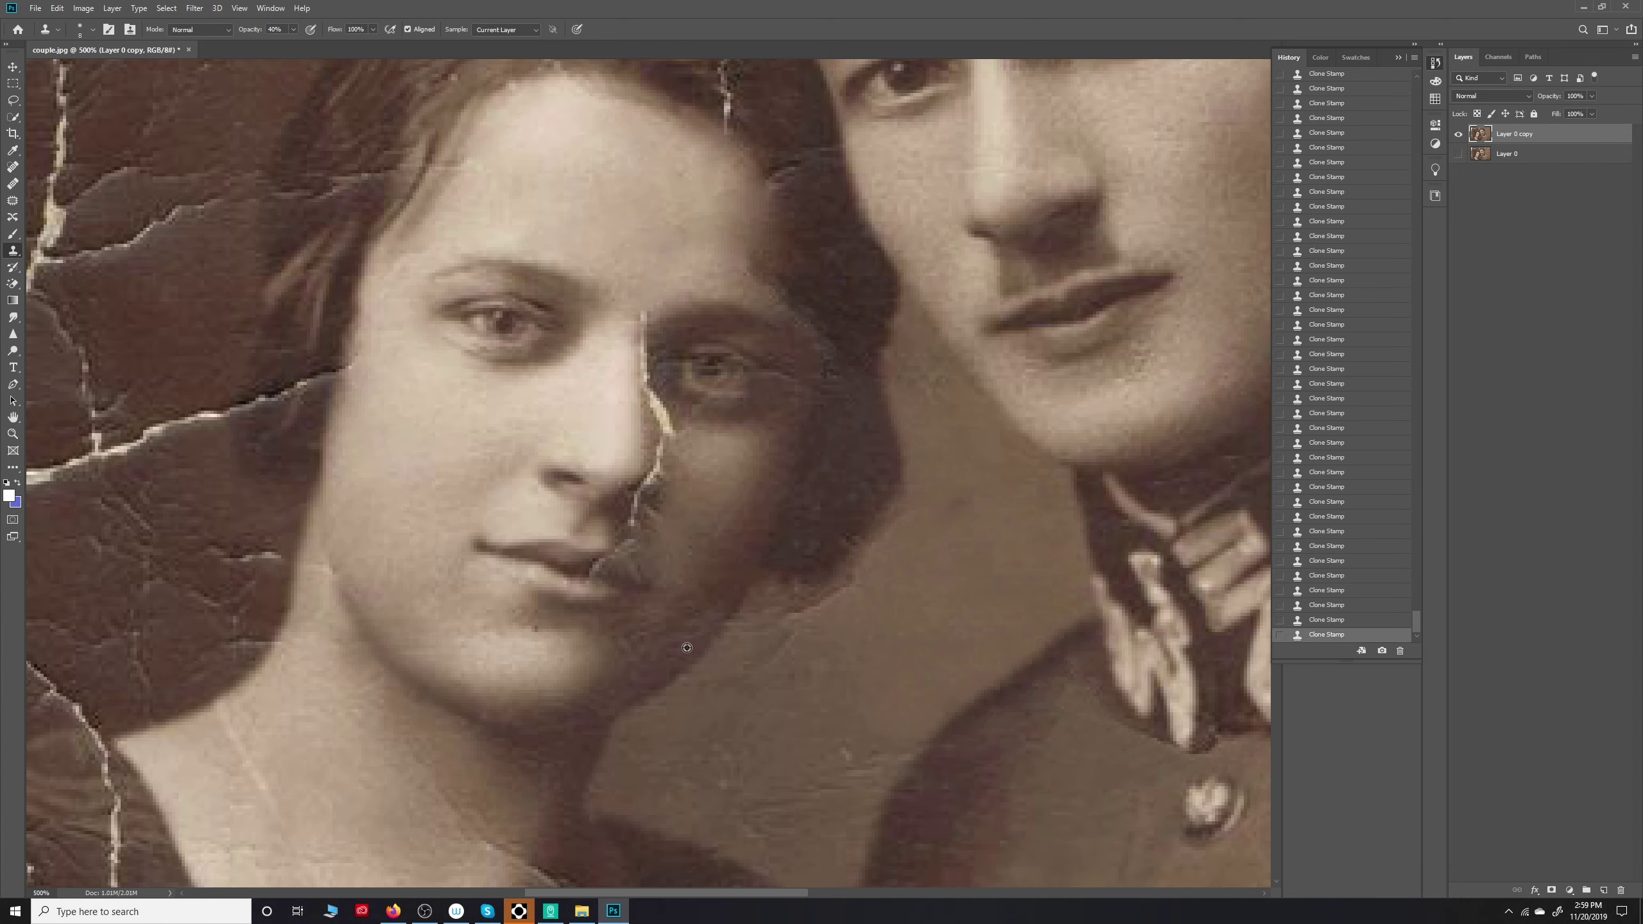
pyautogui.scroll(-4, 876, 554)
# Step: Trace a Pen path around the backdrop patch between her chin and the man's collar, then make it a selection
pyautogui.scroll(4, 647, 583)
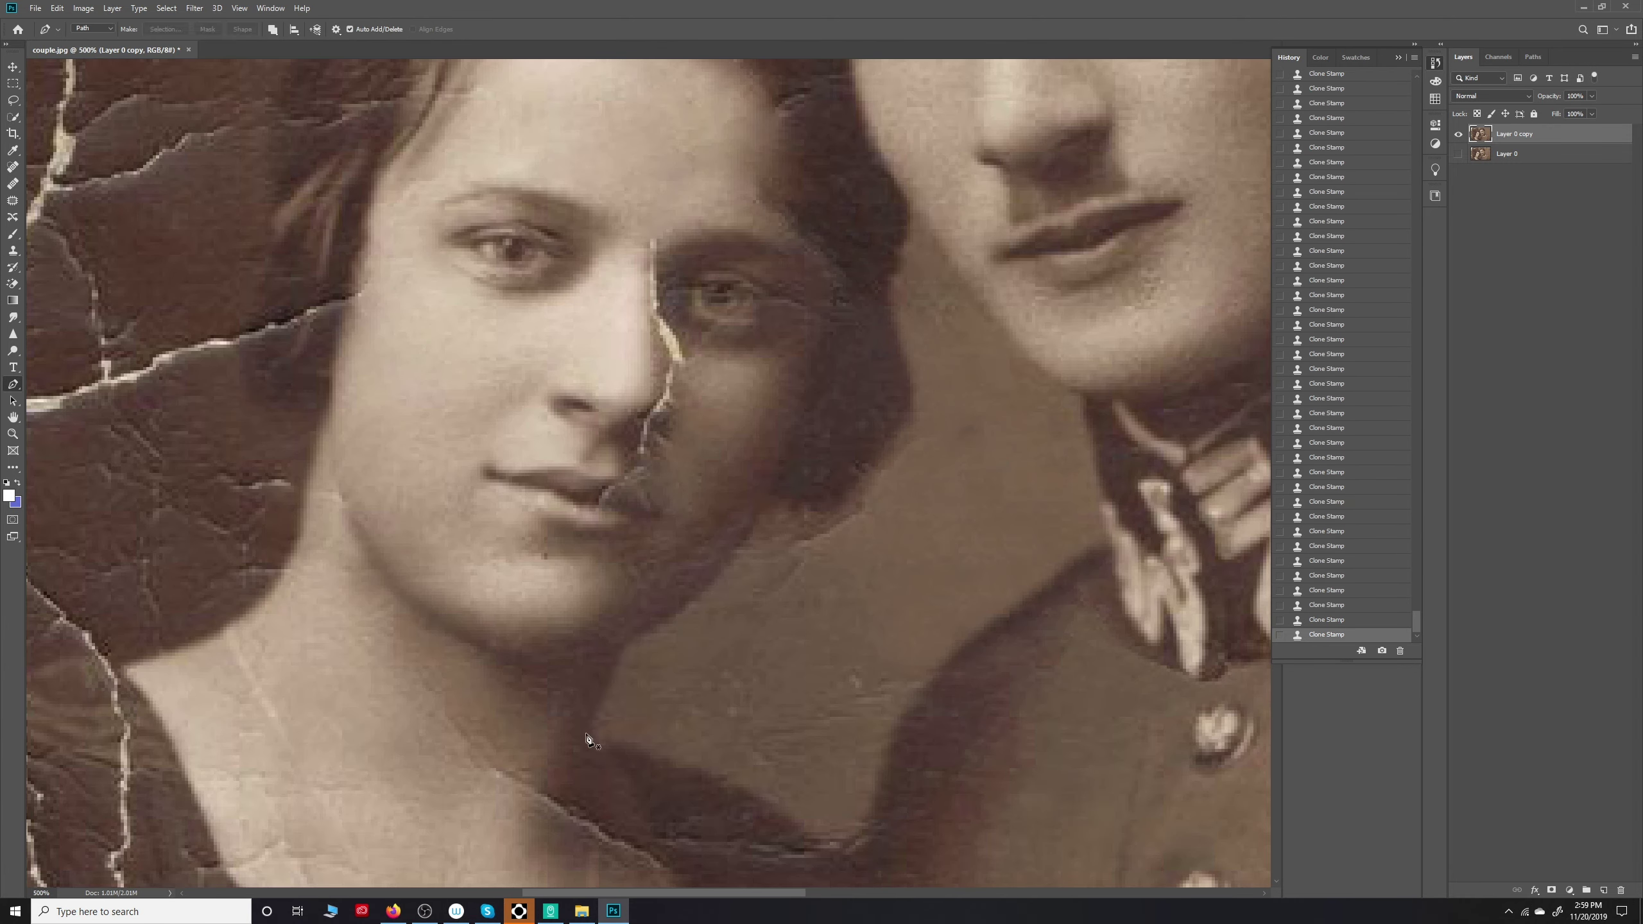
pyautogui.press('p')
pyautogui.click(595, 726)
pyautogui.click(615, 663)
pyautogui.click(749, 535)
pyautogui.click(771, 491)
pyautogui.click(843, 508)
pyautogui.click(907, 408)
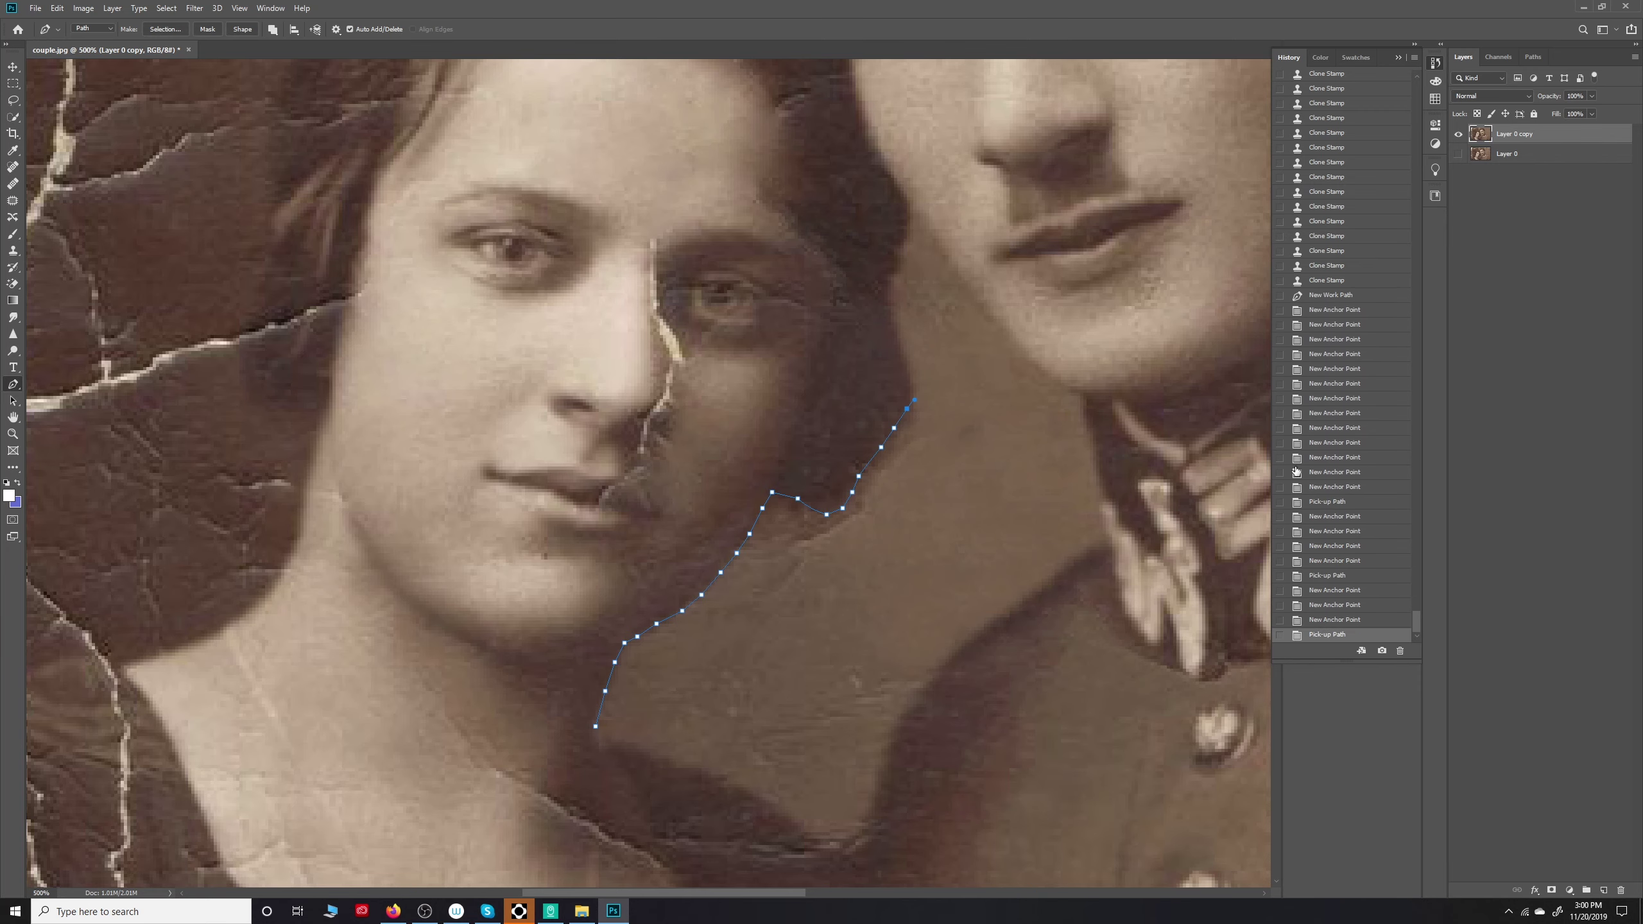
pyautogui.click(952, 447)
pyautogui.click(962, 649)
pyautogui.click(903, 710)
pyautogui.scroll(-3, 639, 541)
pyautogui.click(617, 634)
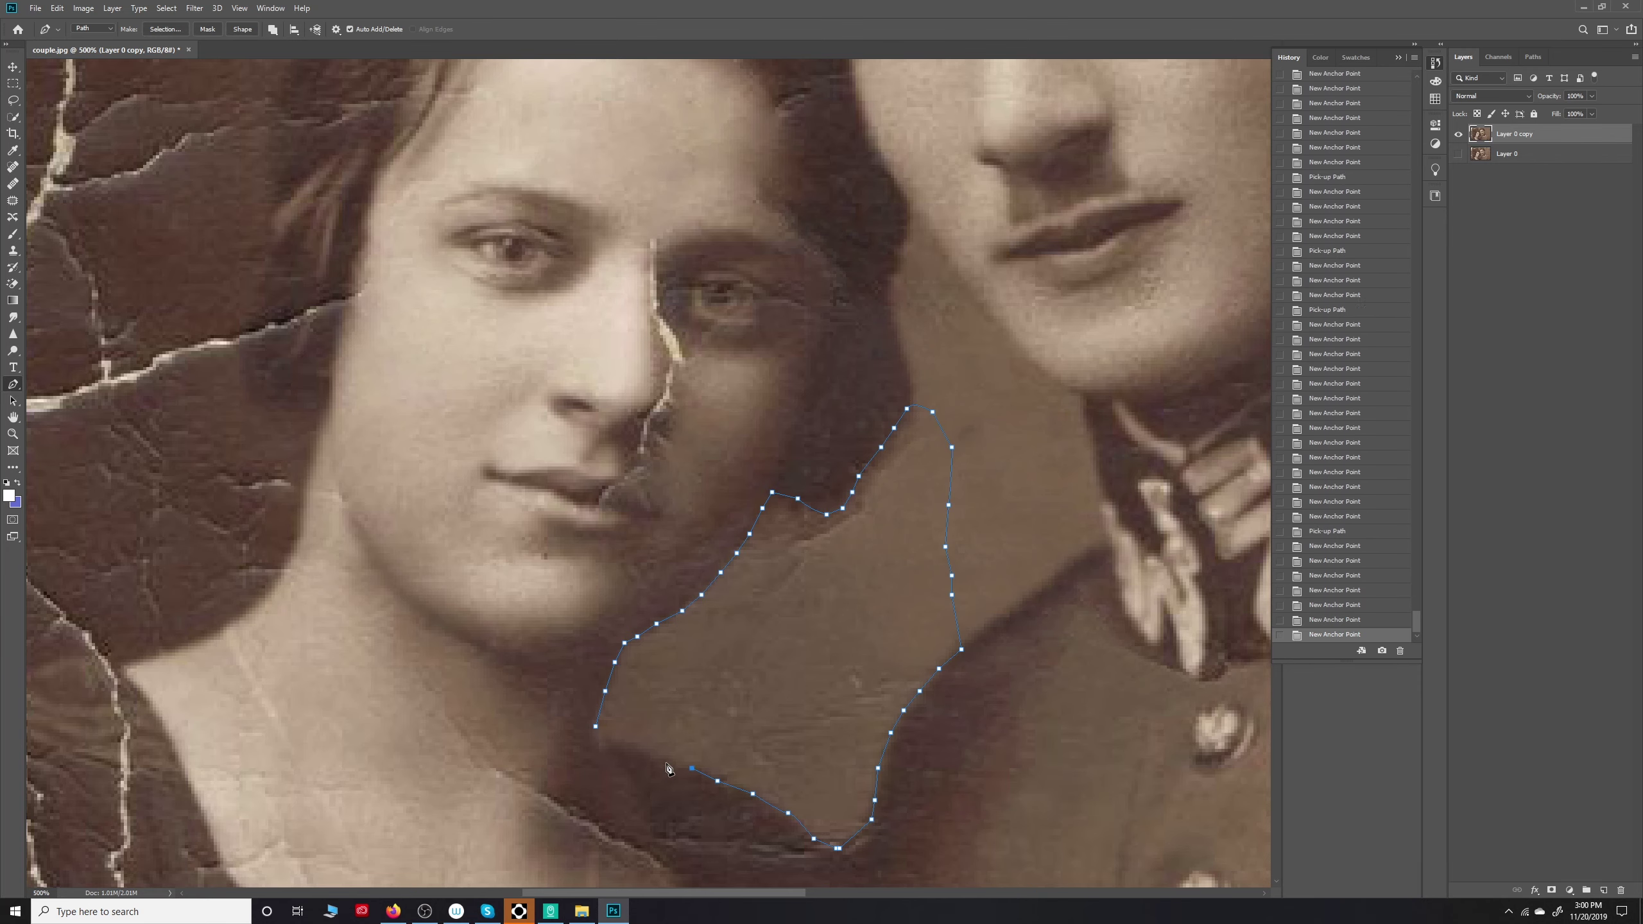
pyautogui.hotkey('ctrl', 'Return')
# Step: Clone-stamp sampled clean brown background over the cracks inside the selected patch
pyautogui.press('s')
pyautogui.keyDown('alt'); pyautogui.click(819, 521); pyautogui.keyUp('alt')
pyautogui.click(752, 614)
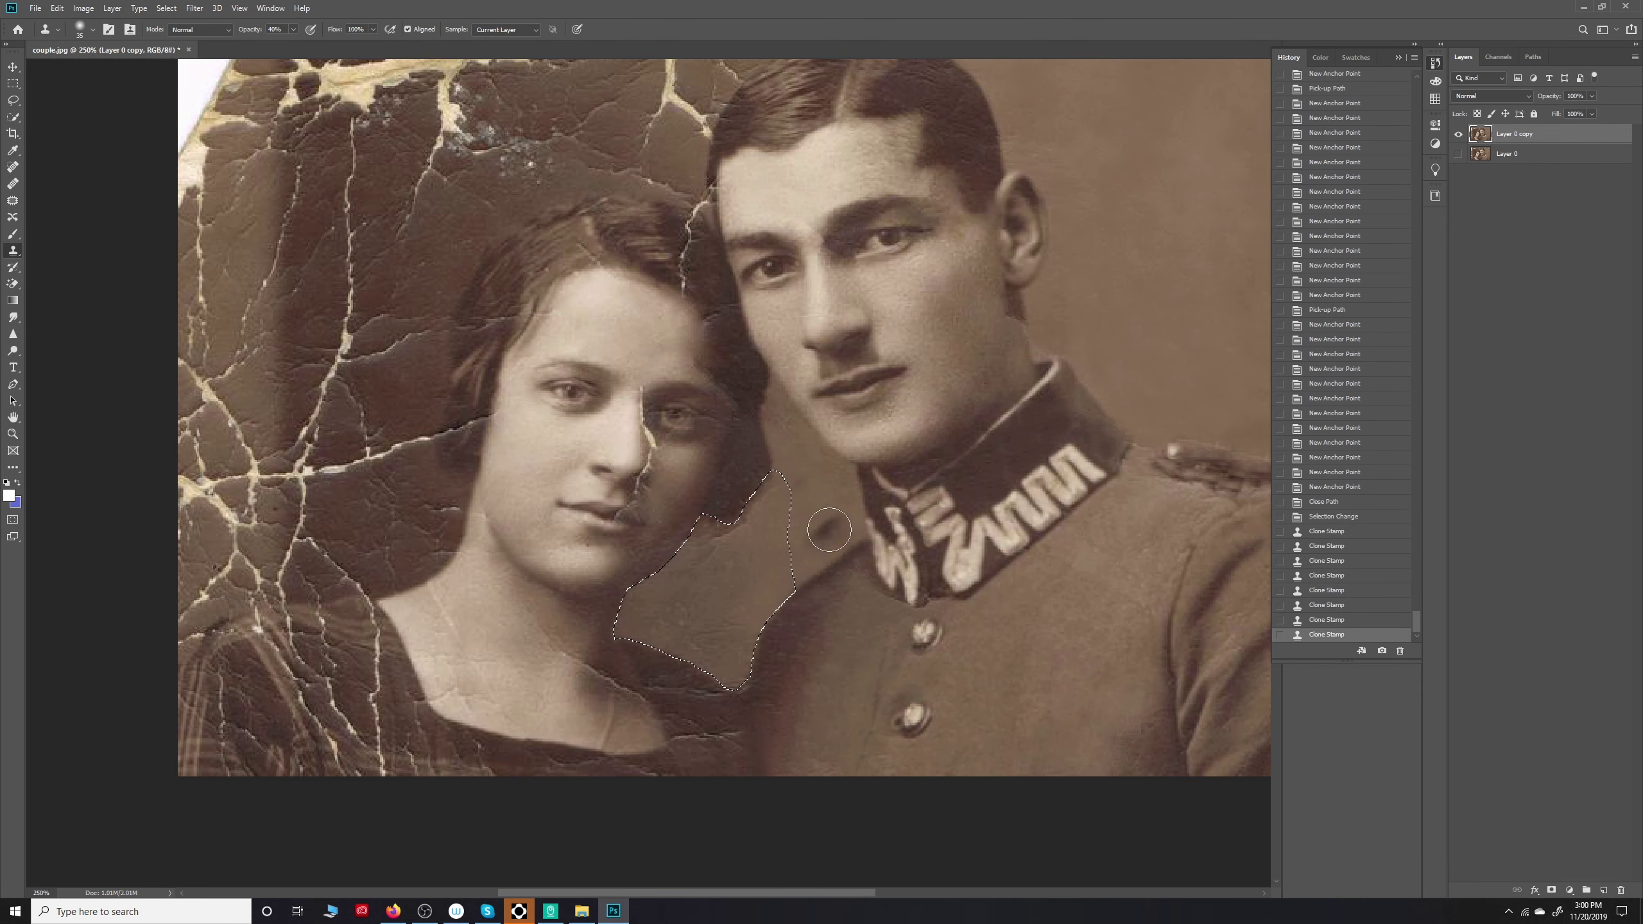
pyautogui.click(713, 547)
pyautogui.click(780, 518)
pyautogui.click(659, 561)
pyautogui.click(769, 583)
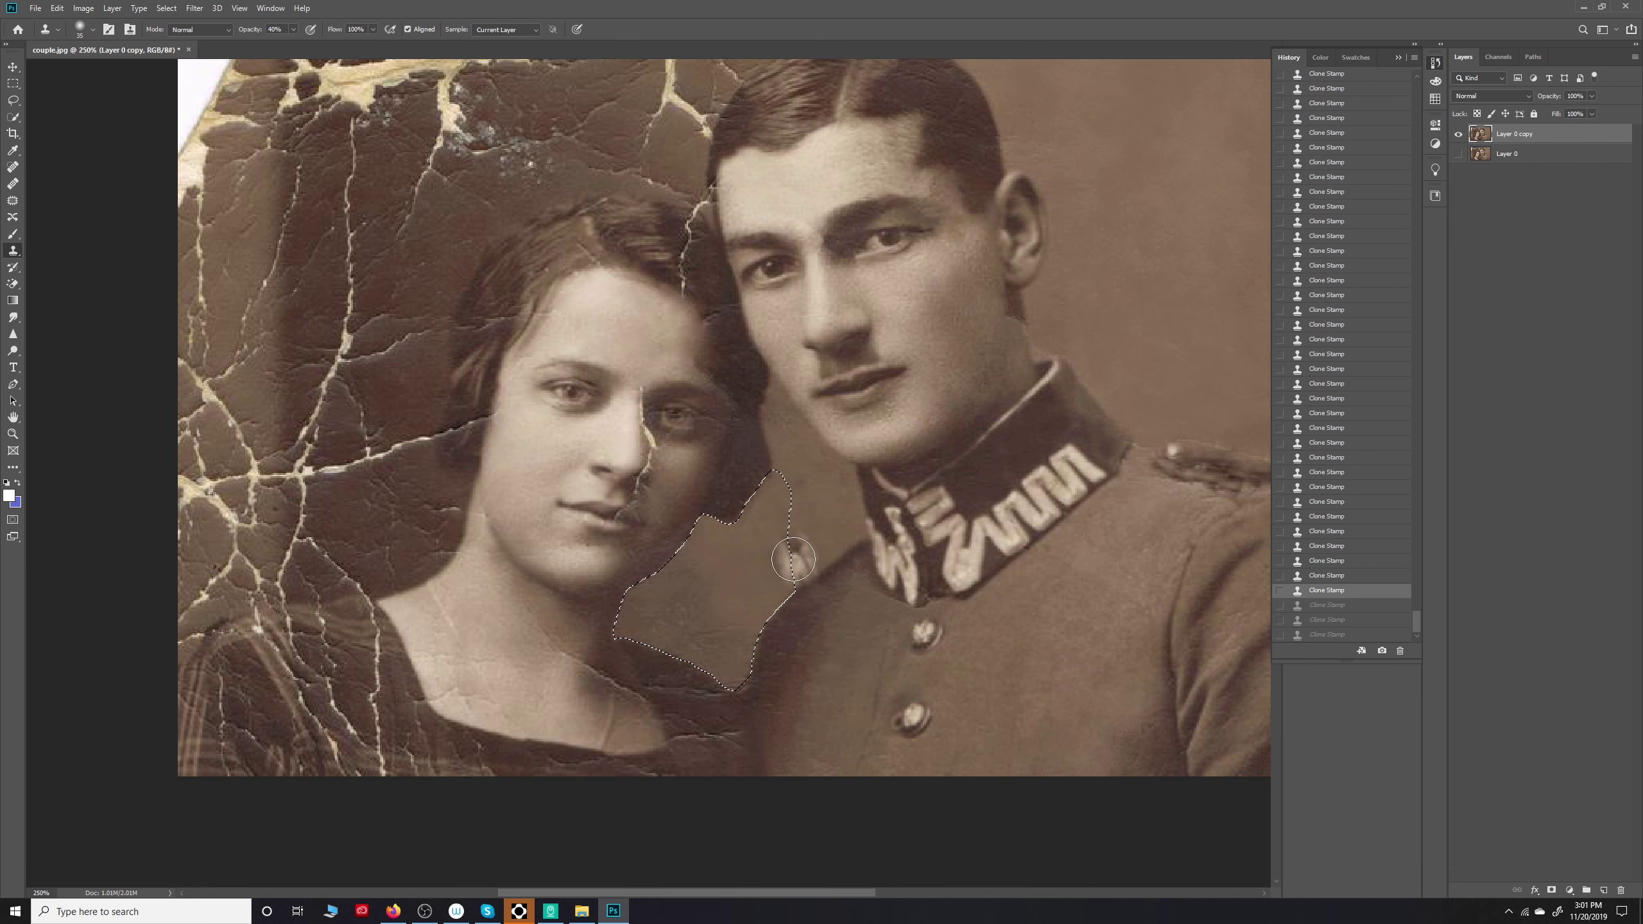
pyautogui.click(673, 550)
pyautogui.click(747, 650)
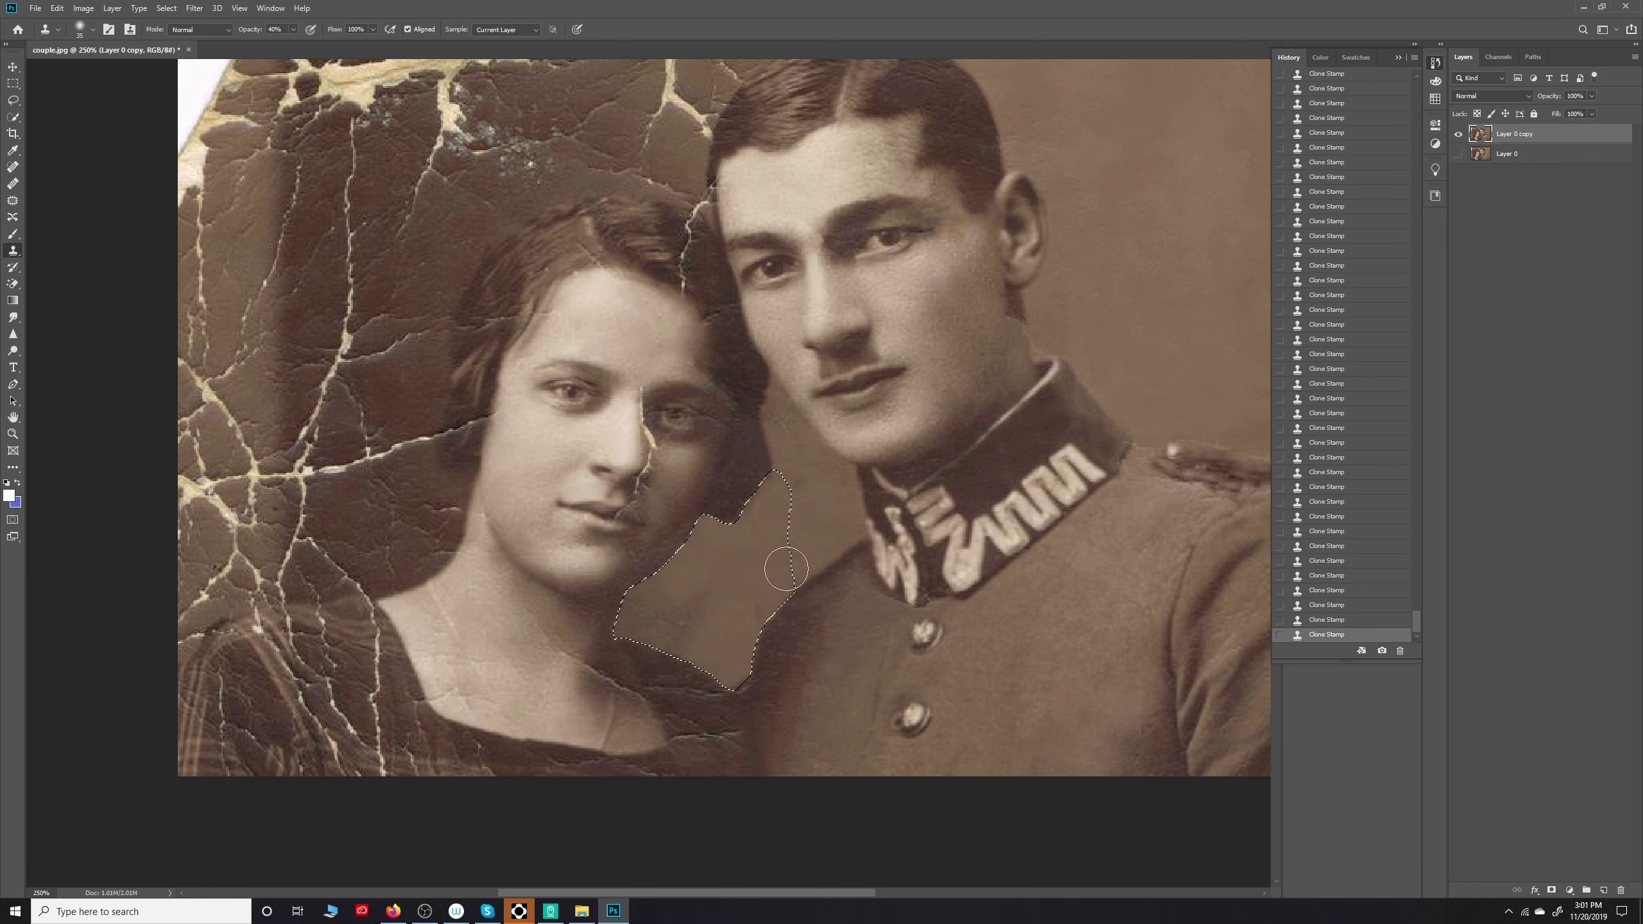
pyautogui.keyDown('alt'); pyautogui.click(824, 518); pyautogui.keyUp('alt')
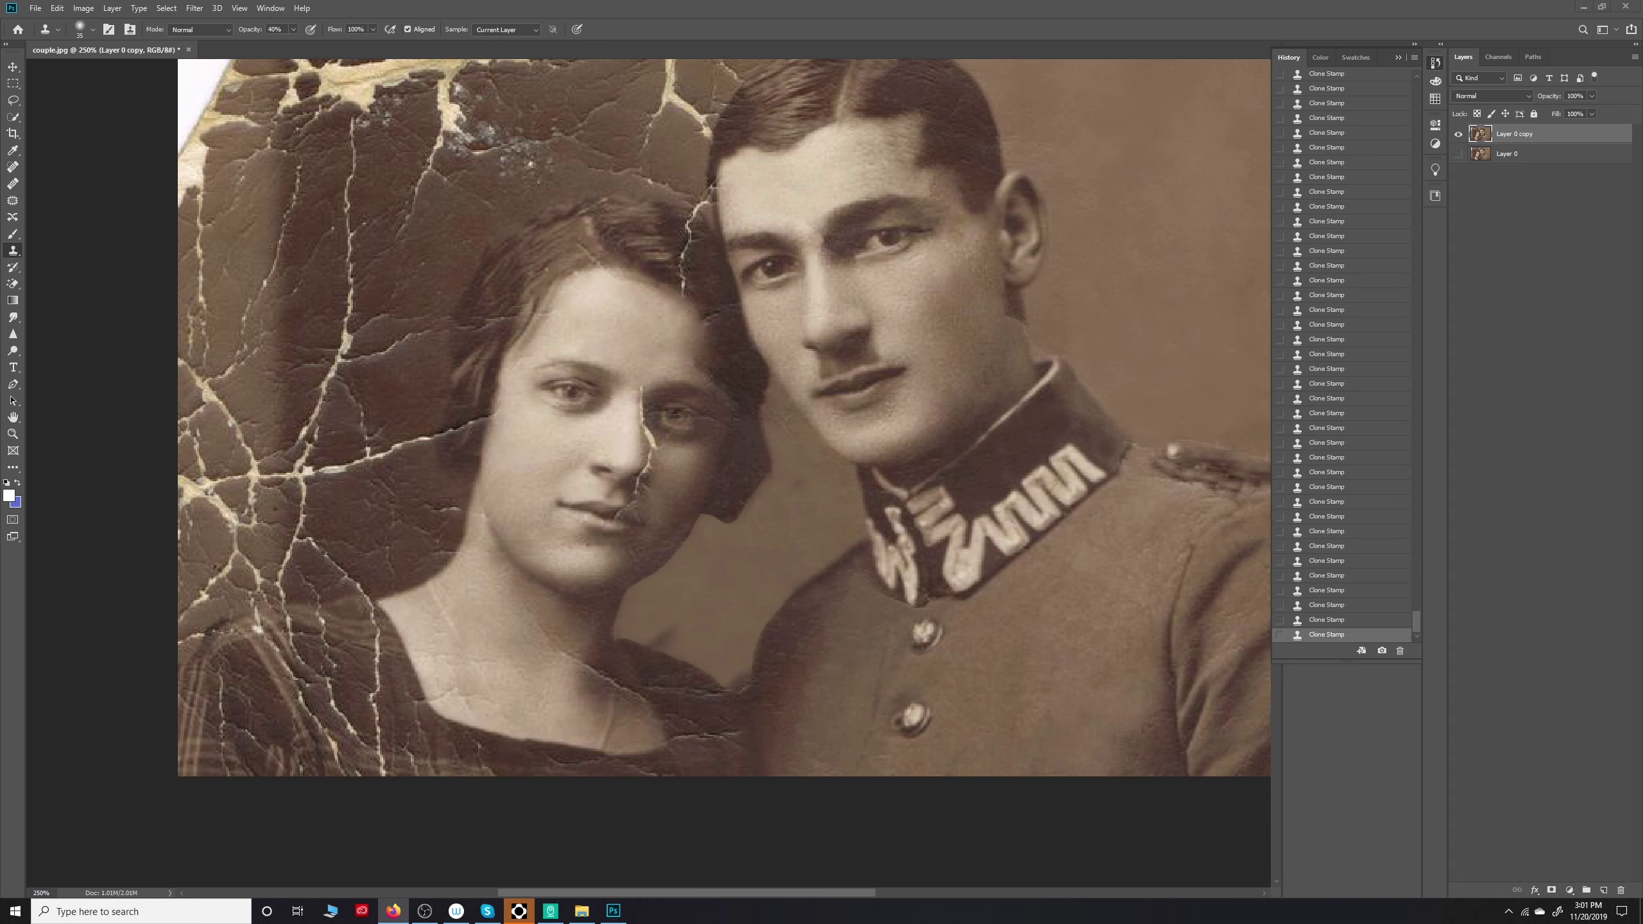
pyautogui.moveTo(679, 649); pyautogui.dragTo(692, 649)
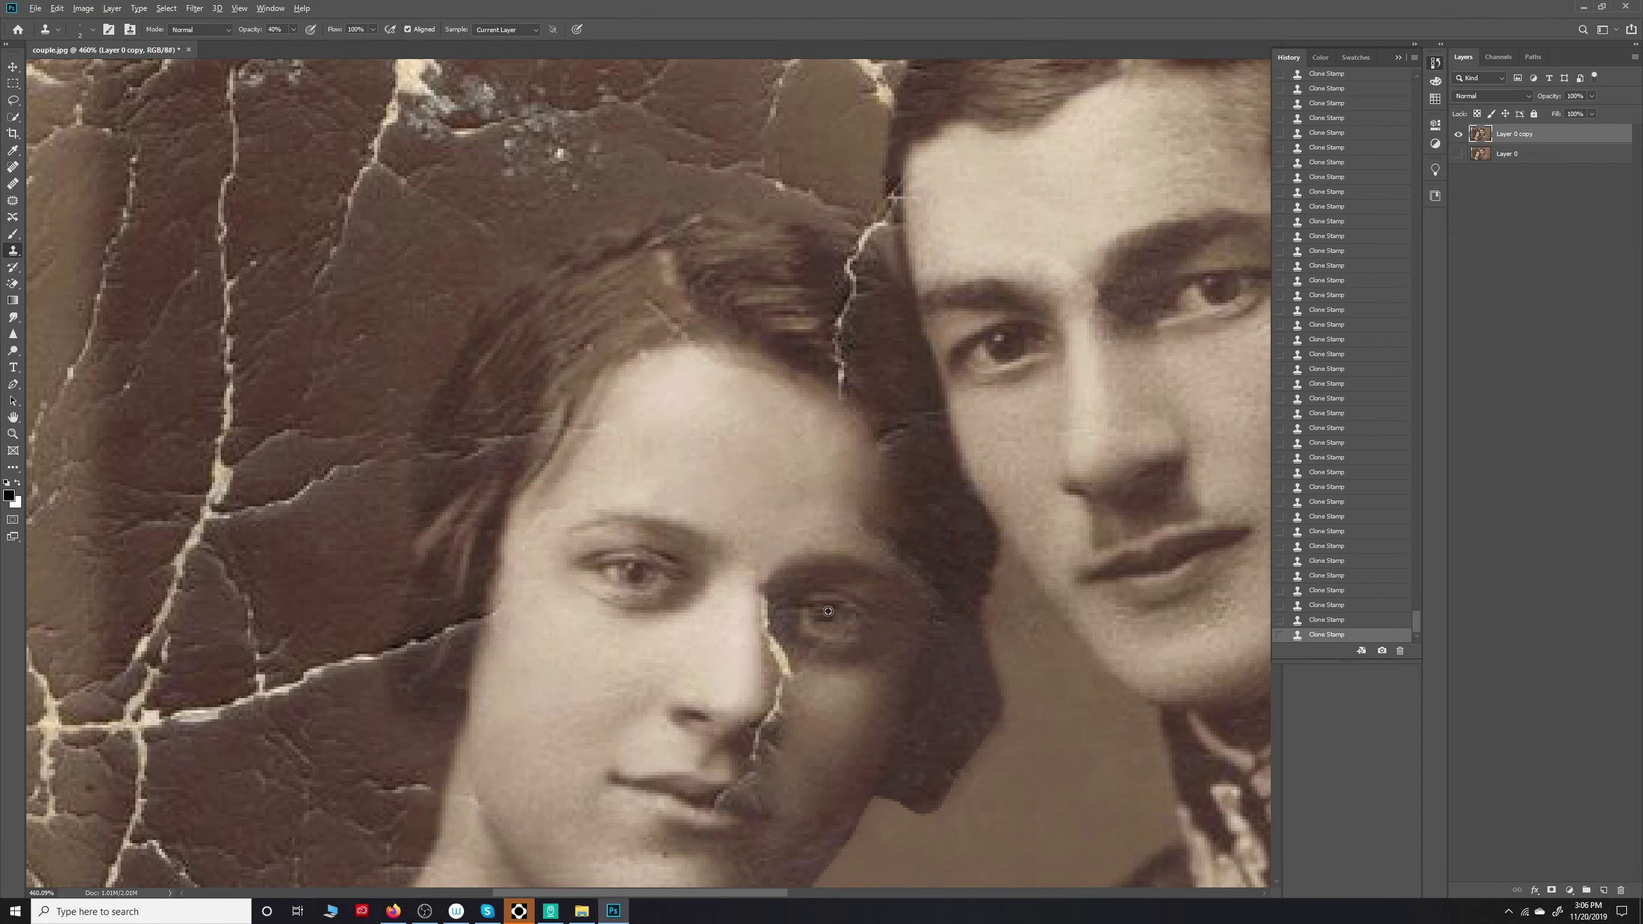
# Step: Clone over the crack beside the woman's nose so it blends with her skin
pyautogui.scroll(-5, 816, 612)
pyautogui.scroll(5, 828, 631)
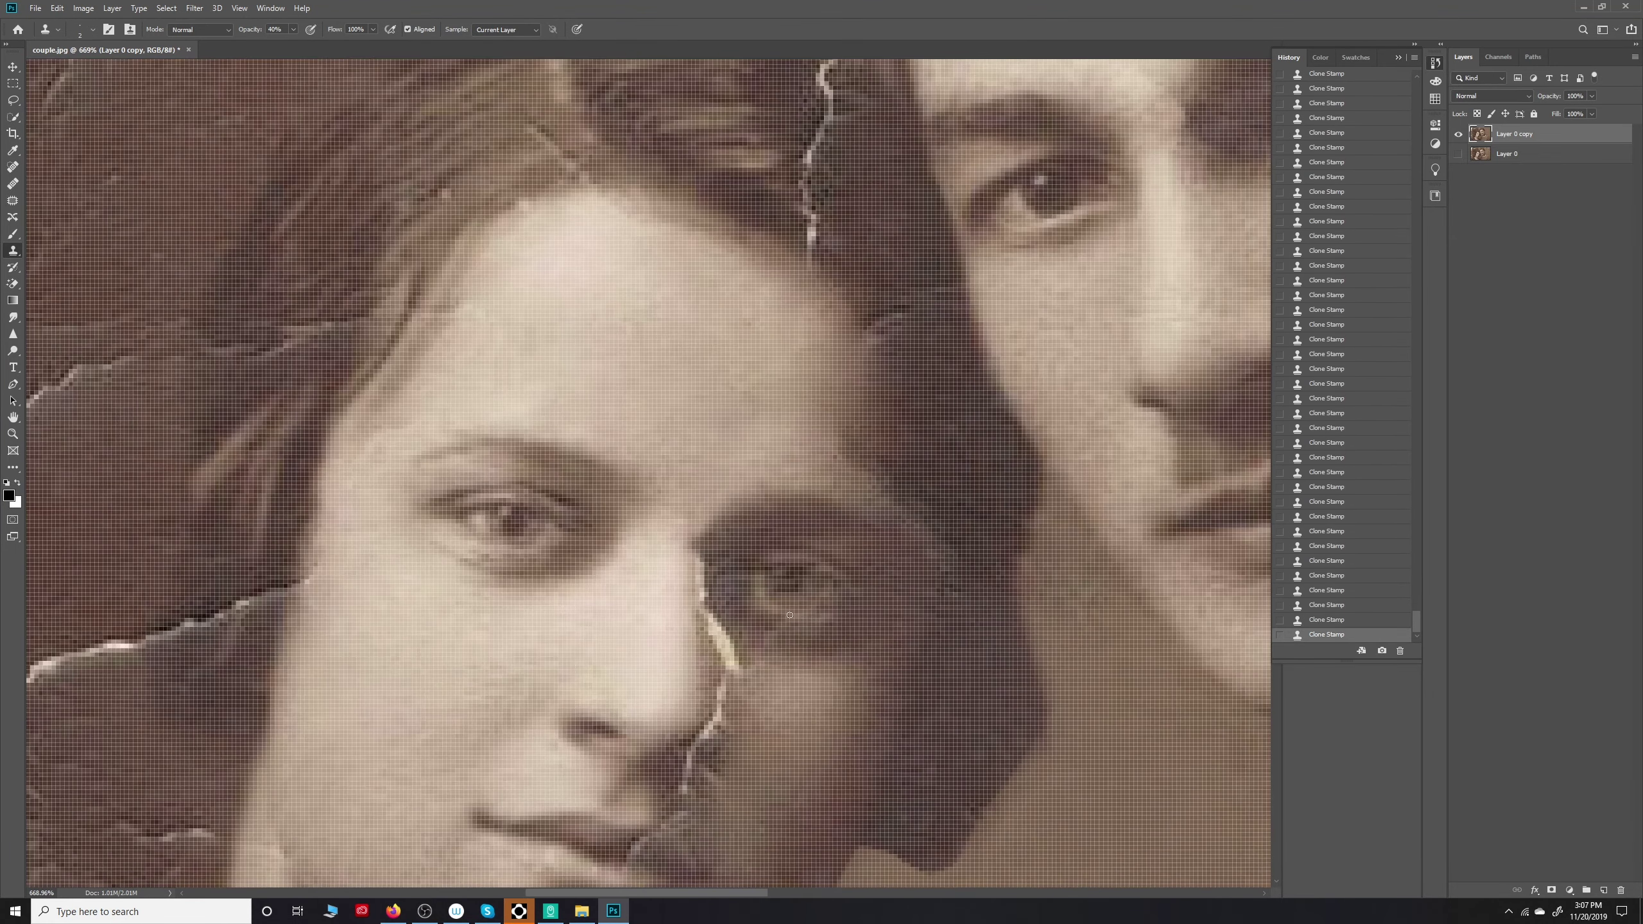
pyautogui.scroll(-2, 810, 618)
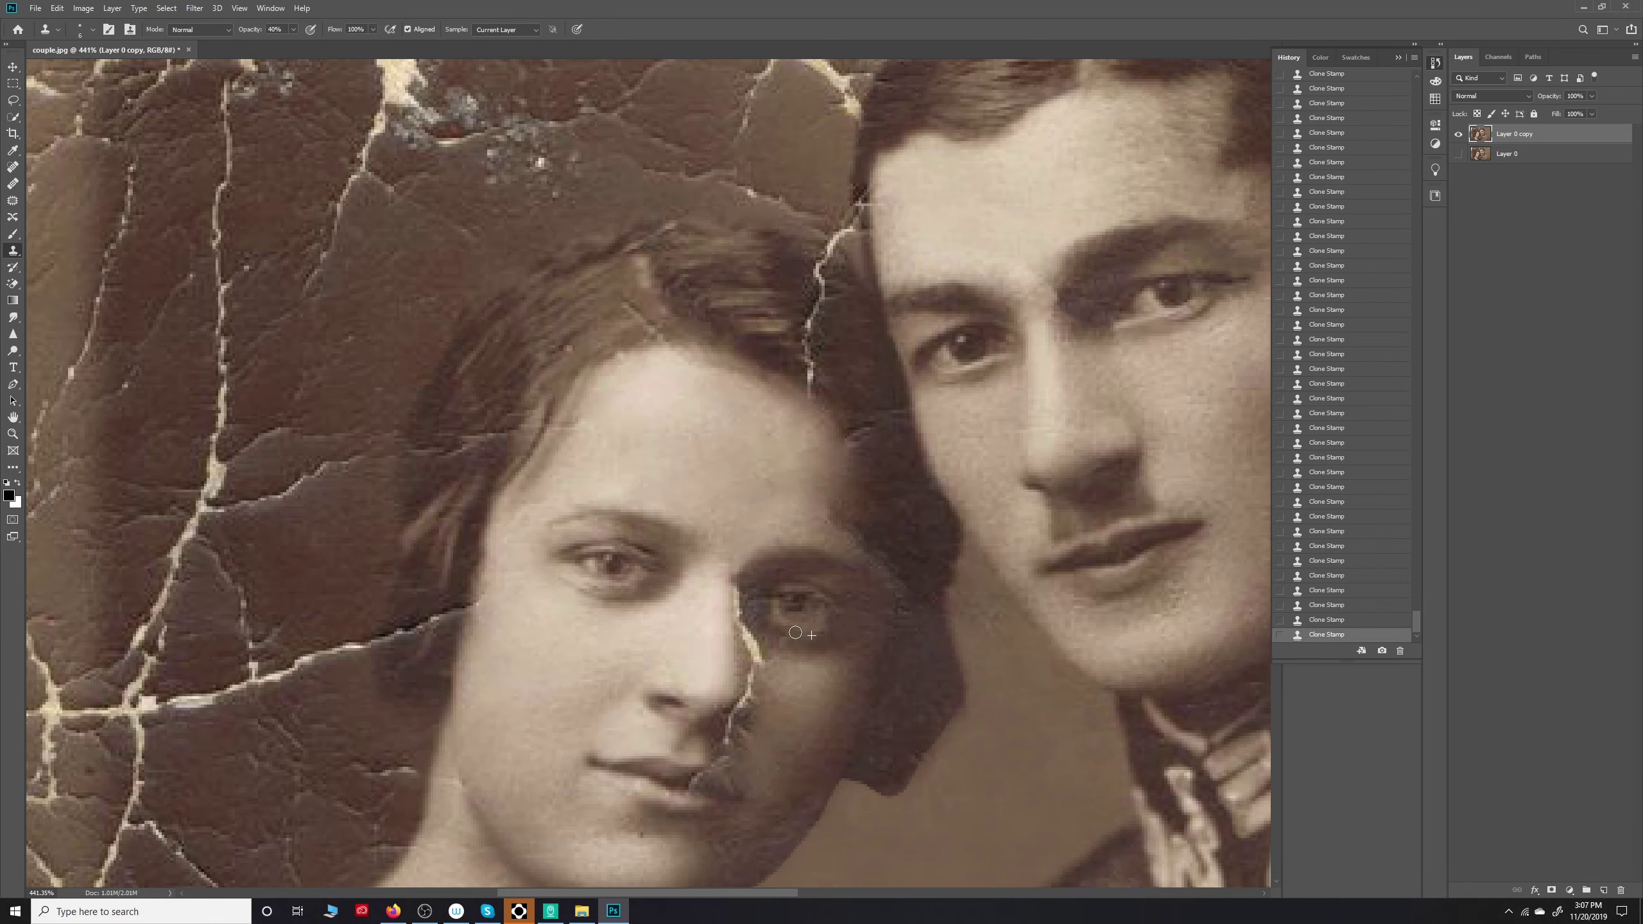
pyautogui.scroll(-5, 795, 632)
pyautogui.scroll(5, 773, 486)
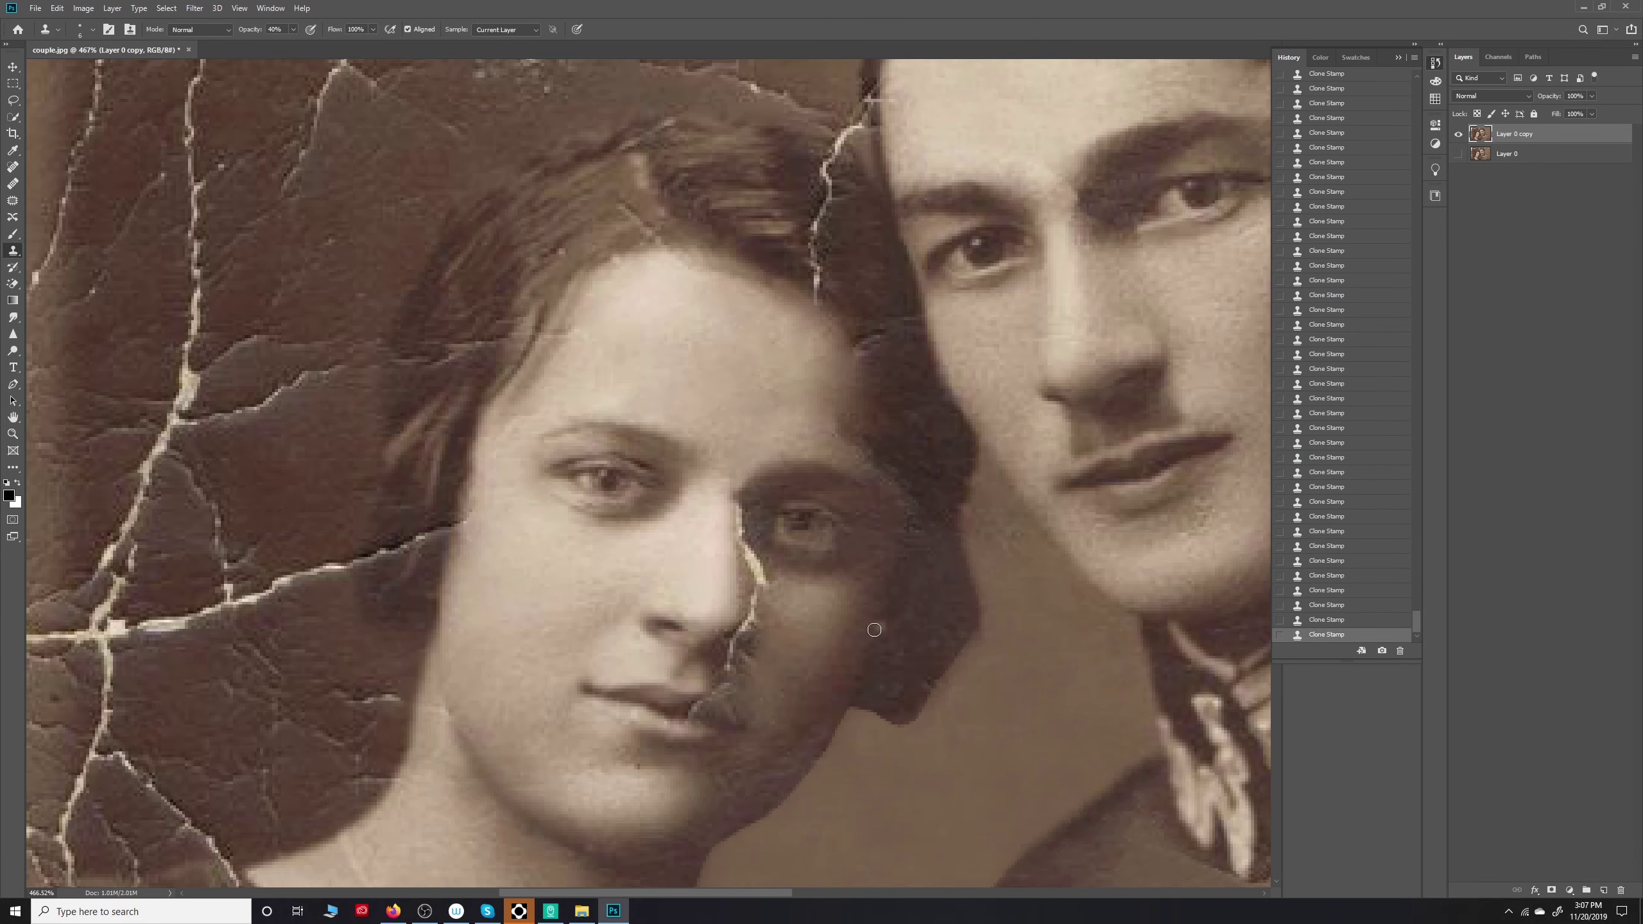
pyautogui.moveTo(746, 511); pyautogui.dragTo(752, 559)
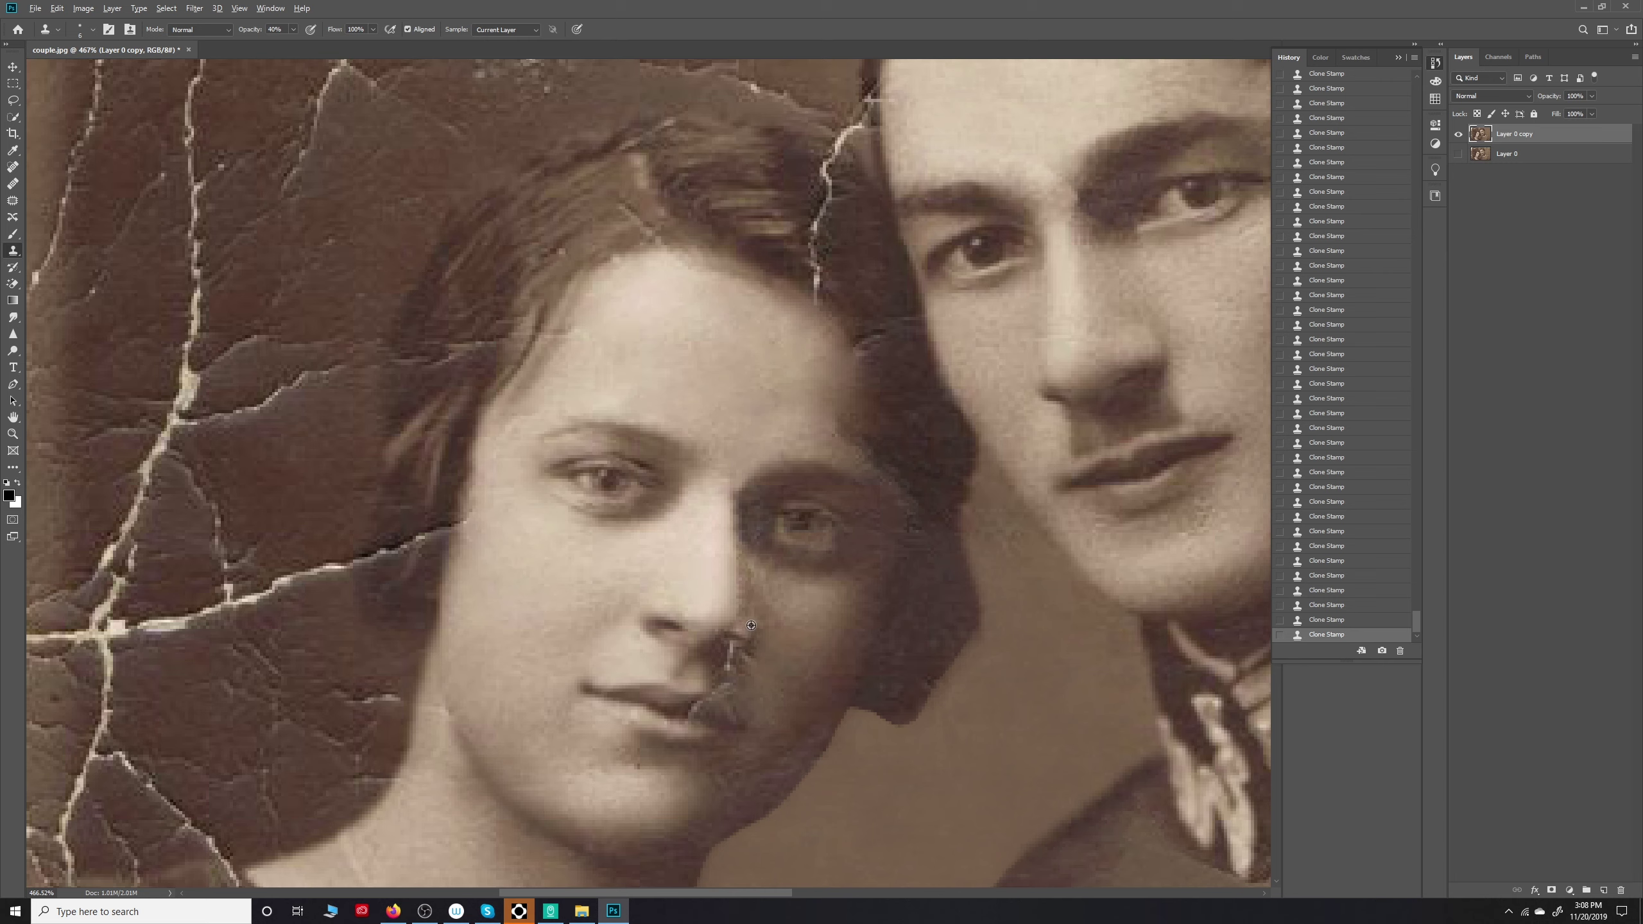
# Step: Compare before and after with undo, then restore the latest cloned state from History
pyautogui.scroll(-6, 759, 633)
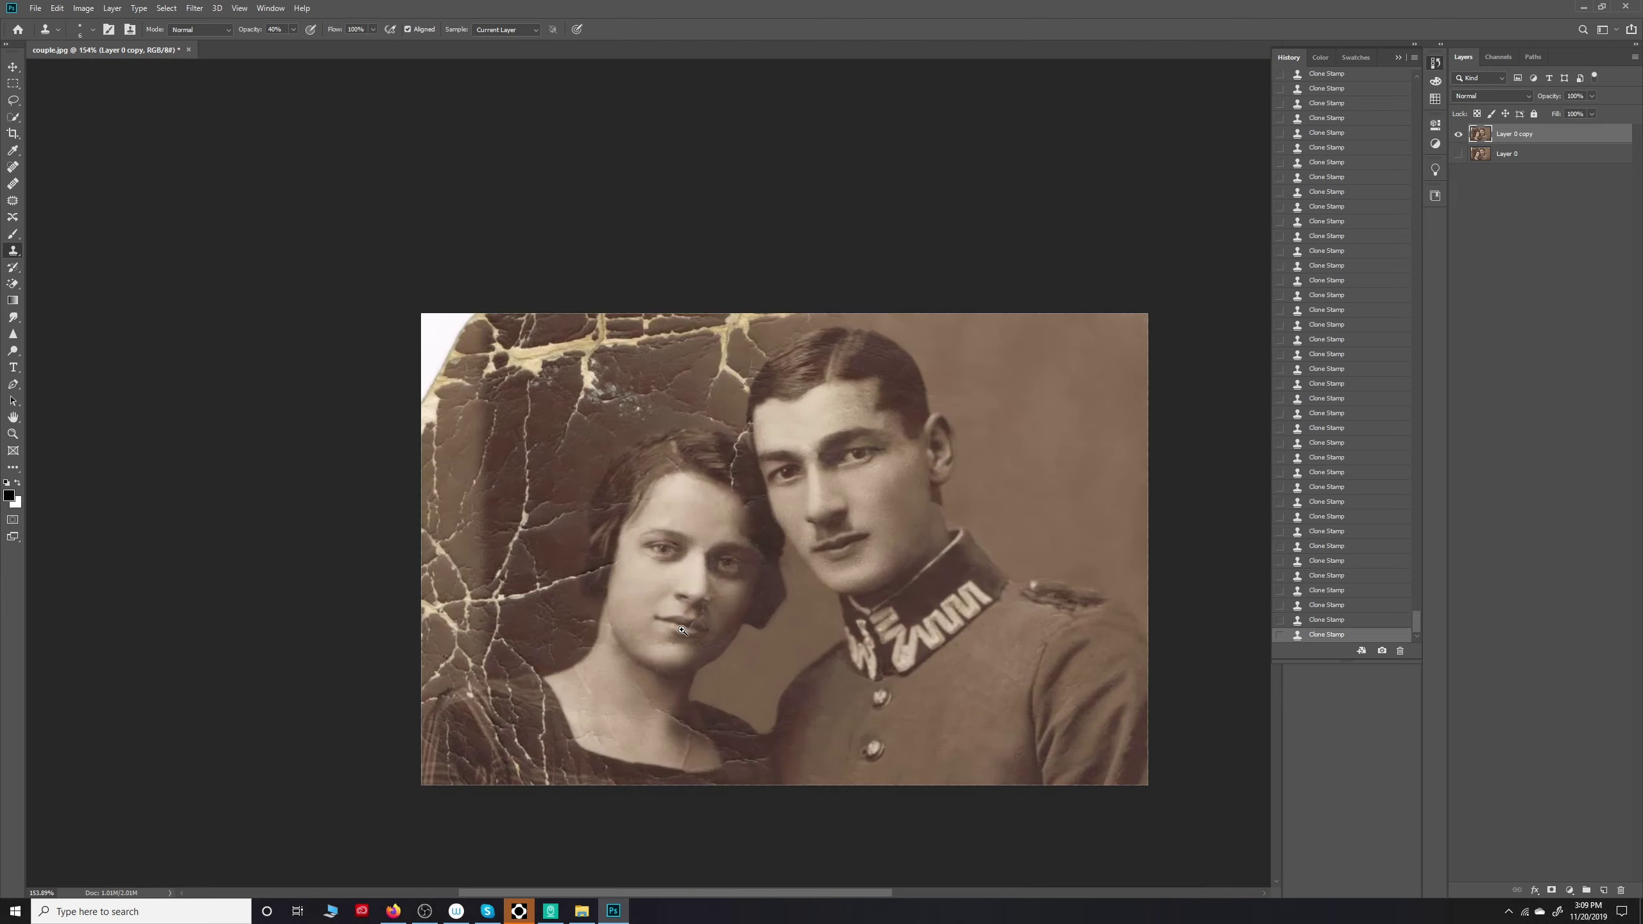
pyautogui.scroll(6, 697, 575)
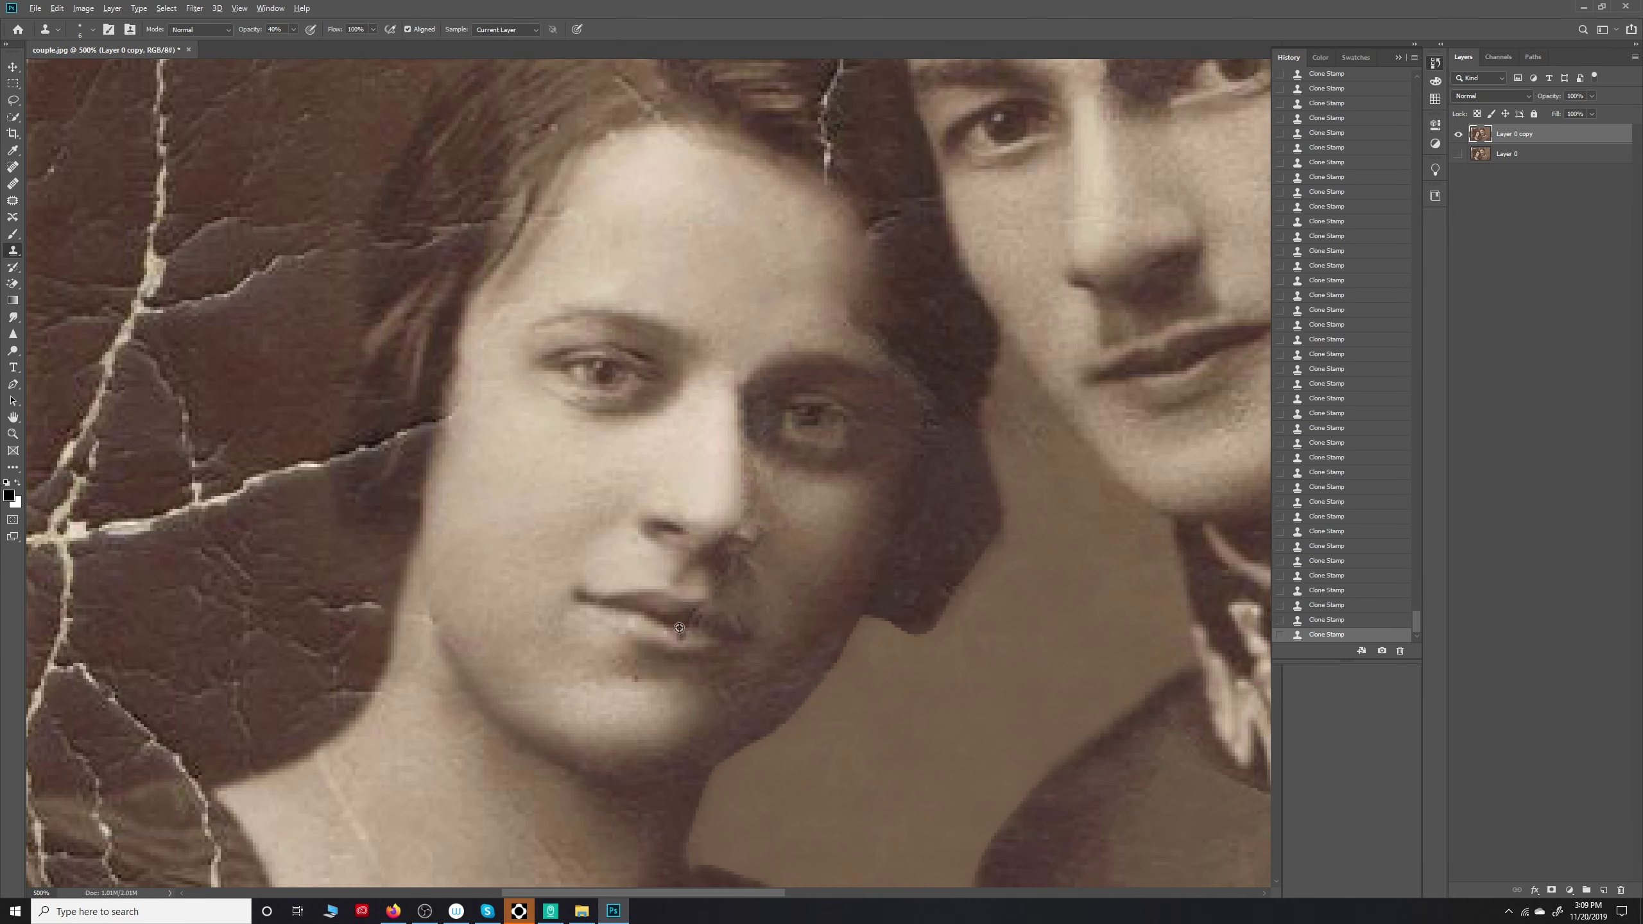
pyautogui.scroll(-6, 680, 628)
pyautogui.scroll(6, 736, 660)
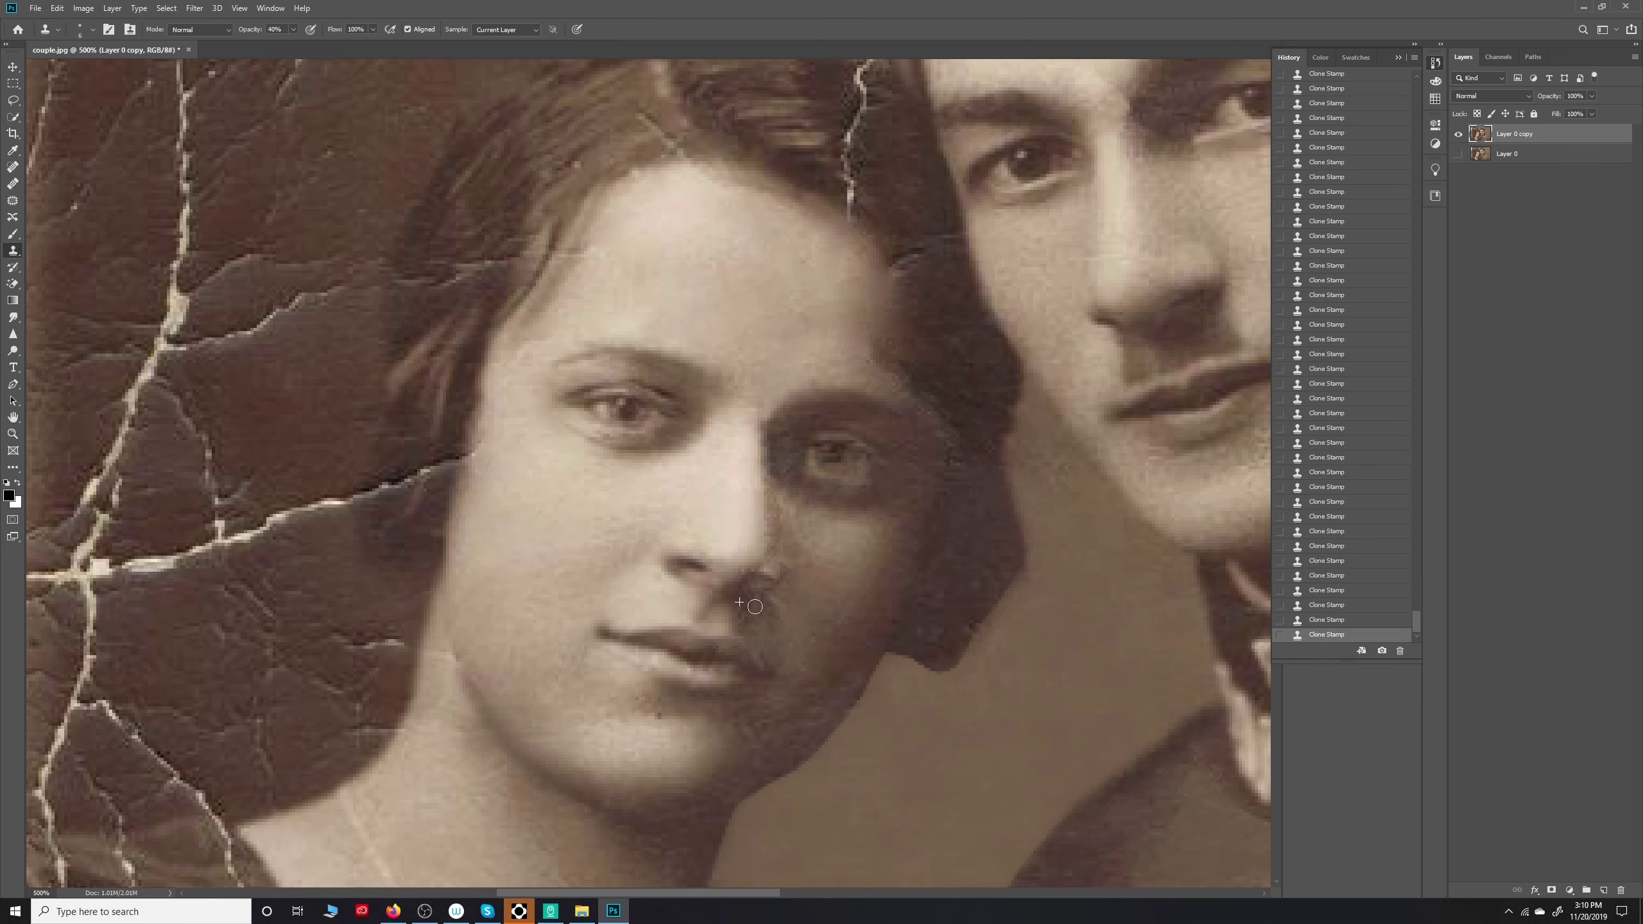
pyautogui.scroll(-5, 744, 622)
pyautogui.scroll(2, 647, 615)
pyautogui.scroll(3, 582, 544)
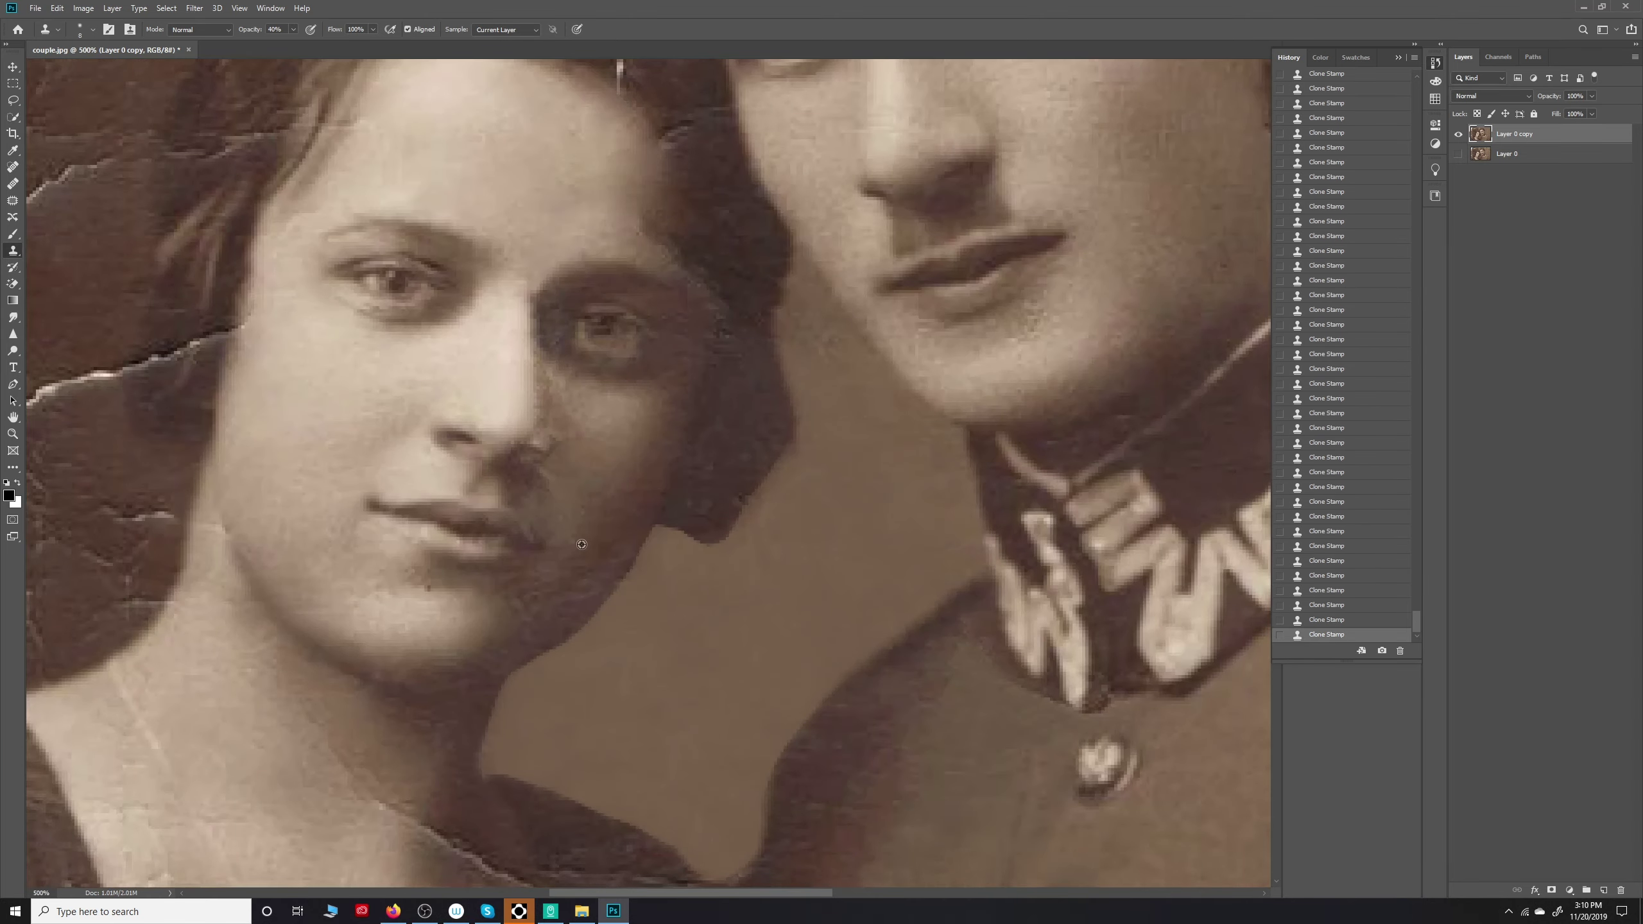
pyautogui.scroll(-3, 681, 640)
pyautogui.hotkey('ctrl', 'z')
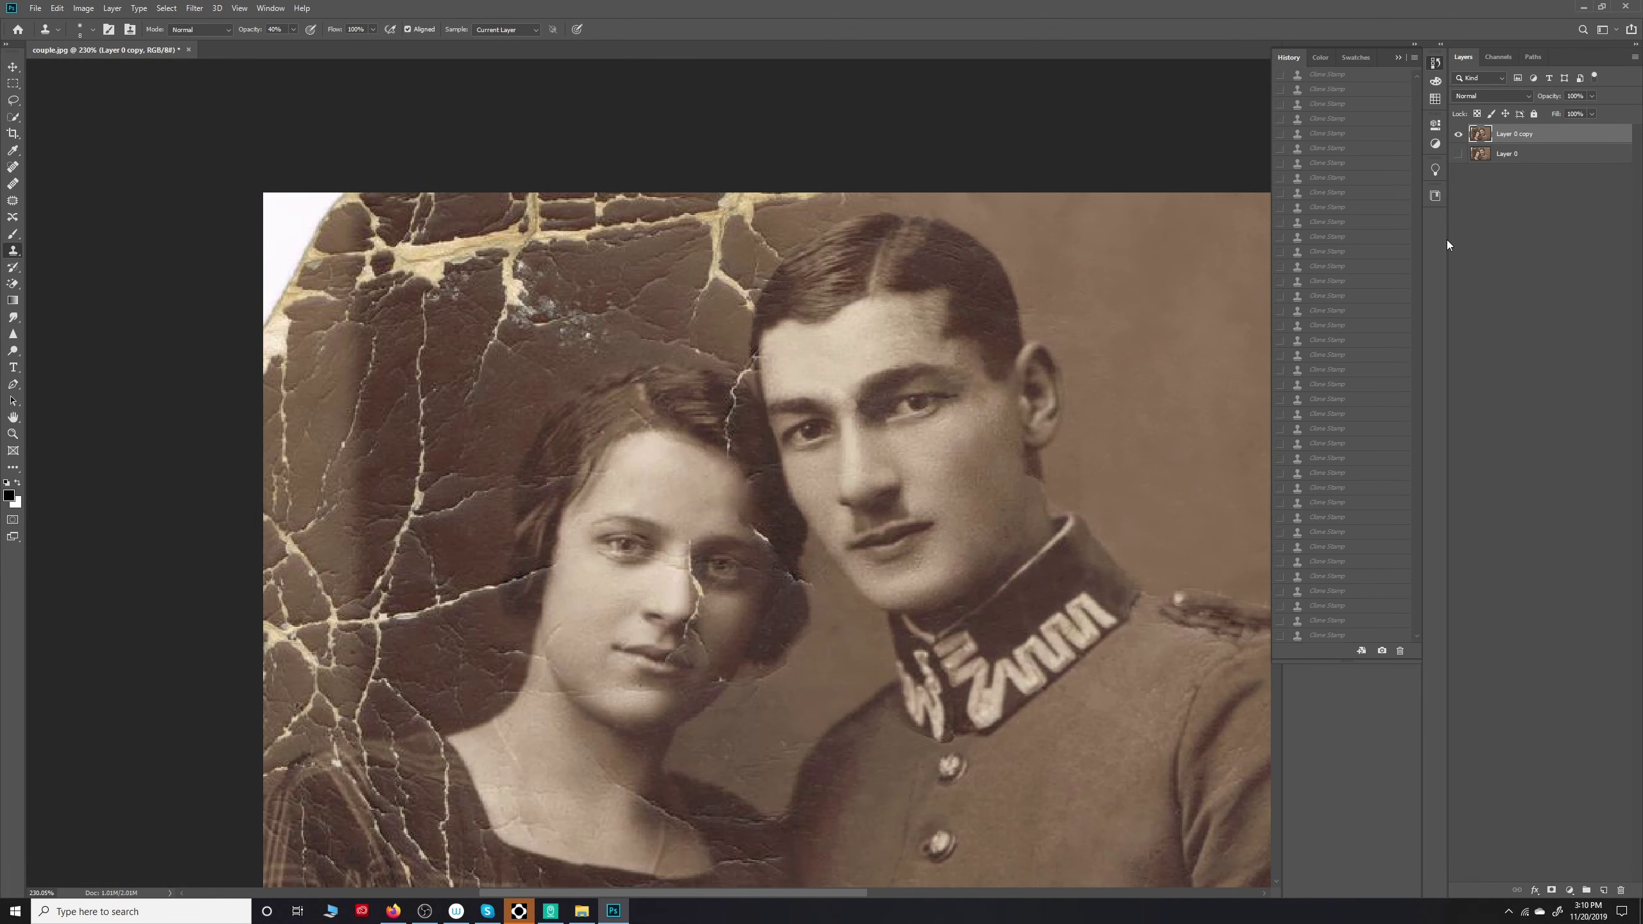
pyautogui.click(1355, 635)
pyautogui.scroll(3, 554, 855)
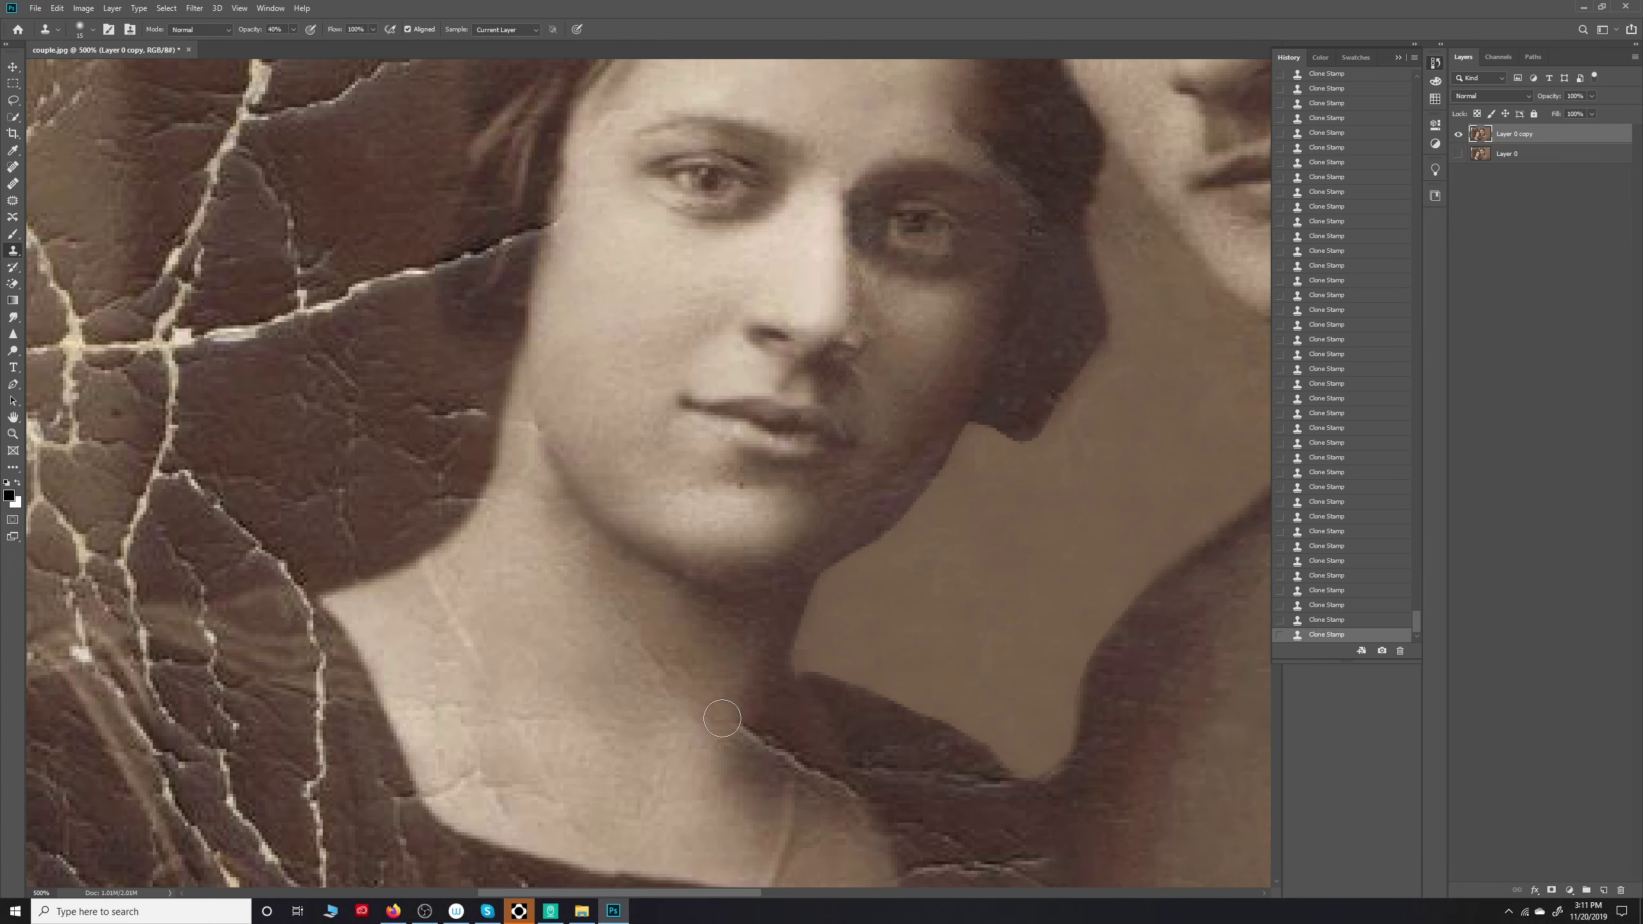
# Step: Clone over small cracks on the woman's neck and neckline with a smaller brush
pyautogui.moveTo(760, 775); pyautogui.dragTo(796, 786)
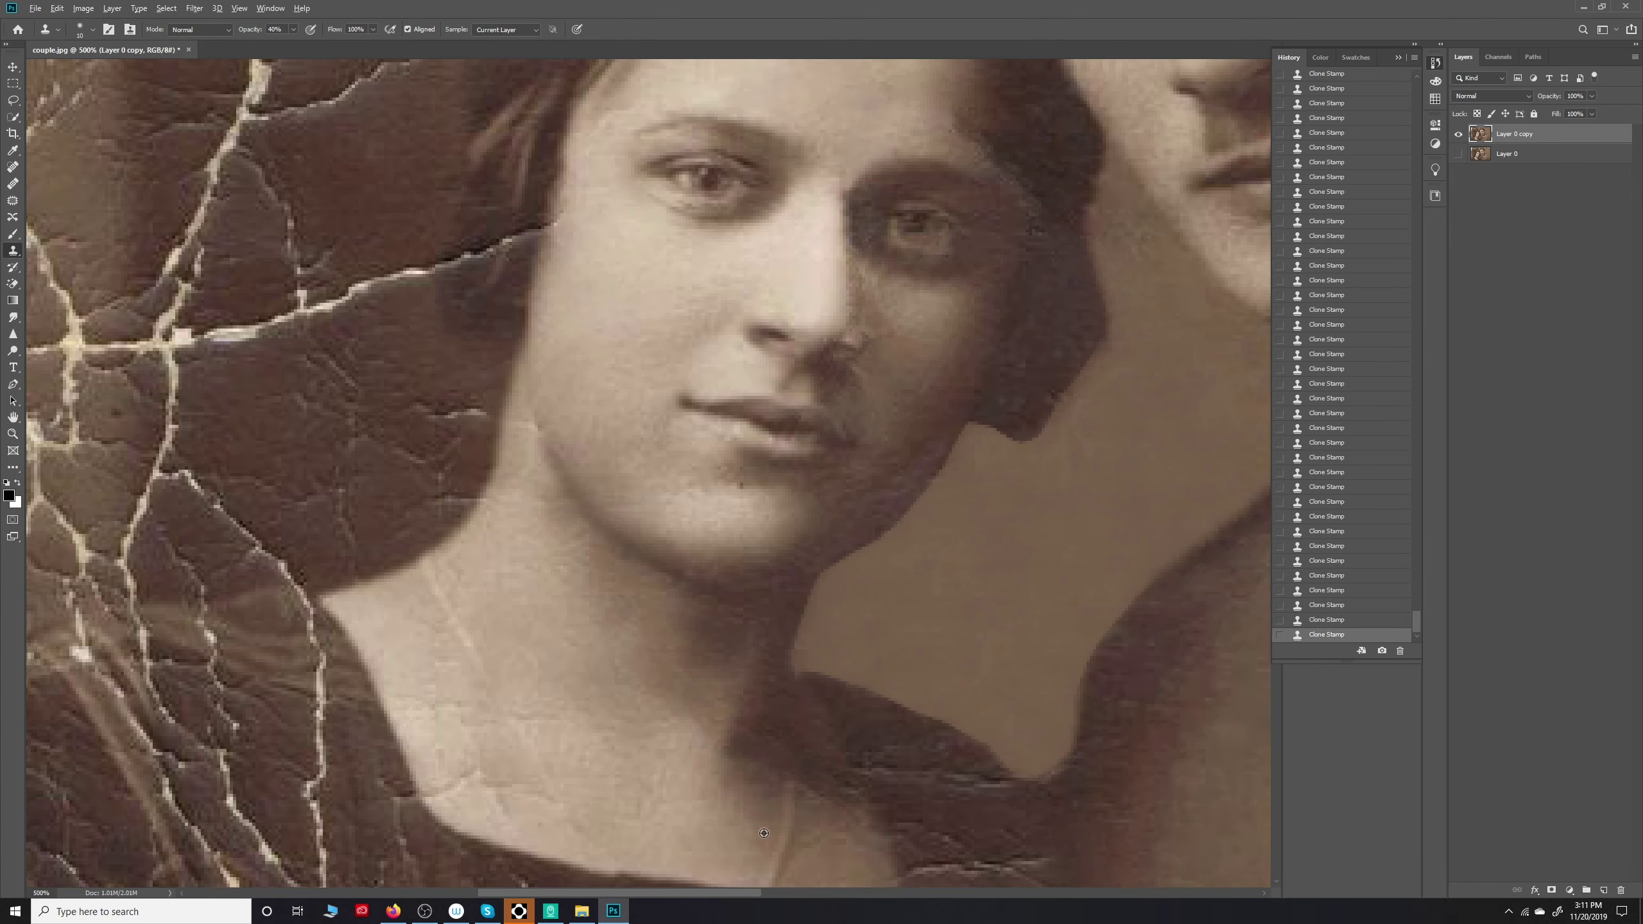
pyautogui.press('[')
pyautogui.moveTo(1050, 860); pyautogui.dragTo(953, 759)
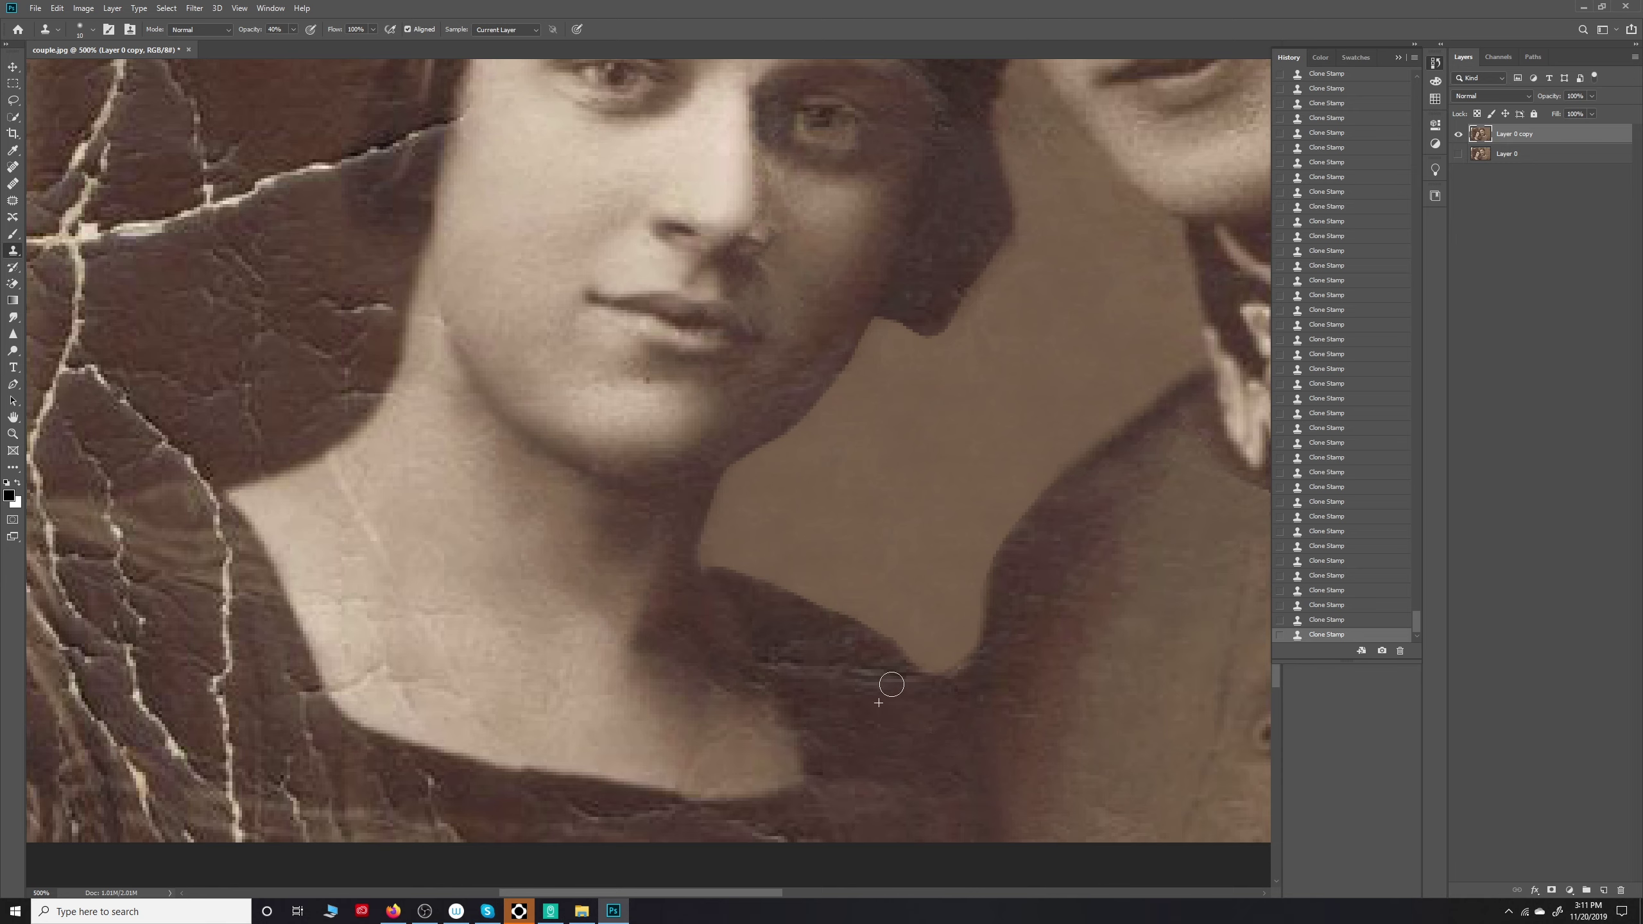
pyautogui.scroll(-4, 906, 705)
pyautogui.scroll(4, 906, 705)
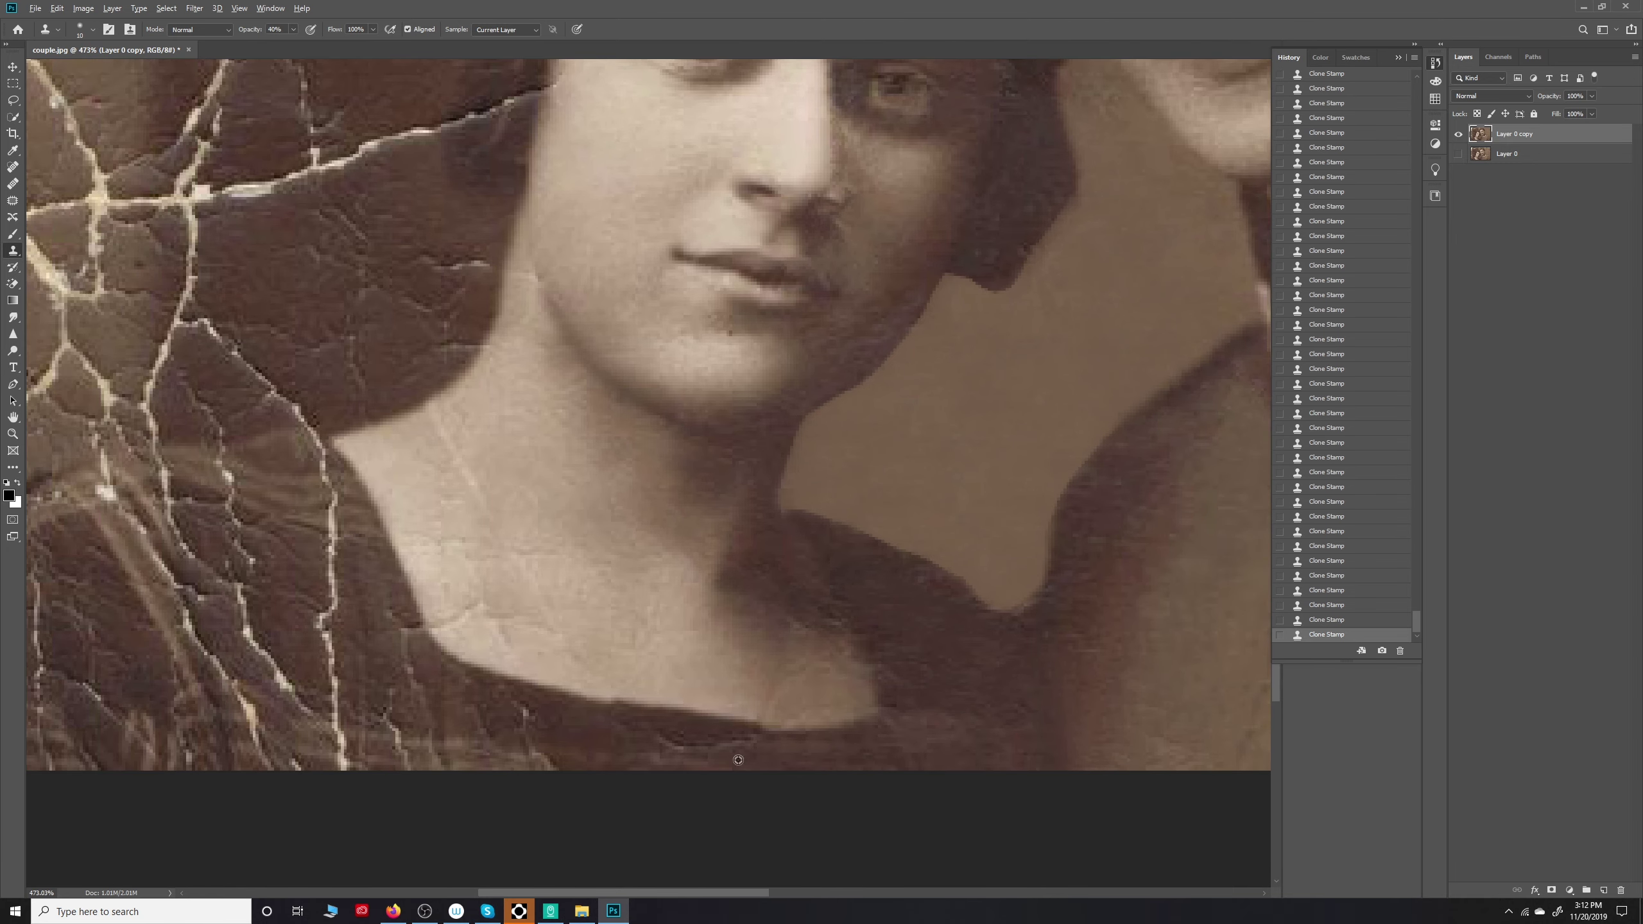
# Step: Pan and zoom to bring the cracked lower-left area of the photo into view
pyautogui.moveTo(705, 750); pyautogui.dragTo(942, 776)
pyautogui.scroll(-4, 967, 770)
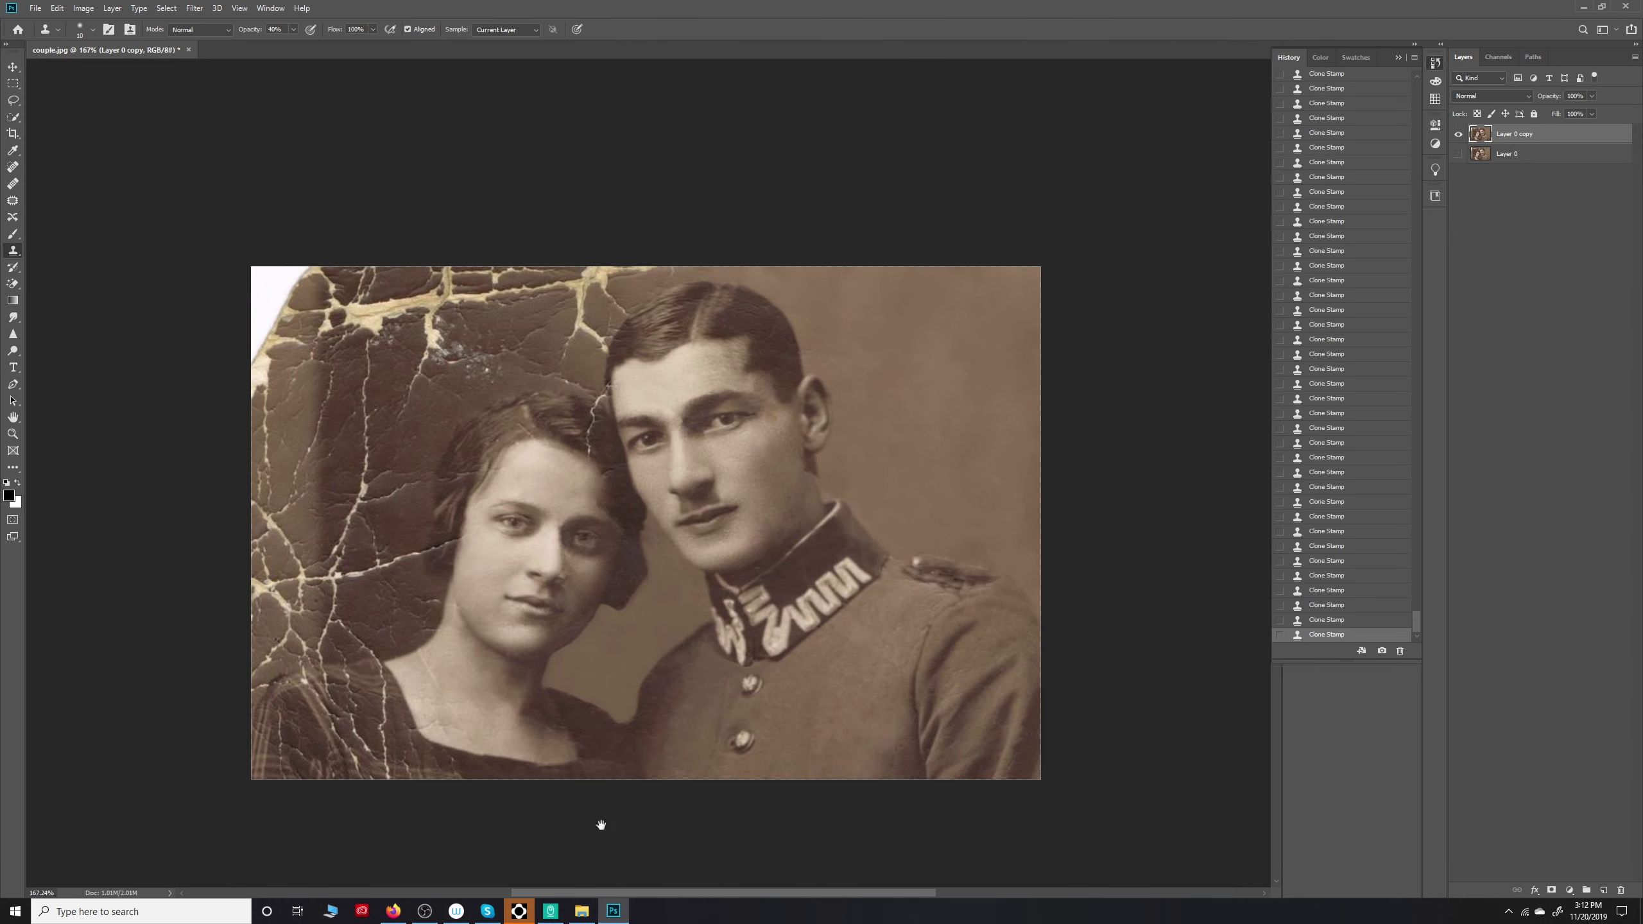
pyautogui.scroll(3, 397, 735)
pyautogui.scroll(2, 397, 734)
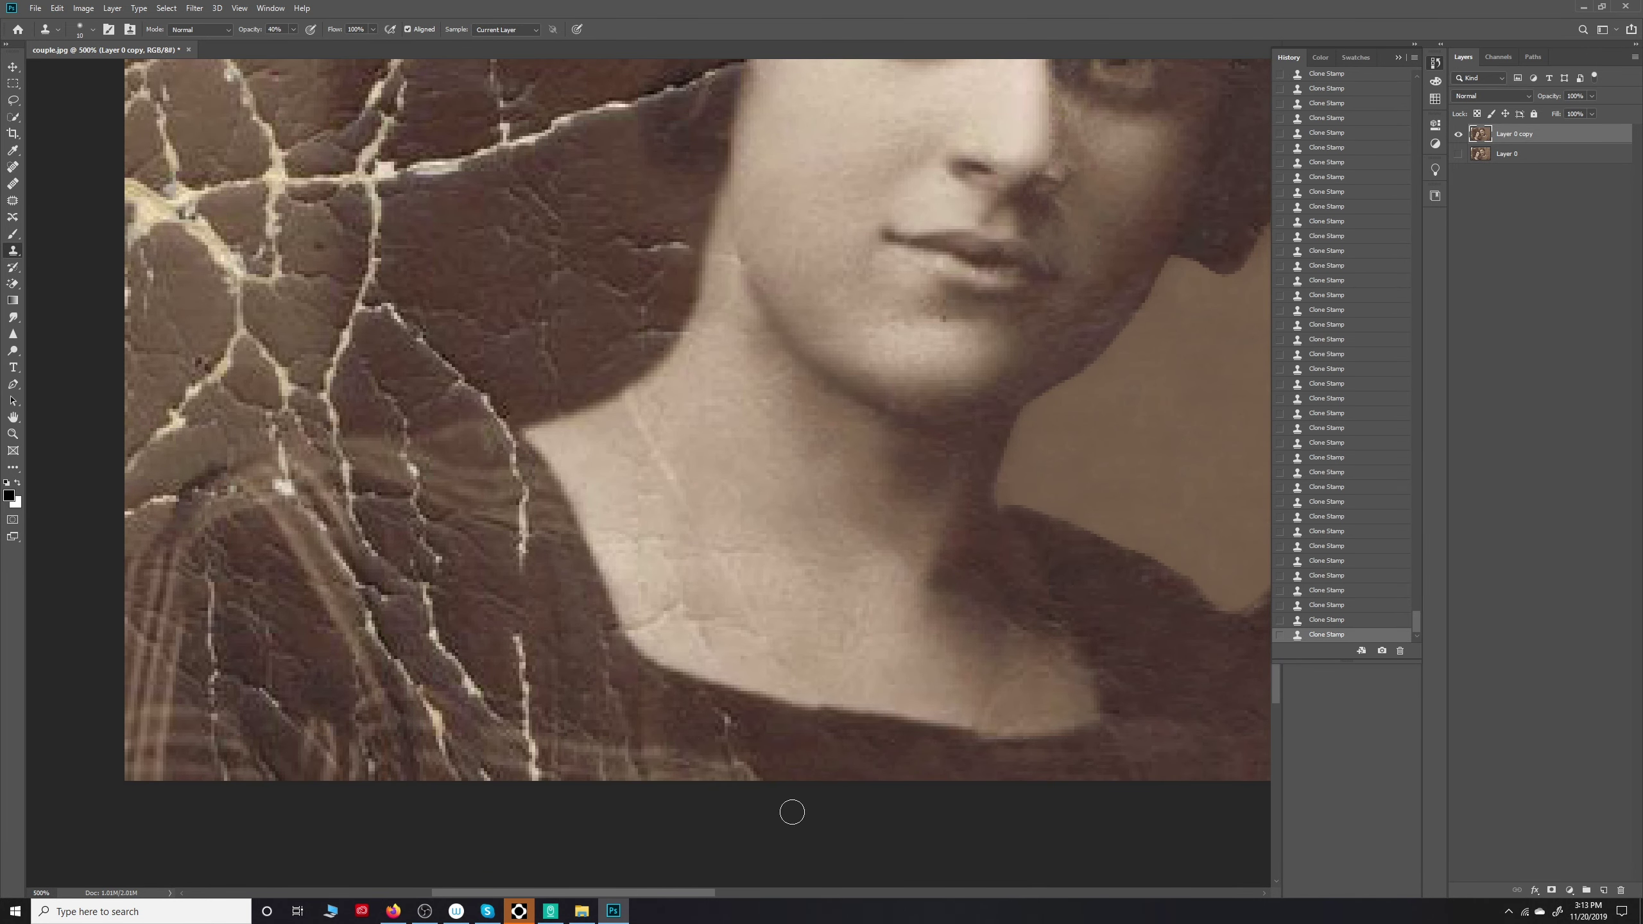
pyautogui.hscroll(-3, 618, 710)
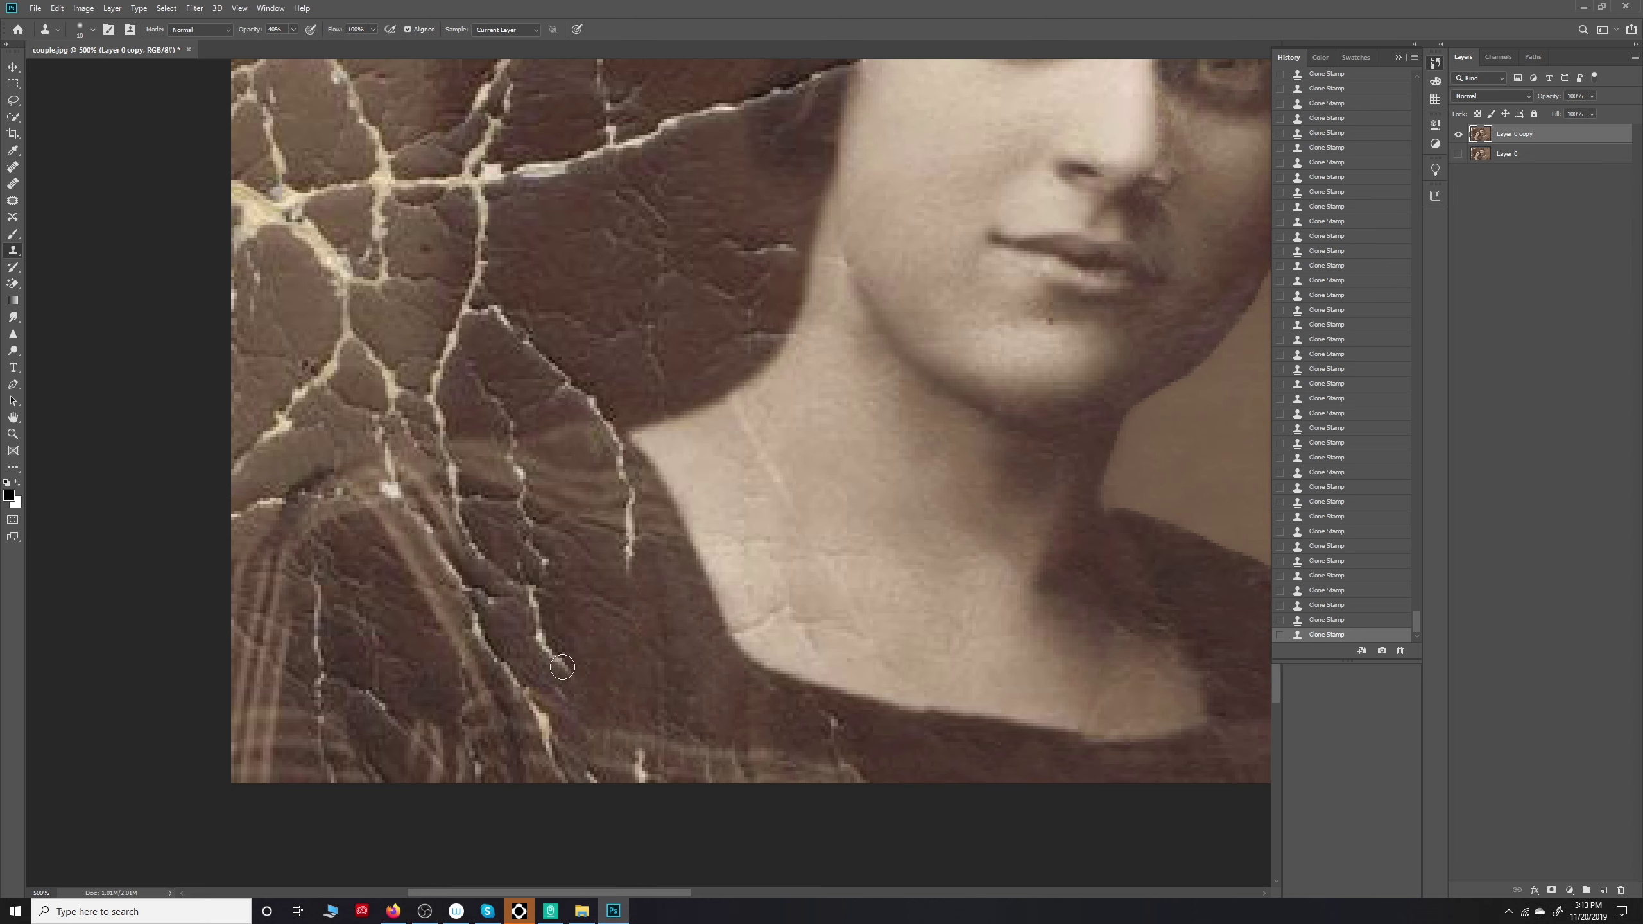
pyautogui.scroll(-1, 669, 703)
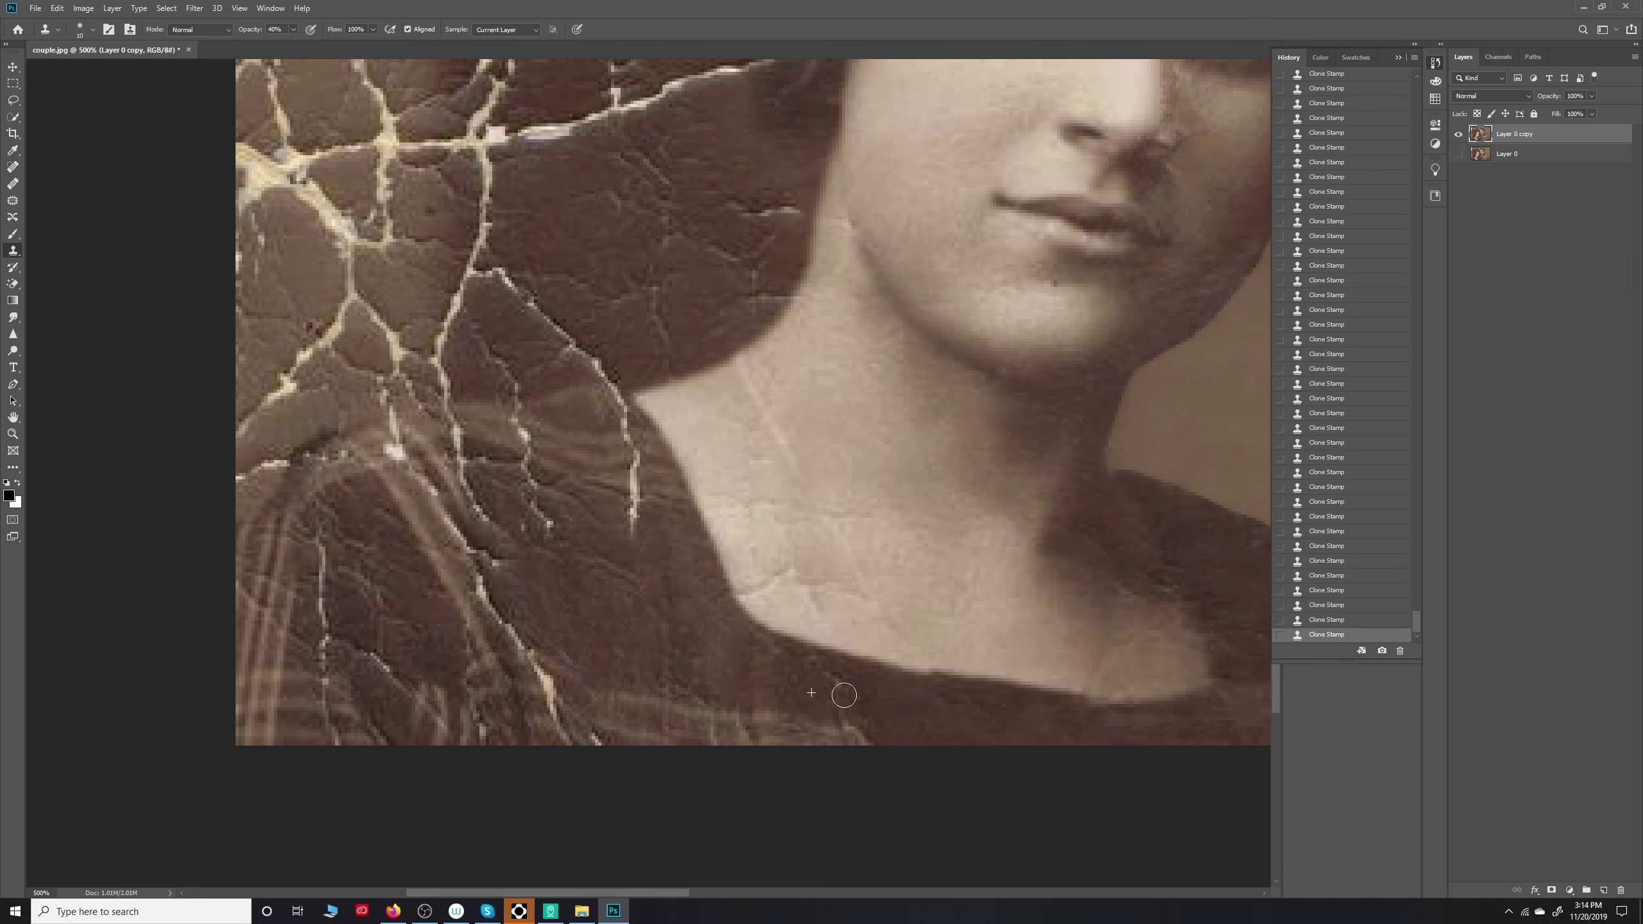
pyautogui.scroll(-5, 834, 690)
pyautogui.scroll(5, 547, 606)
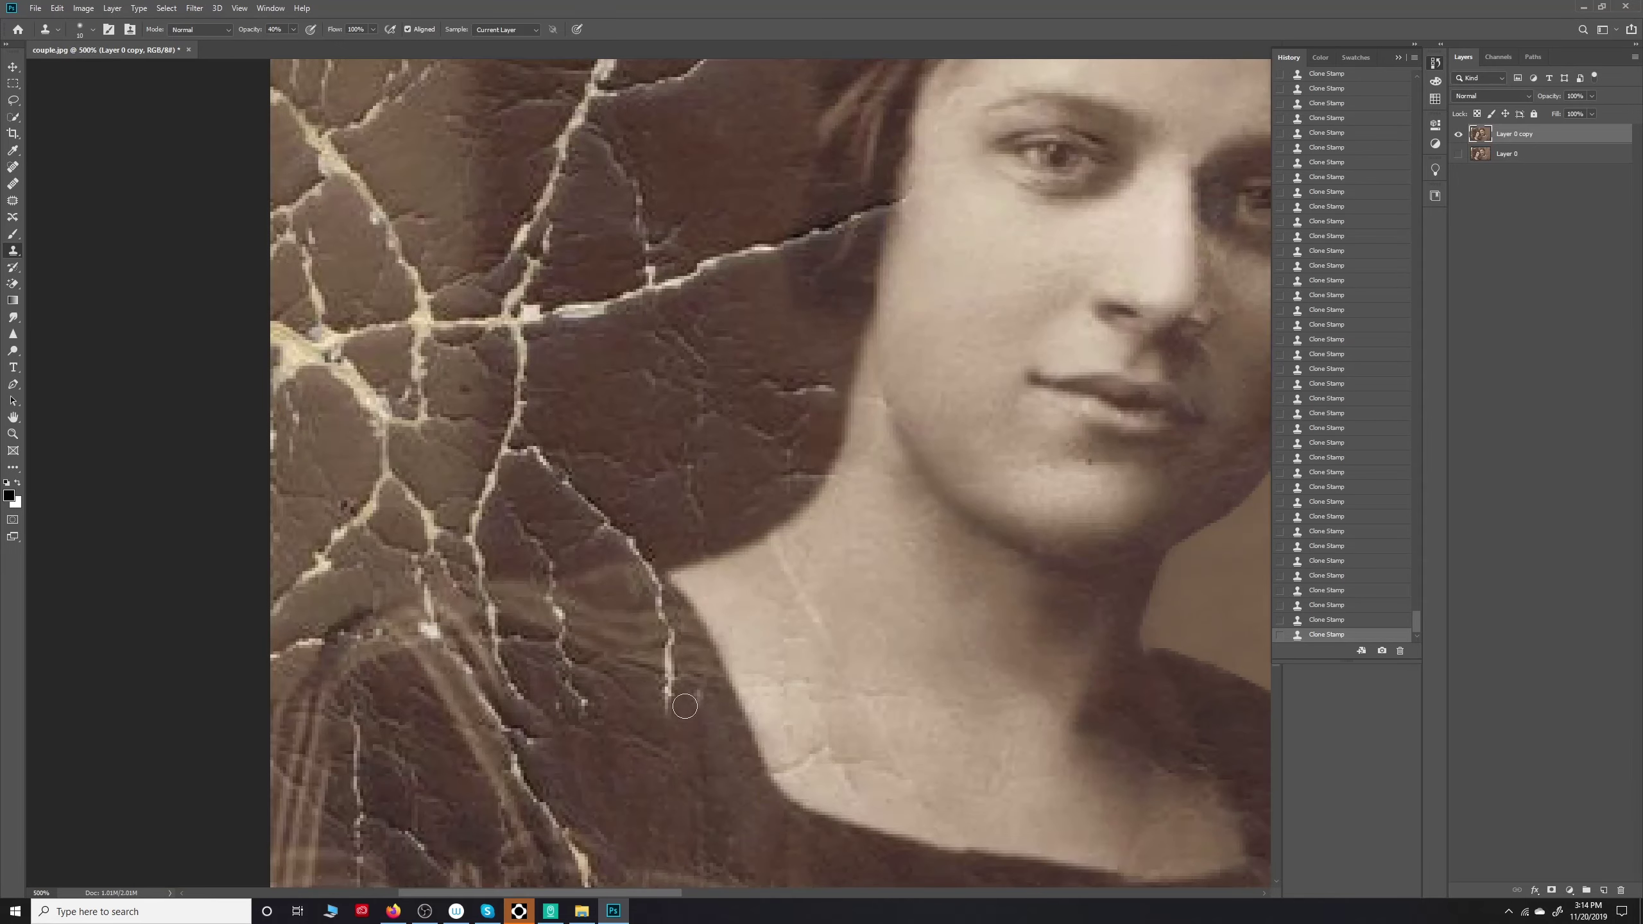
# Step: Cover light cracks on the dress and along the woman's shoulder with dark cloned texture
pyautogui.moveTo(669, 697); pyautogui.dragTo(679, 655)
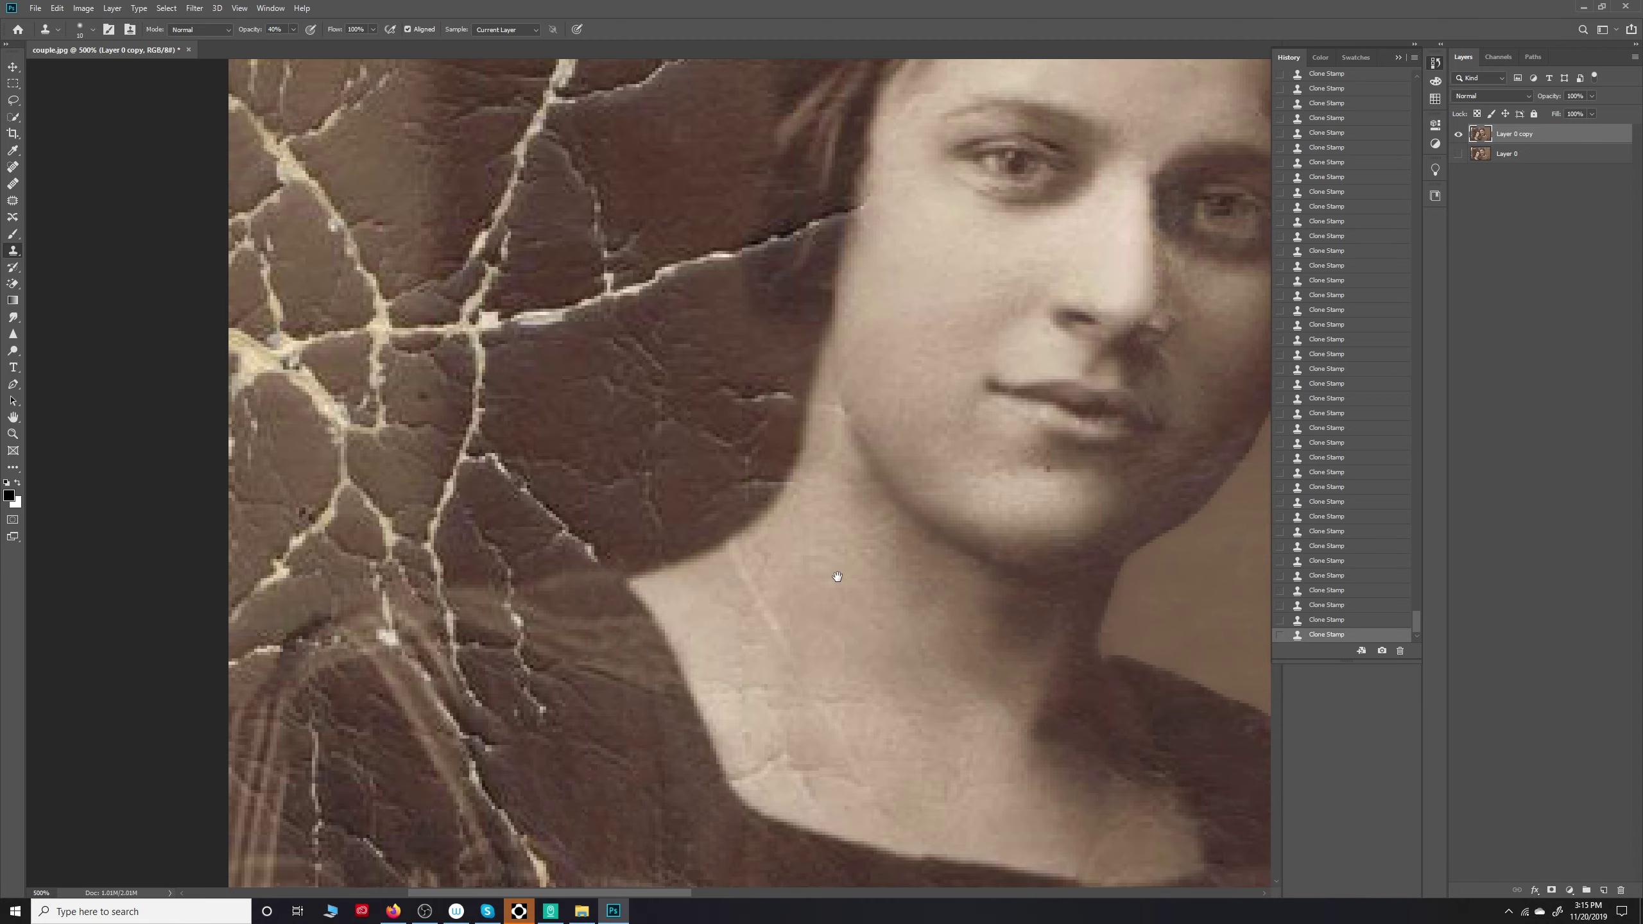
pyautogui.moveTo(836, 576)
pyautogui.mouseDown()
pyautogui.moveTo(705, 821)
pyautogui.moveTo(886, 578)
pyautogui.mouseUp()
pyautogui.moveTo(633, 608); pyautogui.dragTo(605, 608)
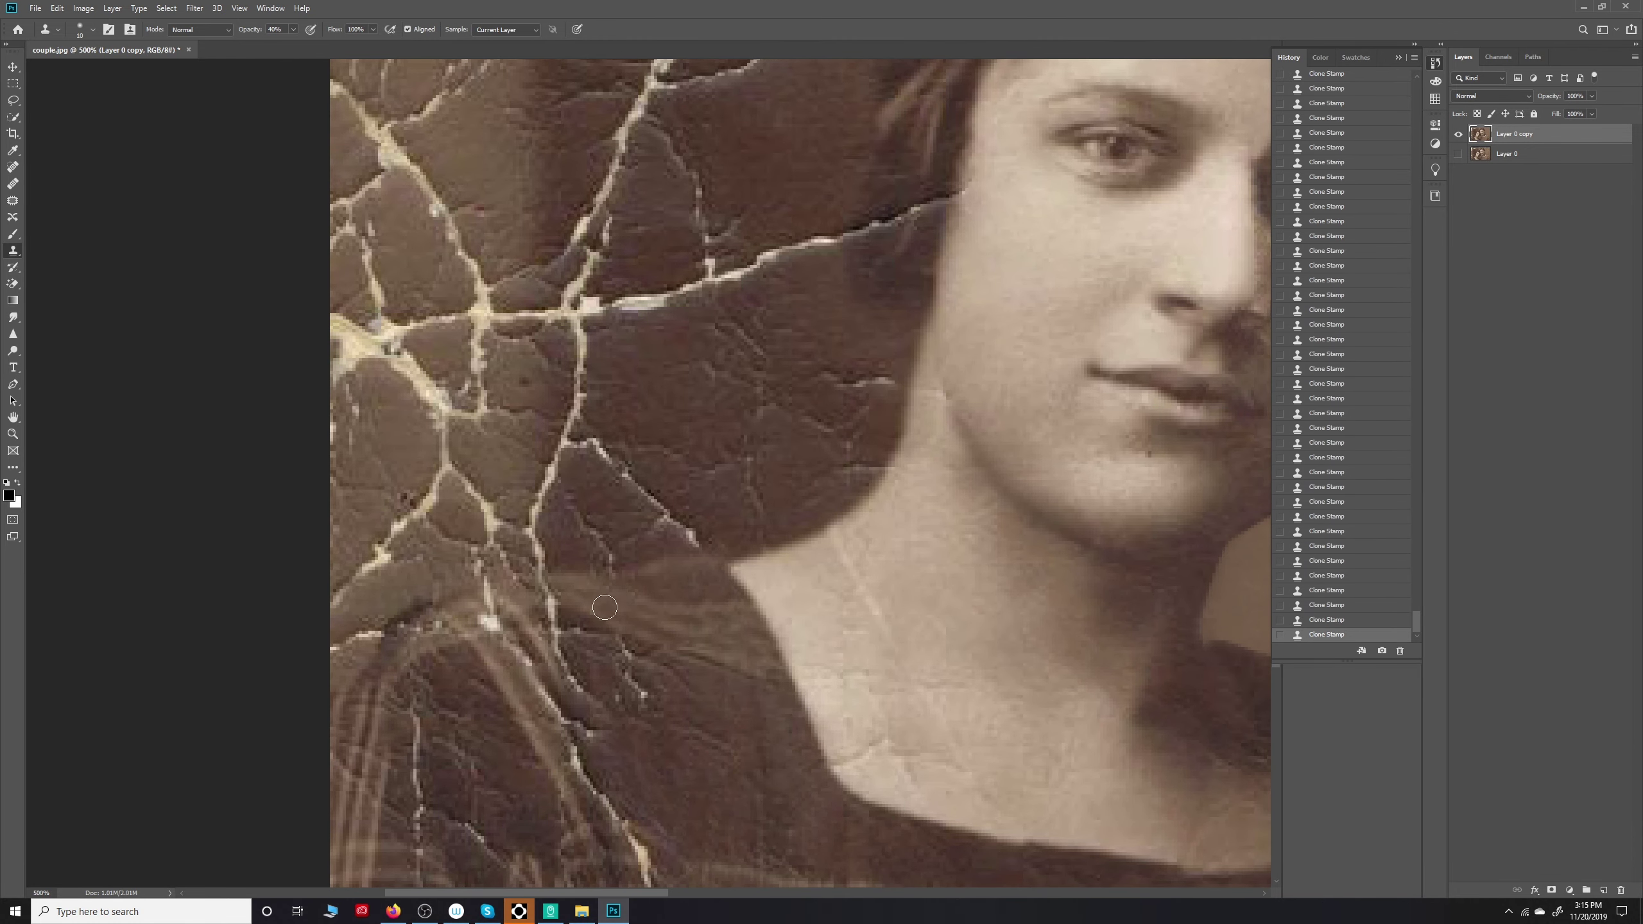
pyautogui.moveTo(697, 699); pyautogui.dragTo(834, 638)
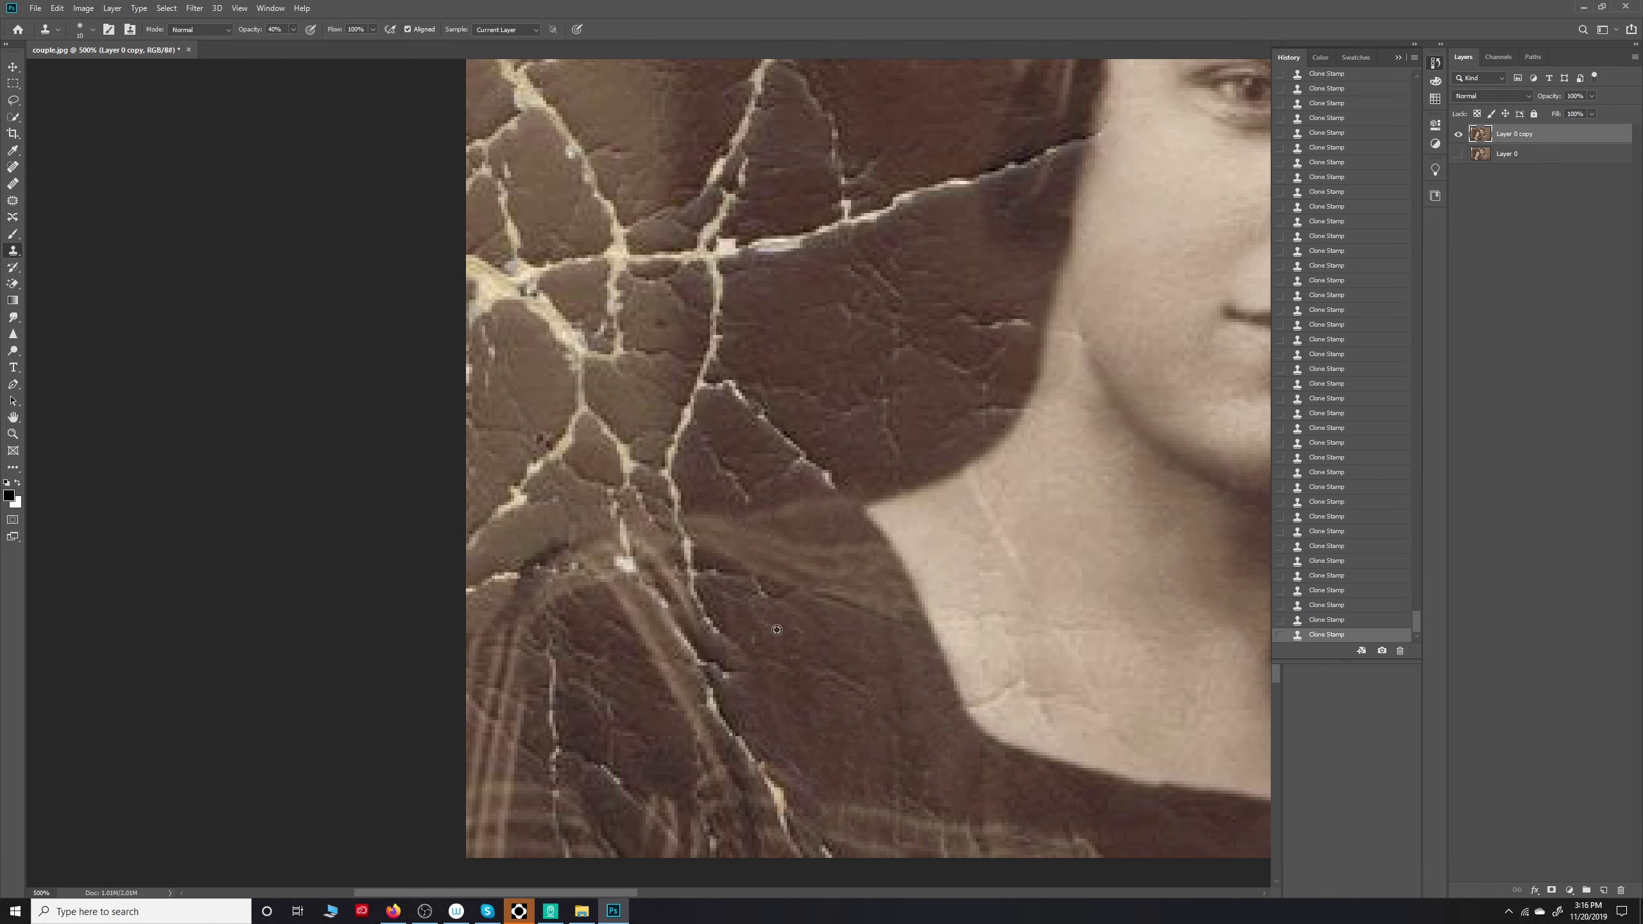
pyautogui.keyDown('alt'); pyautogui.click(733, 703); pyautogui.keyUp('alt')
pyautogui.moveTo(709, 680)
pyautogui.mouseDown()
pyautogui.moveTo(782, 770)
pyautogui.moveTo(769, 726)
pyautogui.mouseUp()
pyautogui.scroll(-2, 704, 596)
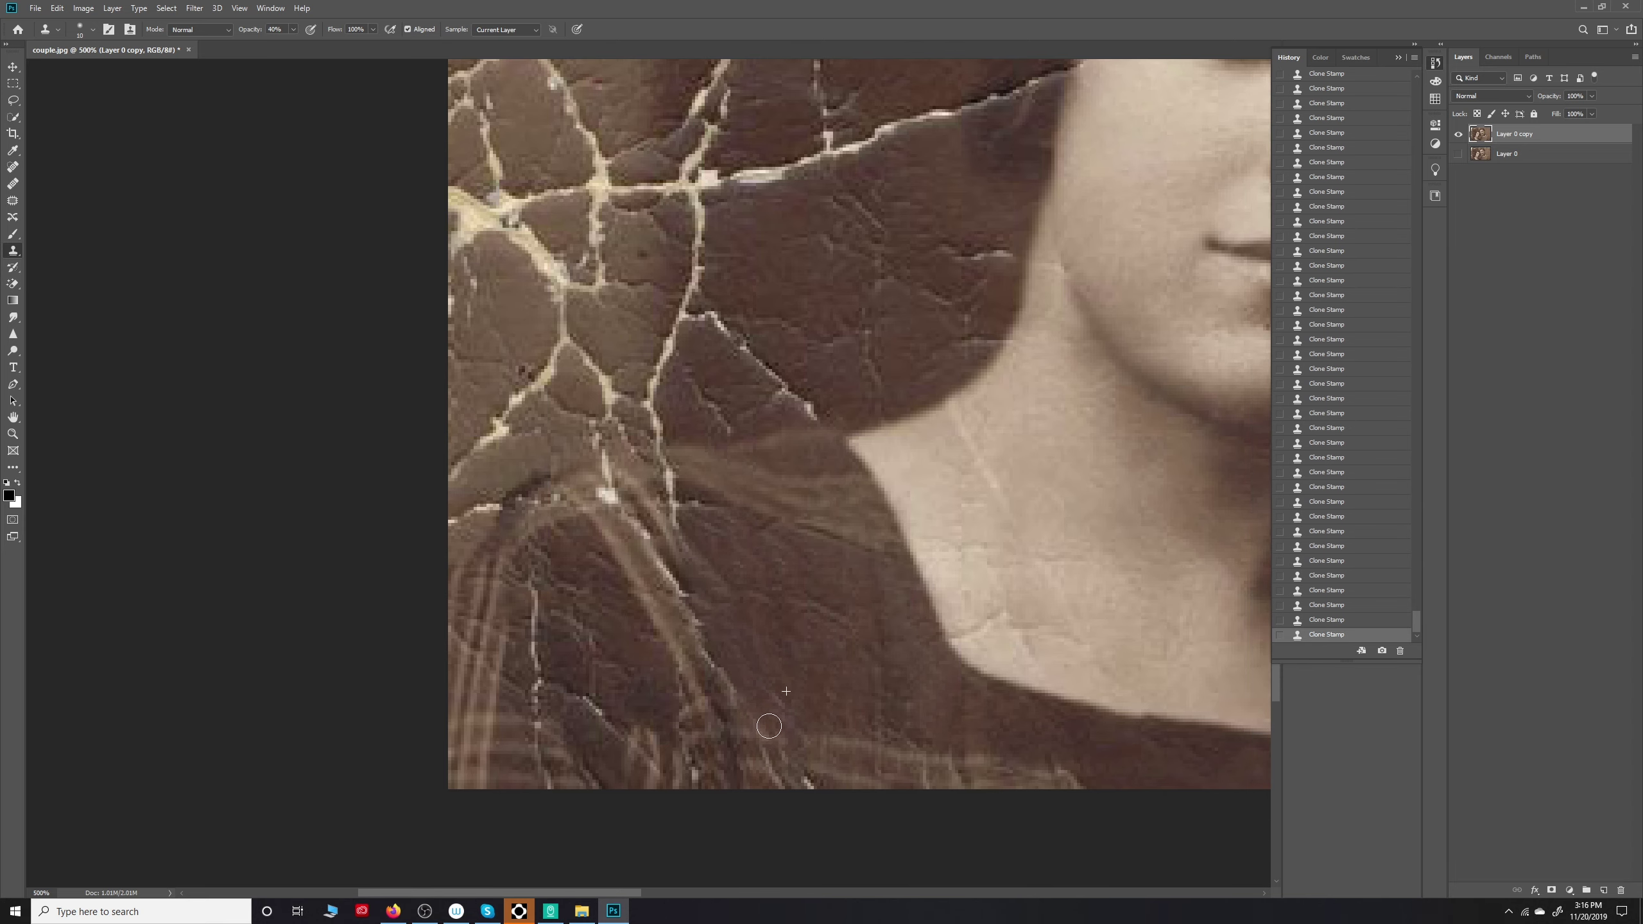
# Step: Clone out more dress cracks near her shoulder using a slightly smaller brush
pyautogui.moveTo(811, 778); pyautogui.dragTo(849, 762)
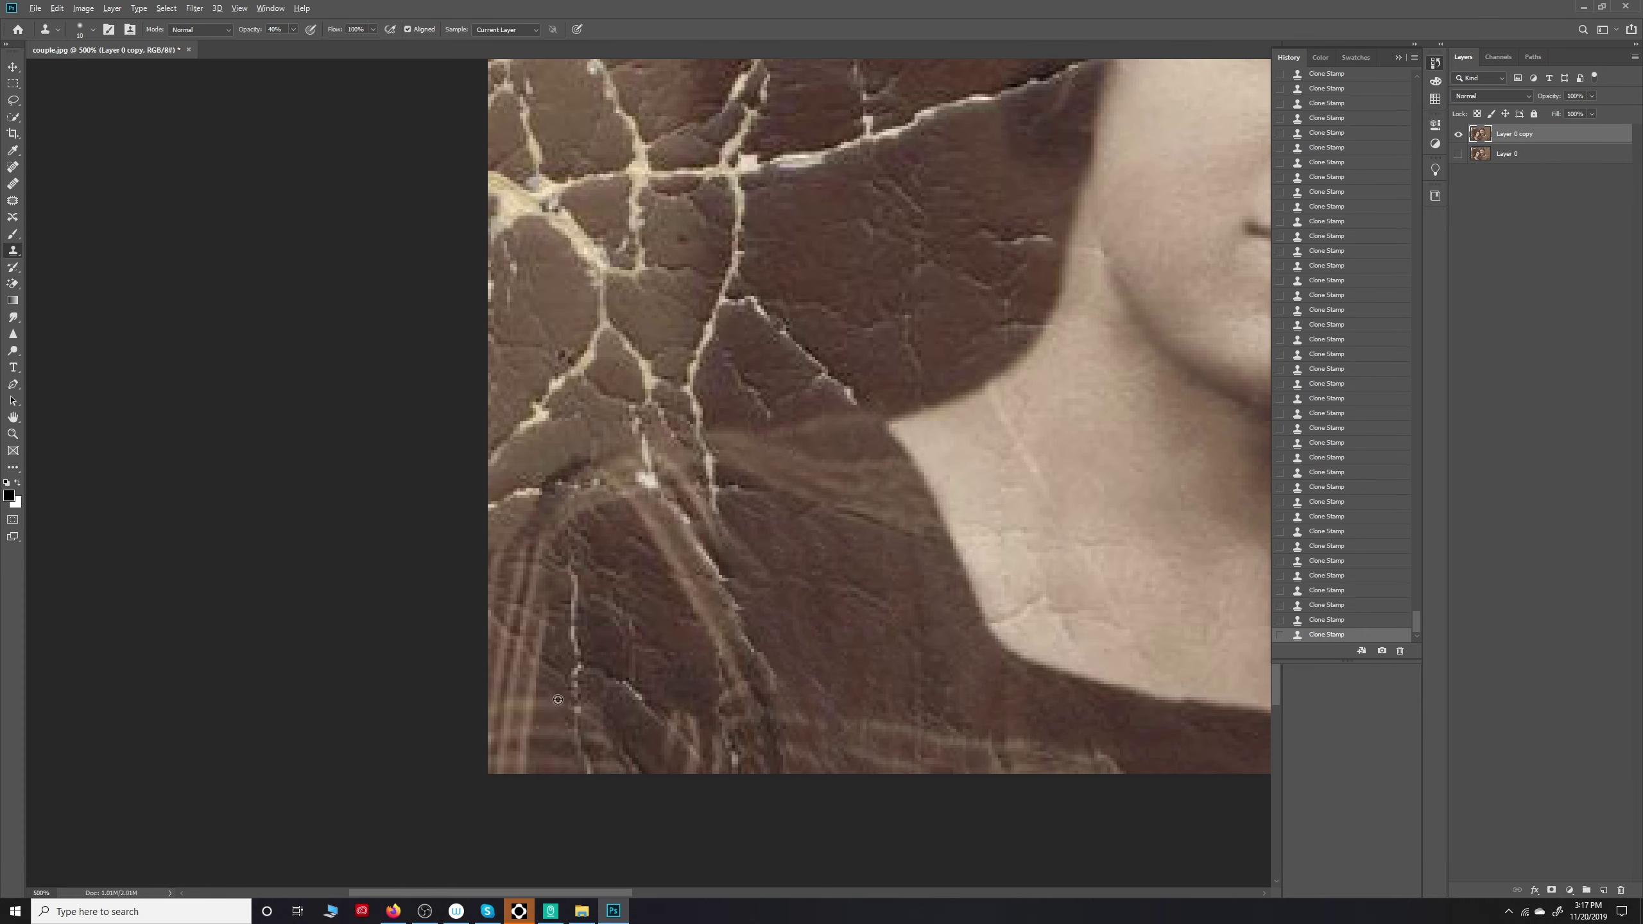
pyautogui.moveTo(598, 765); pyautogui.dragTo(694, 787)
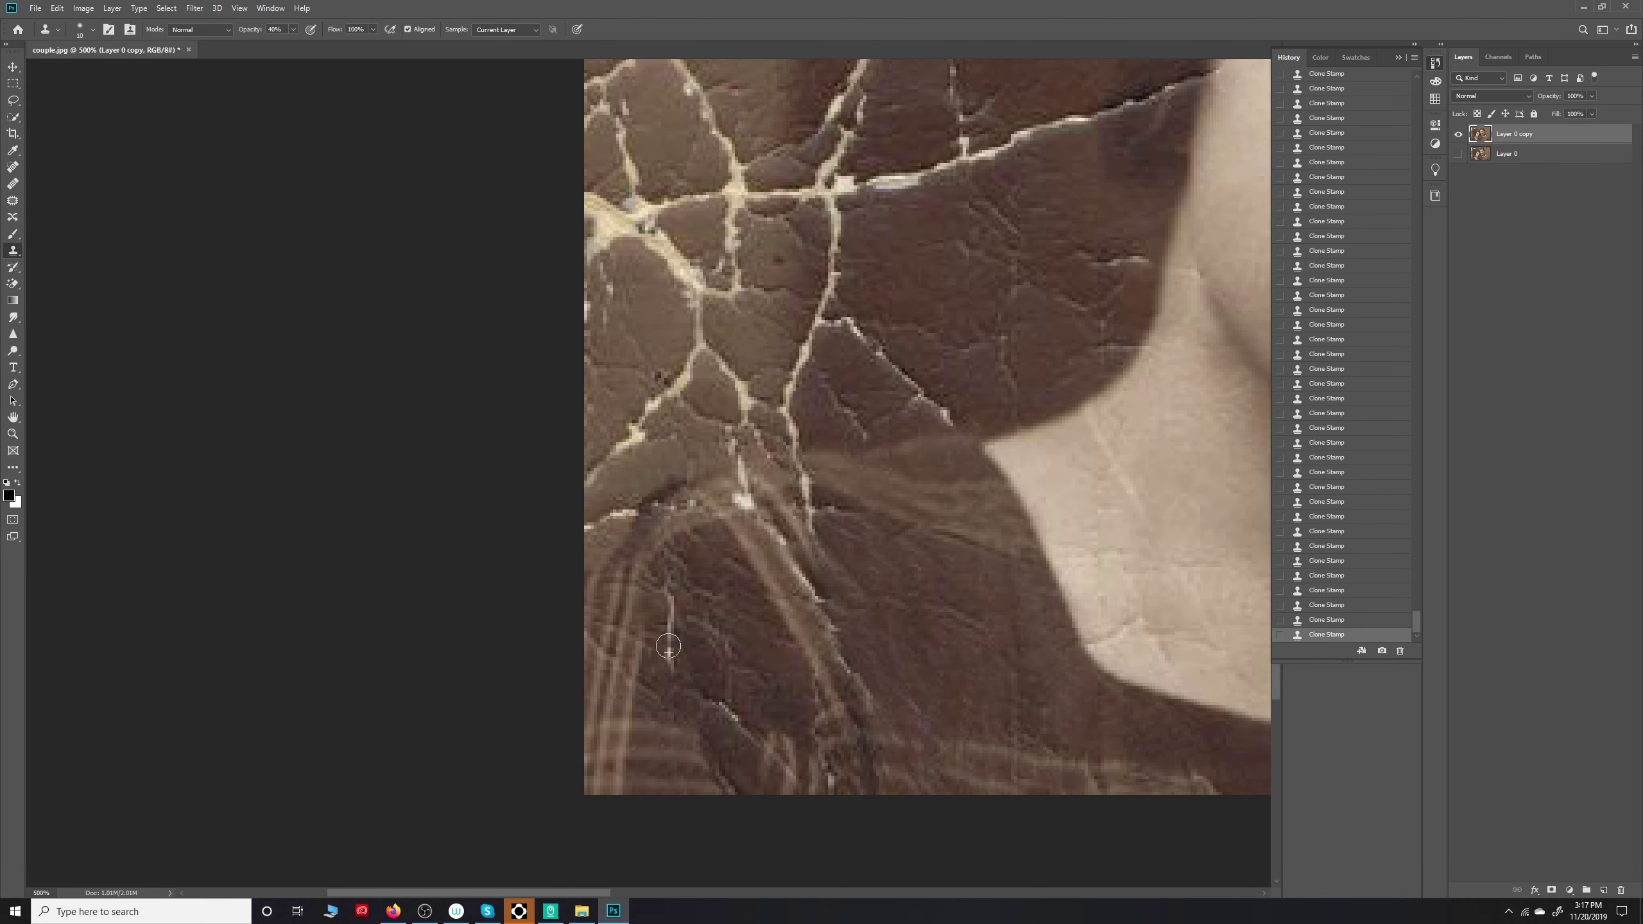
pyautogui.moveTo(1108, 711); pyautogui.dragTo(1147, 595)
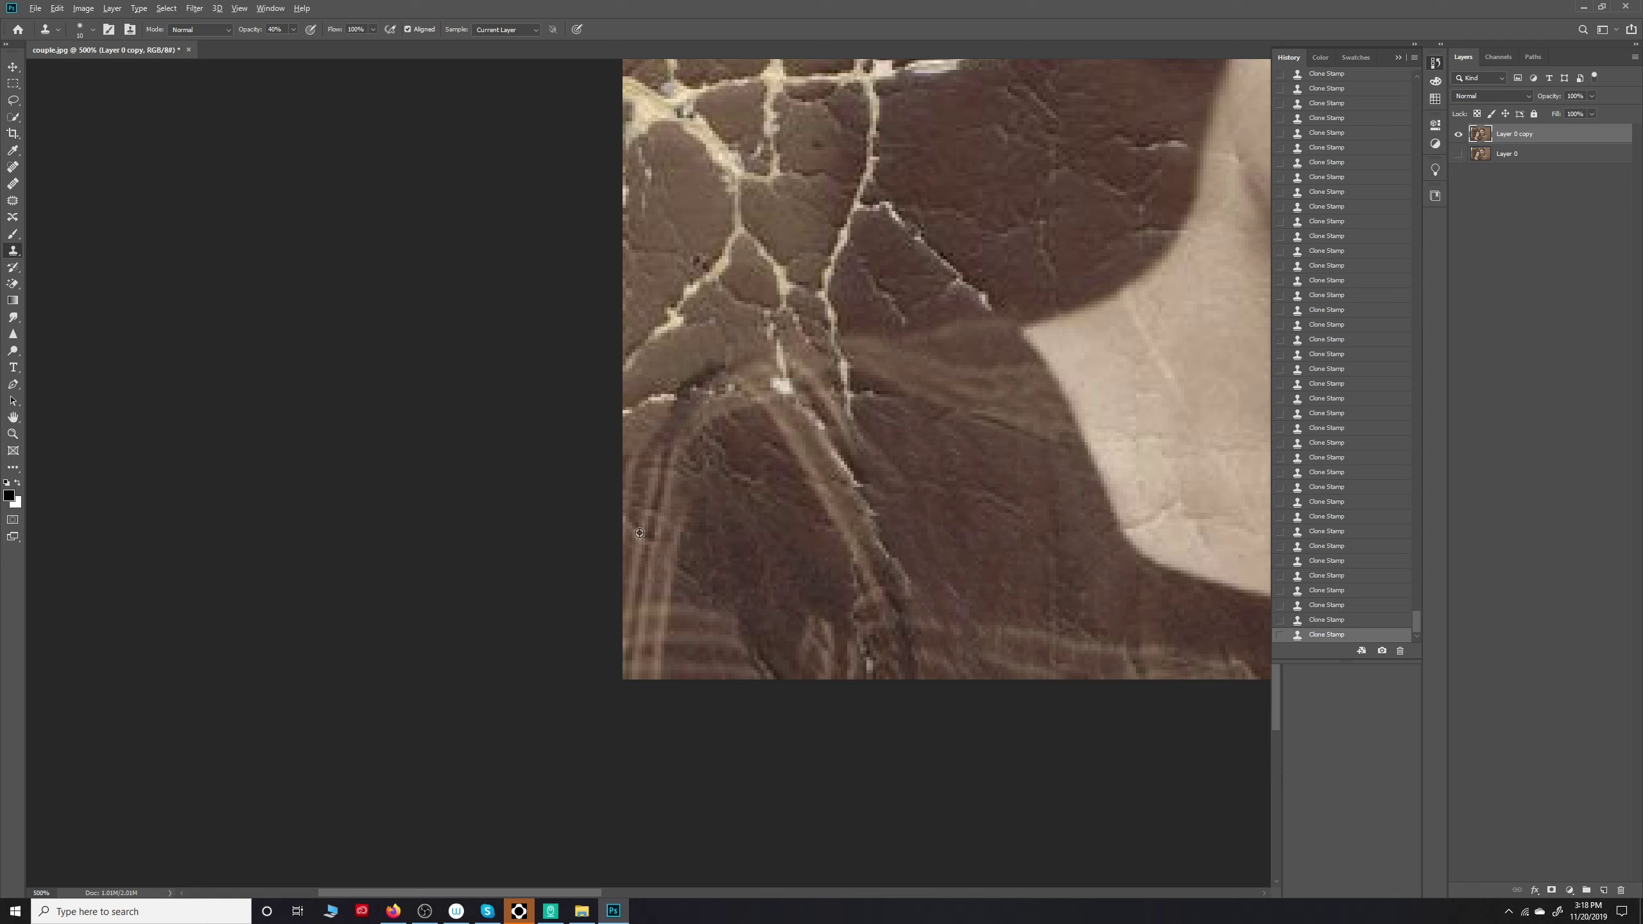
pyautogui.moveTo(840, 429); pyautogui.dragTo(852, 442)
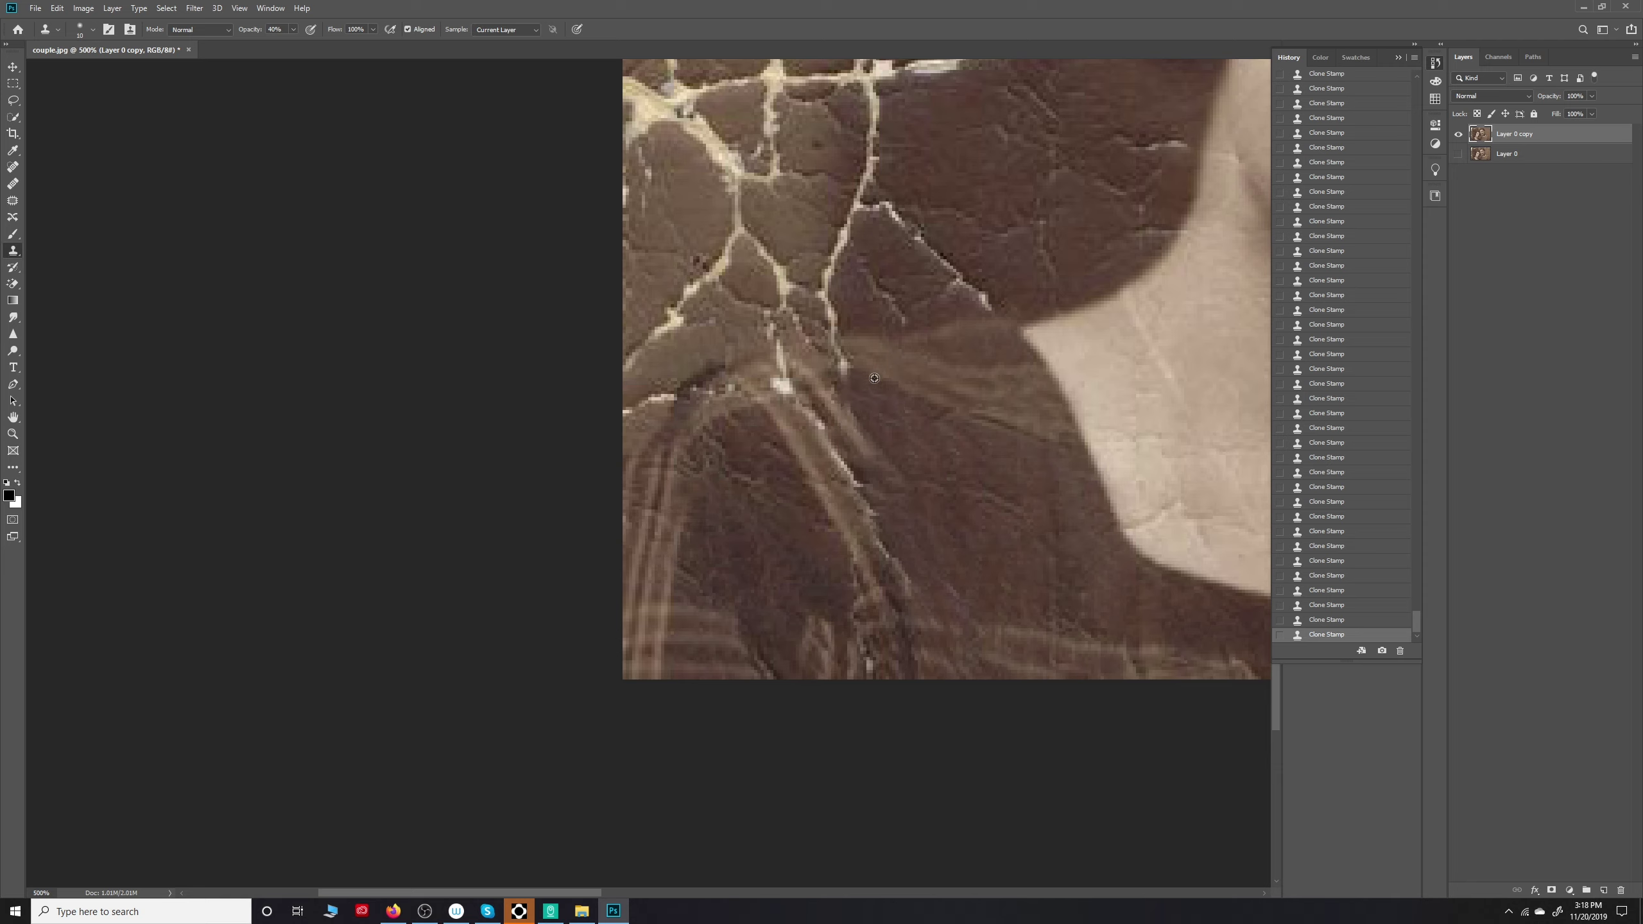
pyautogui.press('[')
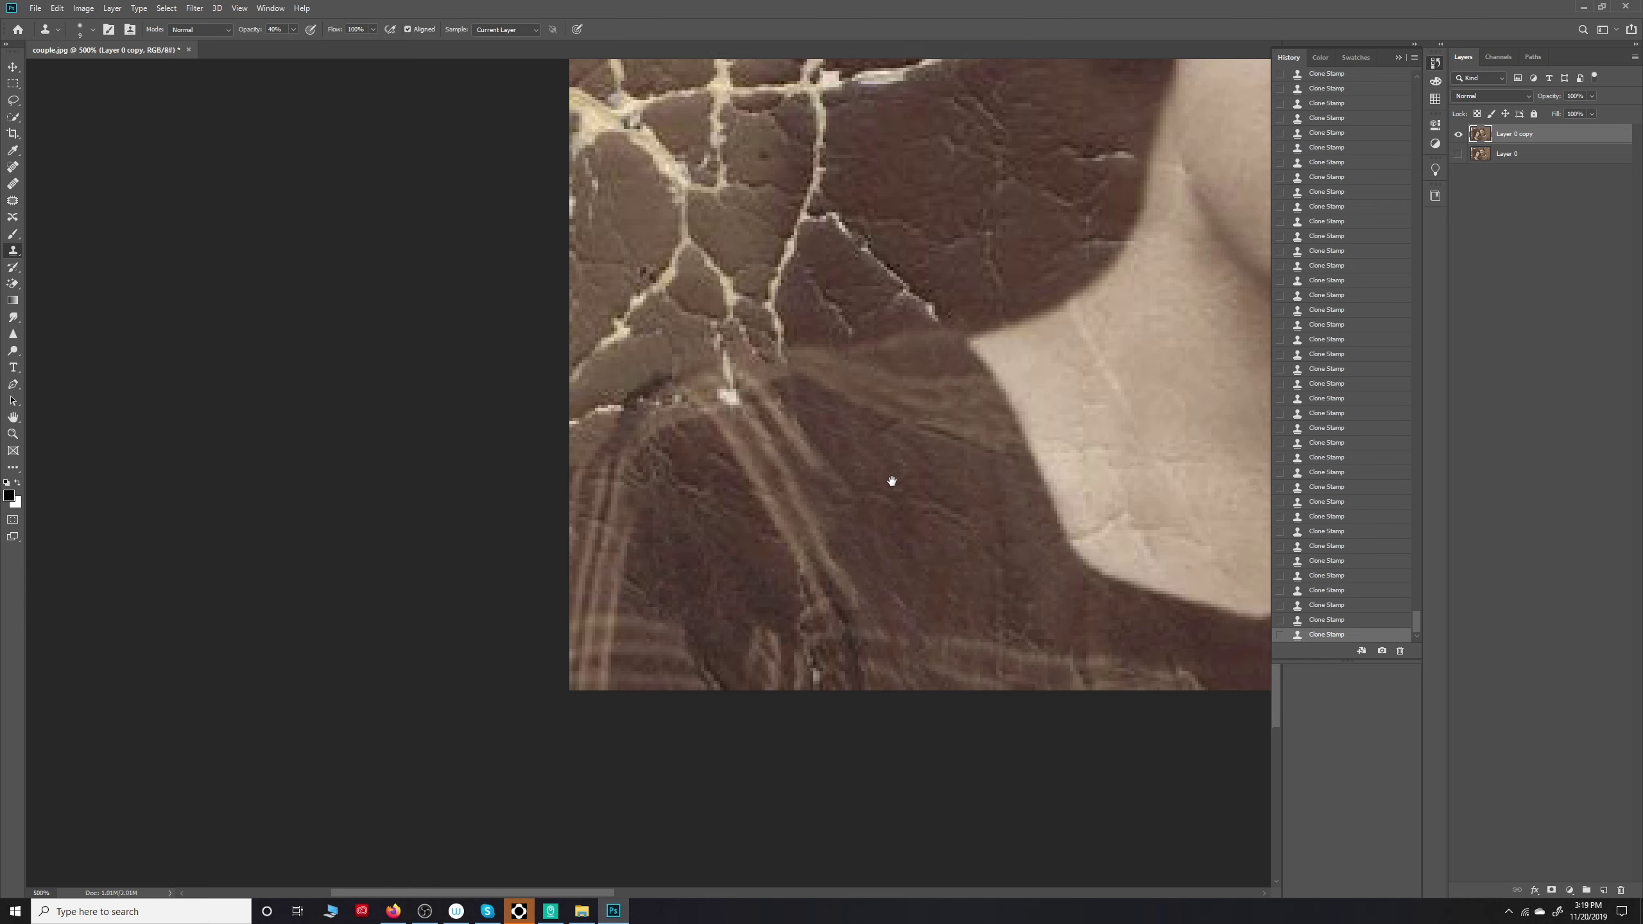
pyautogui.moveTo(631, 418); pyautogui.dragTo(526, 452)
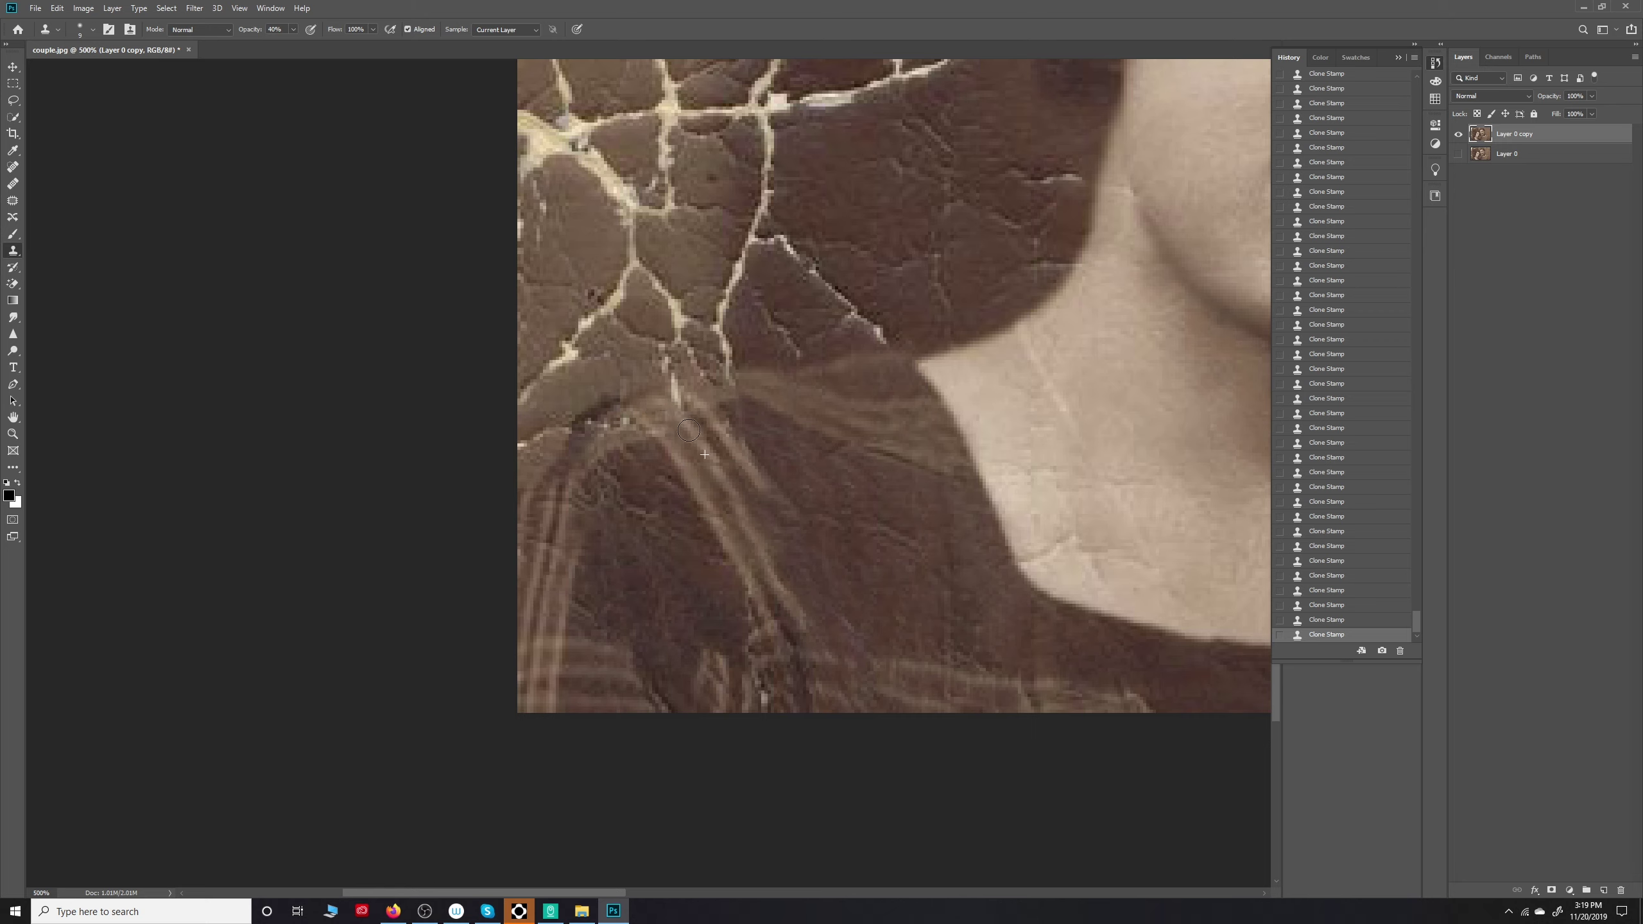
pyautogui.moveTo(670, 386); pyautogui.dragTo(714, 380)
# Step: Enlarge the brush and clone over the remaining light cracks on the dress
pyautogui.moveTo(785, 551); pyautogui.dragTo(785, 566)
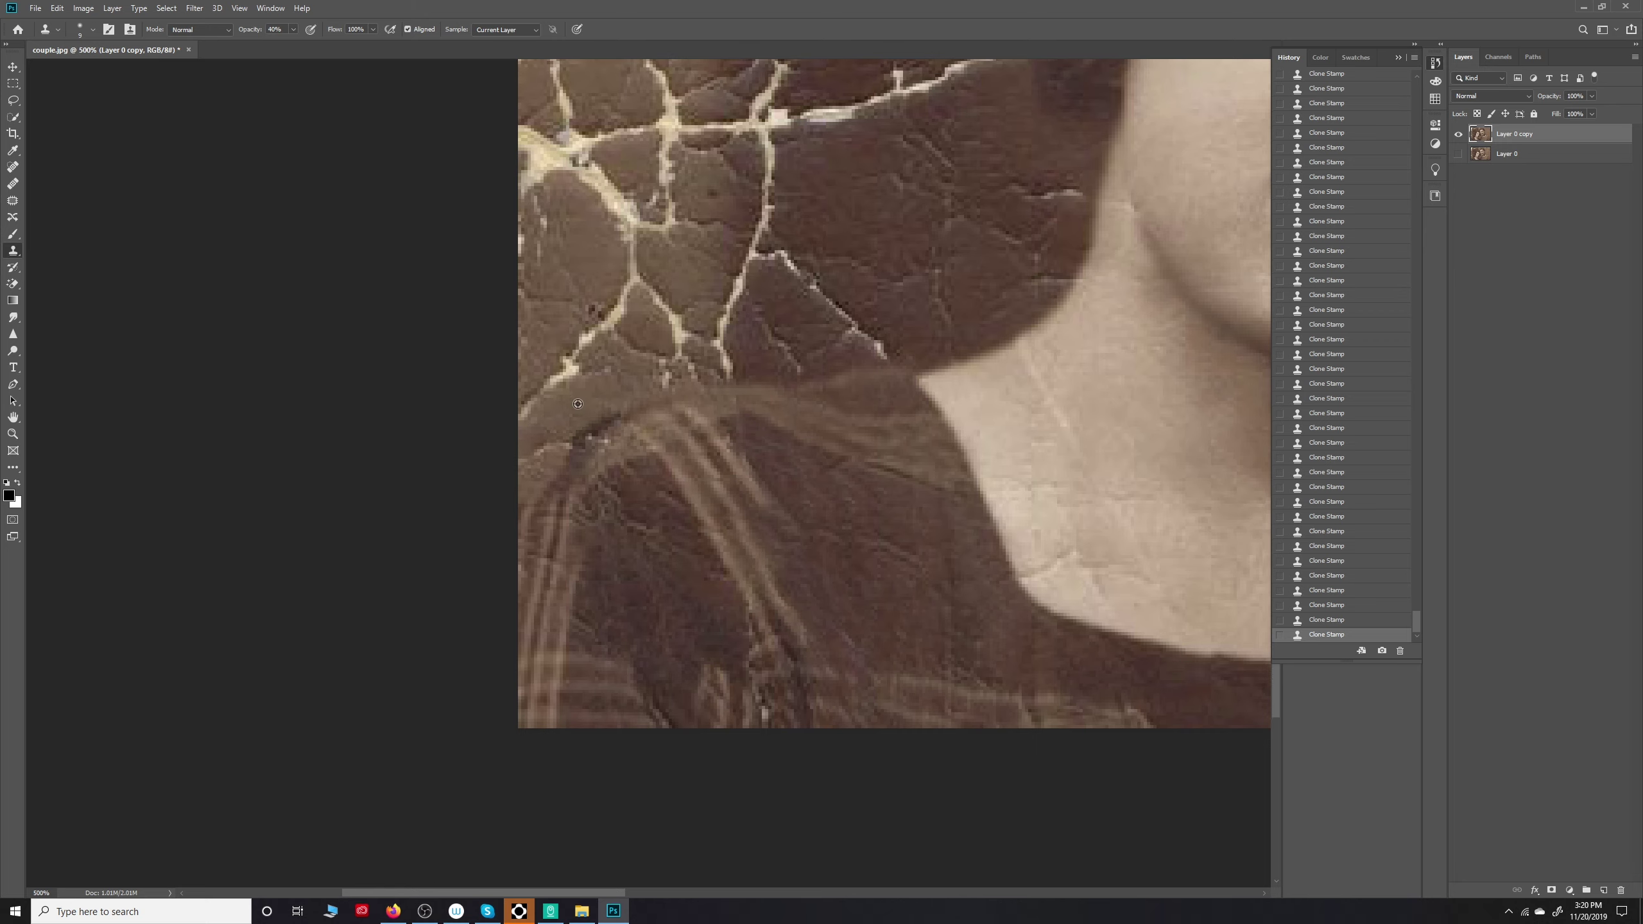
pyautogui.press(']')
pyautogui.press(']')
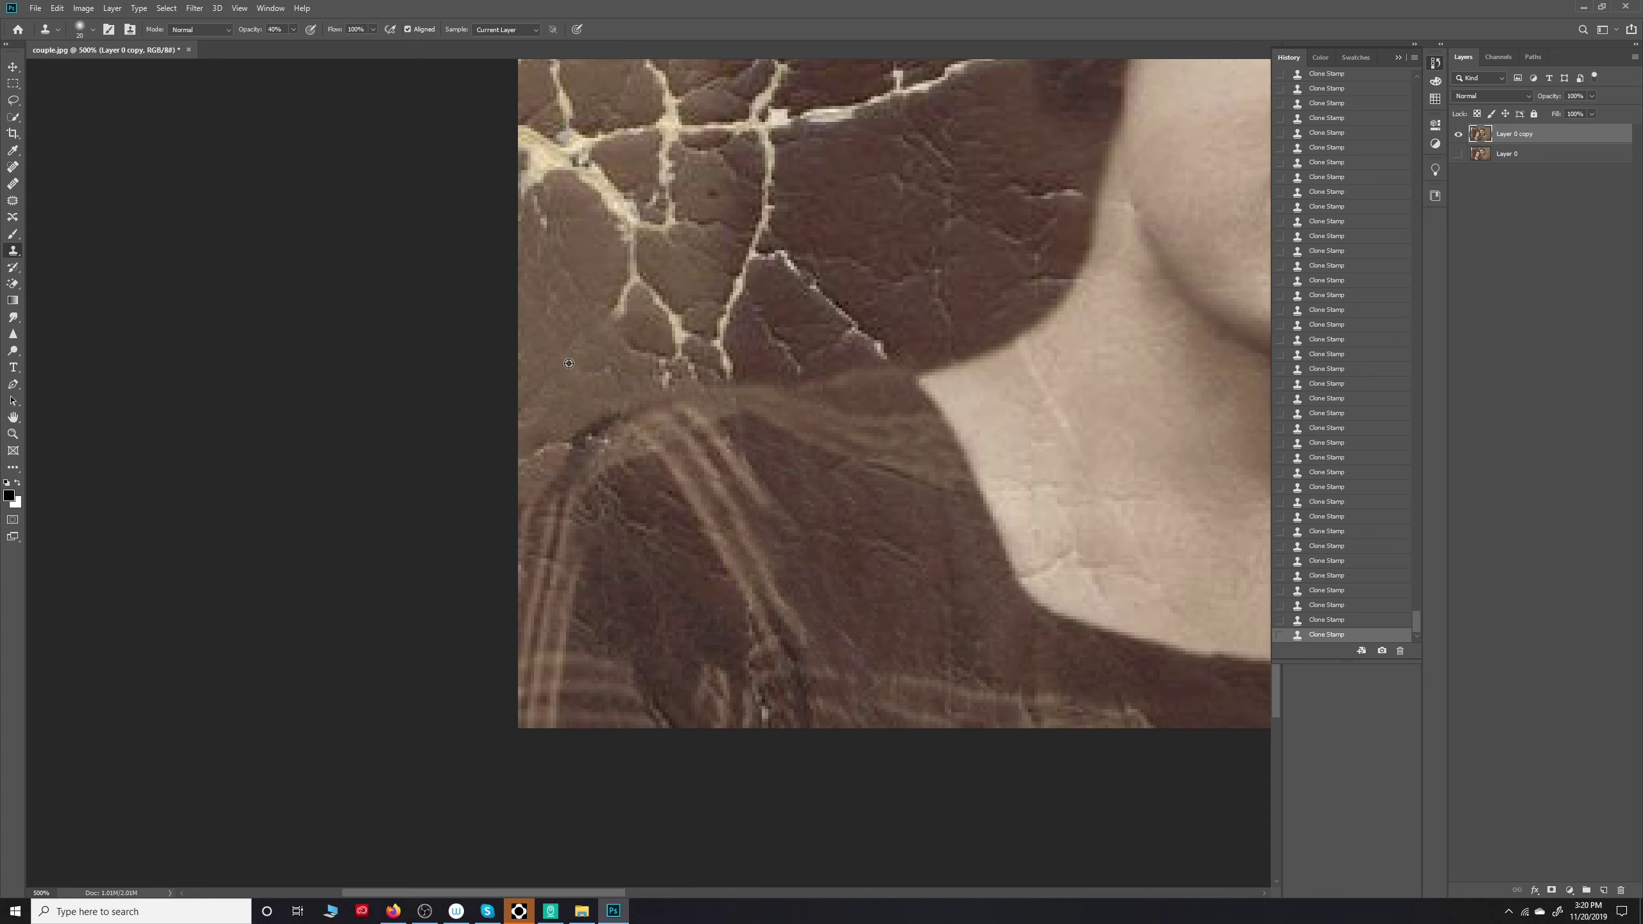
pyautogui.moveTo(631, 298); pyautogui.dragTo(613, 372)
pyautogui.moveTo(776, 324)
pyautogui.mouseDown()
pyautogui.moveTo(822, 264)
pyautogui.moveTo(783, 258)
pyautogui.mouseUp()
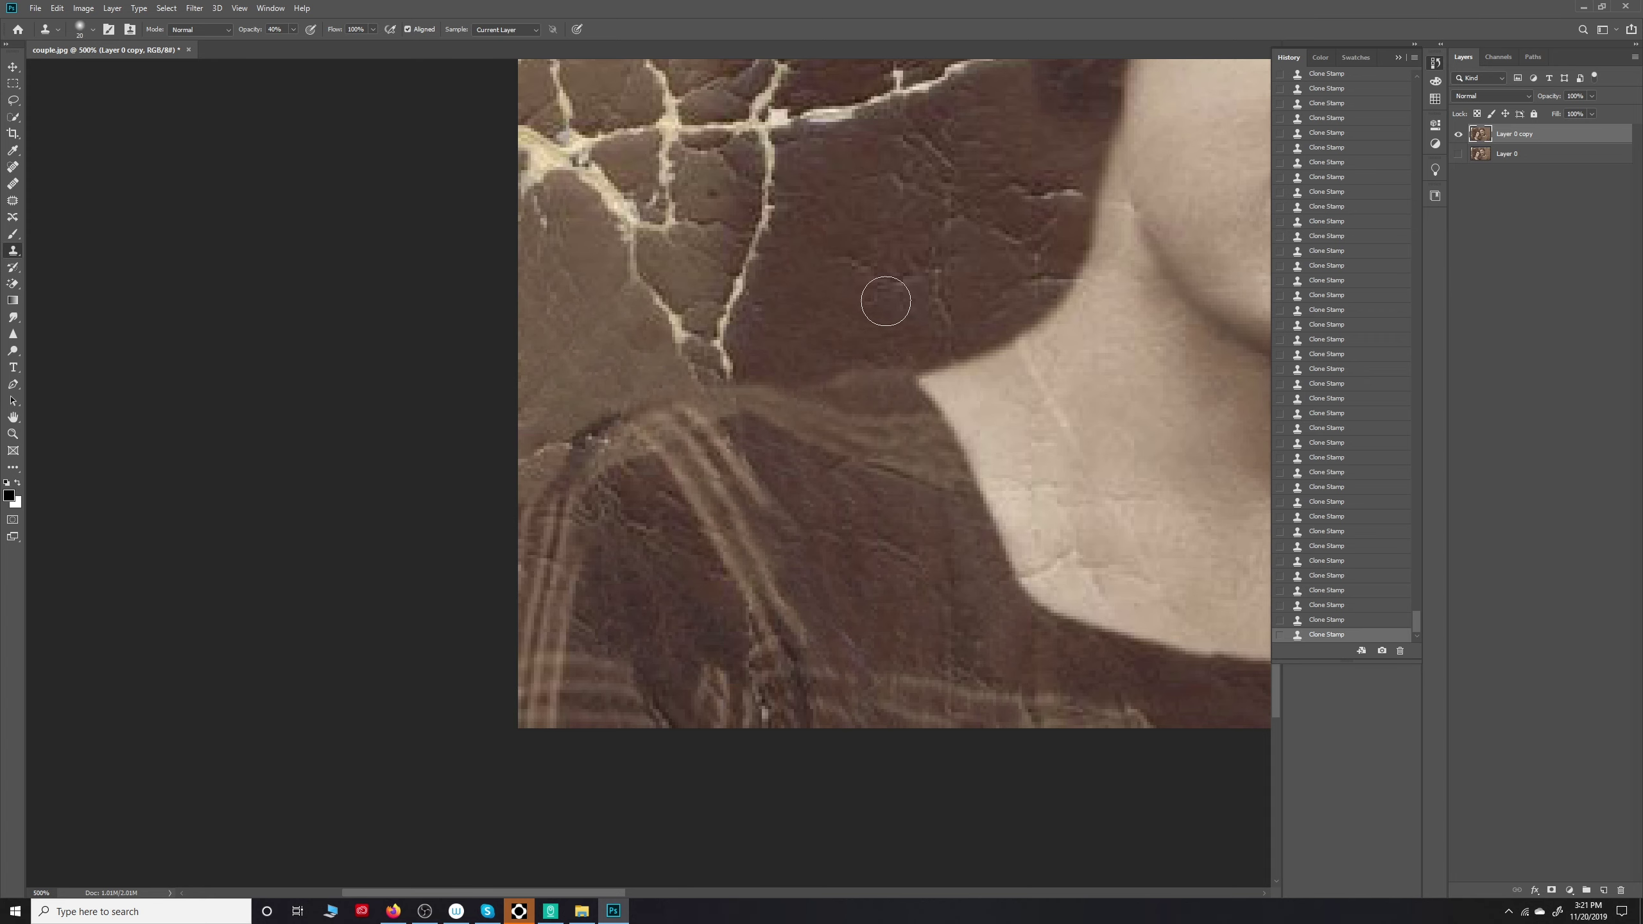
pyautogui.hotkey('ctrl', '0')
pyautogui.moveTo(661, 515); pyautogui.dragTo(699, 515)
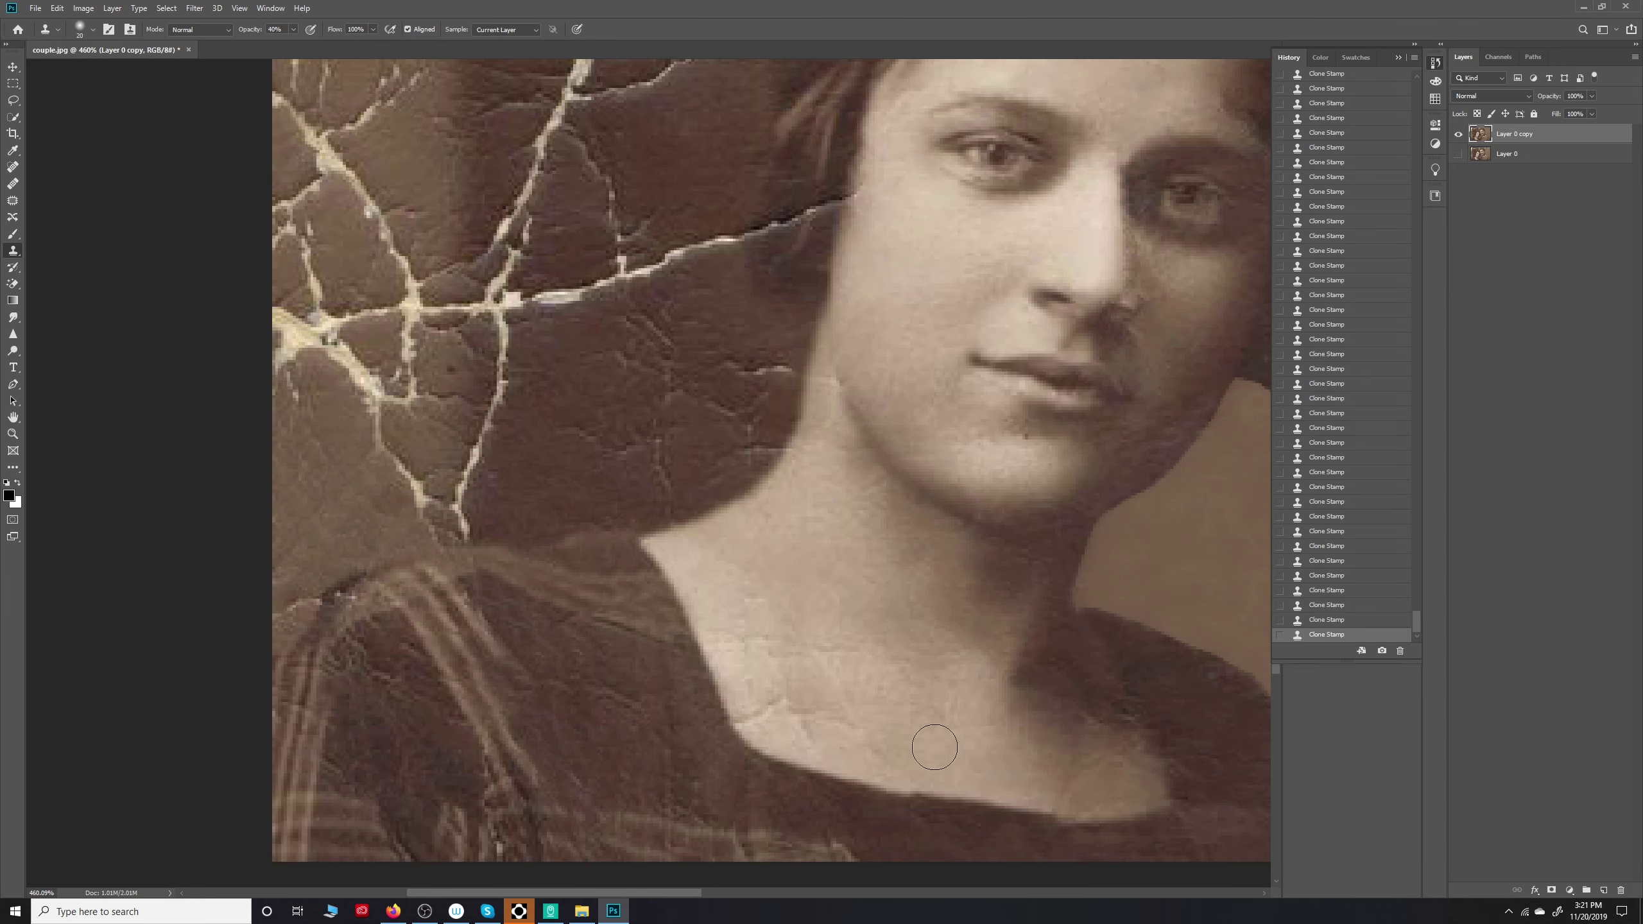
# Step: Raise clone opacity to 70%, shrink the brush, and stamp out the crack through her hair
pyautogui.moveTo(866, 712); pyautogui.dragTo(934, 893)
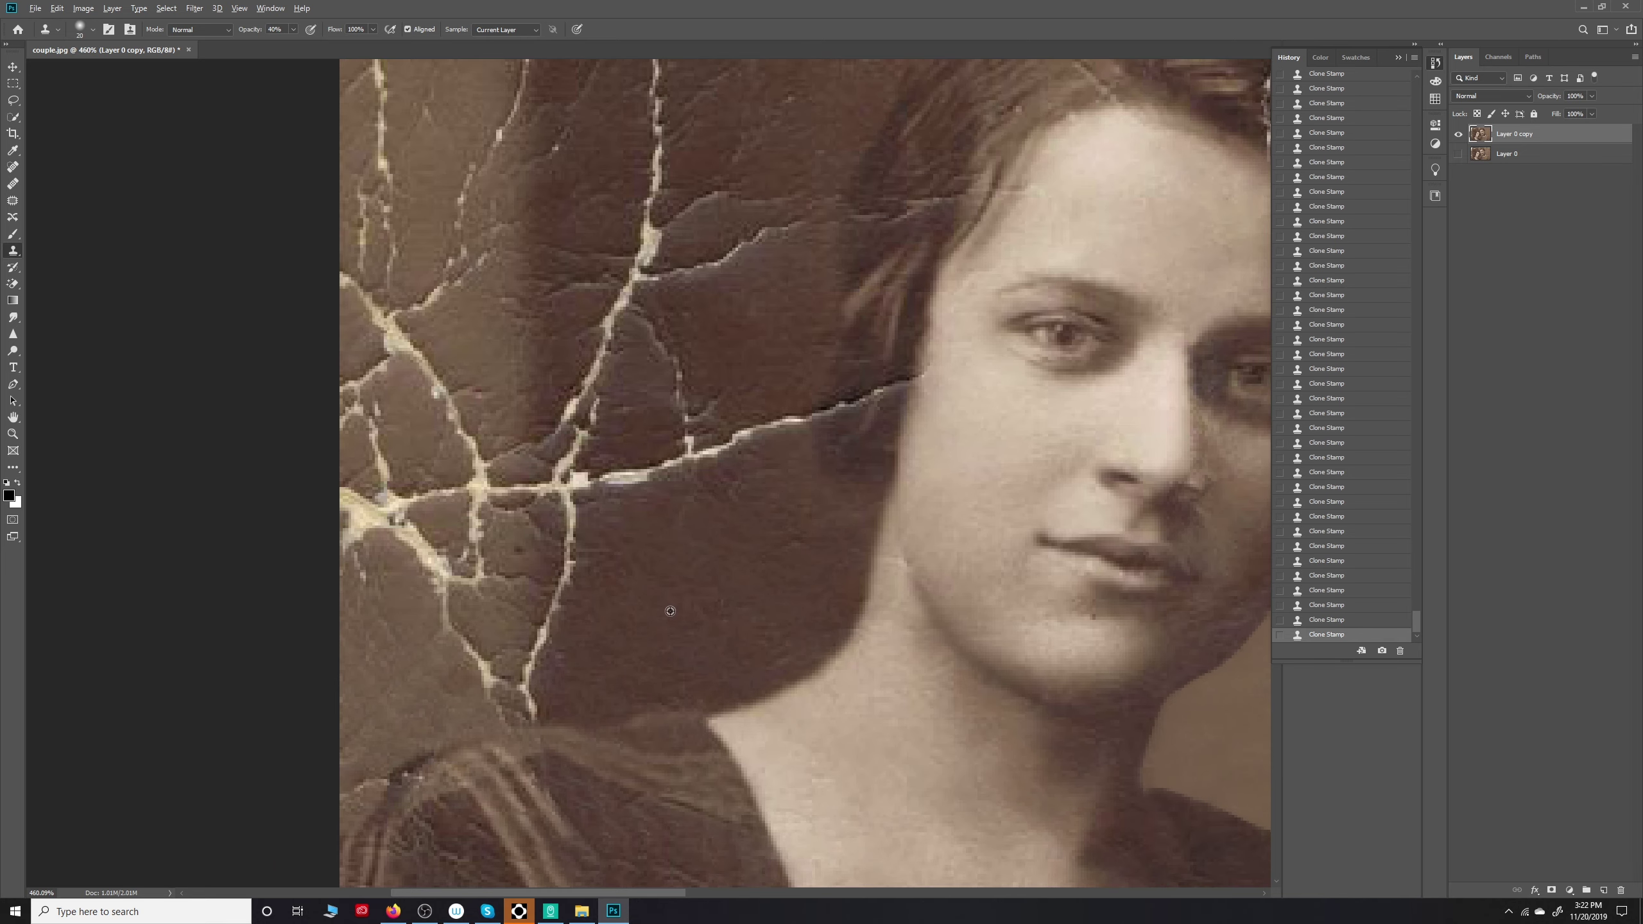
pyautogui.moveTo(672, 613)
pyautogui.mouseDown()
pyautogui.moveTo(757, 587)
pyautogui.moveTo(642, 558)
pyautogui.moveTo(763, 569)
pyautogui.moveTo(854, 613)
pyautogui.moveTo(723, 718)
pyautogui.mouseUp()
pyautogui.press('7')
pyautogui.press('[')
pyautogui.press('[')
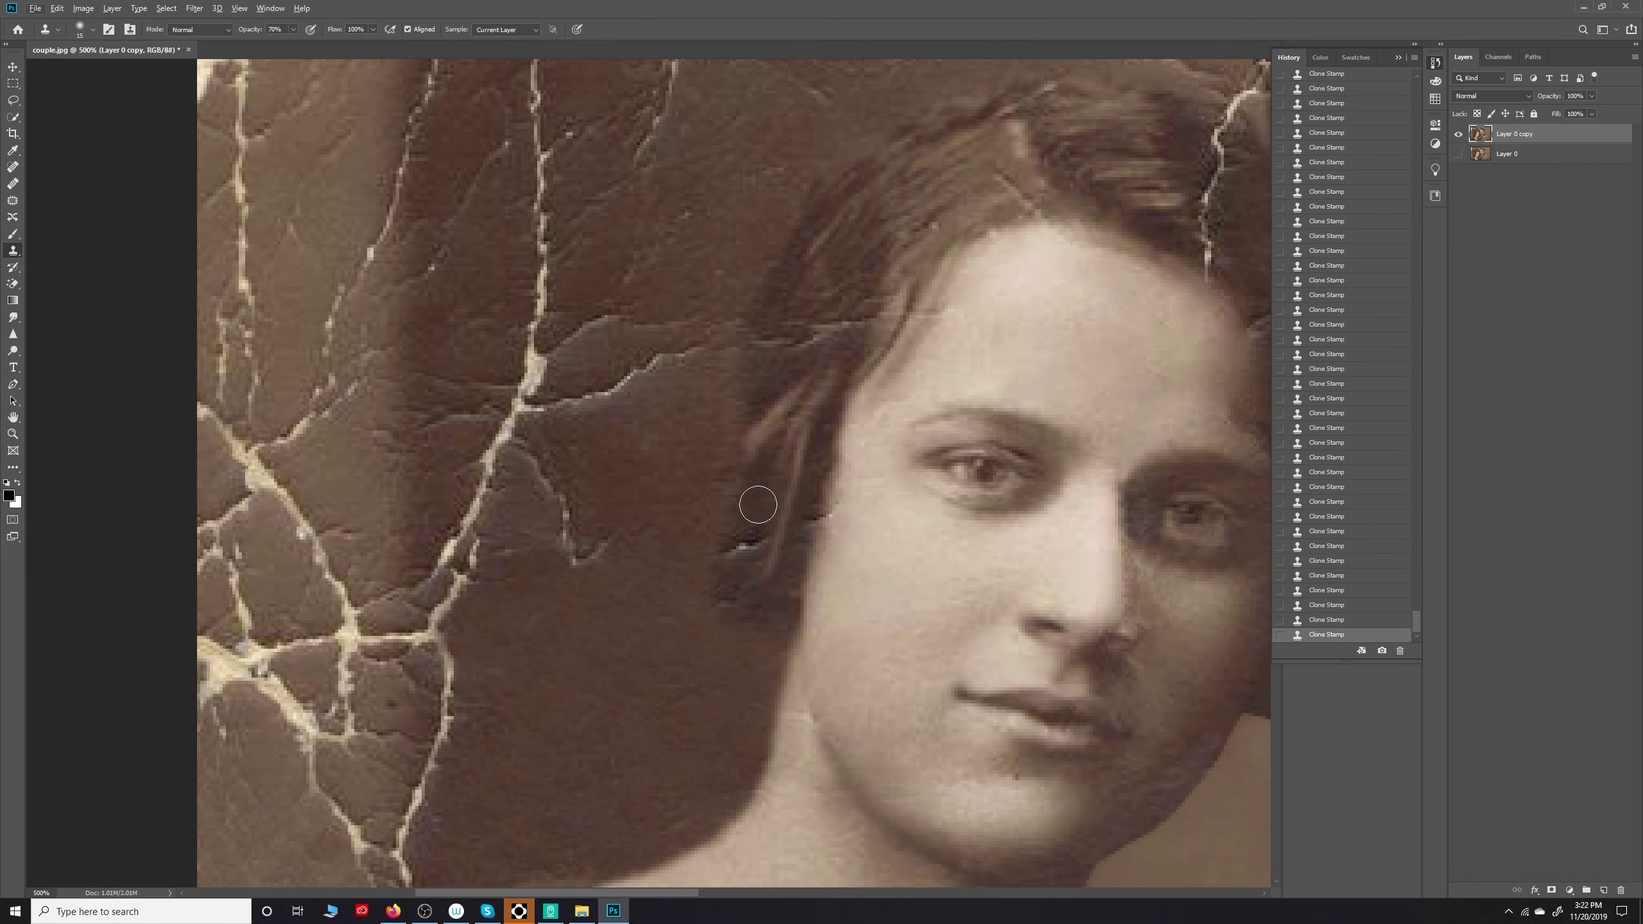
pyautogui.moveTo(896, 334); pyautogui.dragTo(792, 503)
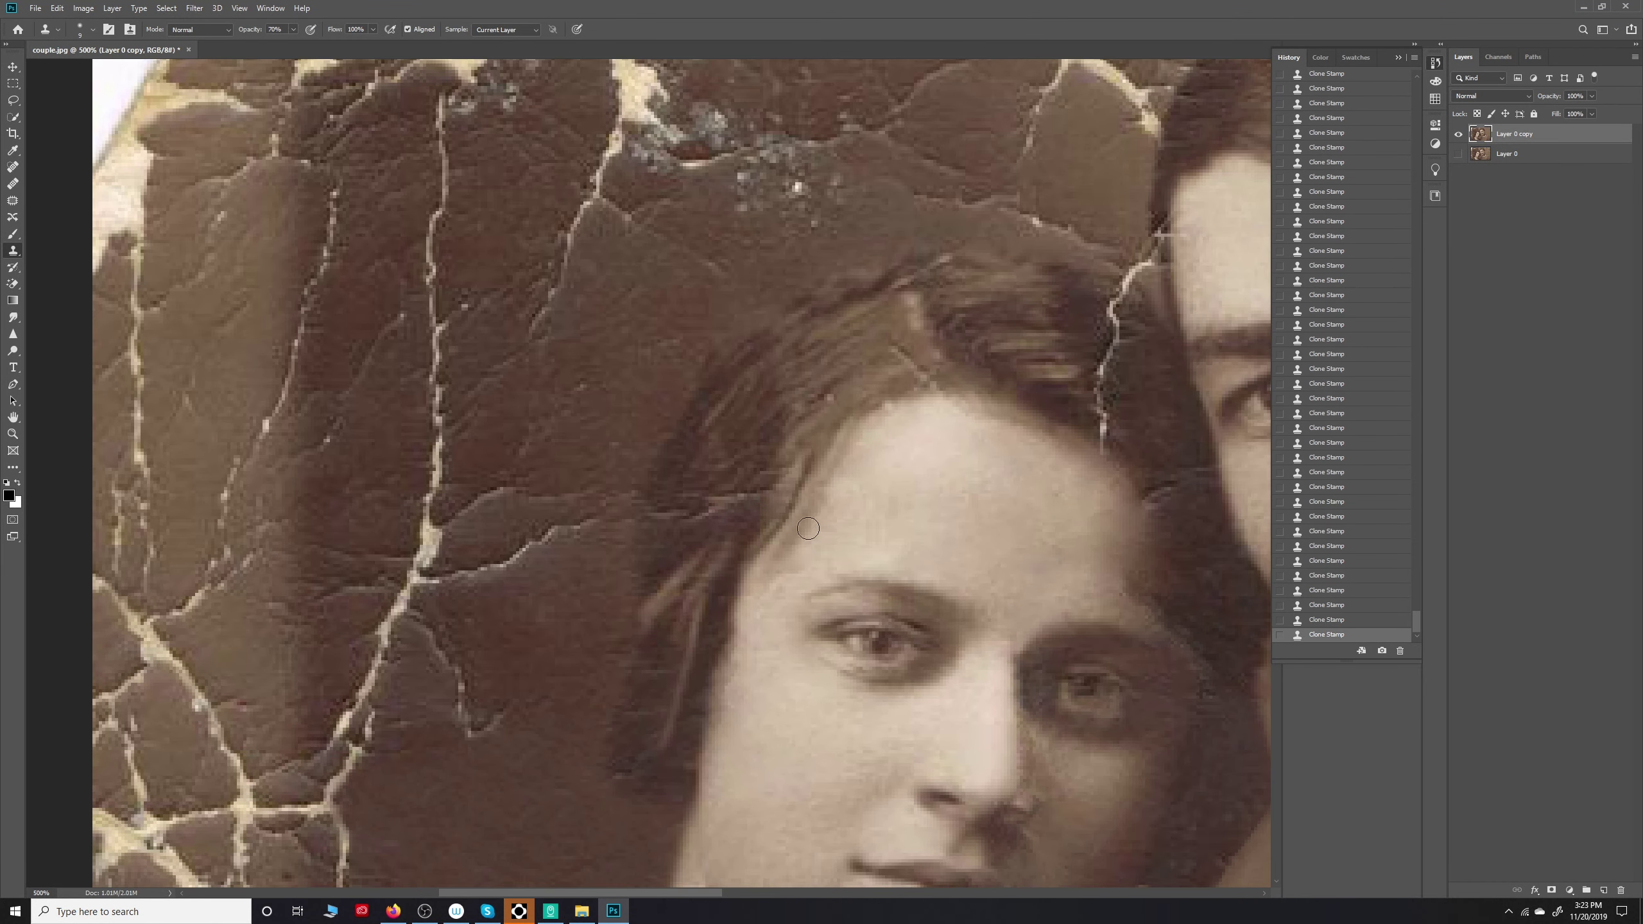
pyautogui.moveTo(861, 384)
pyautogui.mouseDown()
pyautogui.moveTo(830, 431)
pyautogui.moveTo(715, 467)
pyautogui.mouseUp()
pyautogui.moveTo(734, 400); pyautogui.dragTo(678, 389)
pyautogui.moveTo(869, 478)
pyautogui.mouseDown()
pyautogui.moveTo(849, 550)
pyautogui.moveTo(893, 518)
pyautogui.moveTo(751, 556)
pyautogui.moveTo(875, 673)
pyautogui.moveTo(779, 523)
pyautogui.mouseUp()
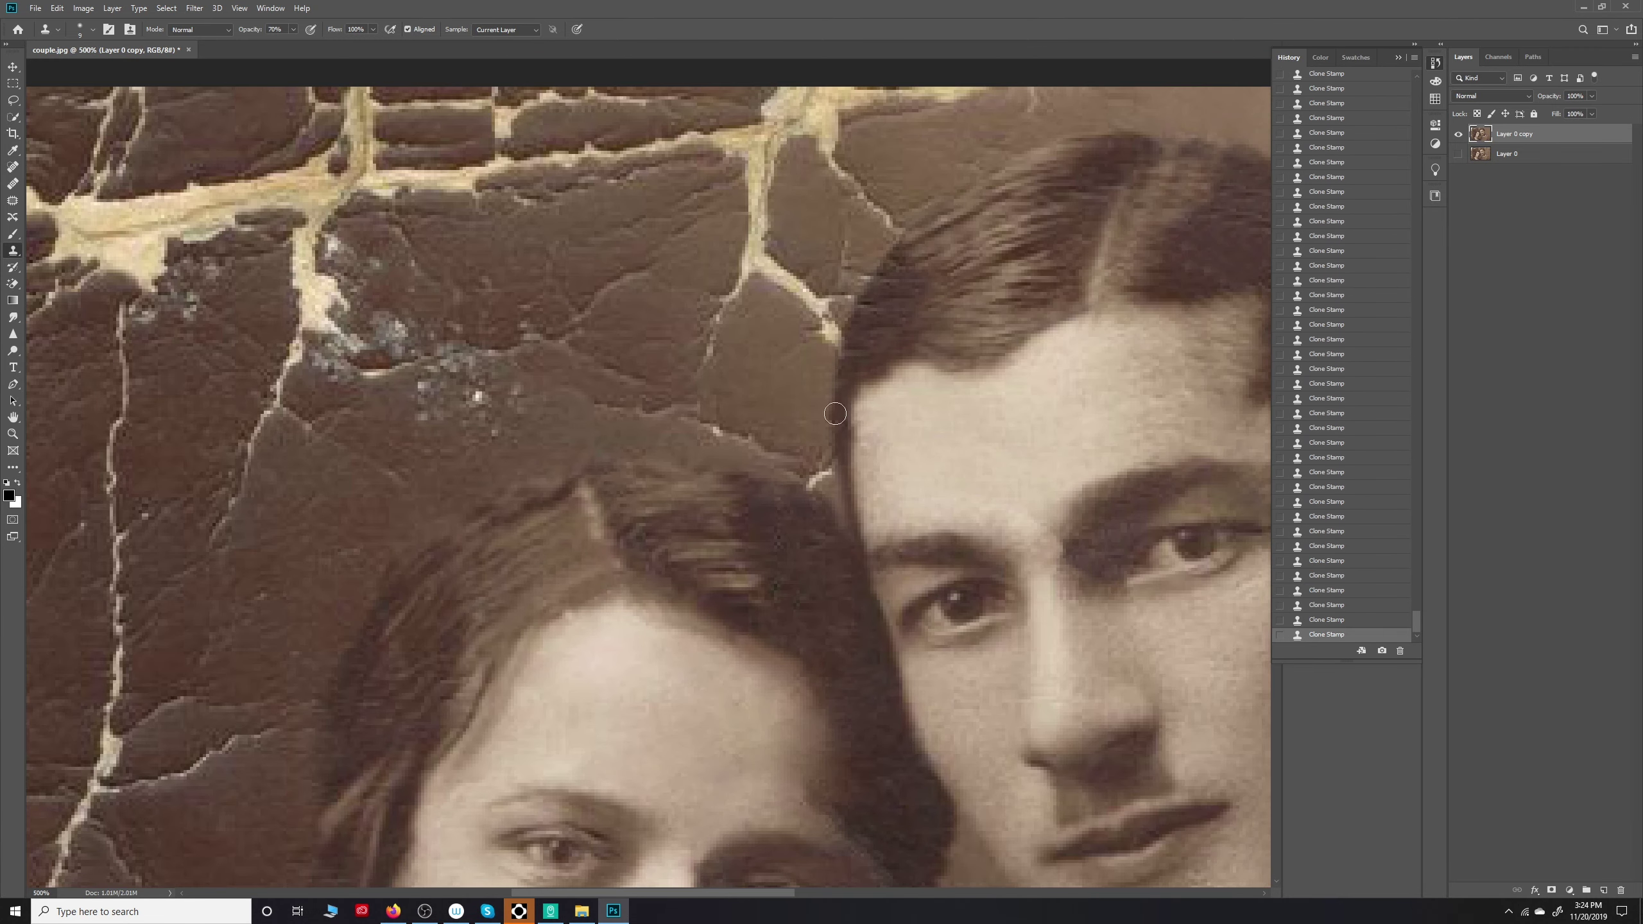
# Step: Outline the background left of the woman with a closed Pen path and make it a selection
pyautogui.press('p')
pyautogui.click(770, 397)
pyautogui.click(806, 382)
pyautogui.click(831, 433)
pyautogui.rightClick(844, 451)
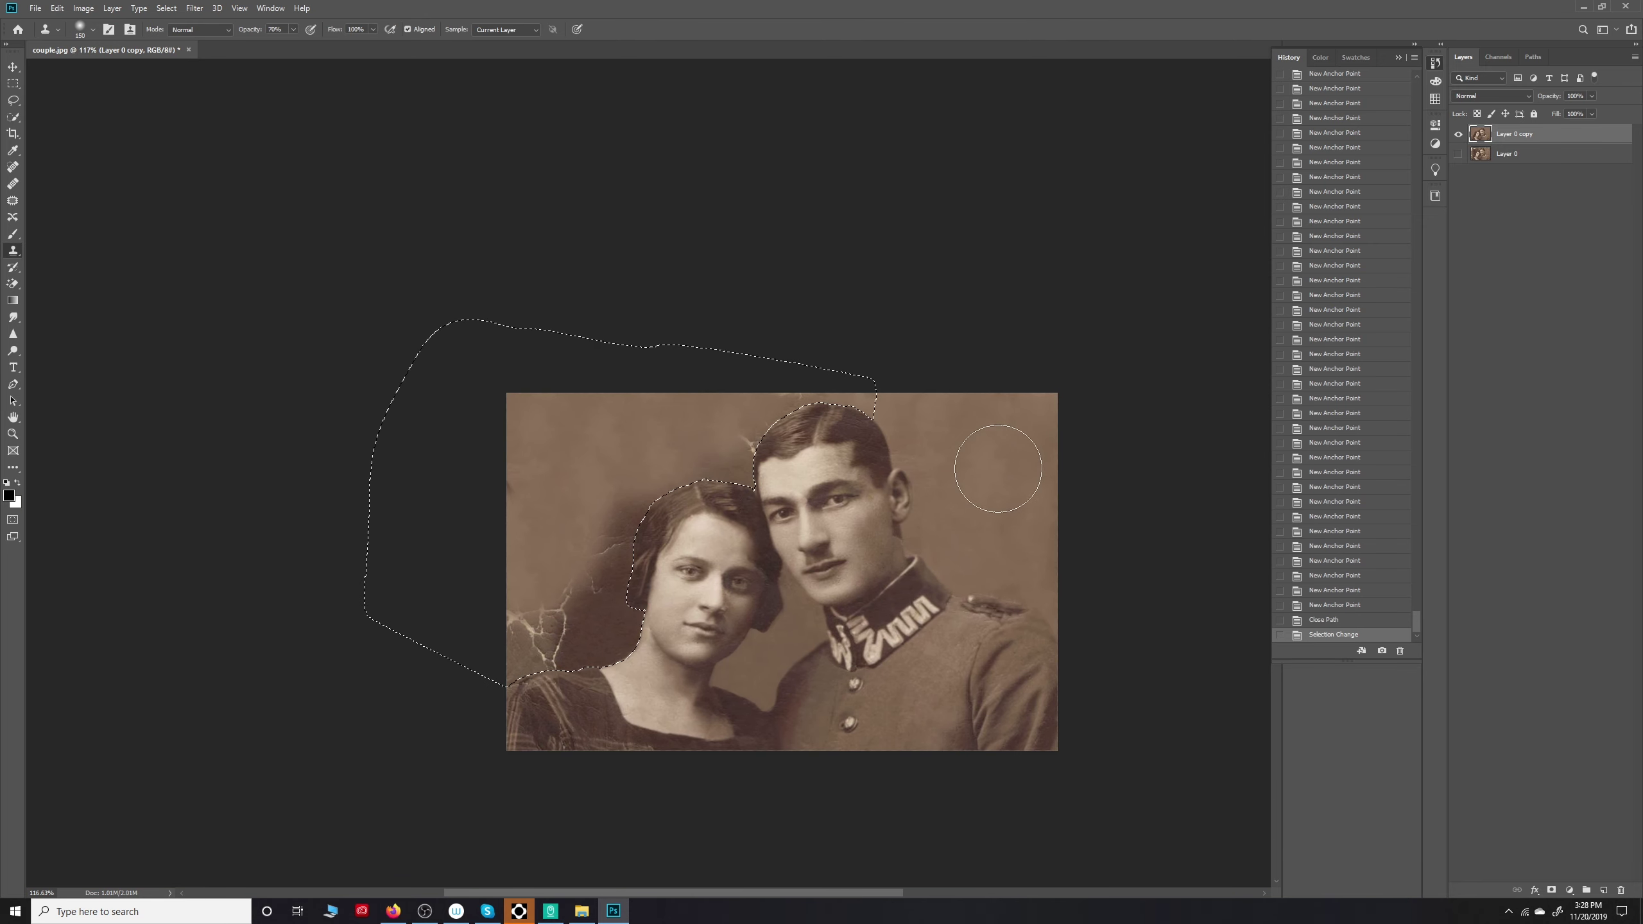
# Step: Clone away the cracks inside the selection, deselect, and review the whole restored photo
pyautogui.moveTo(601, 519)
pyautogui.mouseDown()
pyautogui.moveTo(614, 635)
pyautogui.moveTo(495, 661)
pyautogui.mouseUp()
pyautogui.hotkey('ctrl', 'd')
pyautogui.moveTo(983, 764); pyautogui.dragTo(954, 715)
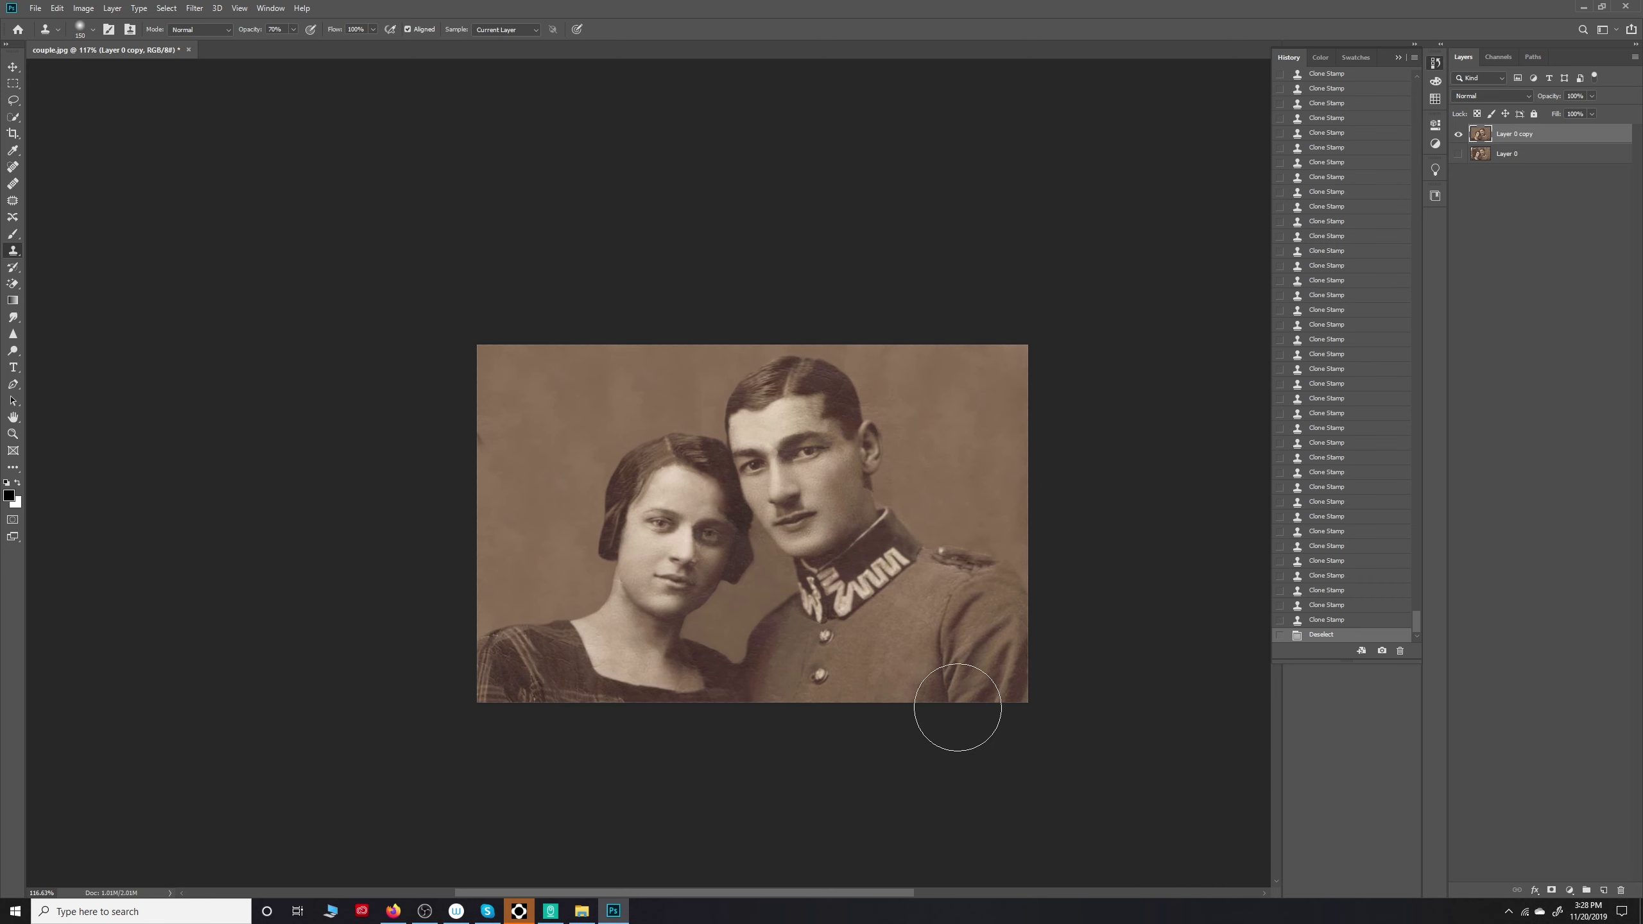
pyautogui.scroll(2, 807, 565)
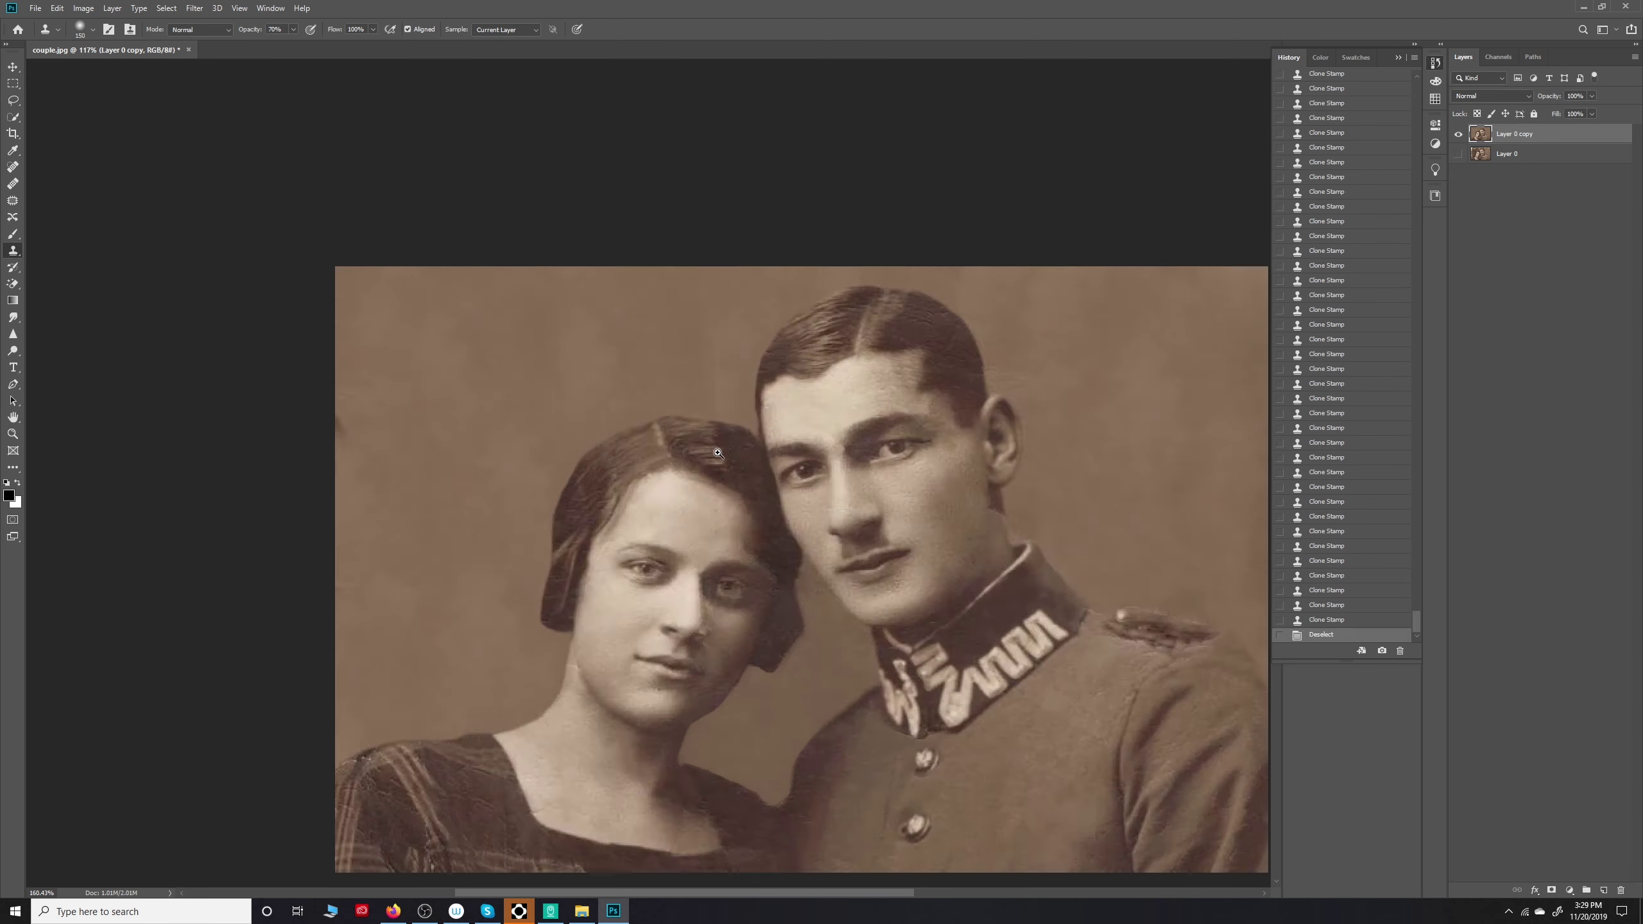
pyautogui.scroll(5, 562, 520)
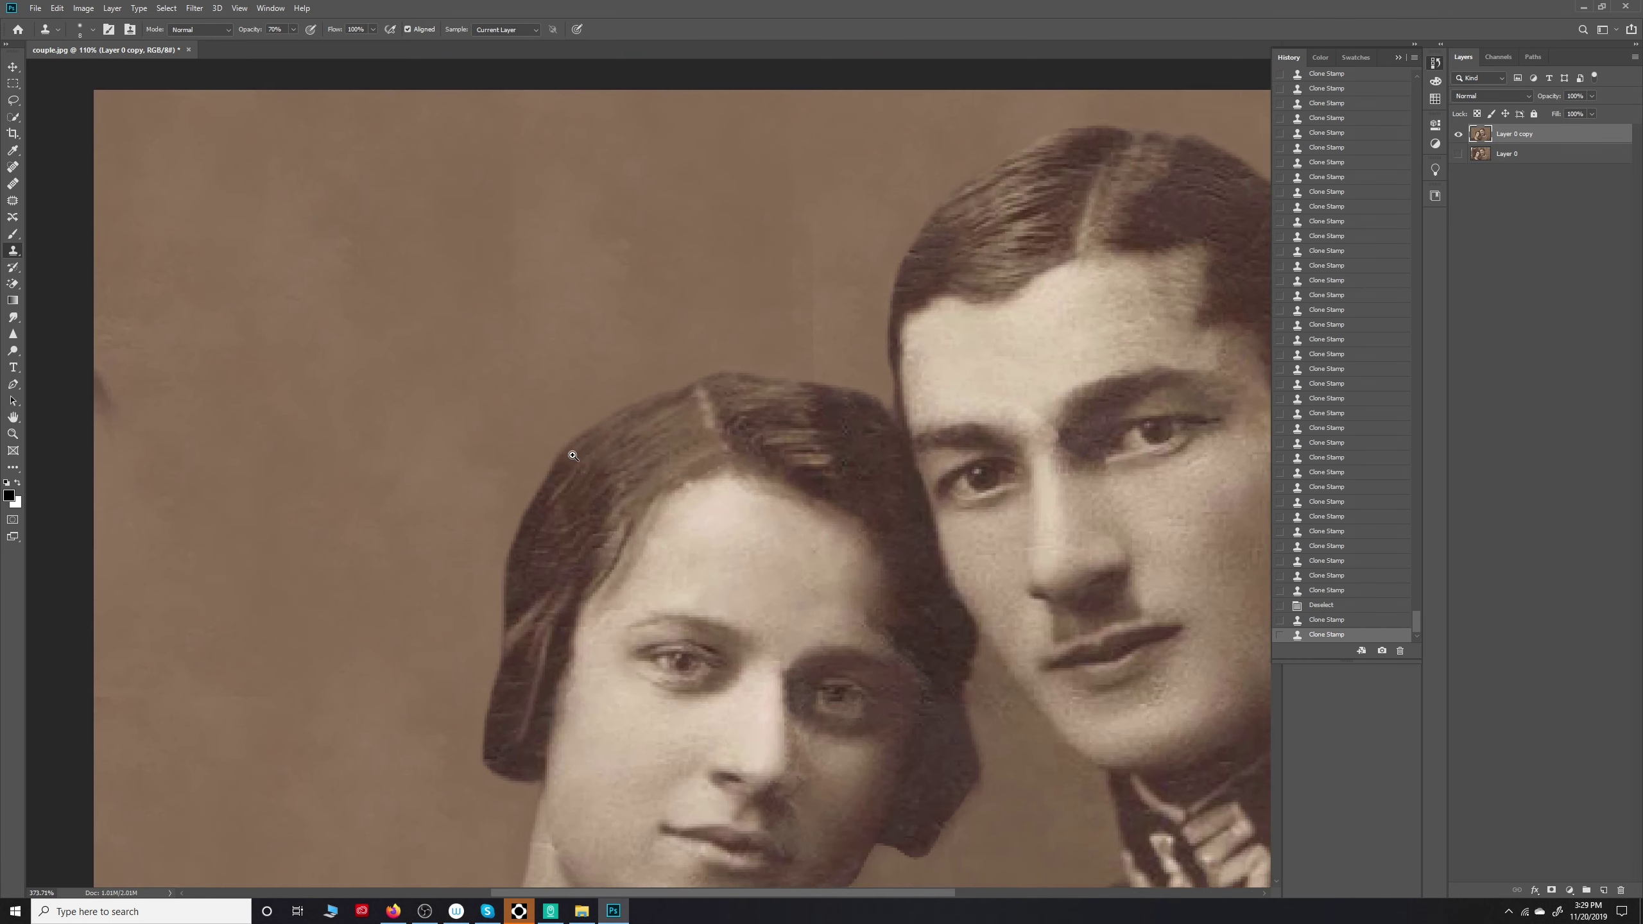
pyautogui.scroll(-5, 658, 743)
pyautogui.scroll(4, 568, 670)
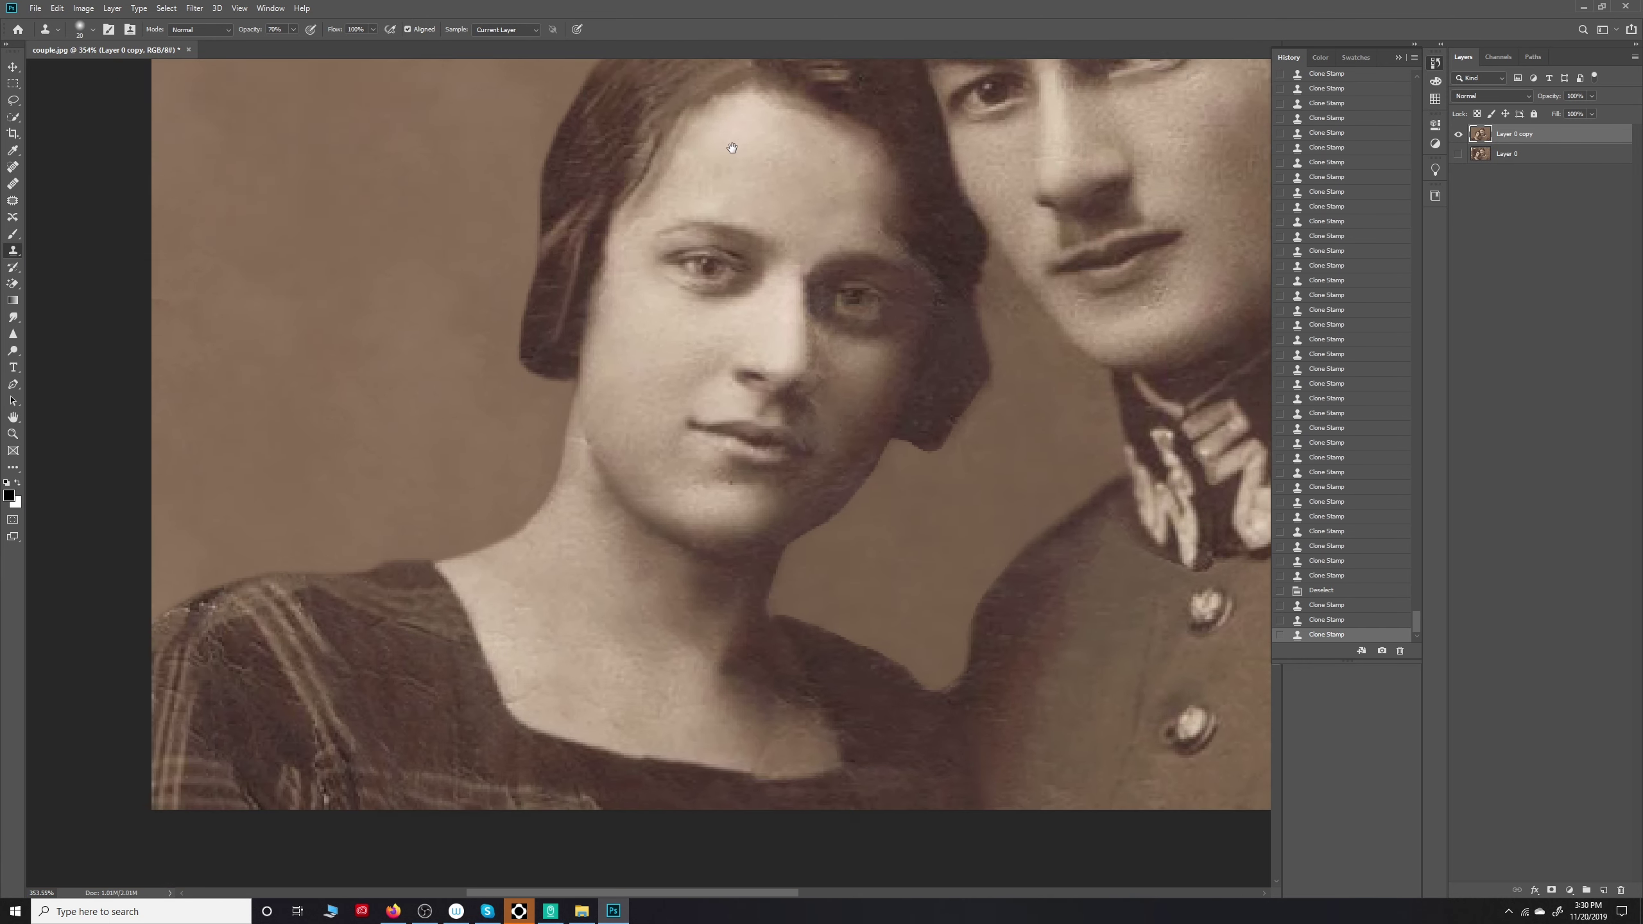
pyautogui.scroll(4, 567, 670)
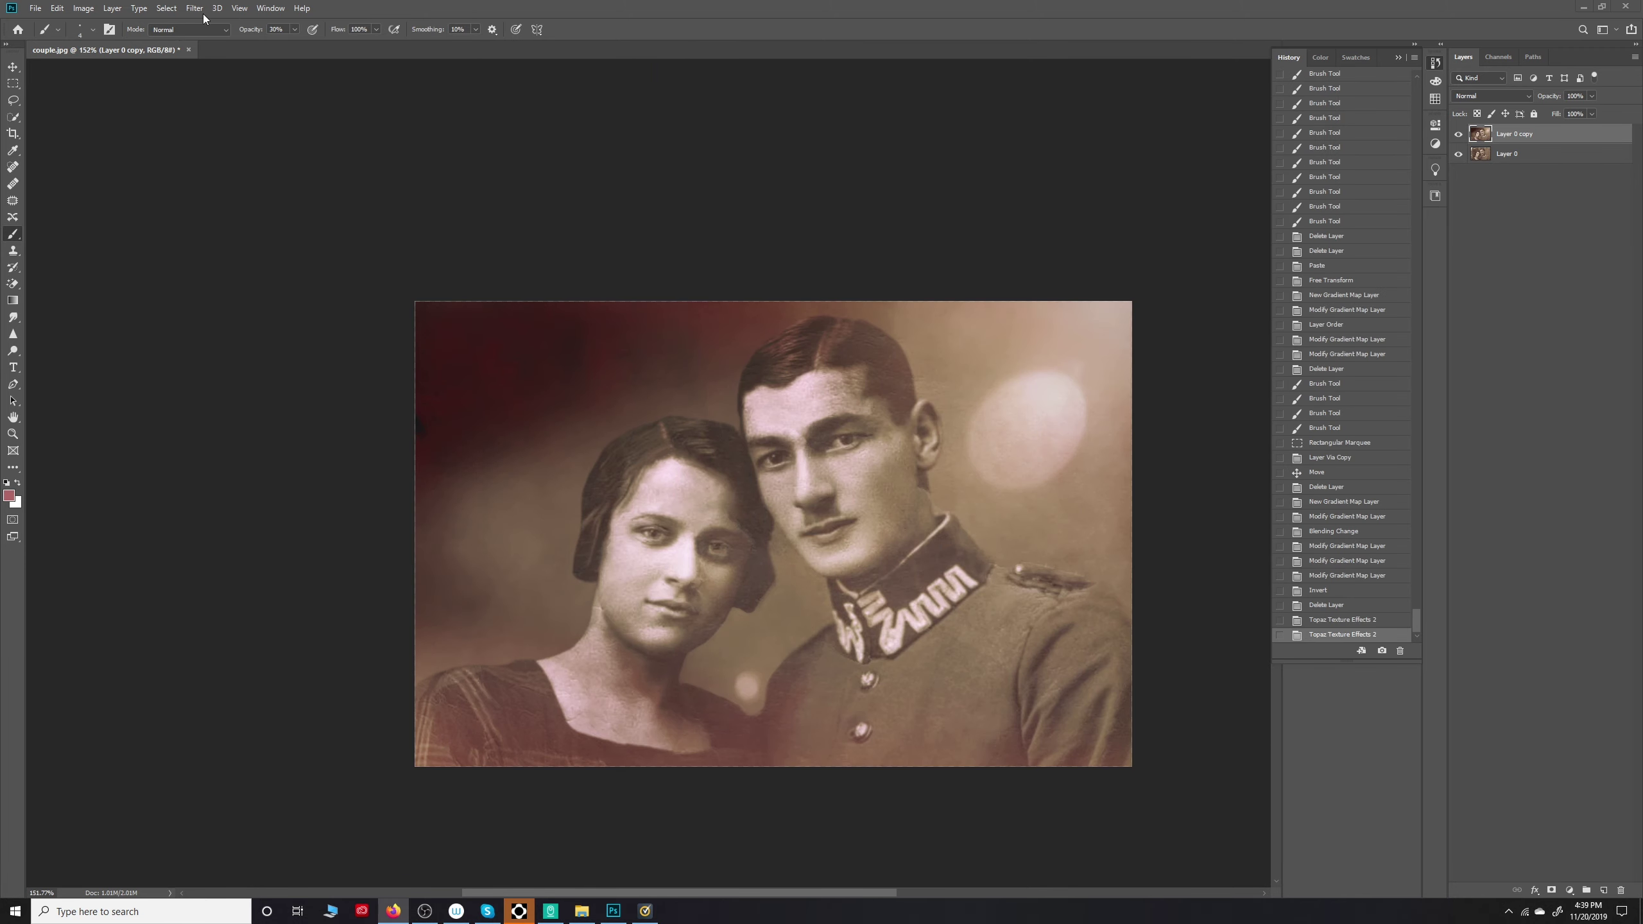
# Step: Try a High Pass filter at about 2.7 px radius on the photo, then undo it
pyautogui.click(195, 8)
pyautogui.click(311, 298)
pyautogui.moveTo(799, 411); pyautogui.dragTo(742, 414)
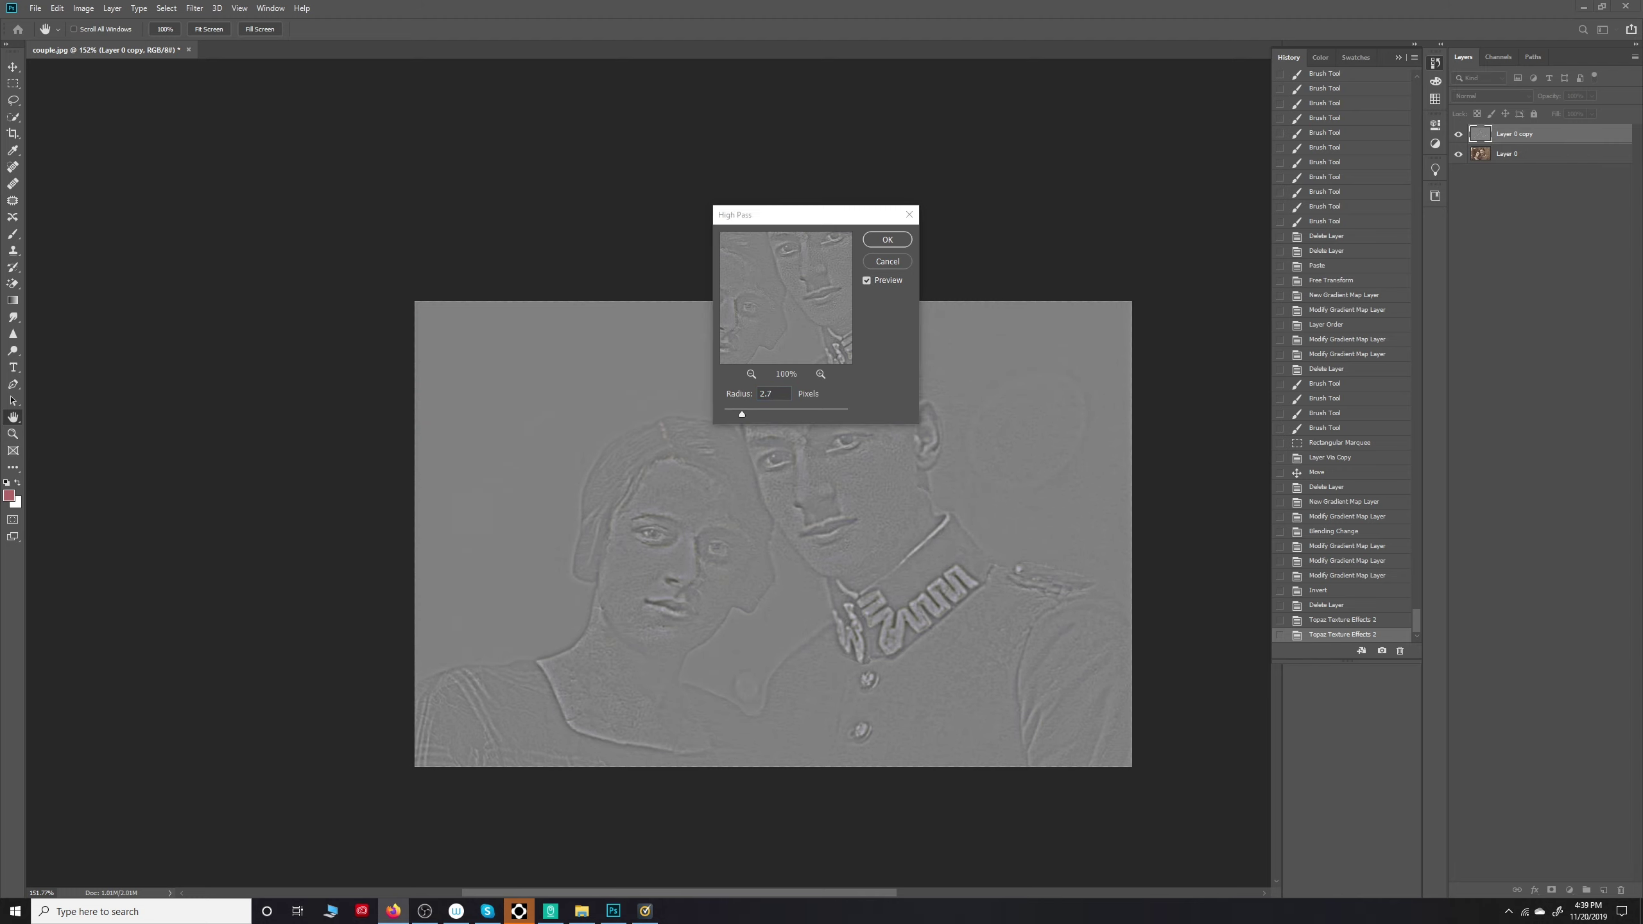
pyautogui.press('Return')
pyautogui.click(1527, 95)
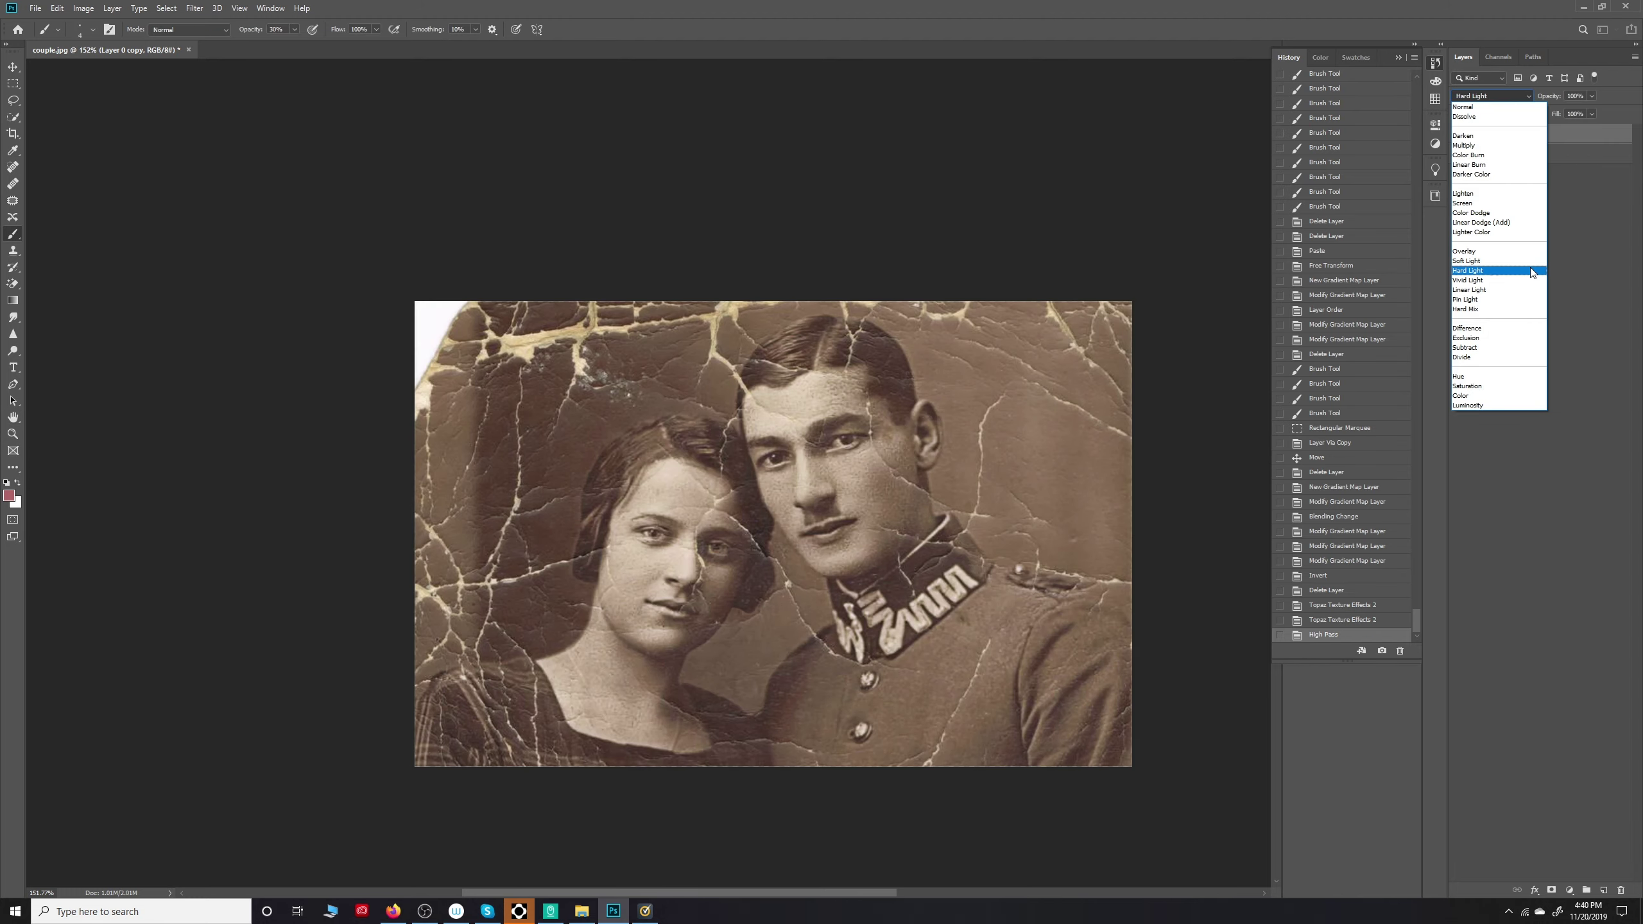
pyautogui.click(1526, 95)
pyautogui.hotkey('ctrl', 'z')
pyautogui.click(1507, 153)
# Step: Duplicate the photo layer and blend the high-pass copy in Hard Light at 30% opacity
pyautogui.press('Delete')
pyautogui.hotkey('ctrl', 'j')
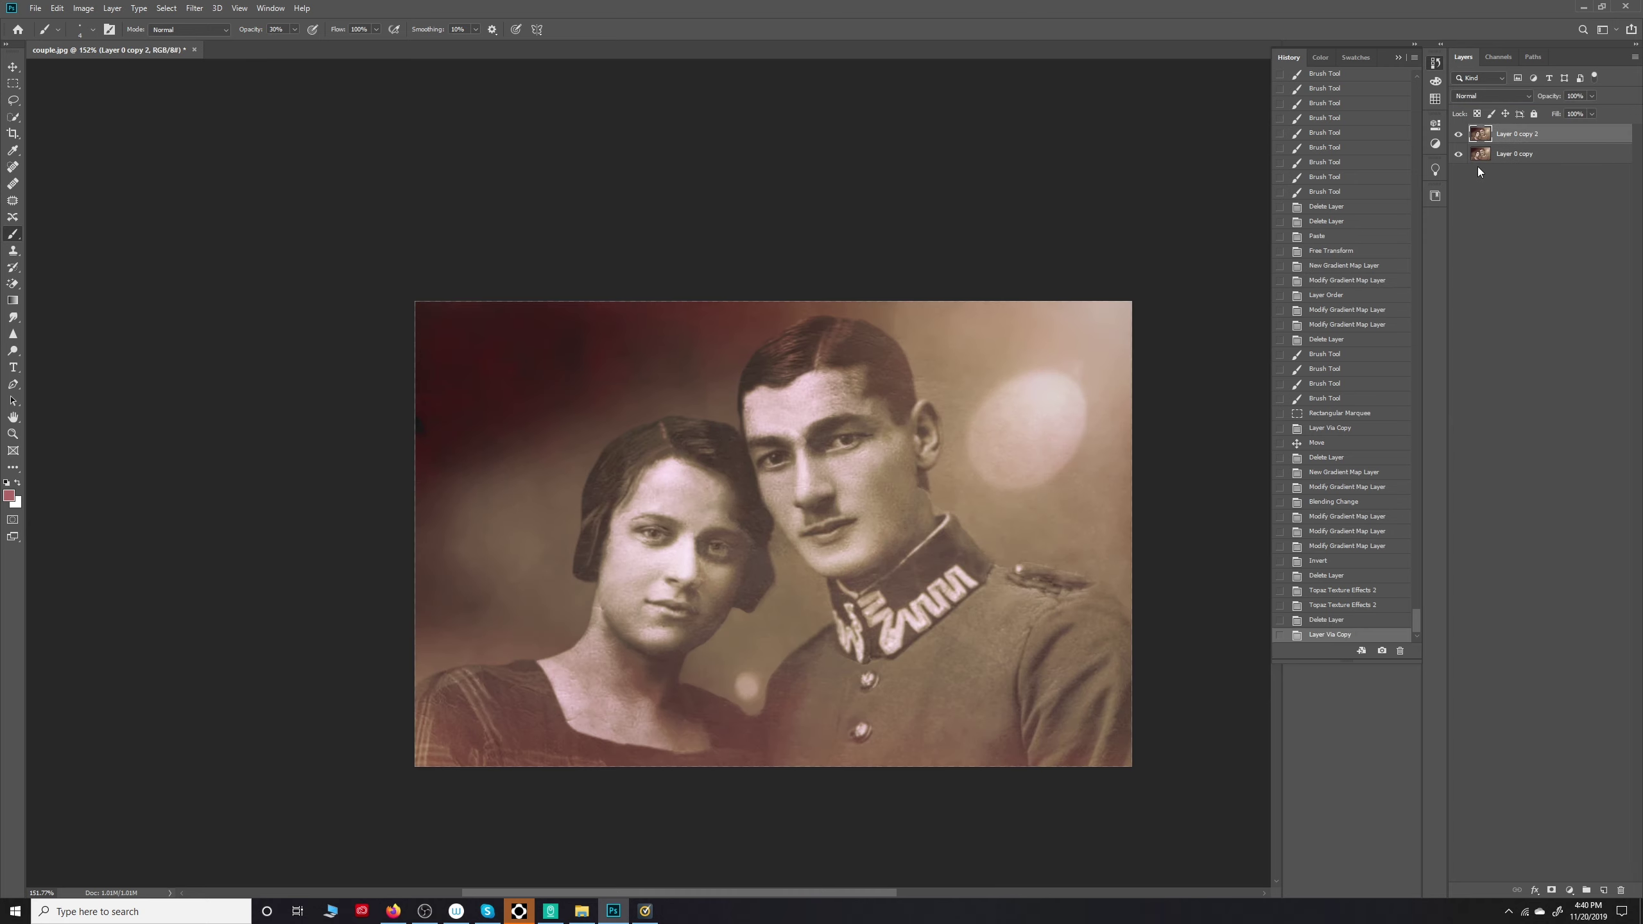
pyautogui.click(194, 8)
pyautogui.click(1527, 95)
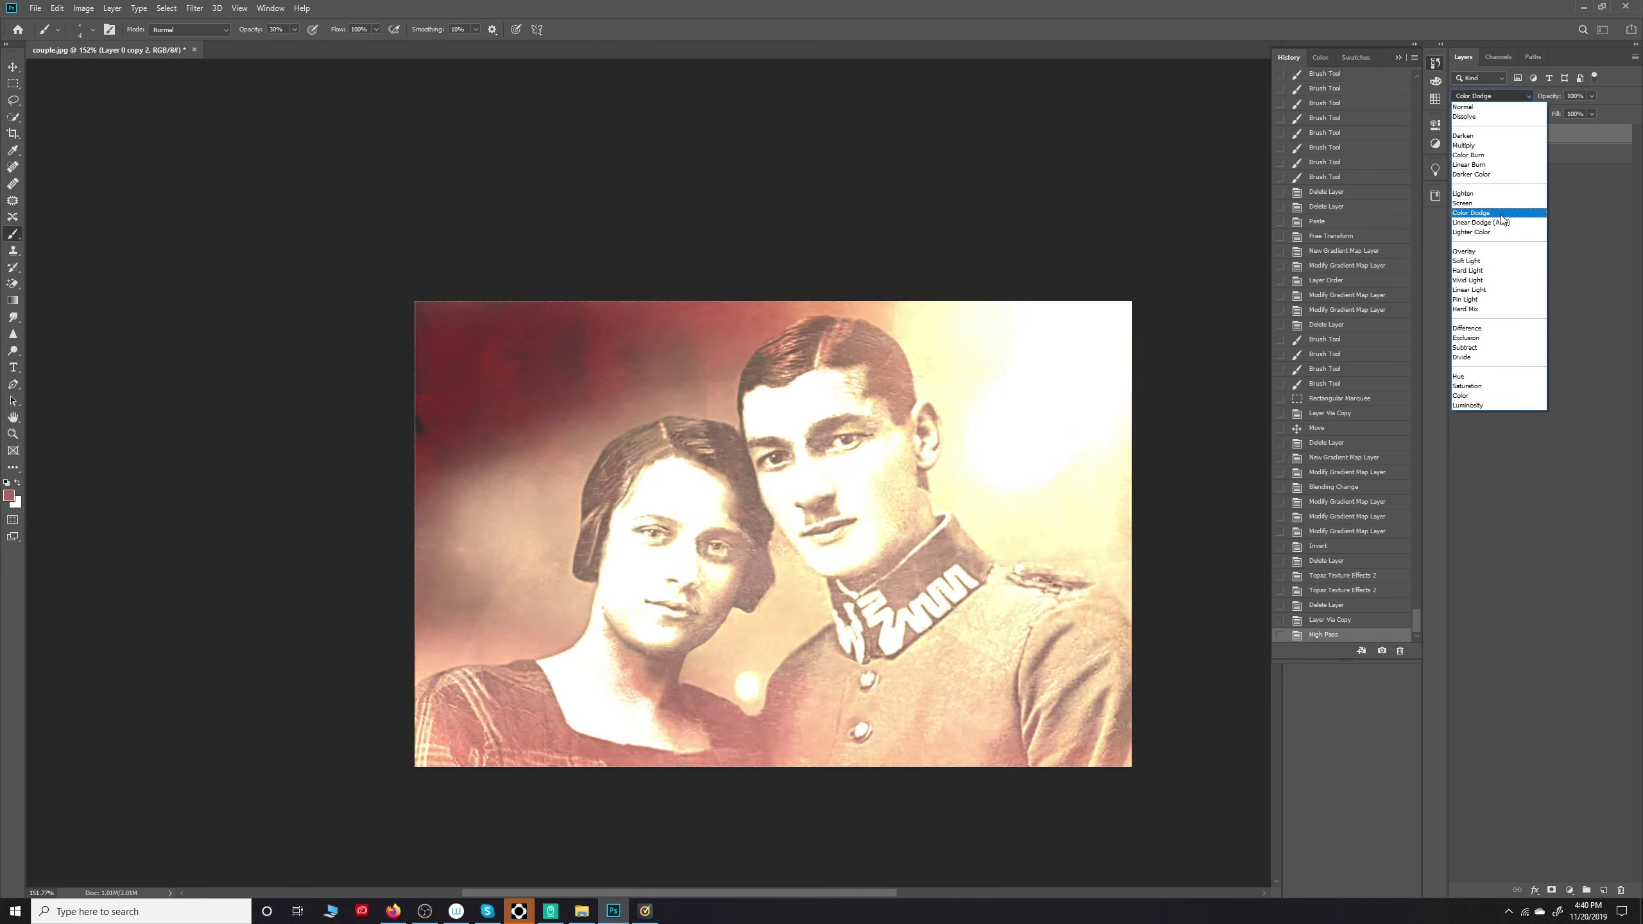
pyautogui.click(1484, 193)
pyautogui.click(1491, 95)
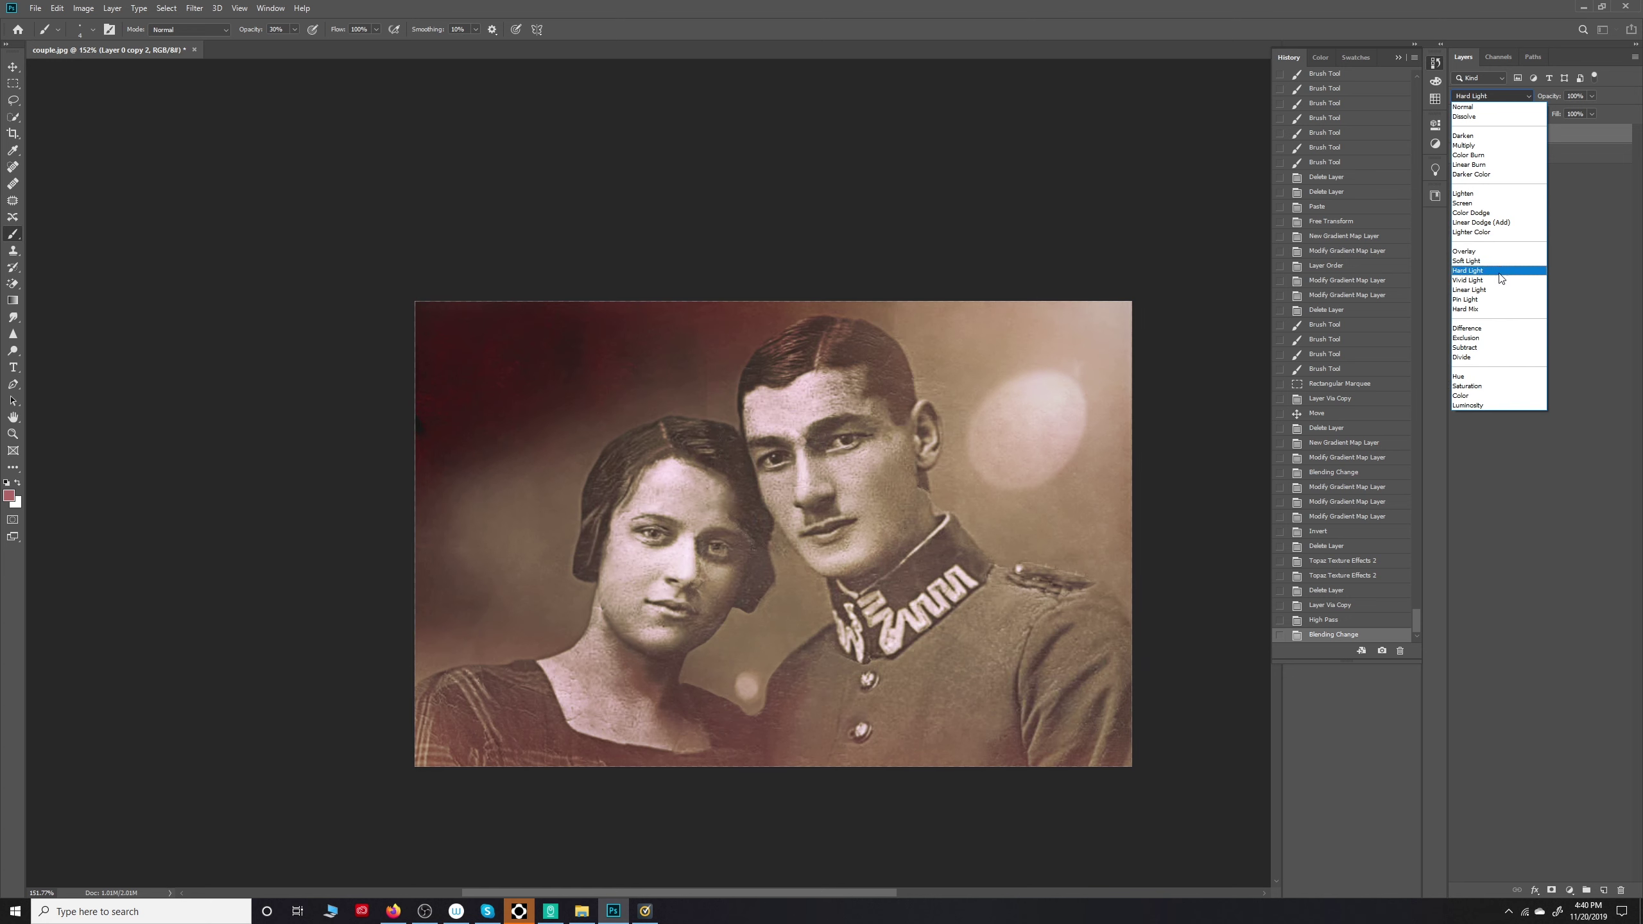
pyautogui.click(1468, 270)
pyautogui.moveTo(1550, 95); pyautogui.dragTo(1543, 97)
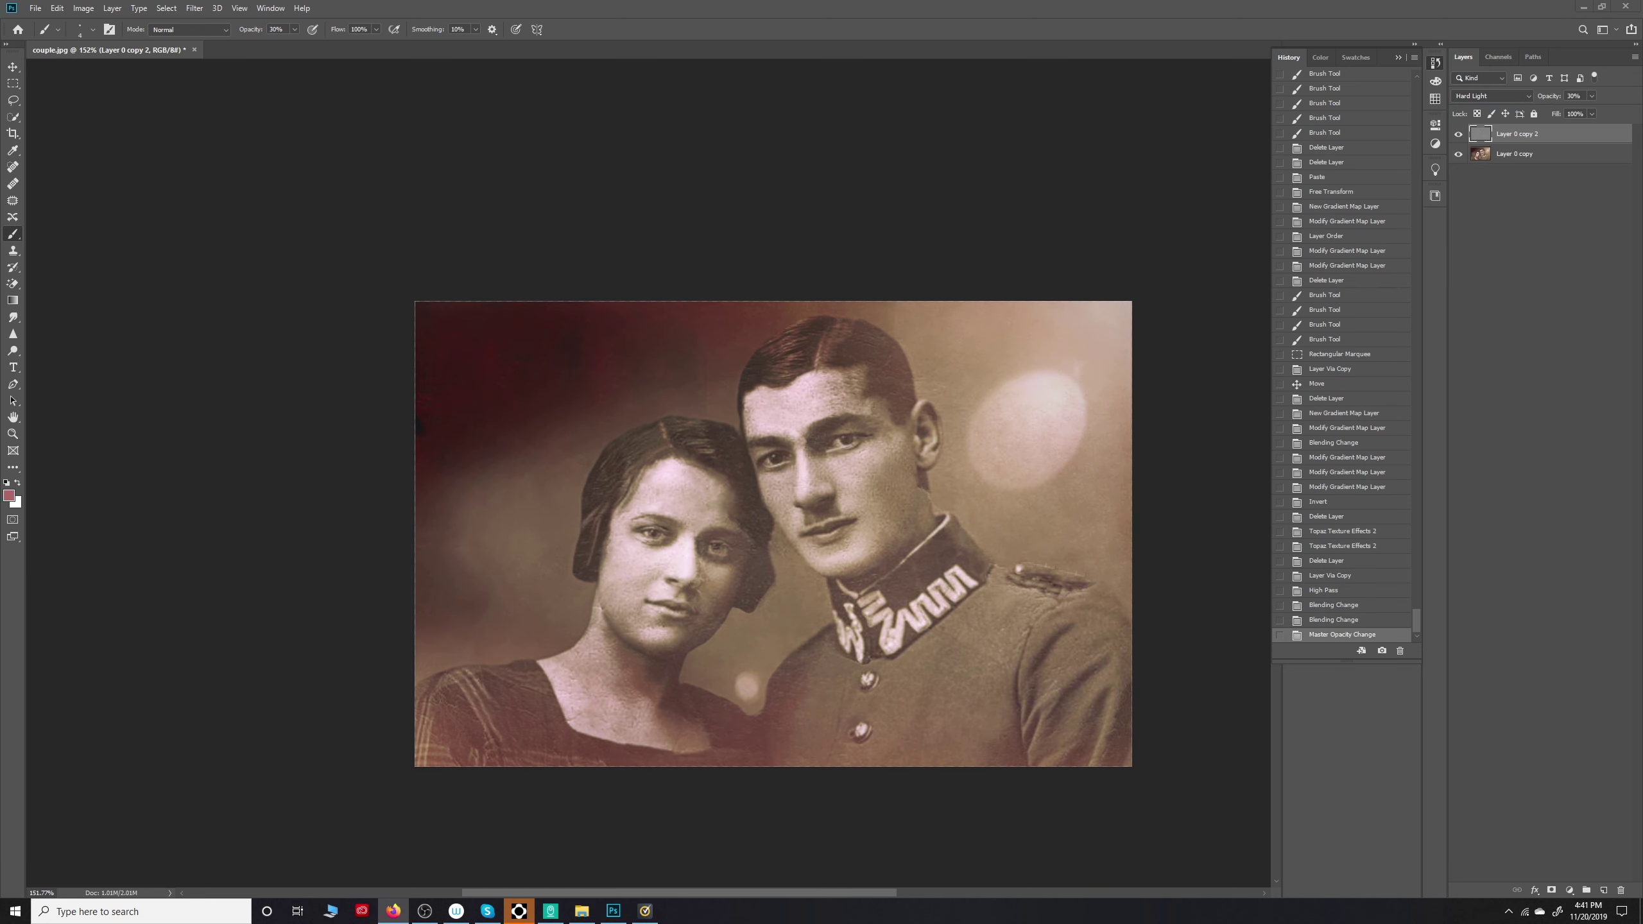
# Step: Stamp visible layers into Layer 1 and Smart Sharpen it at amount 76, radius 3.8
pyautogui.hotkey('ctrl', 'shift', 'alt', 'e')
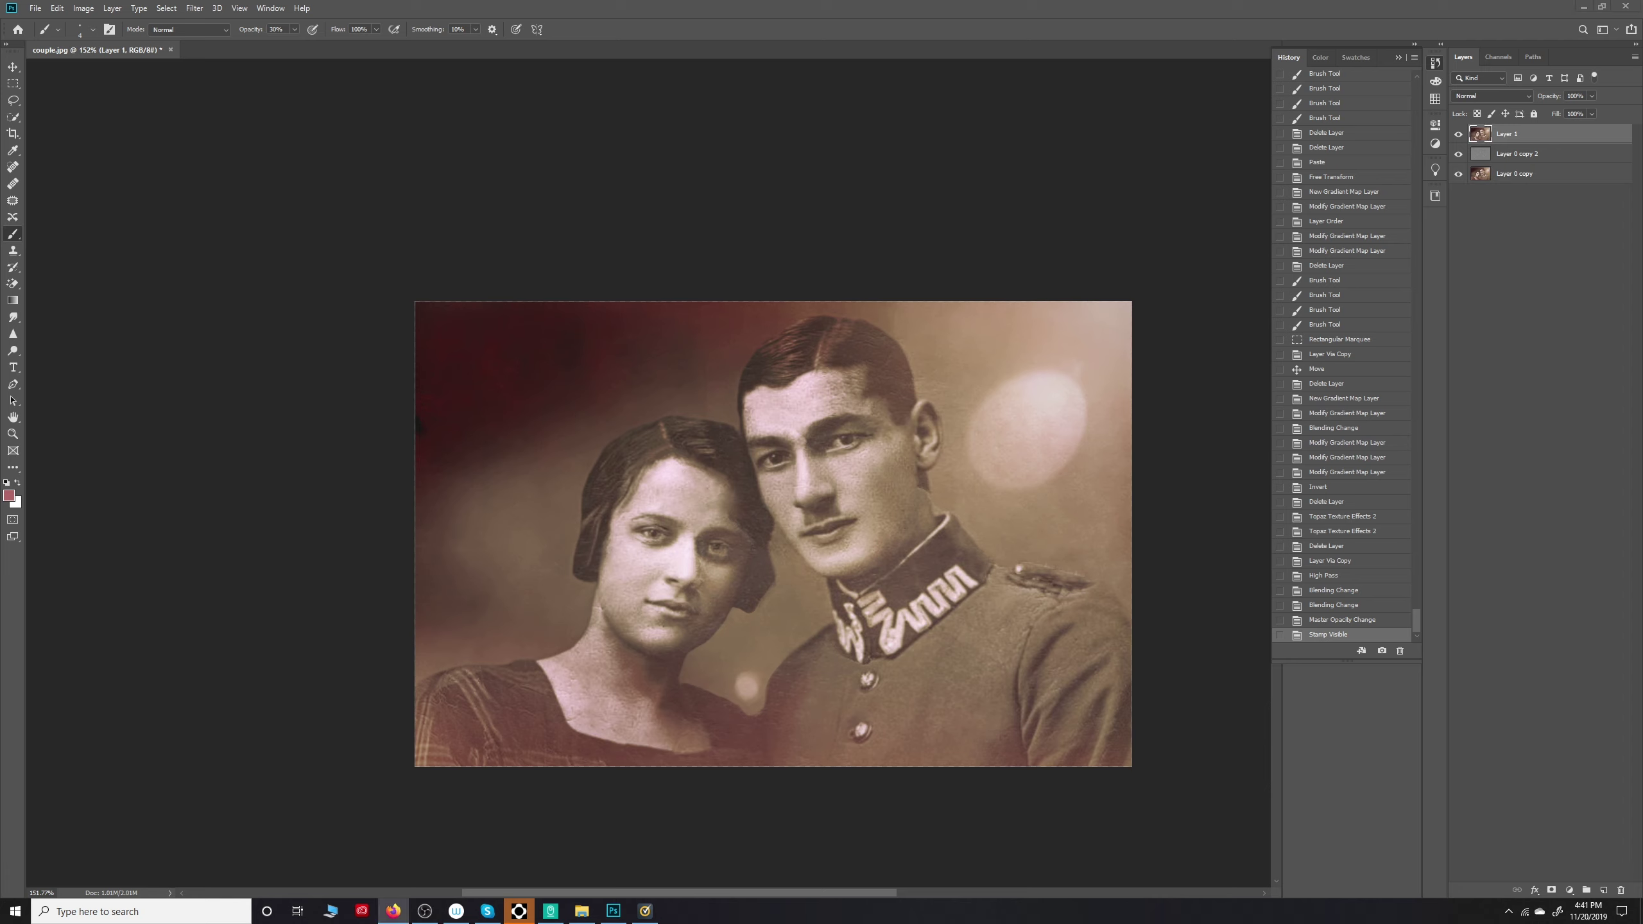
pyautogui.click(194, 9)
pyautogui.click(193, 7)
pyautogui.click(385, 282)
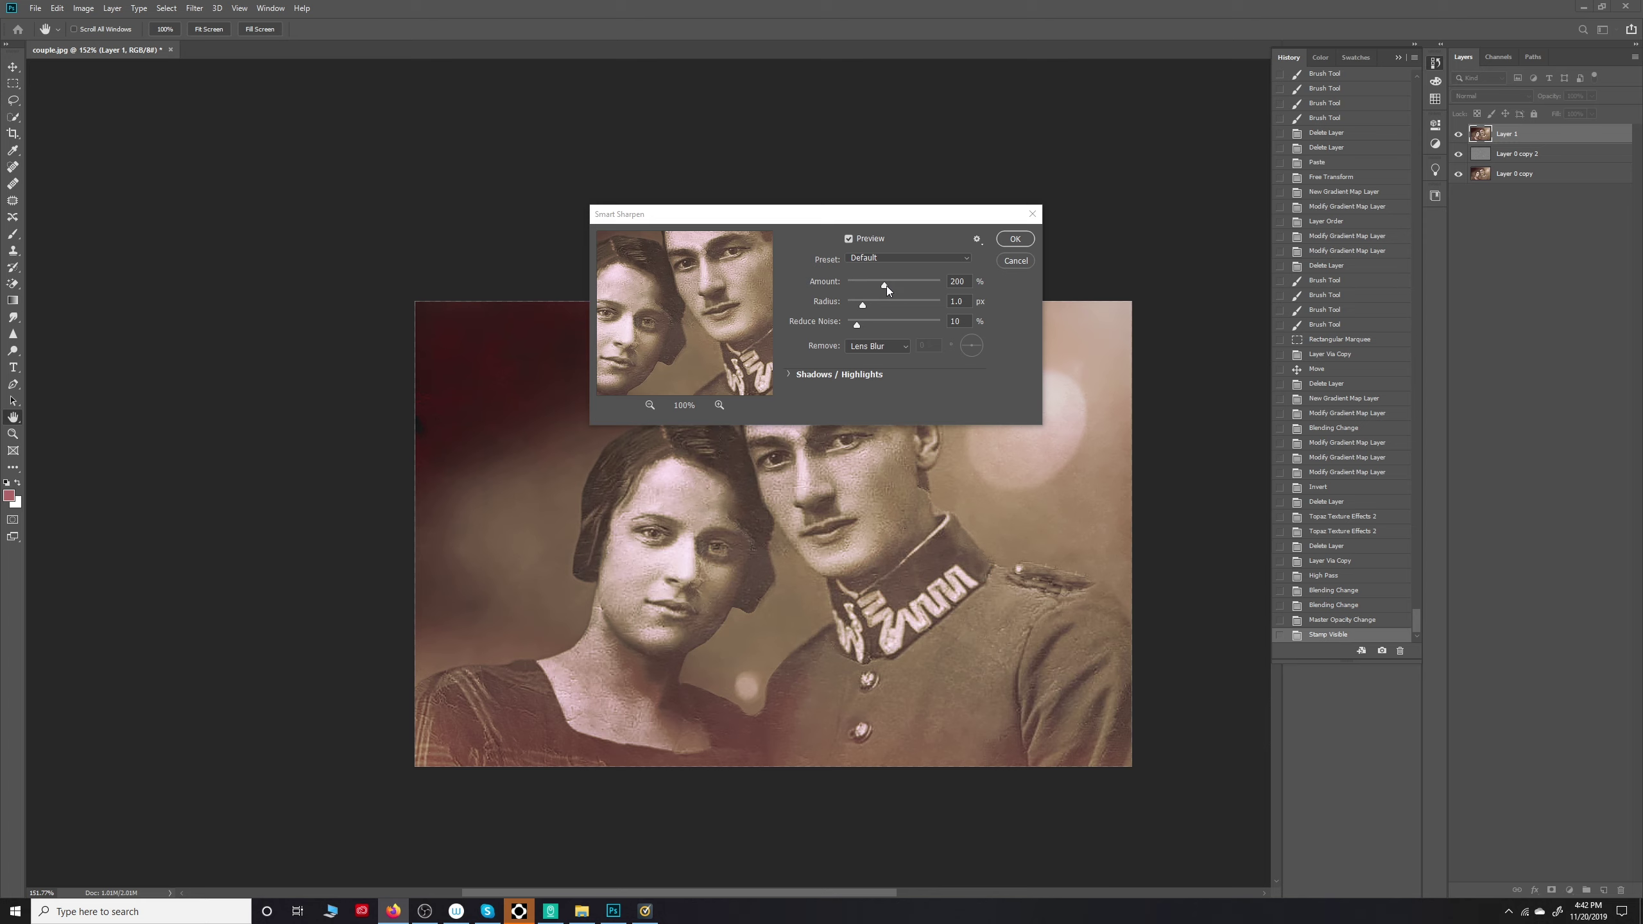
pyautogui.click(877, 345)
pyautogui.moveTo(885, 286)
pyautogui.mouseDown()
pyautogui.moveTo(941, 286)
pyautogui.moveTo(861, 283)
pyautogui.mouseUp()
pyautogui.moveTo(862, 304)
pyautogui.mouseDown()
pyautogui.moveTo(881, 303)
pyautogui.moveTo(885, 323)
pyautogui.moveTo(862, 285)
pyautogui.moveTo(882, 305)
pyautogui.mouseUp()
pyautogui.click(849, 239)
pyautogui.click(849, 239)
pyautogui.click(1013, 239)
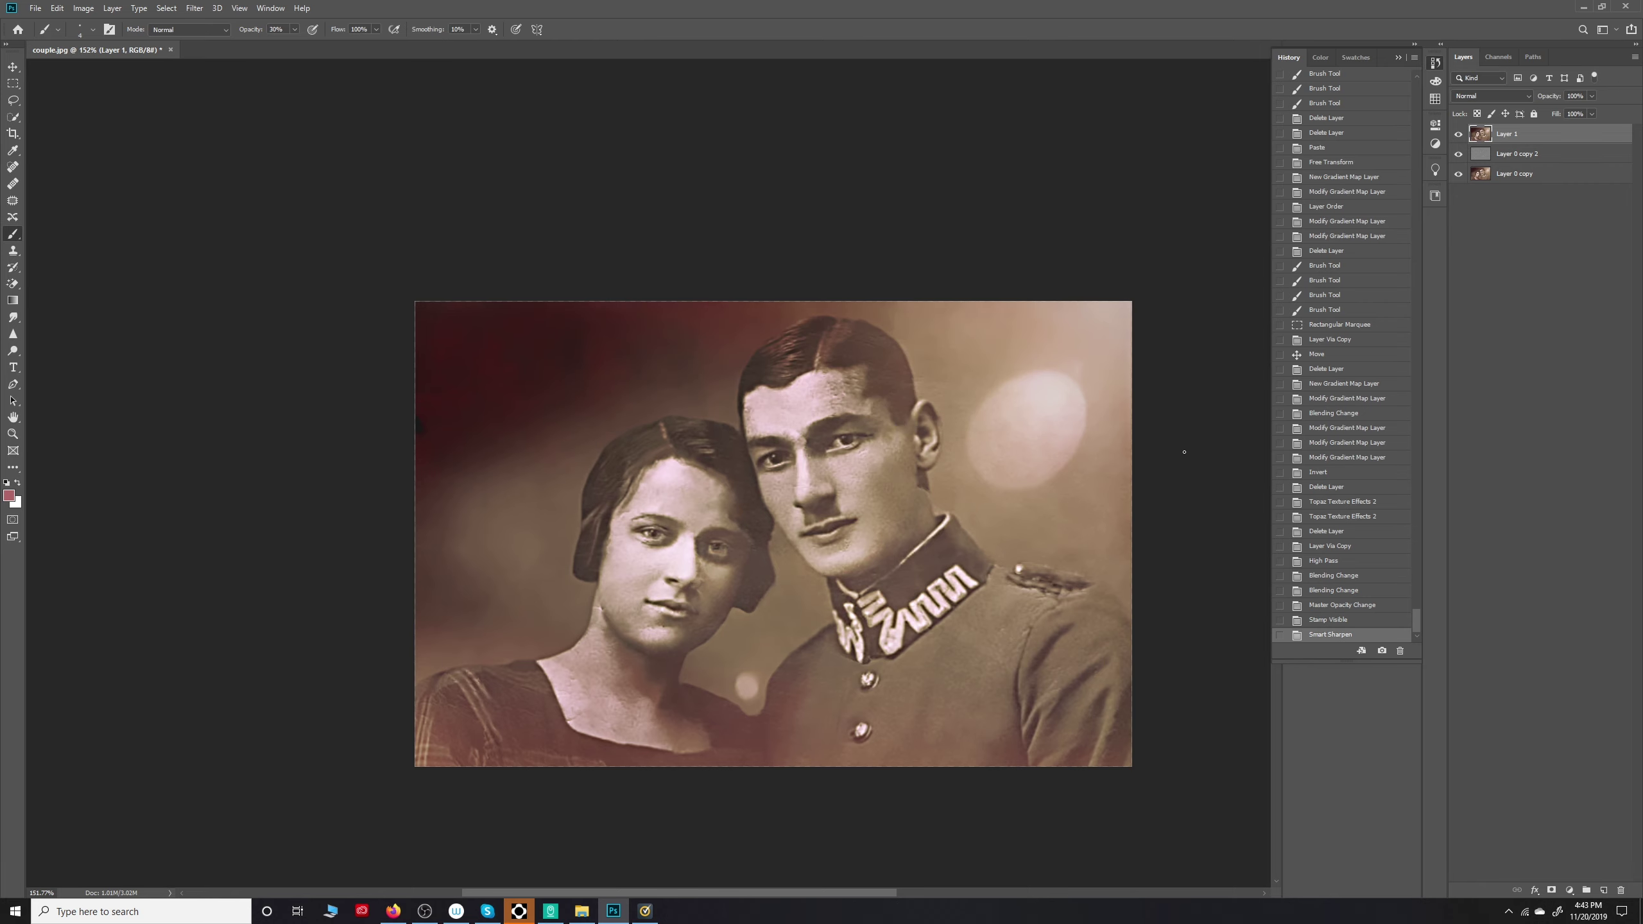